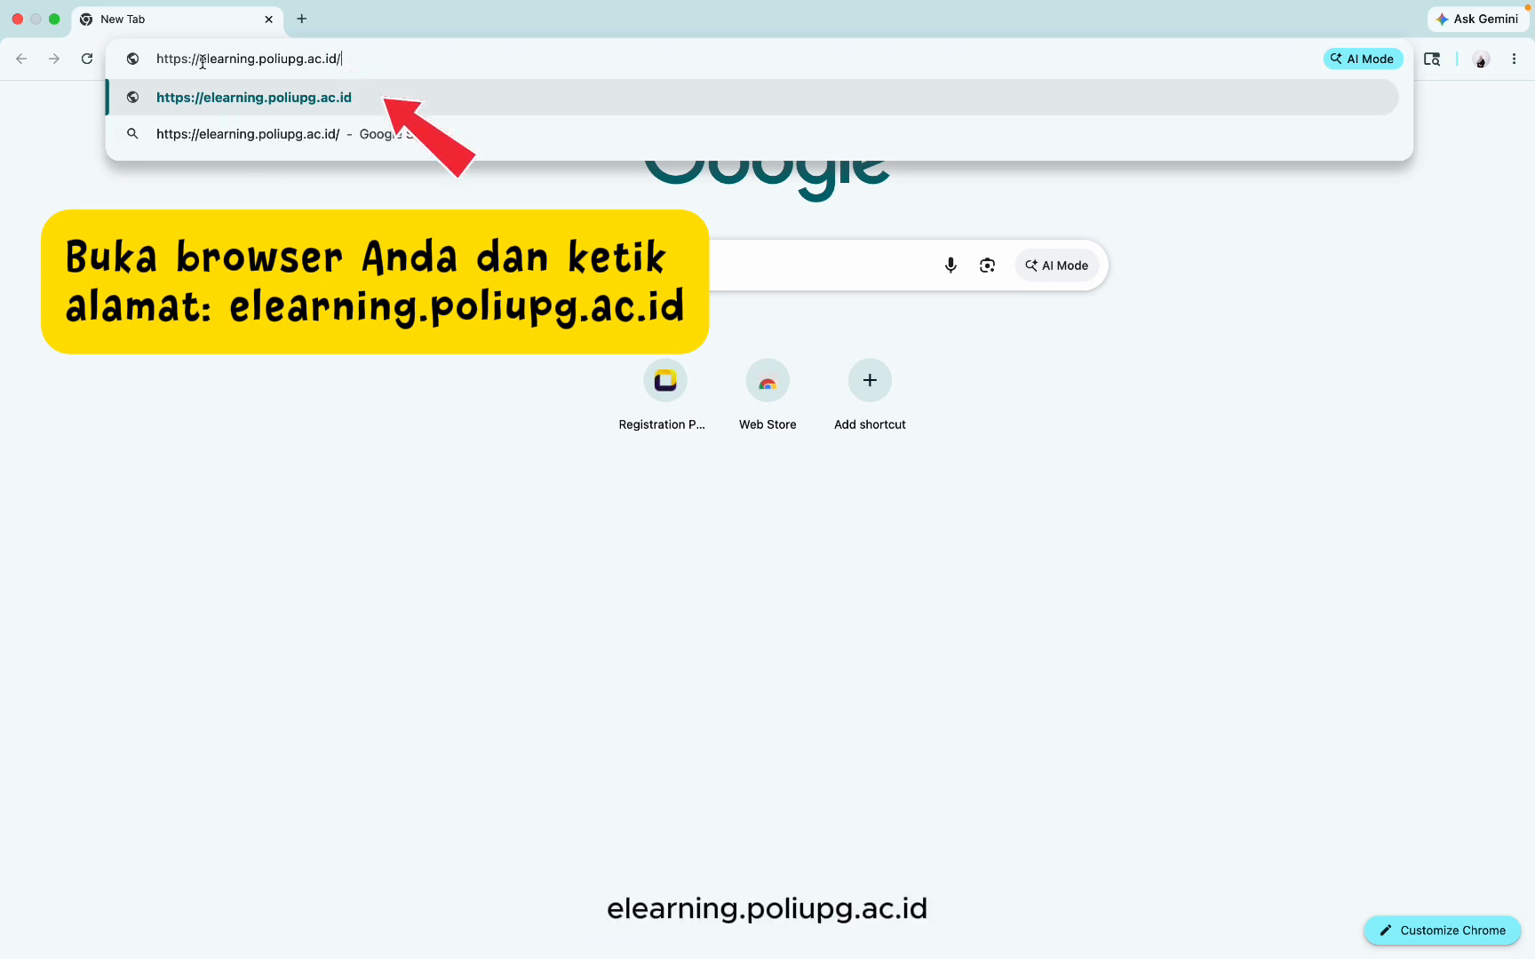
Step: Load the E-Learning PNUP site at elearning.poliupg.ac.id
key("Return")
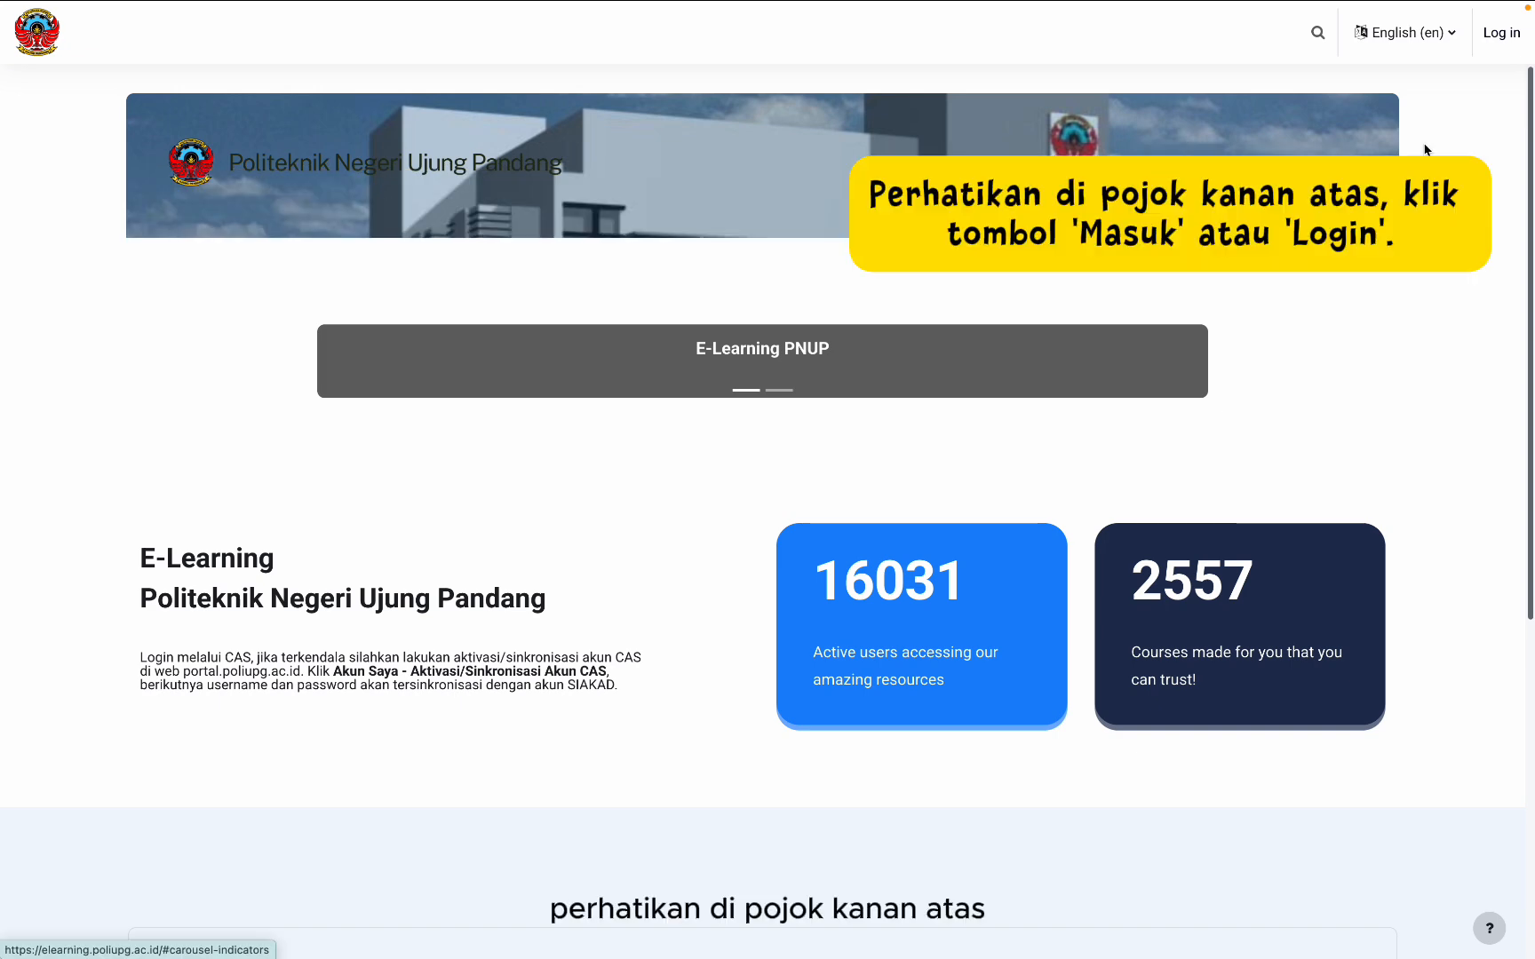
Step: Sign in through CAS with the account username and password, declining to save the password
left_click(1492, 36)
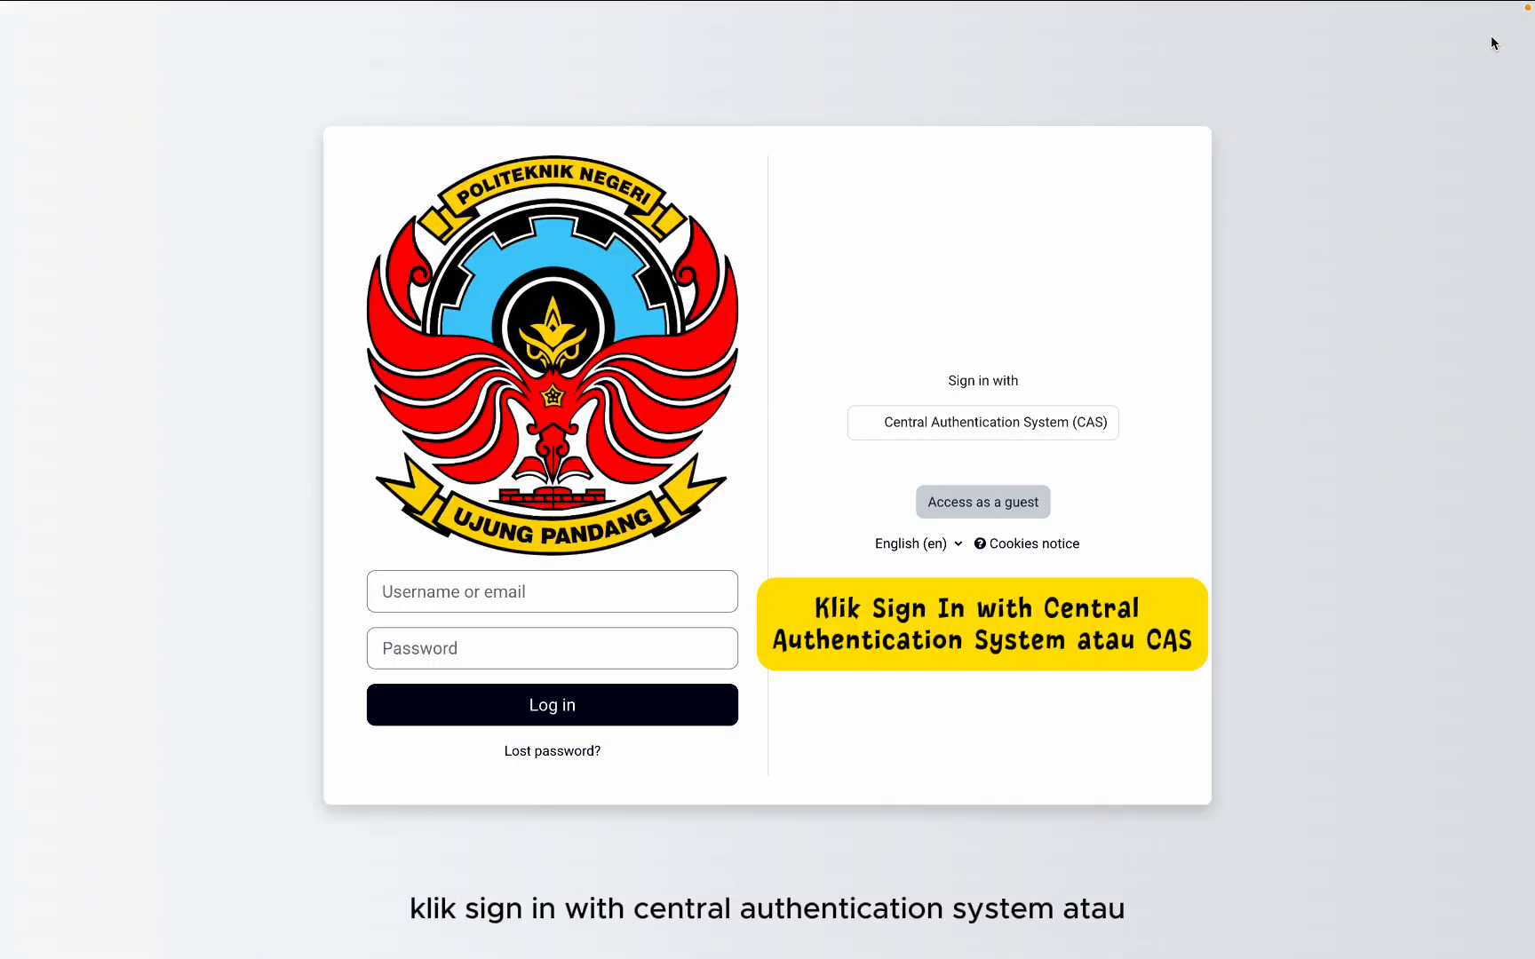
left_click(990, 425)
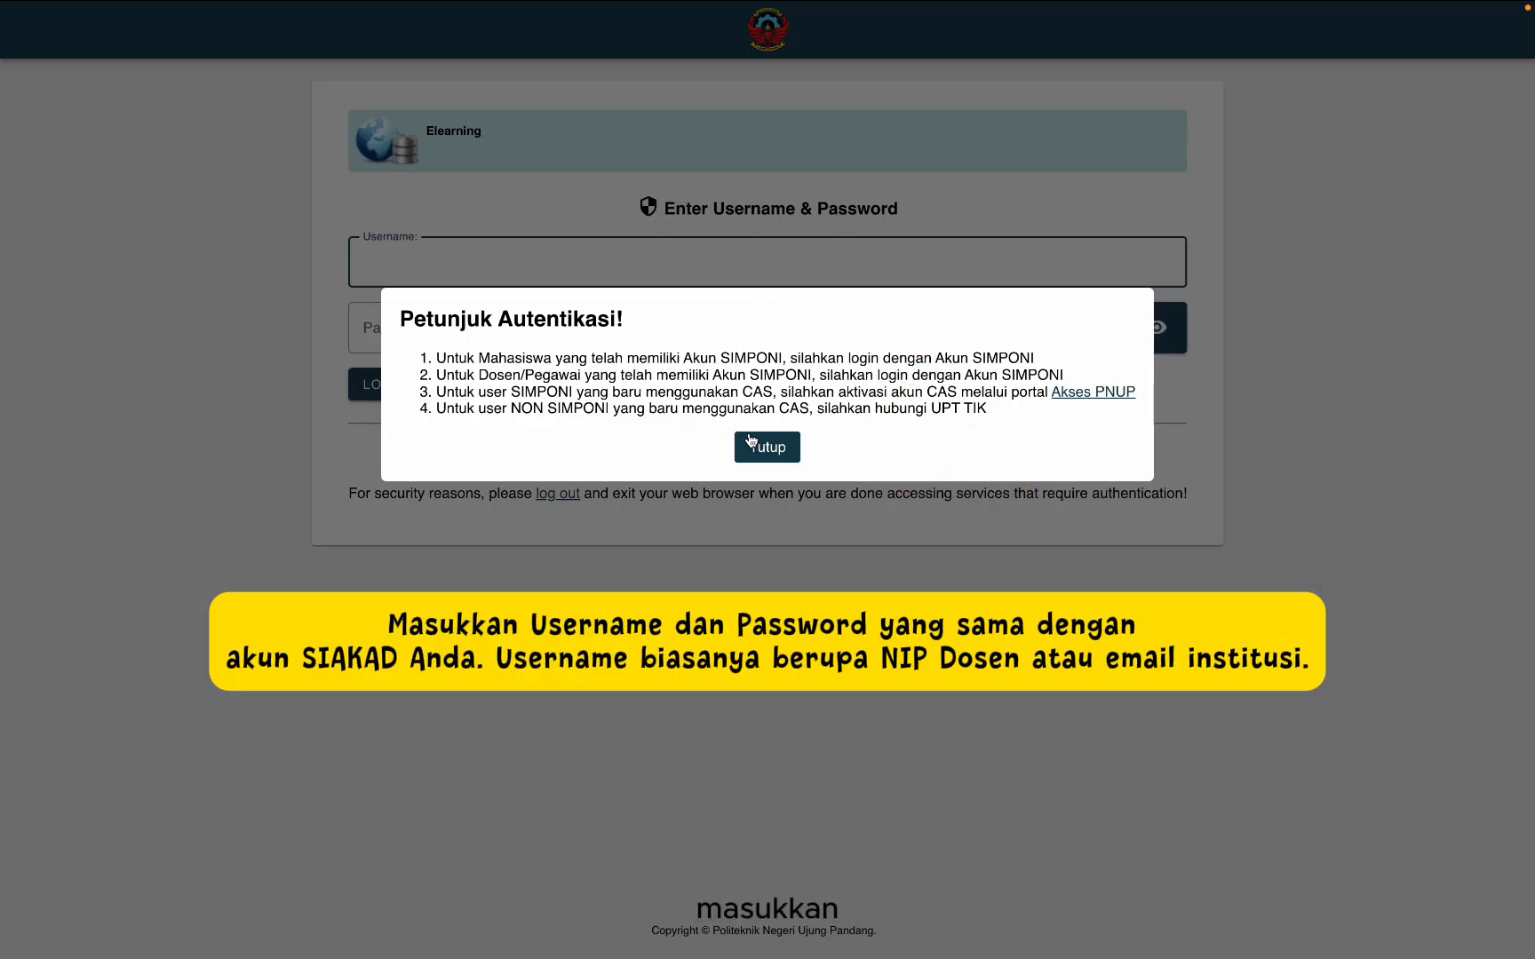
left_click(766, 446)
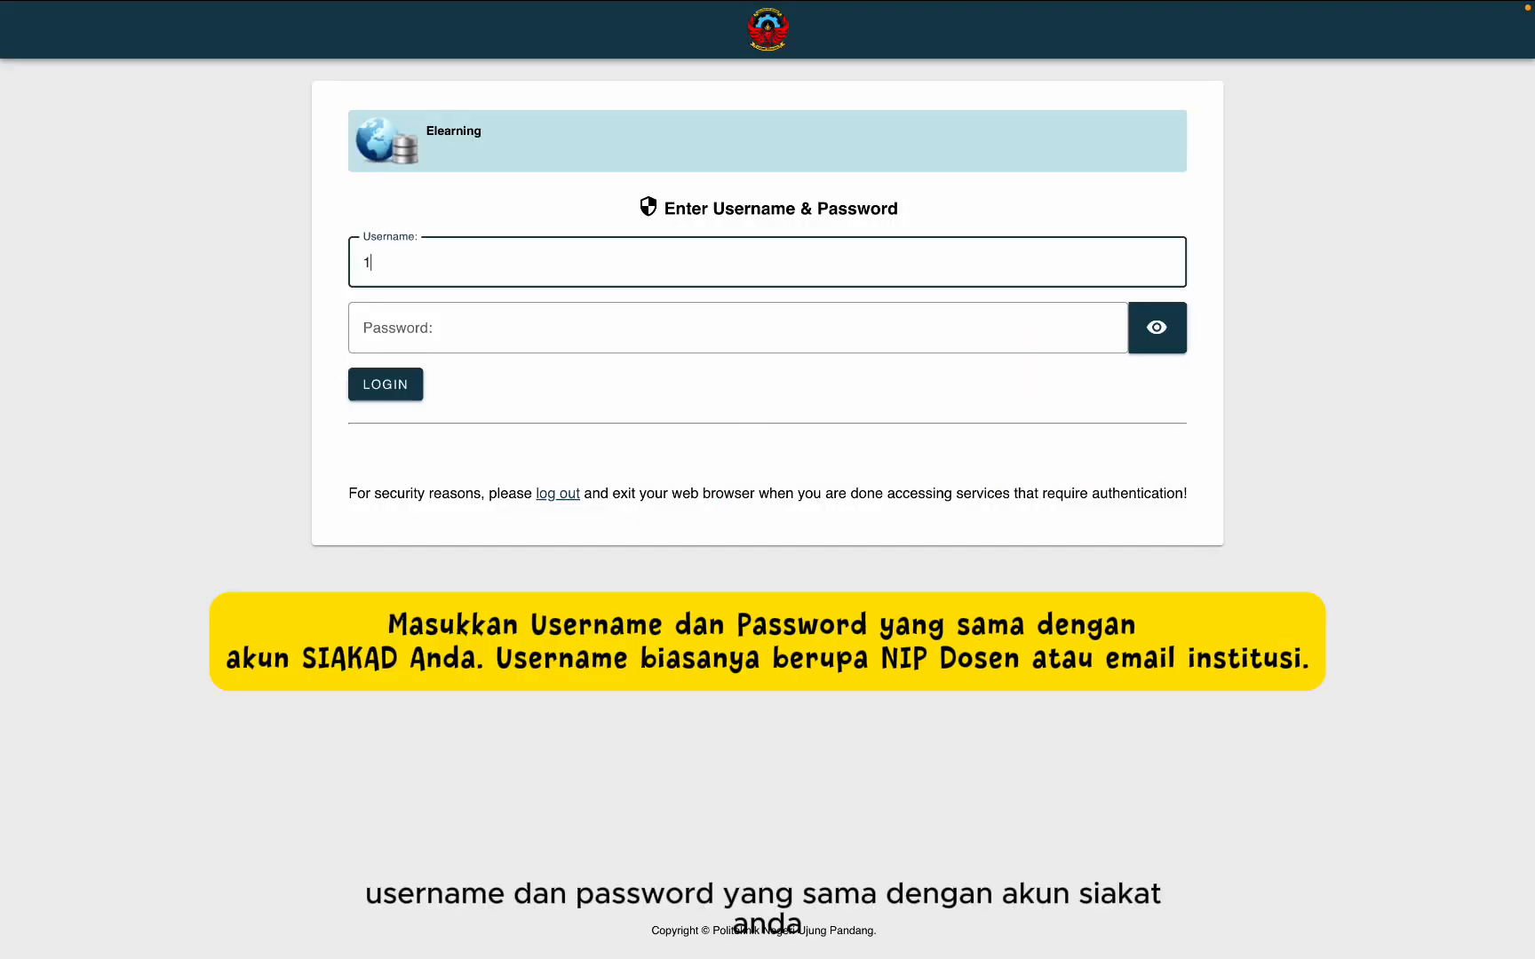
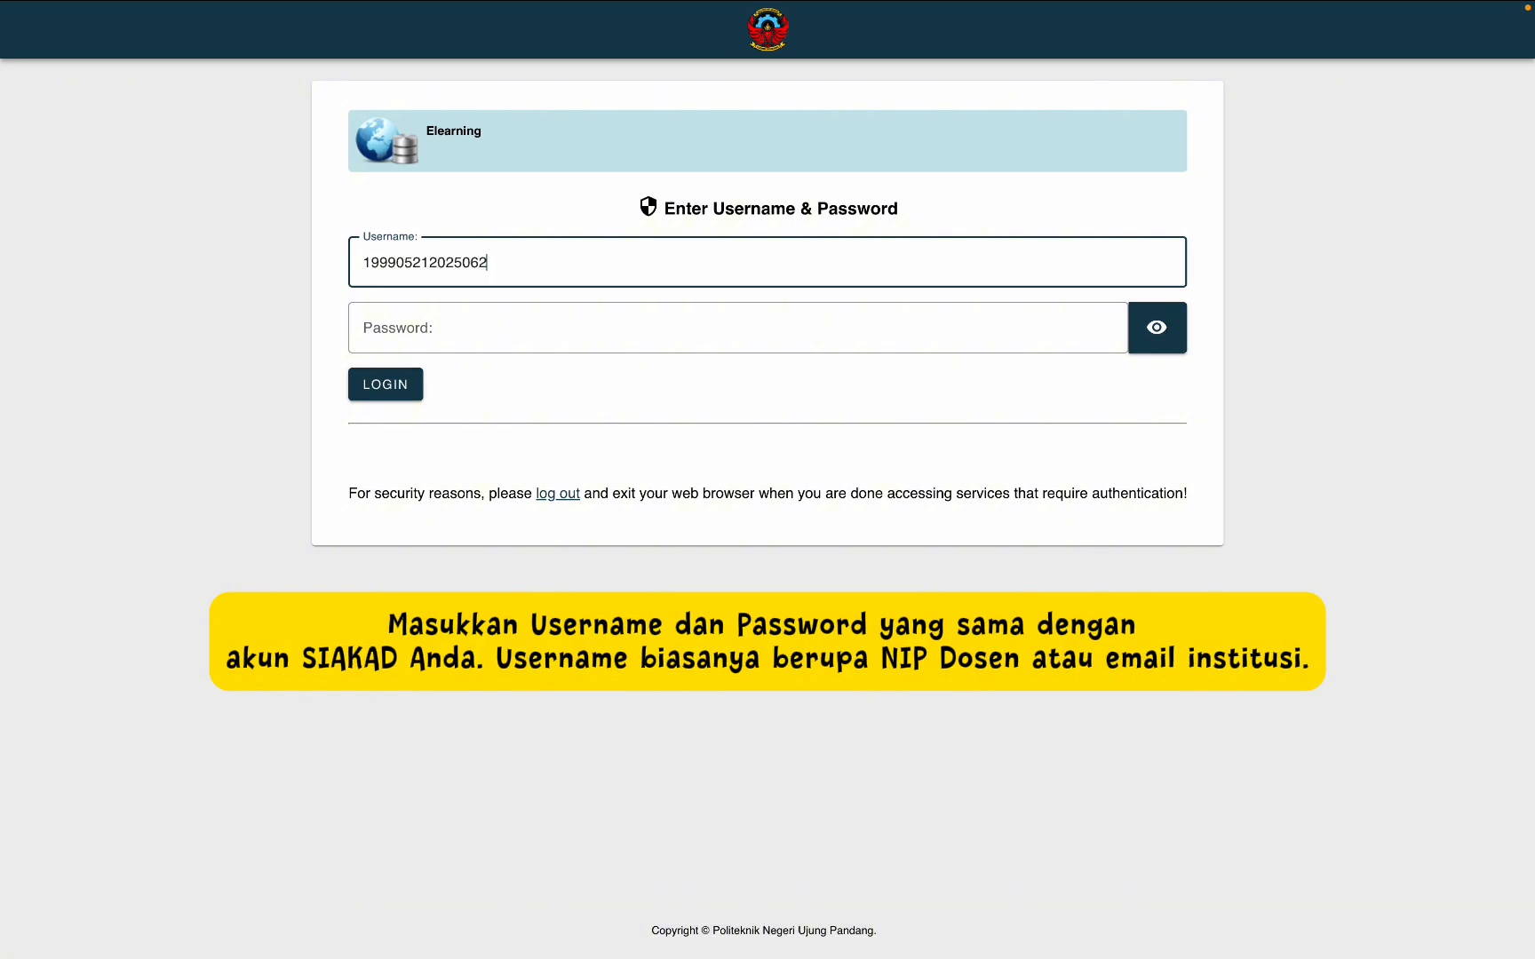
key("Tab")
type("••••••••")
key("Return")
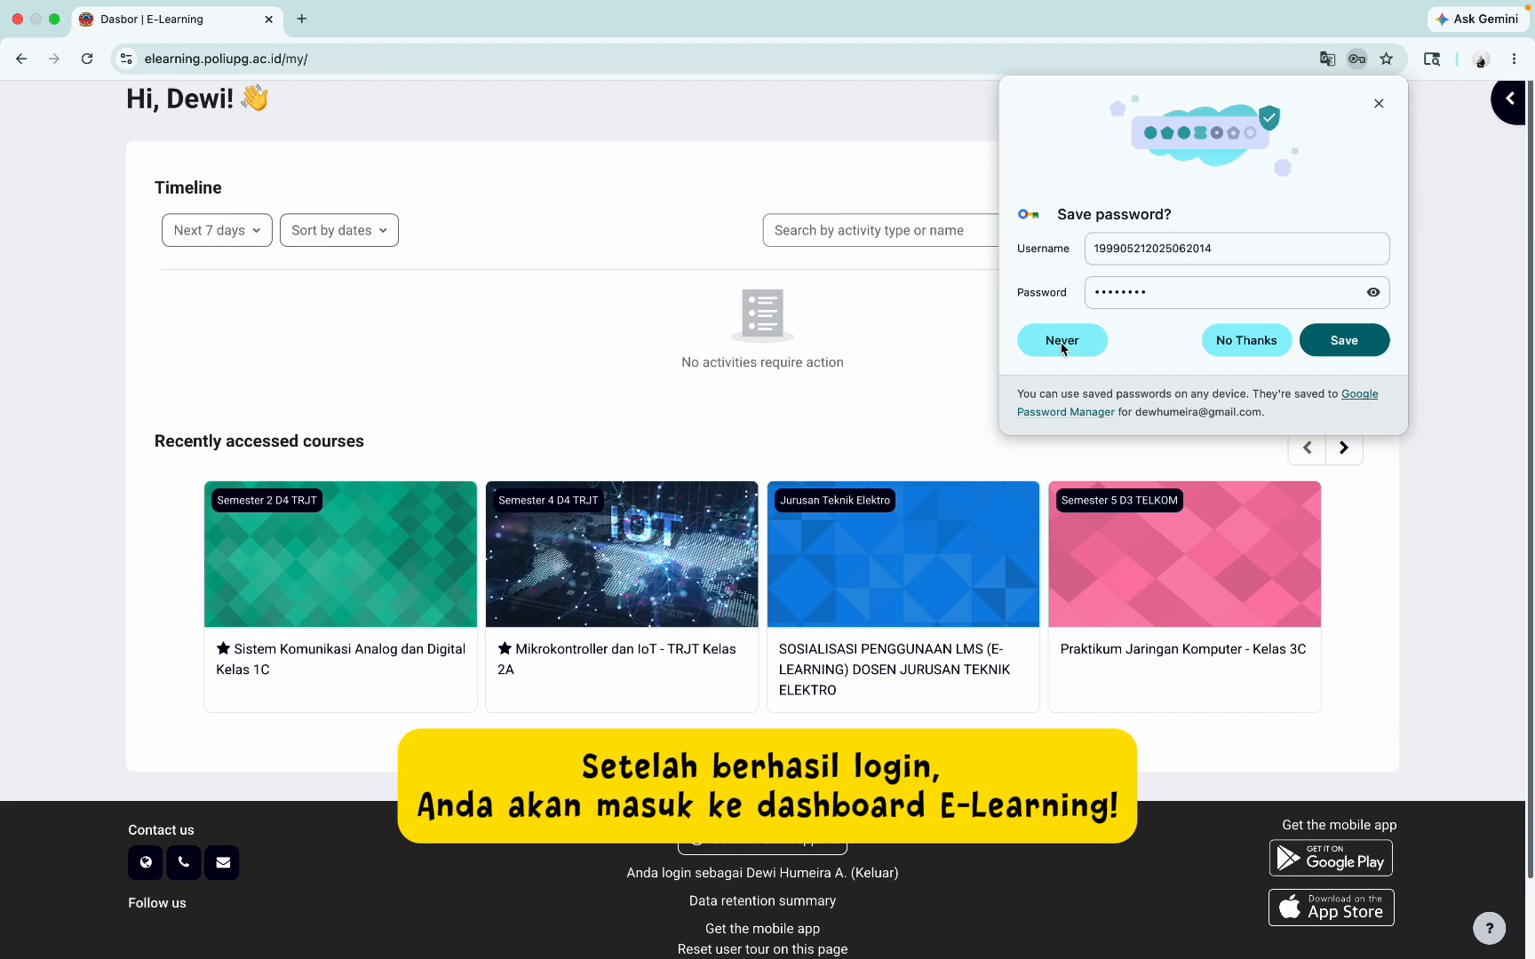
left_click(1252, 342)
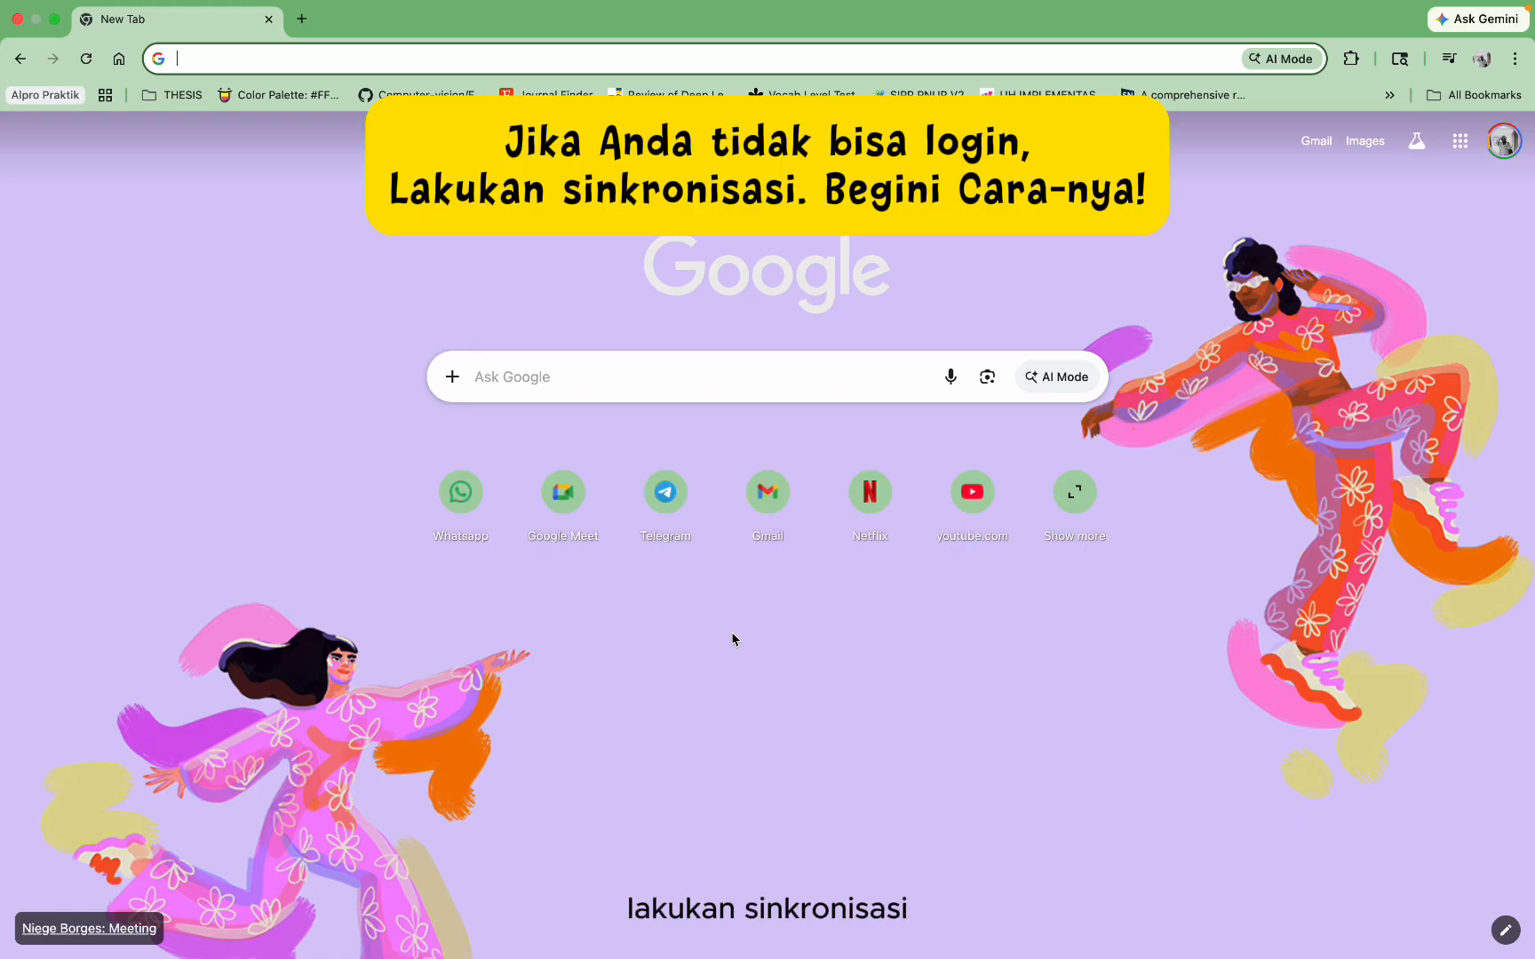
Step: Sign into the SSO Portal PNUP with saved credentials and launch E-Learning from its dashboard
type("portal.poliupg.ac.id")
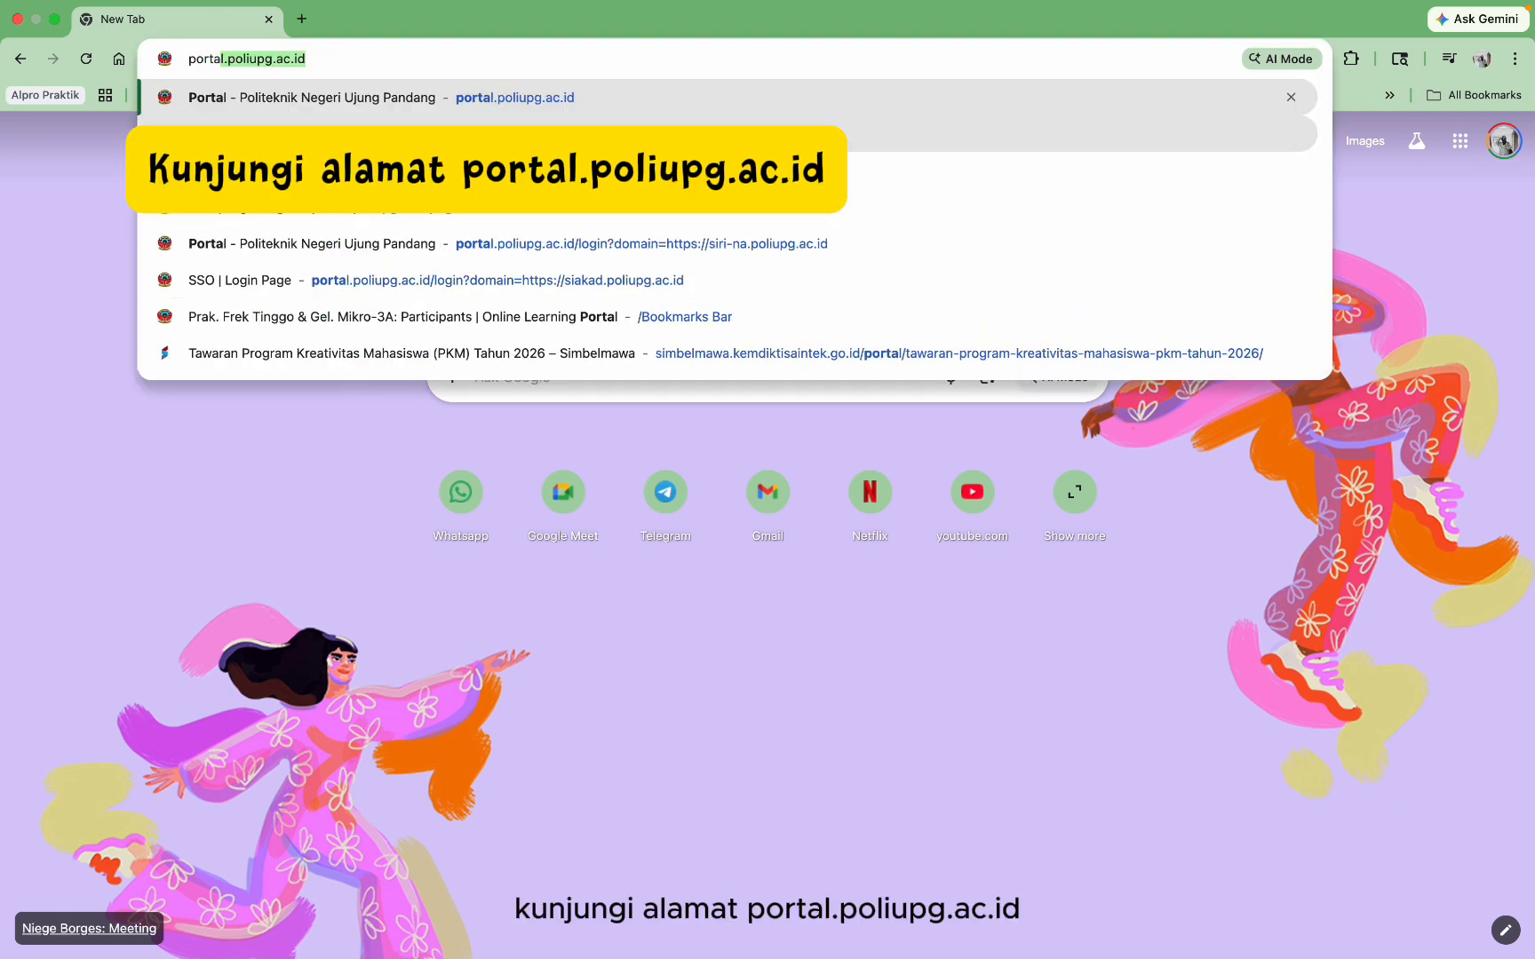
key("Return")
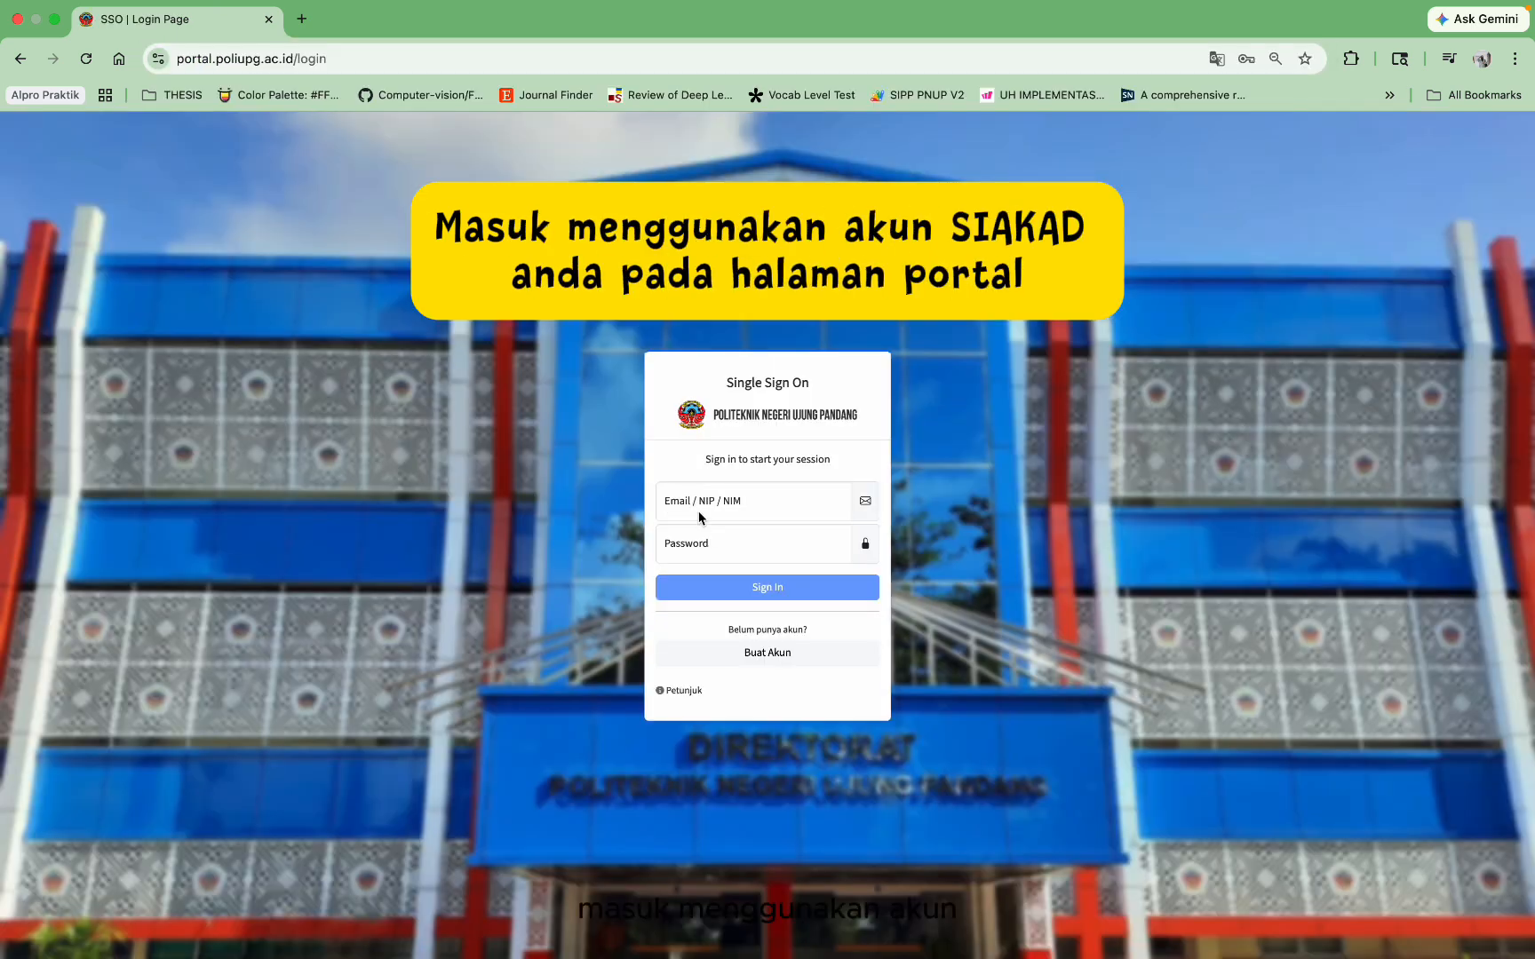
left_click(698, 511)
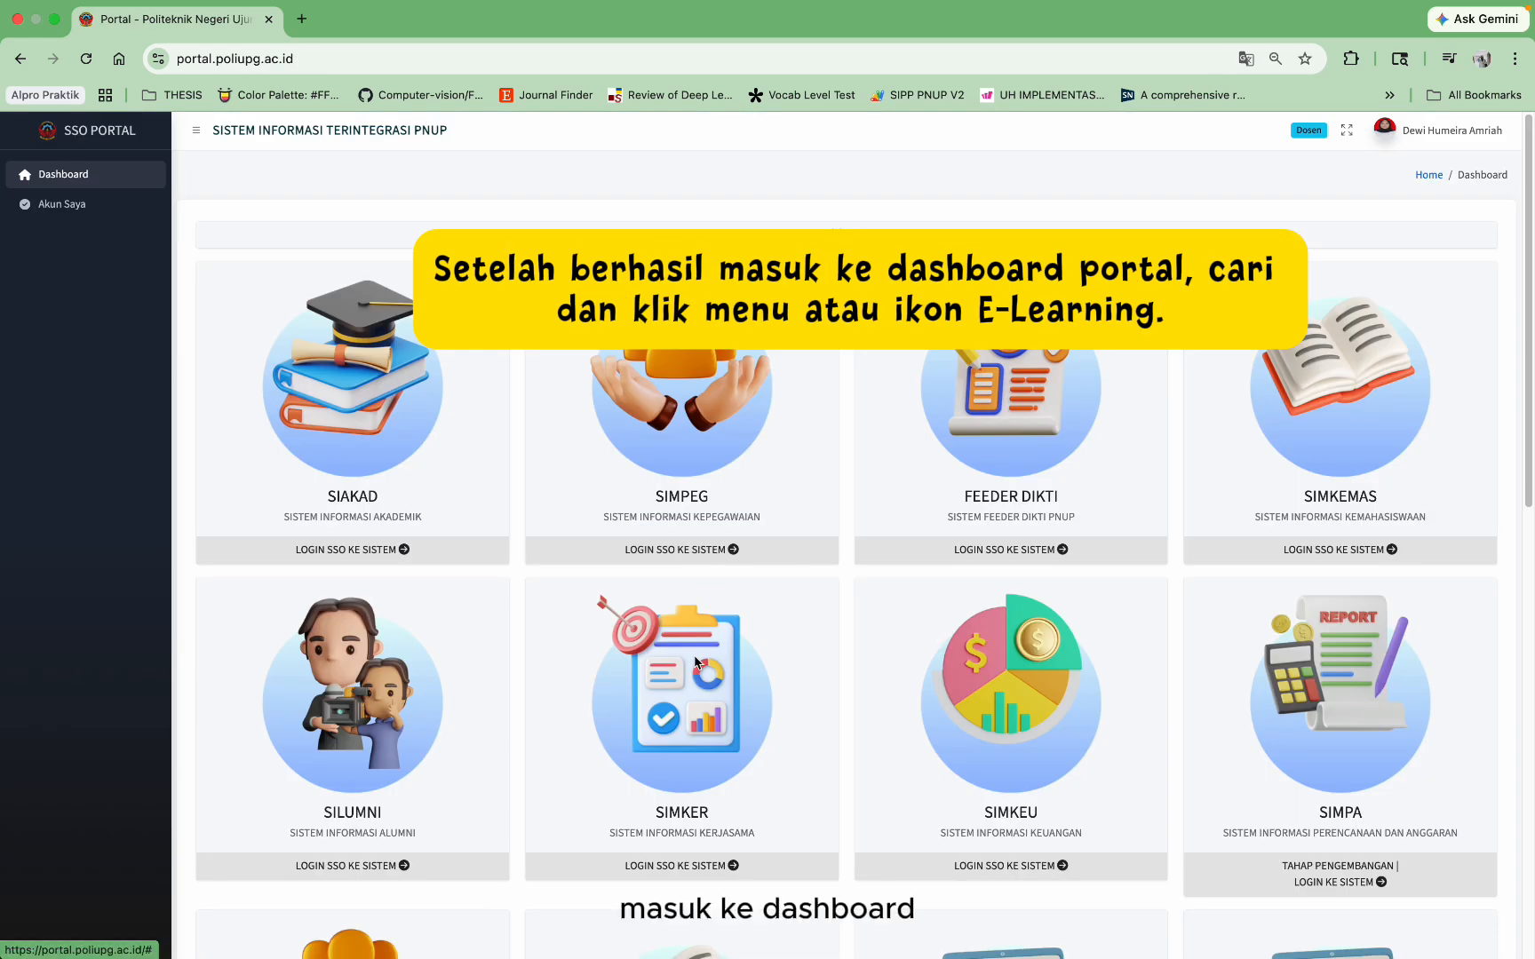
scroll(695, 662, "down", 1)
scroll(695, 662, "up", 1)
scroll(696, 662, "down", 5)
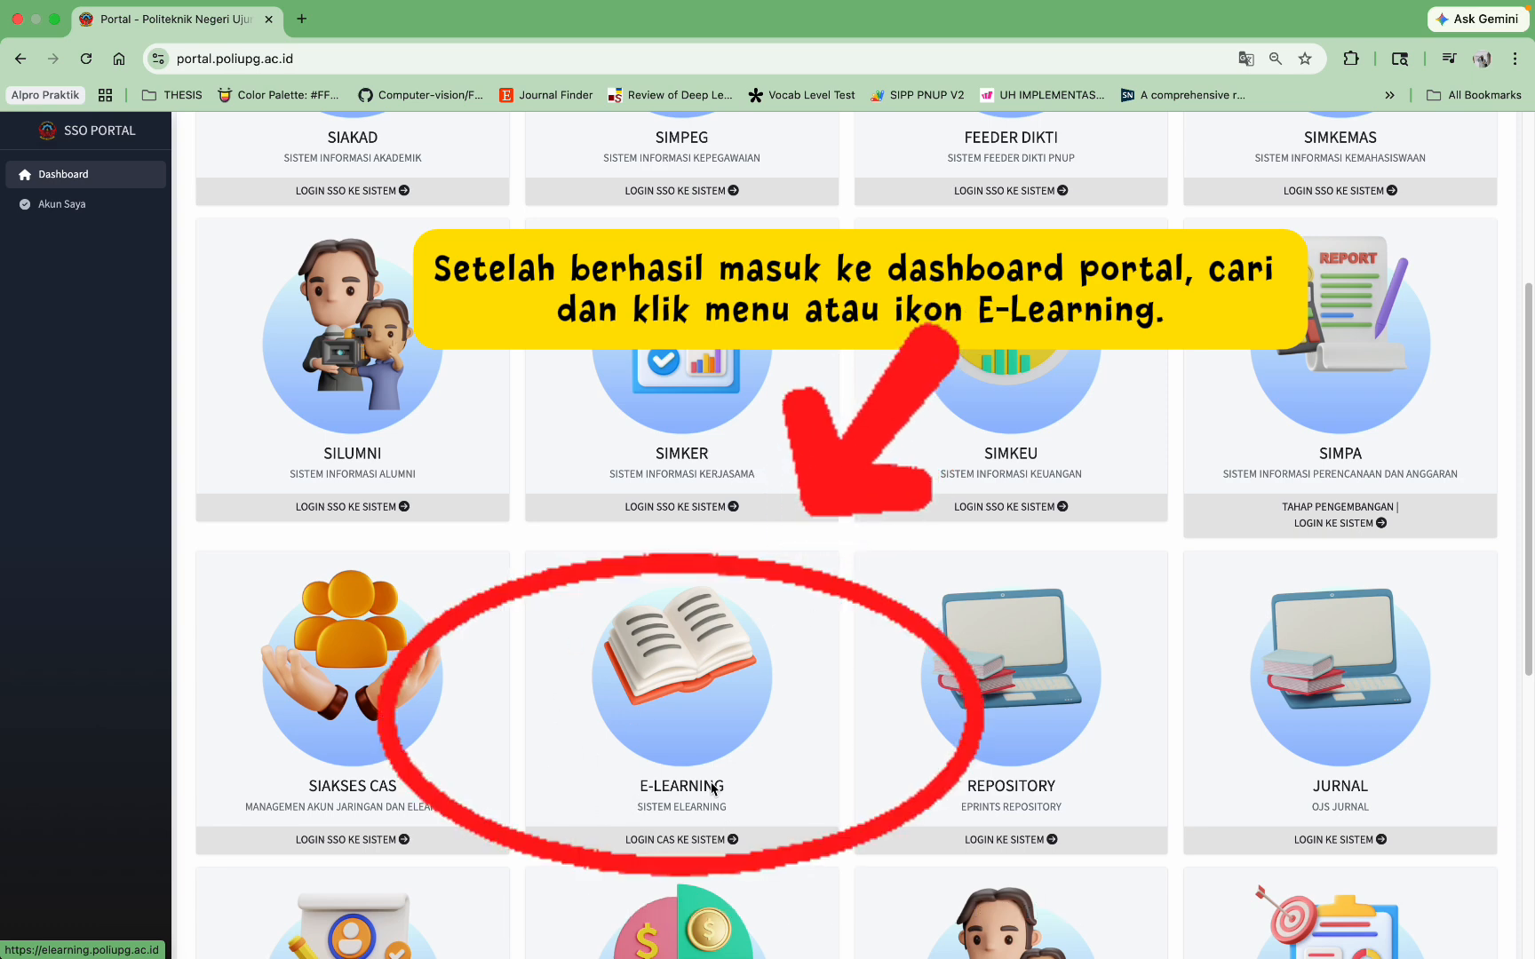
left_click(705, 844)
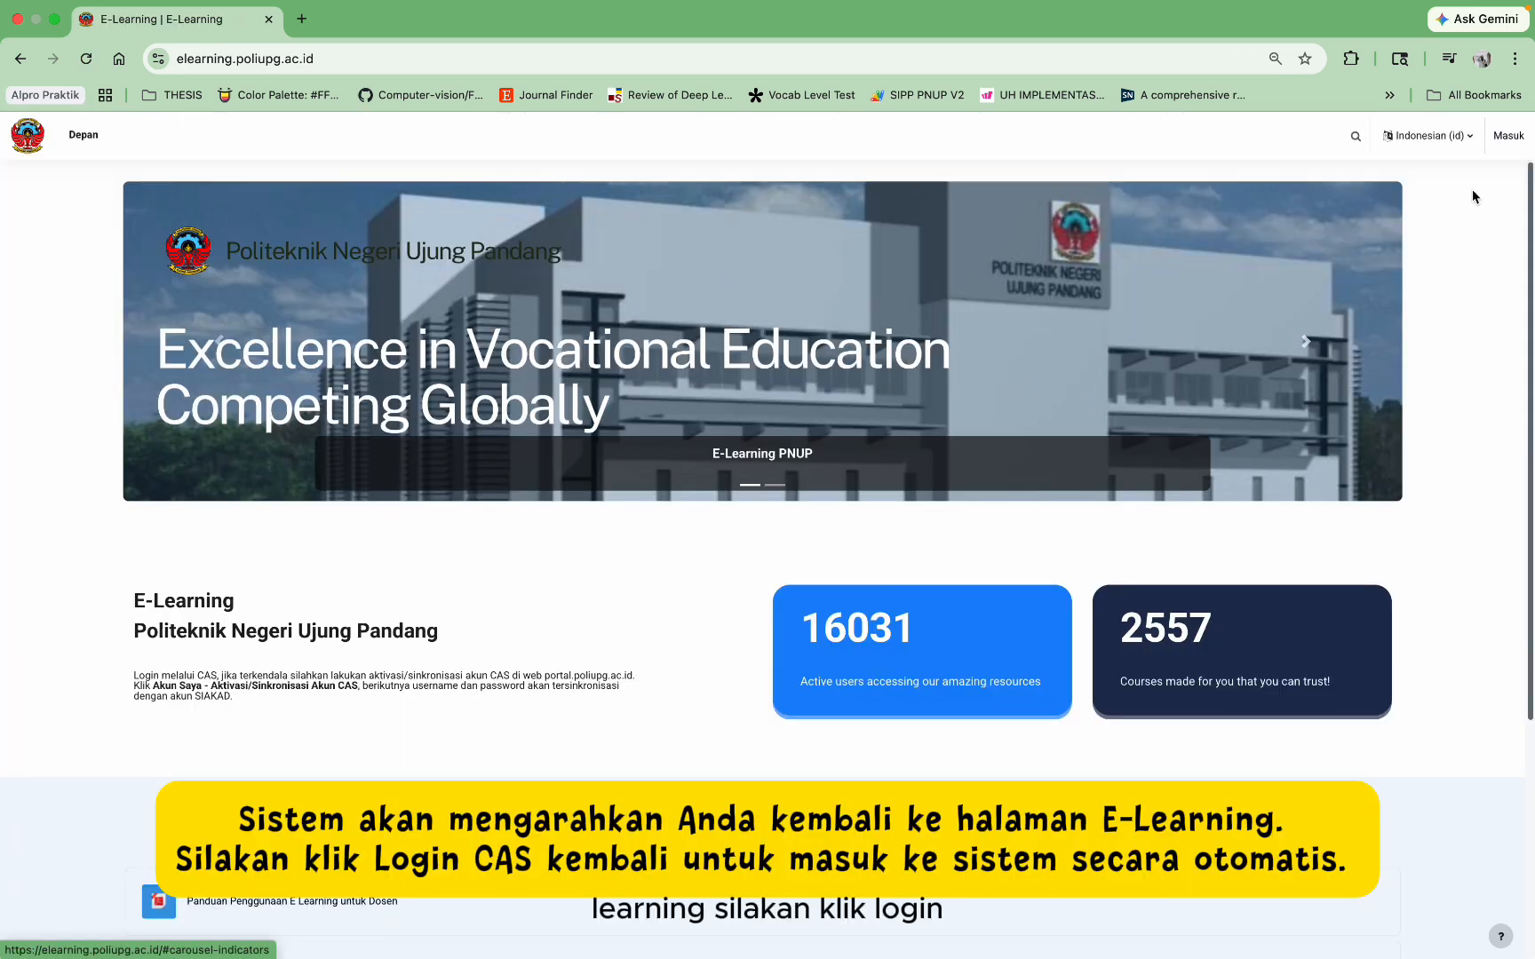
Step: Log back into E-Learning and open the profile editing form
left_click(1508, 138)
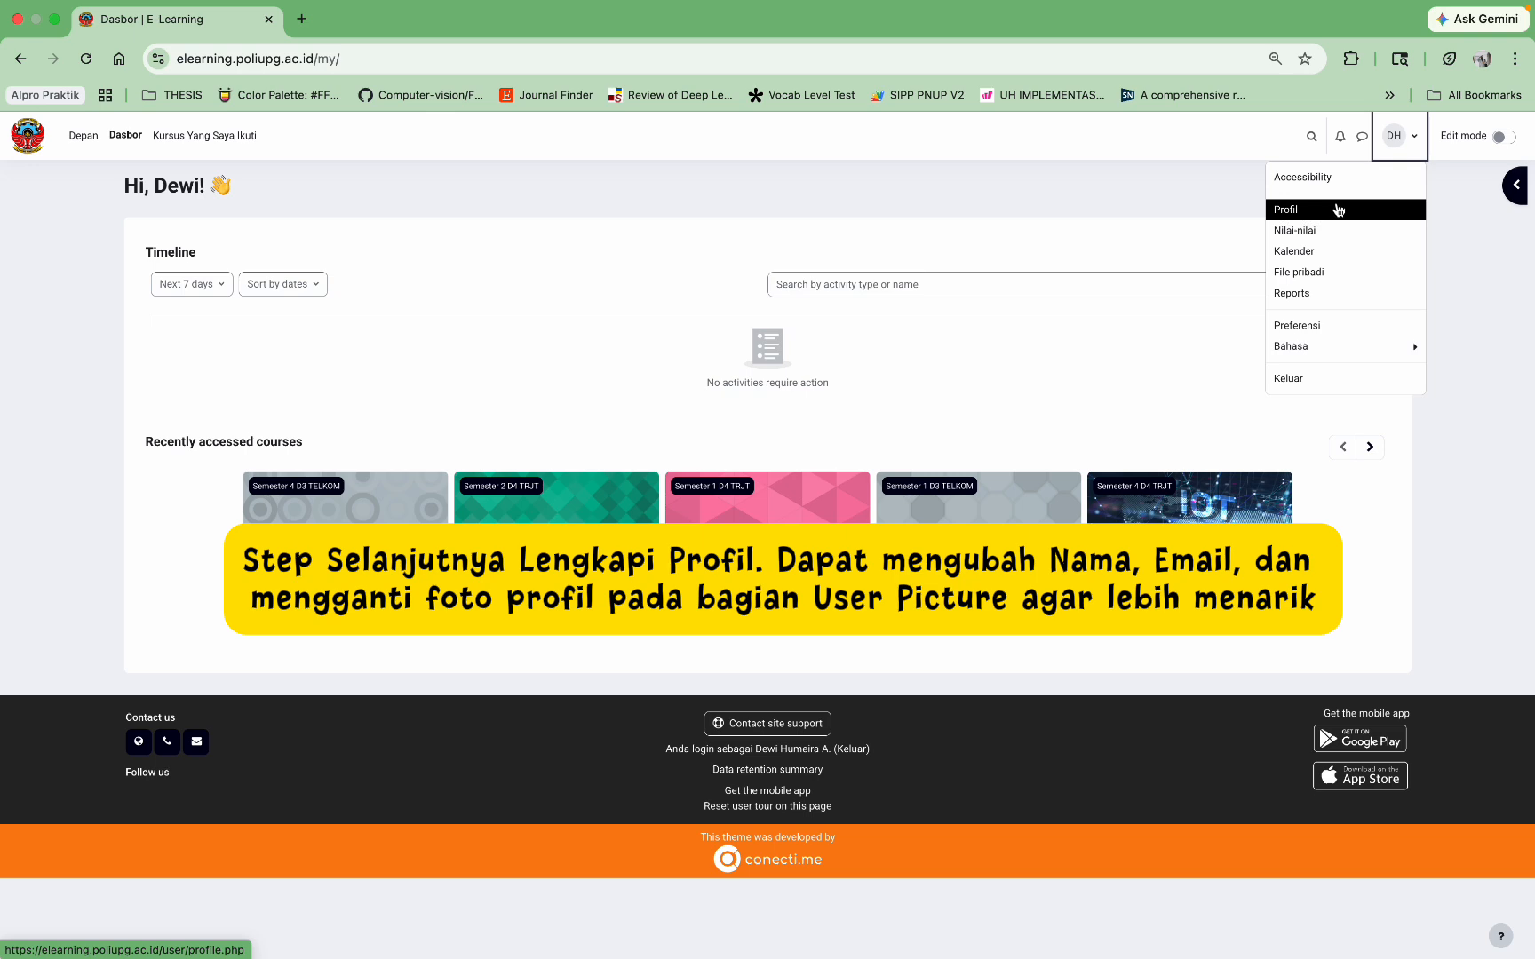
left_click(1337, 210)
left_click(375, 330)
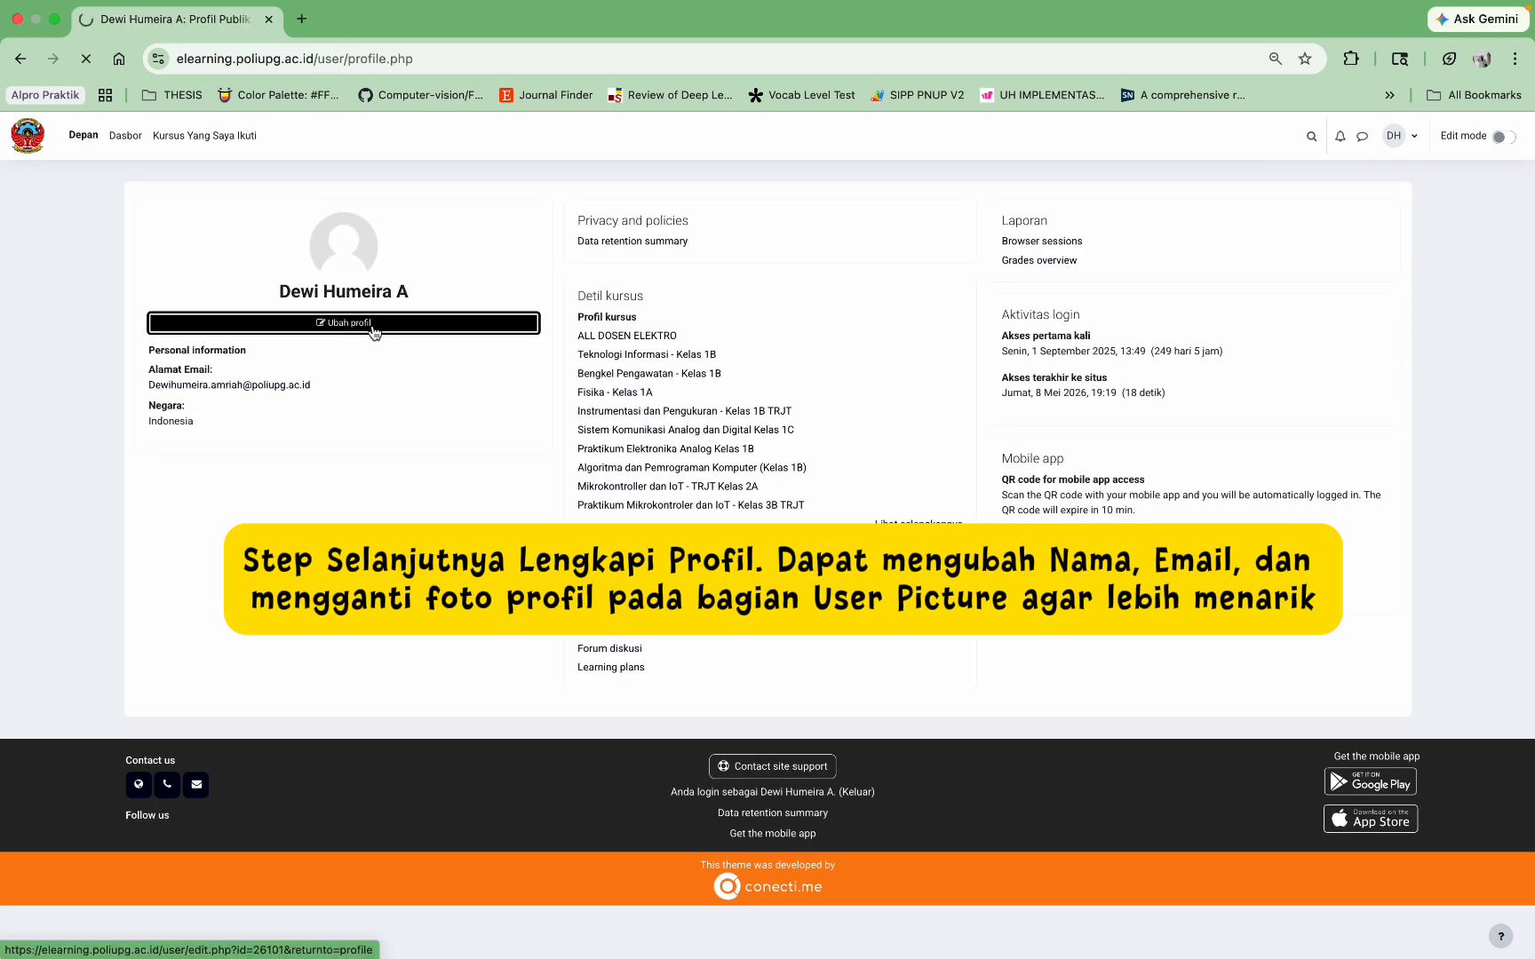
Step: Save the profile without uploading a picture, then show Kursus Yang Saya Ikuti
scroll(533, 426, "down", 1)
scroll(550, 427, "down", 5)
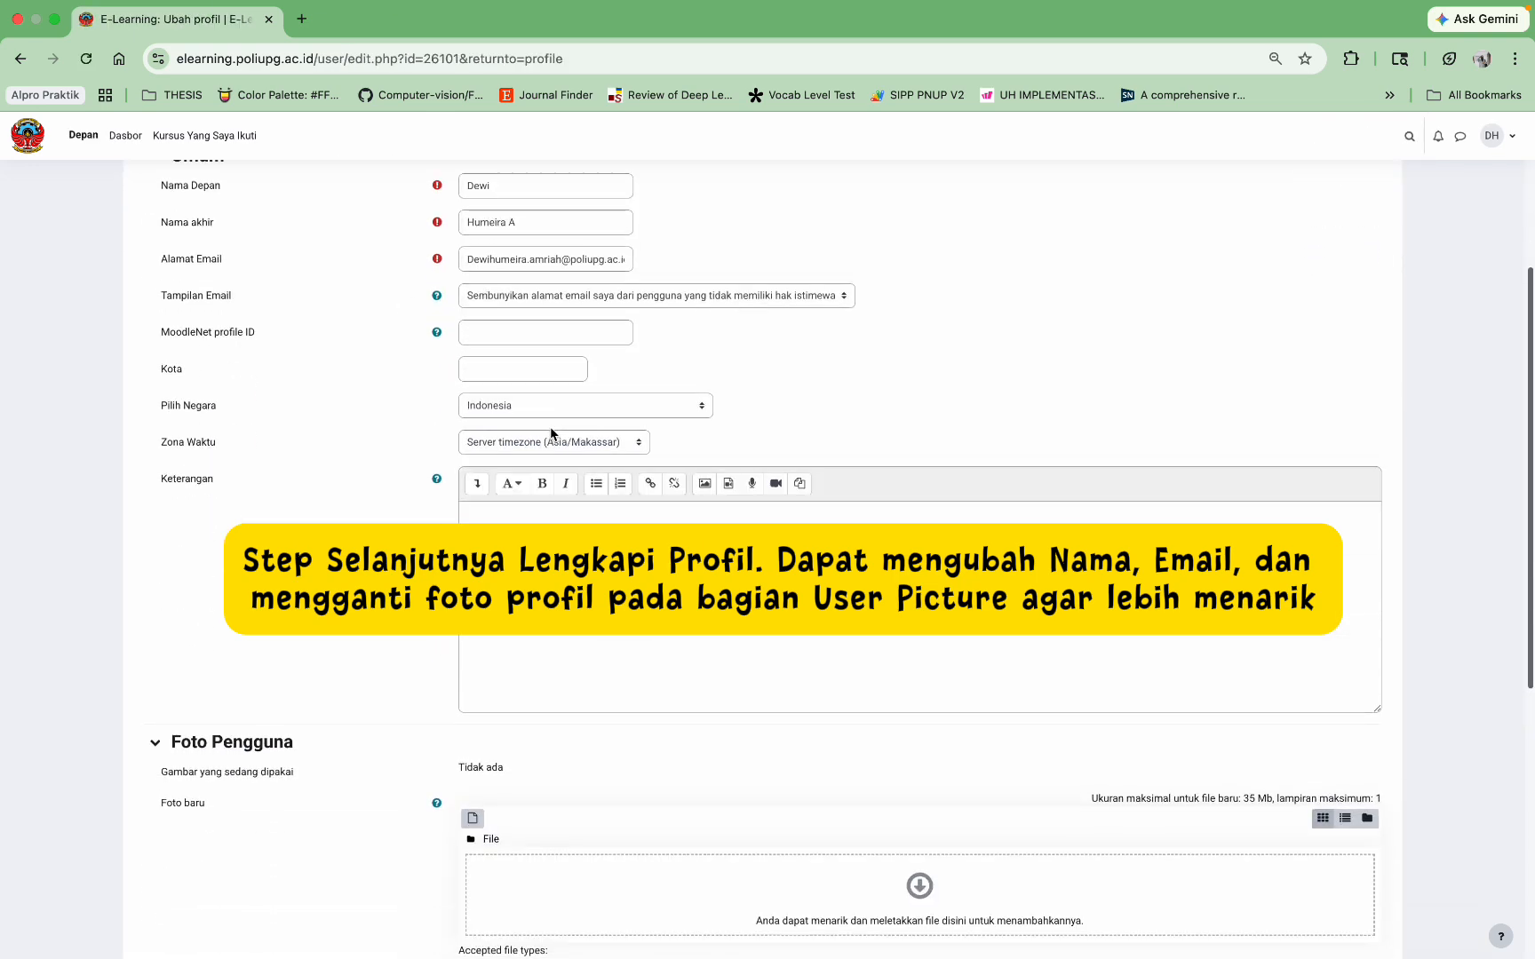
left_click(466, 551)
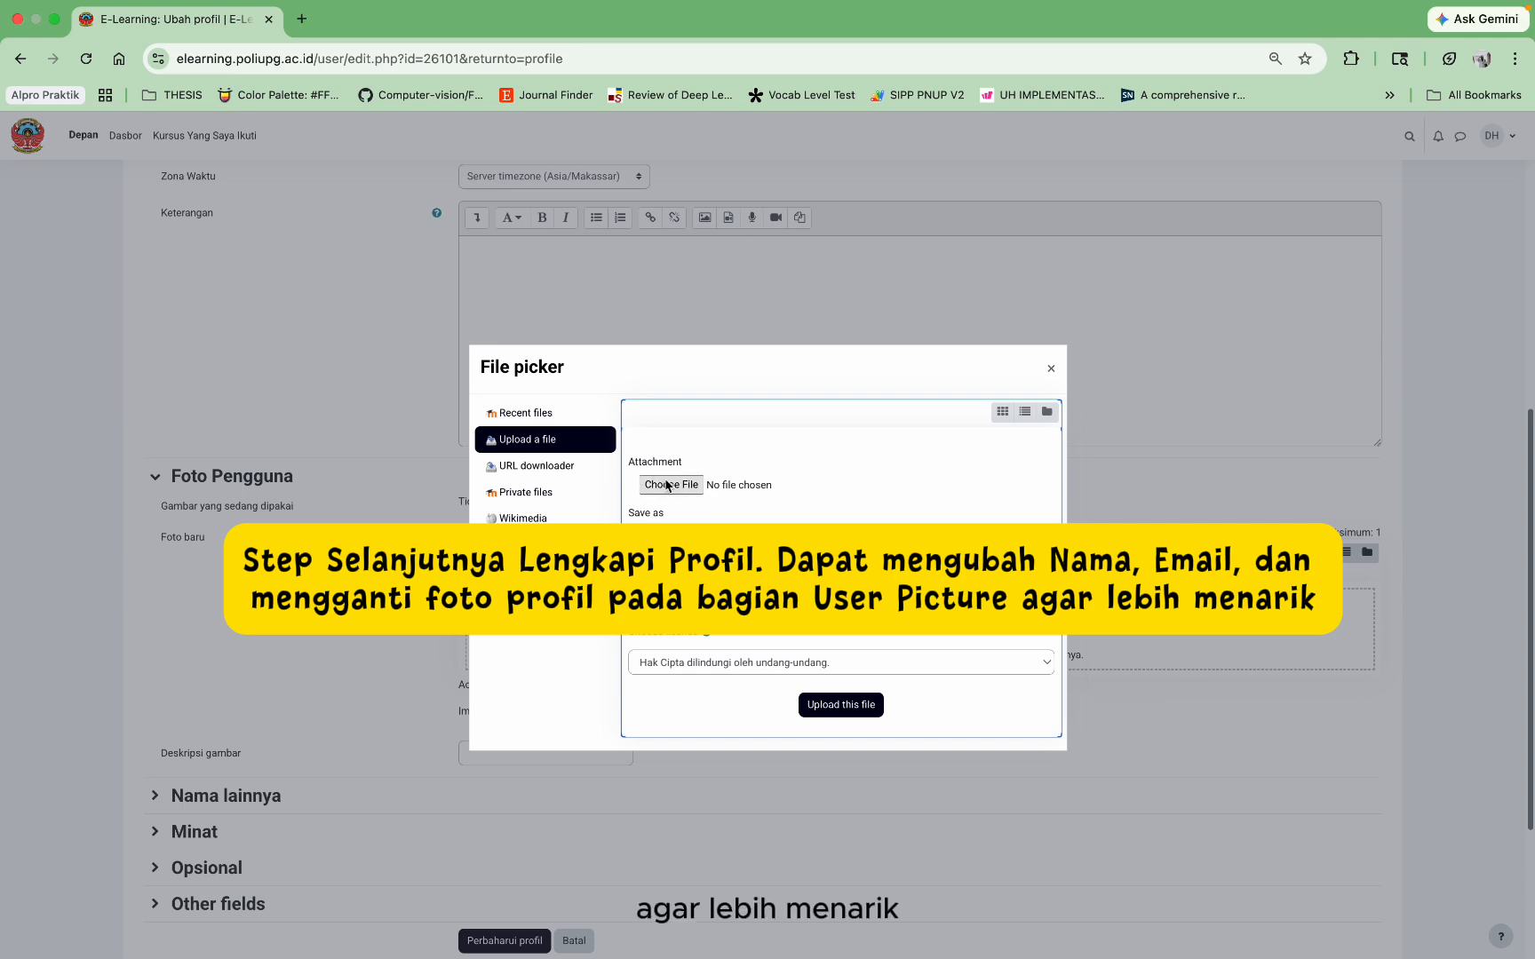
left_click(1050, 367)
scroll(507, 799, "down", 3)
left_click(507, 826)
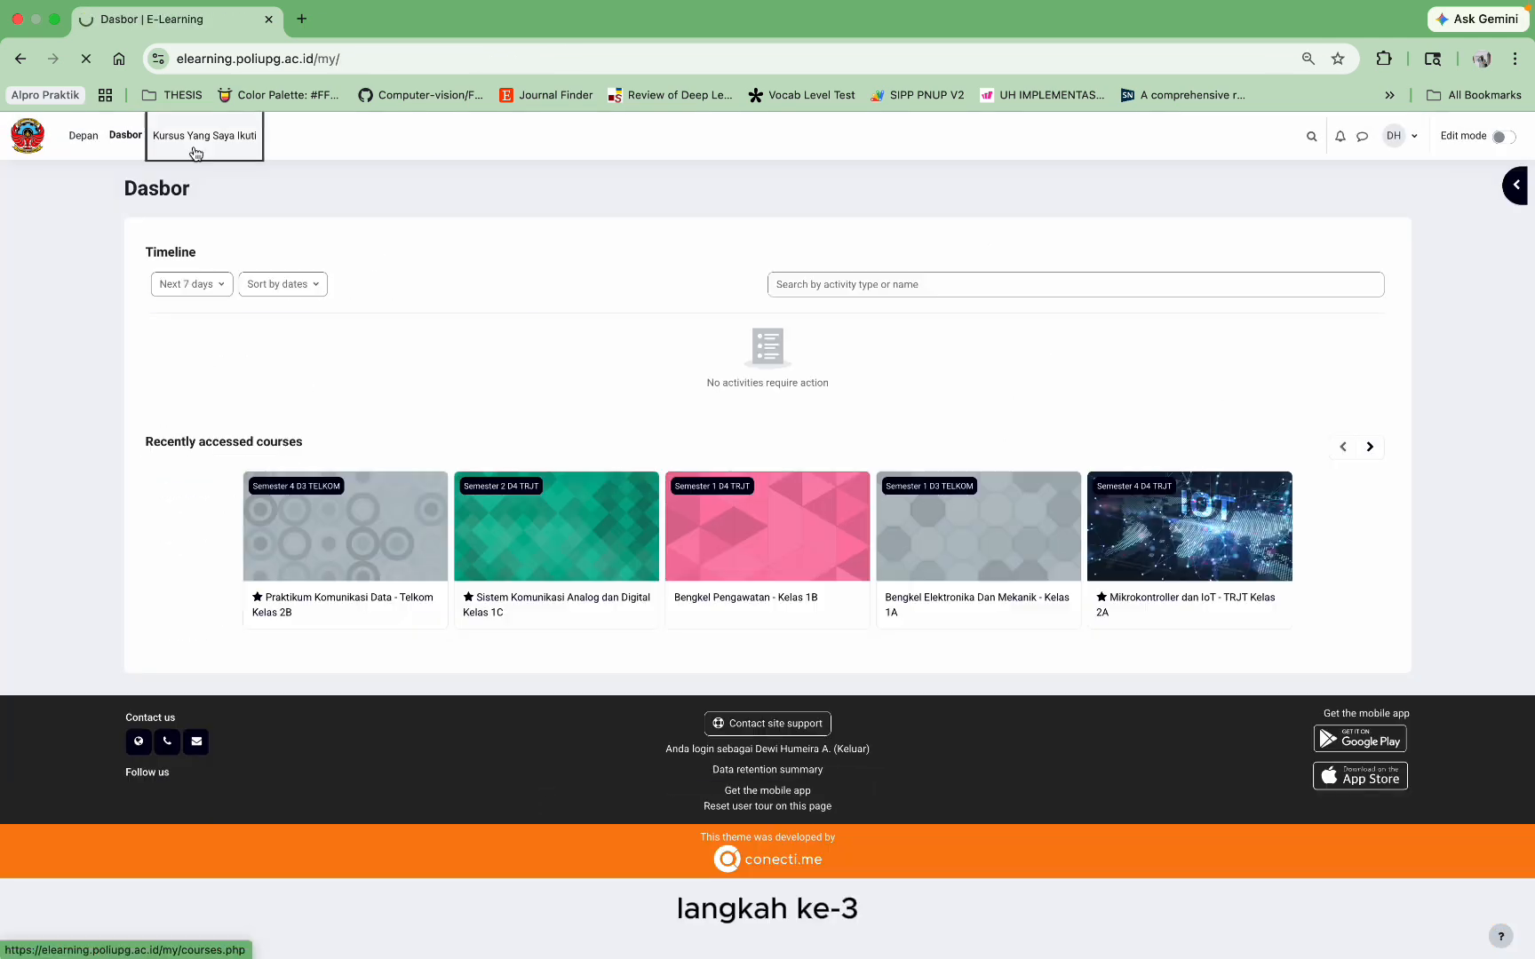
left_click(196, 153)
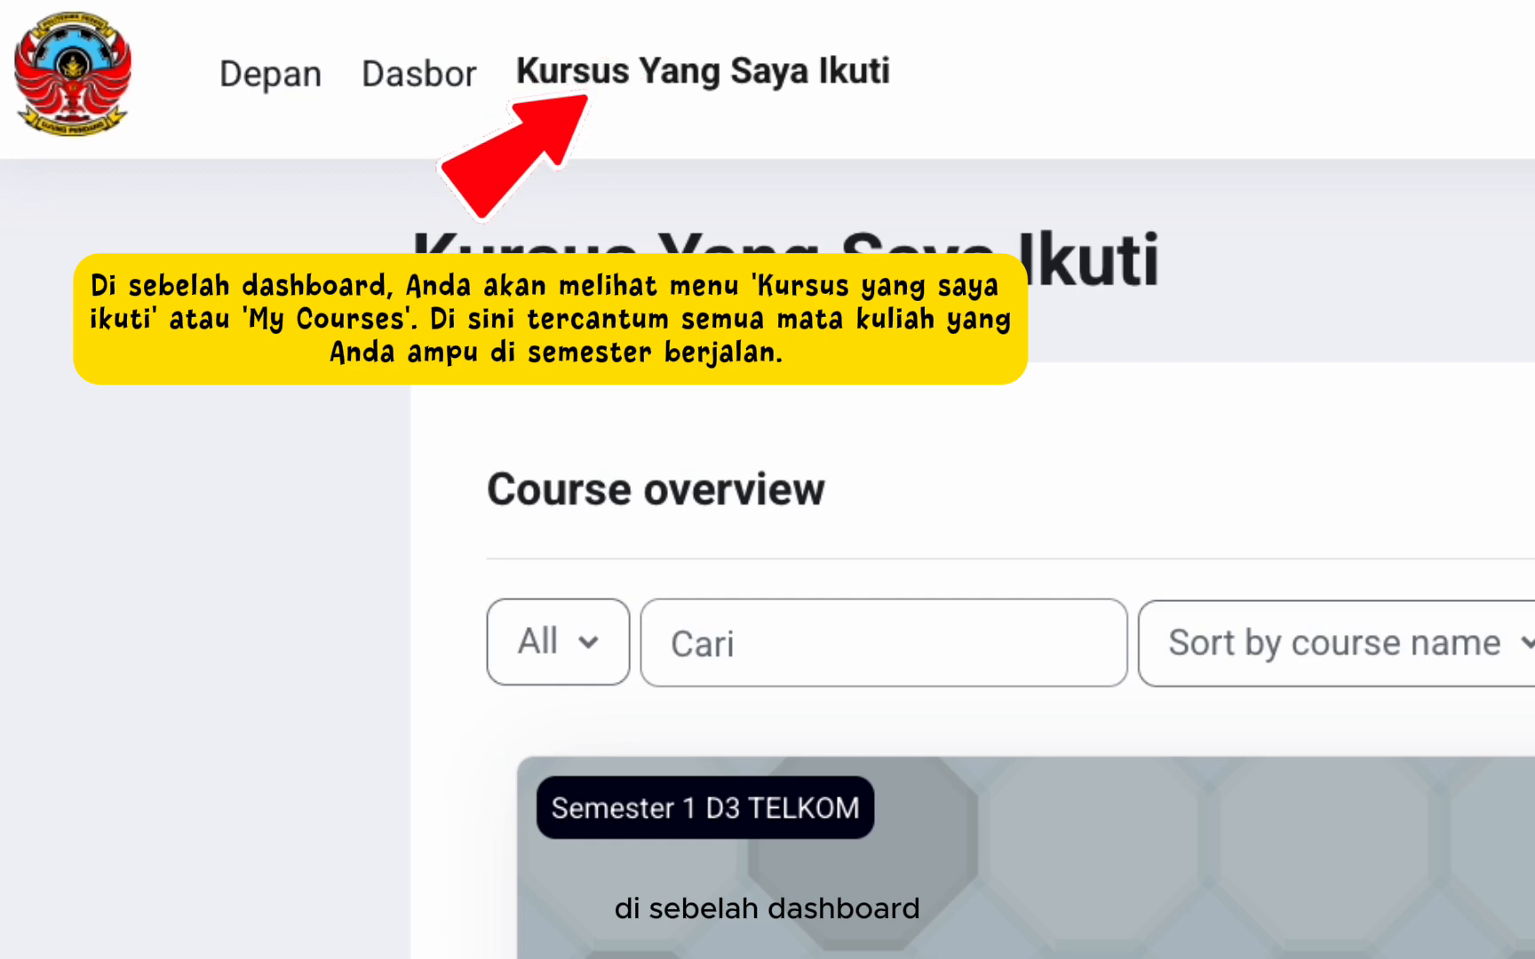
Step: Open the Algoritma dan Pemrograman Komputer (Kelas 1B) course from the course overview
scroll(1000, 455, "down", 2)
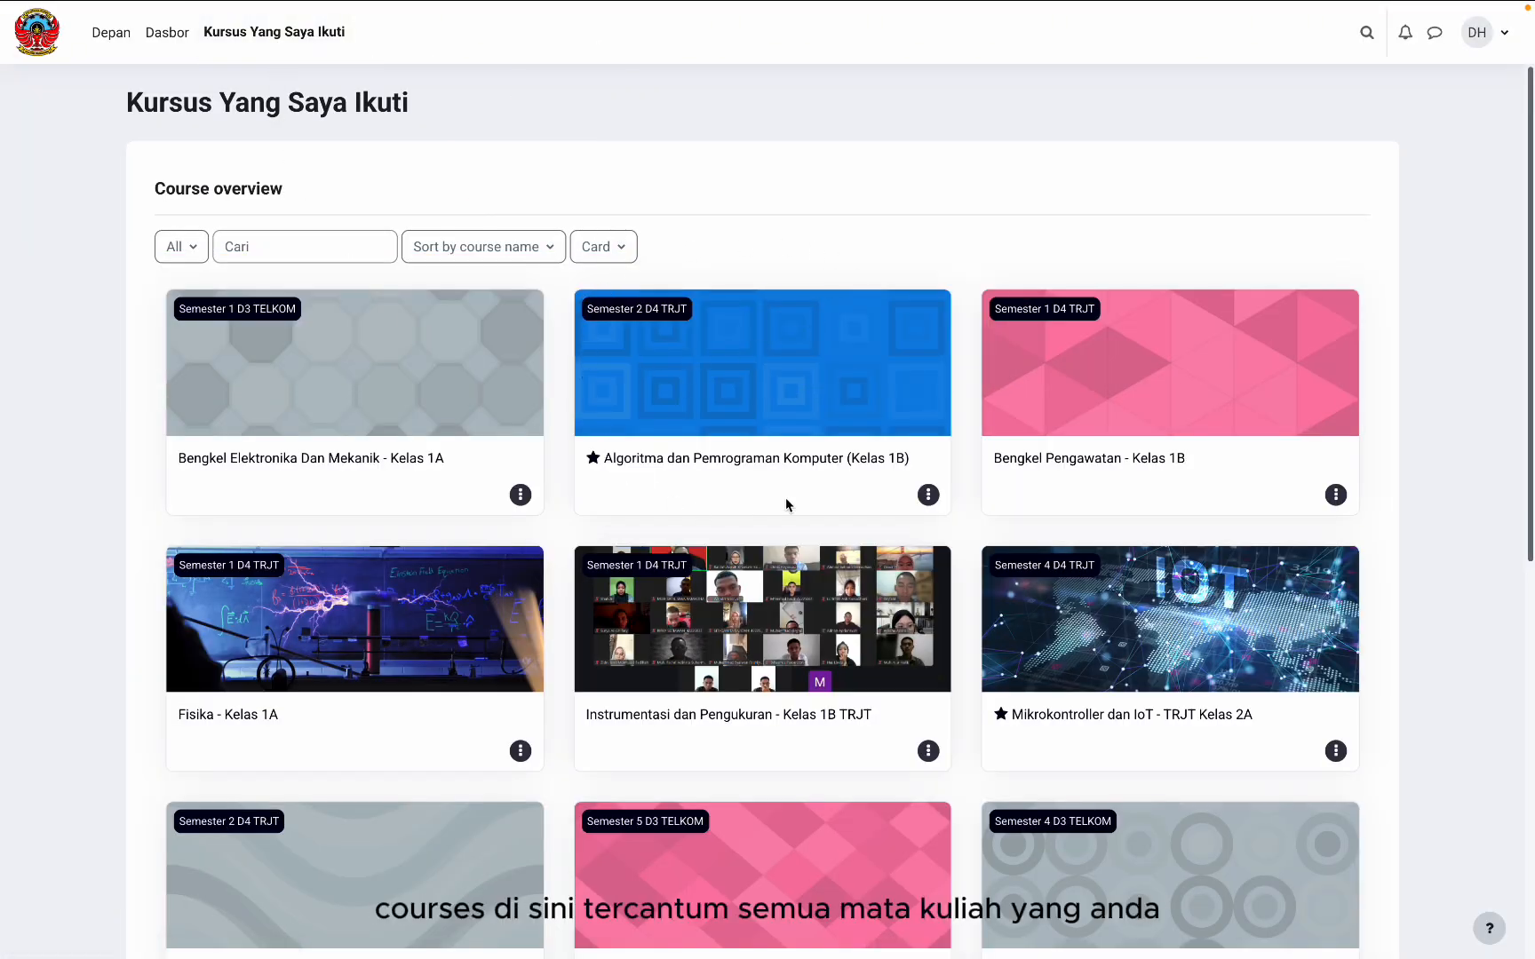
scroll(857, 475, "down", 6)
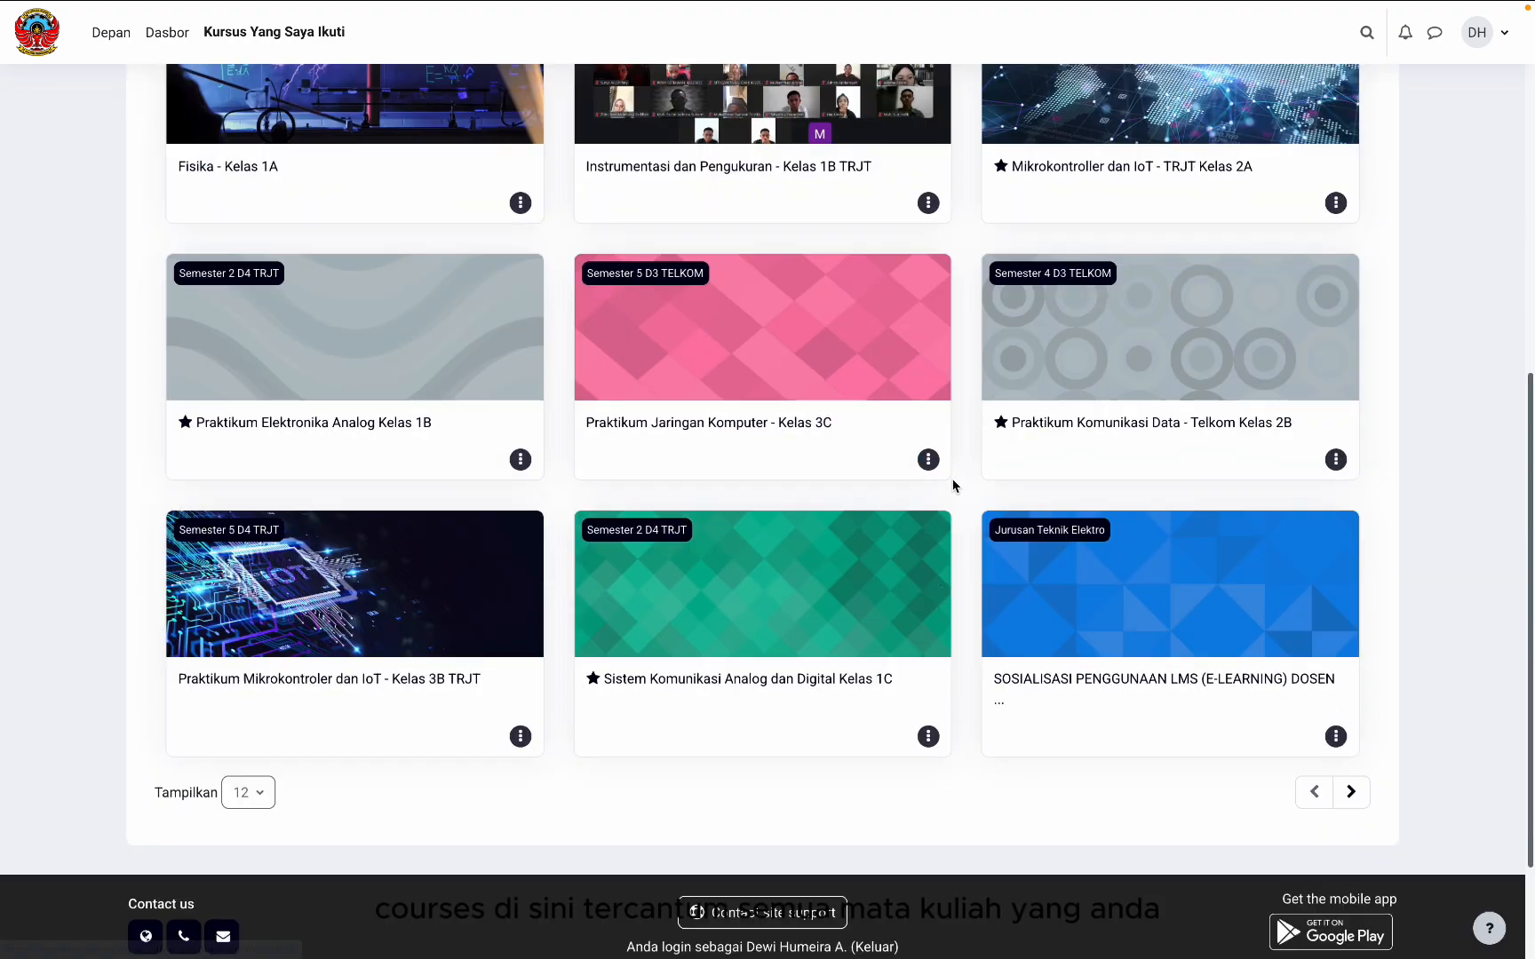
scroll(808, 320, "up", 5)
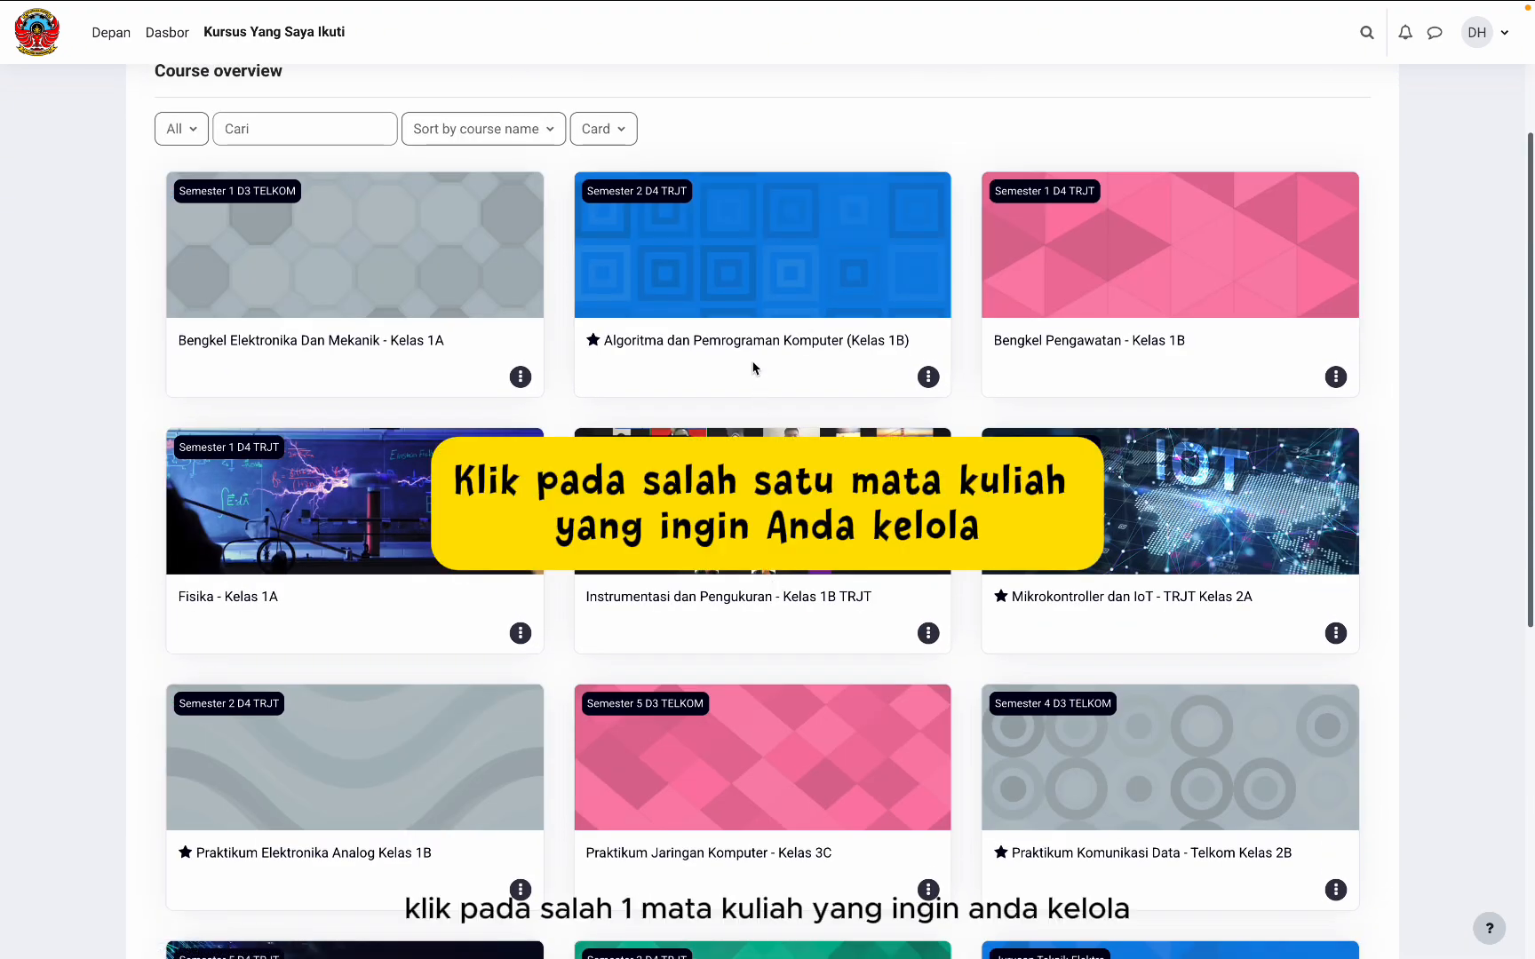
left_click(749, 346)
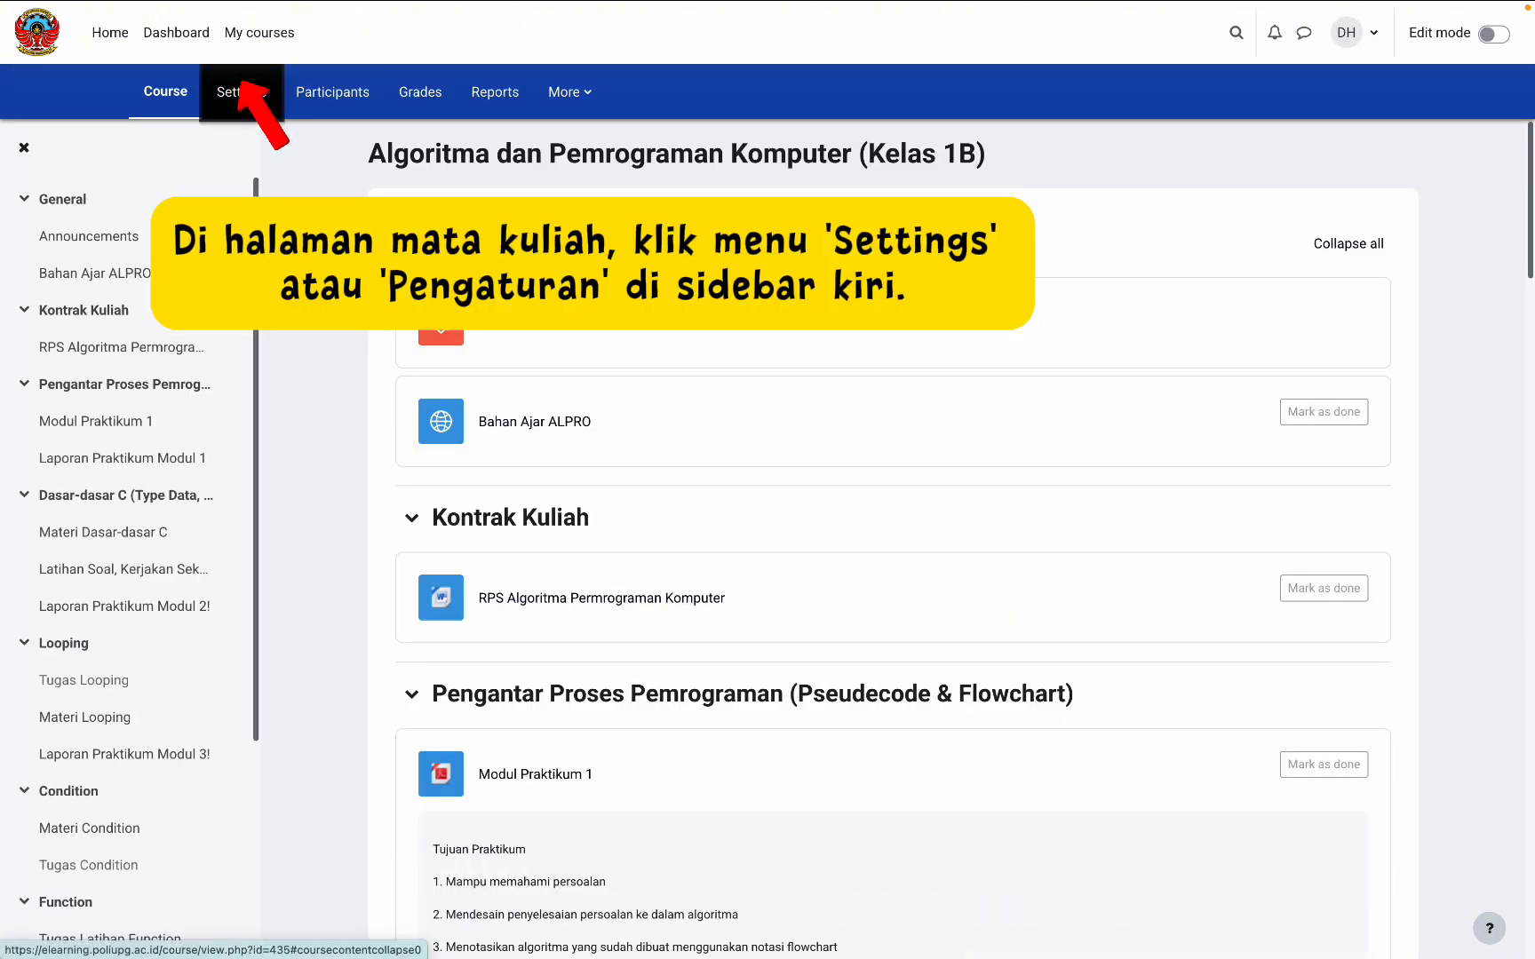
Step: Save the Algoritma dan Pemrograman Komputer course settings form without changes
left_click(240, 91)
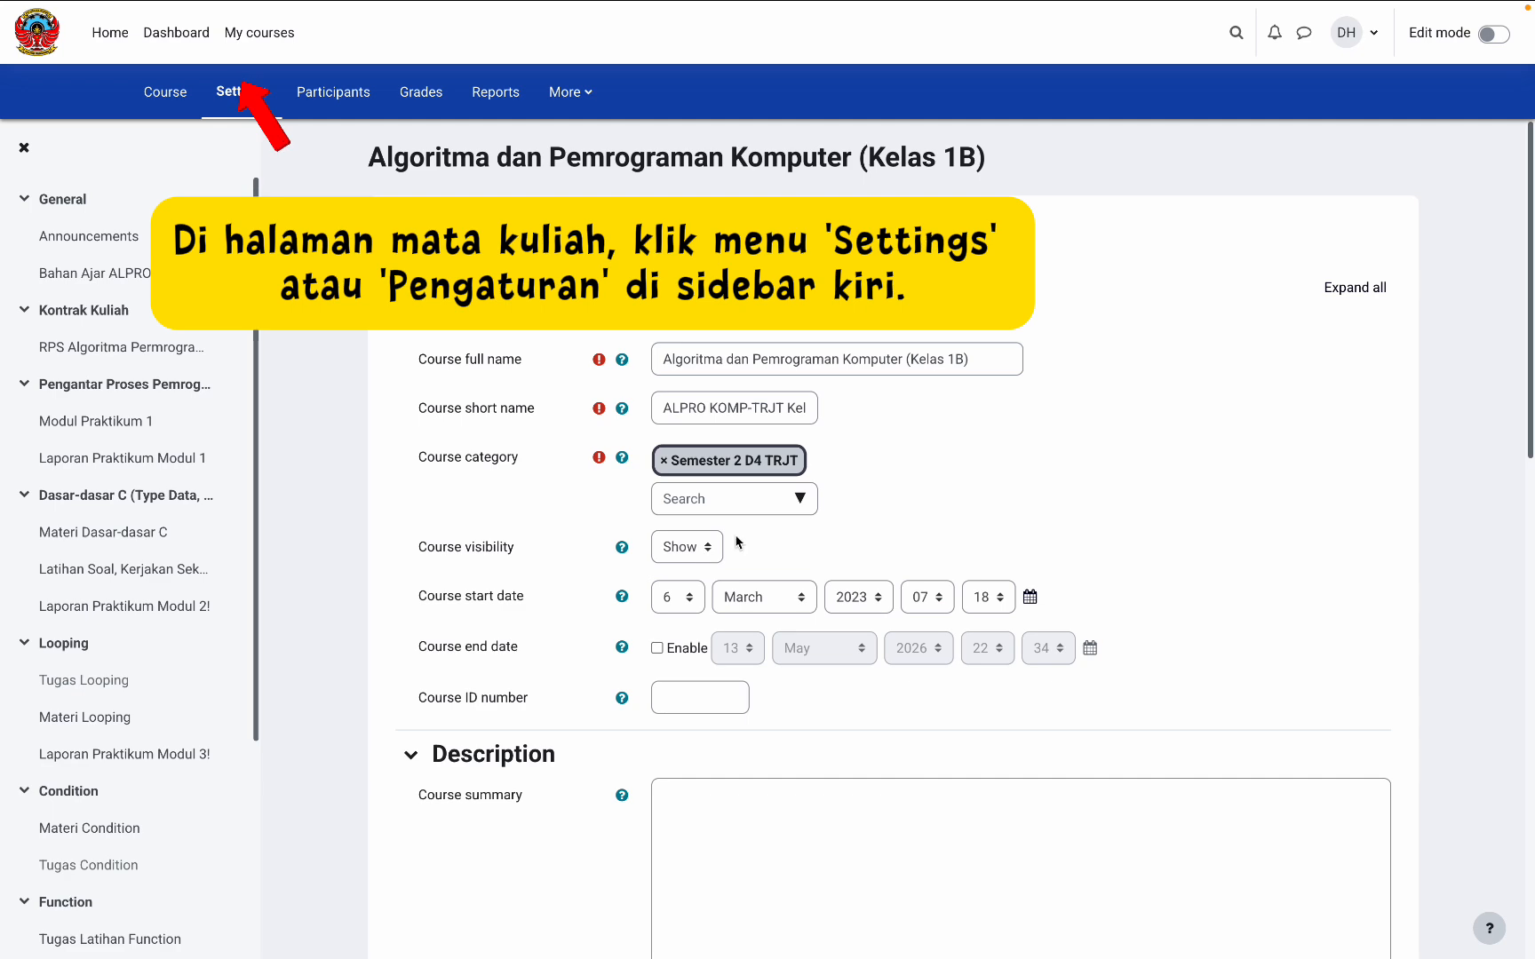
scroll(787, 607, "down", 3)
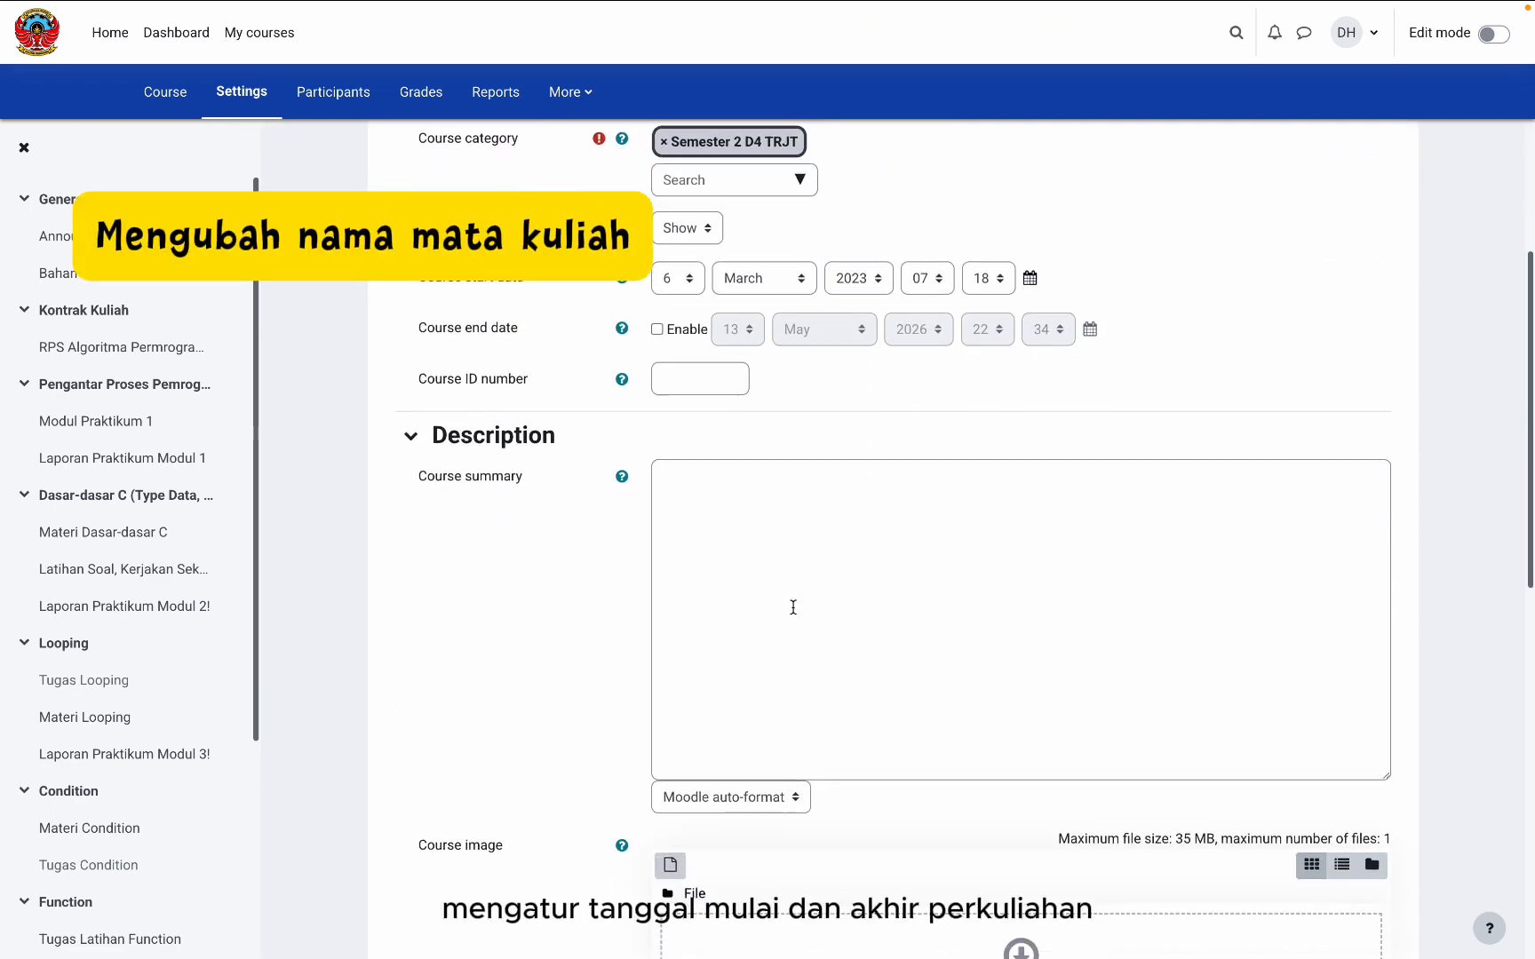
scroll(787, 607, "down", 6)
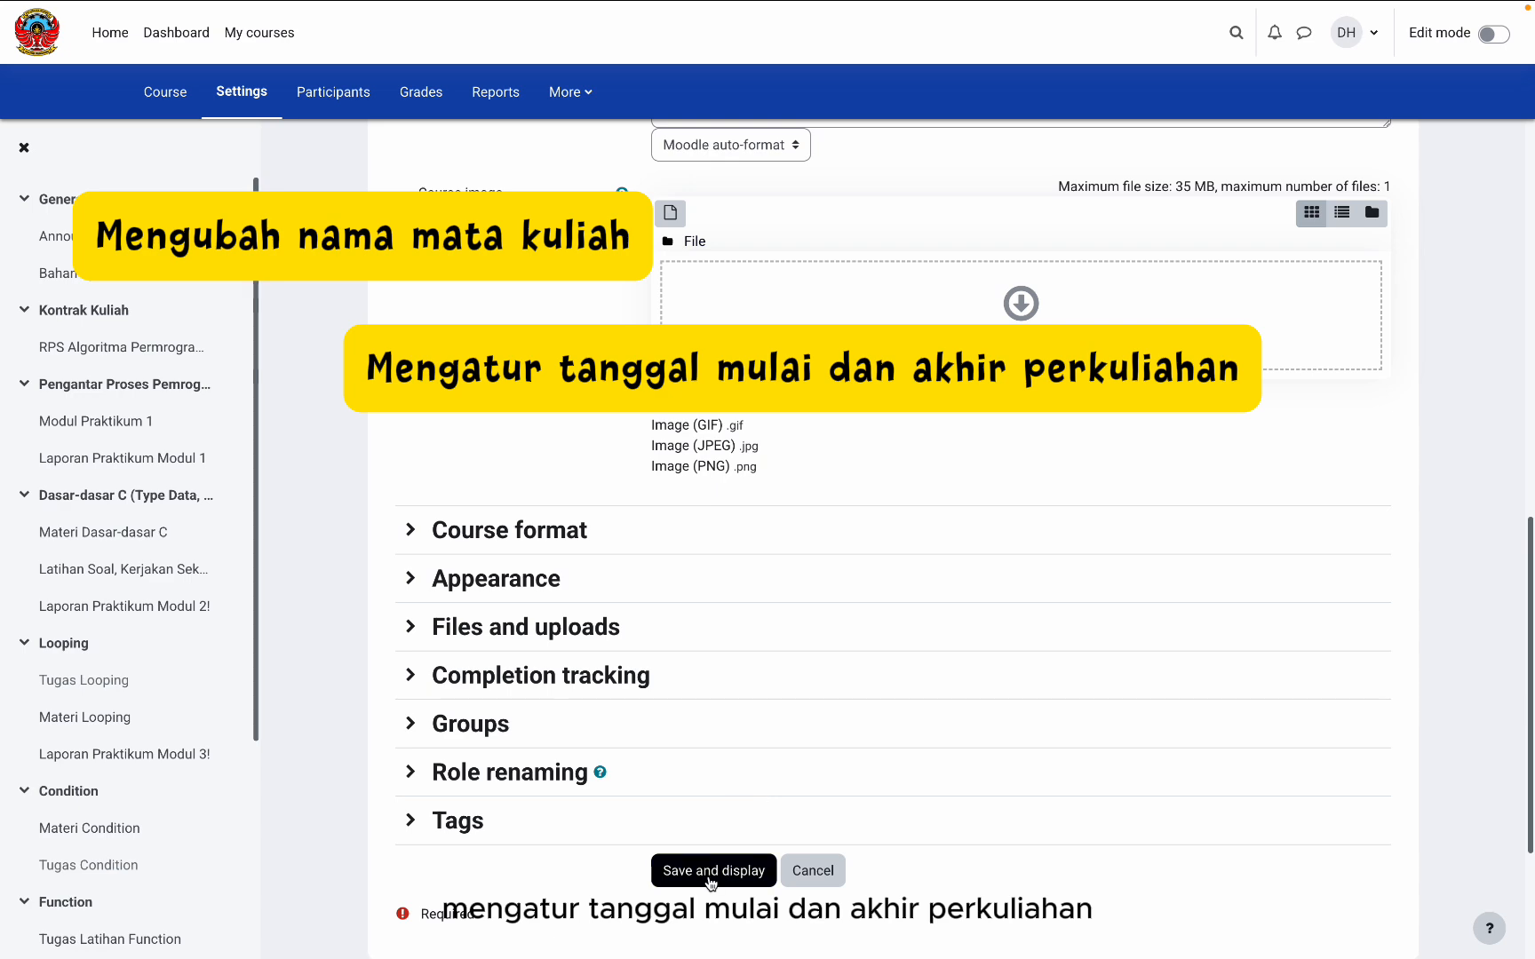
left_click(710, 870)
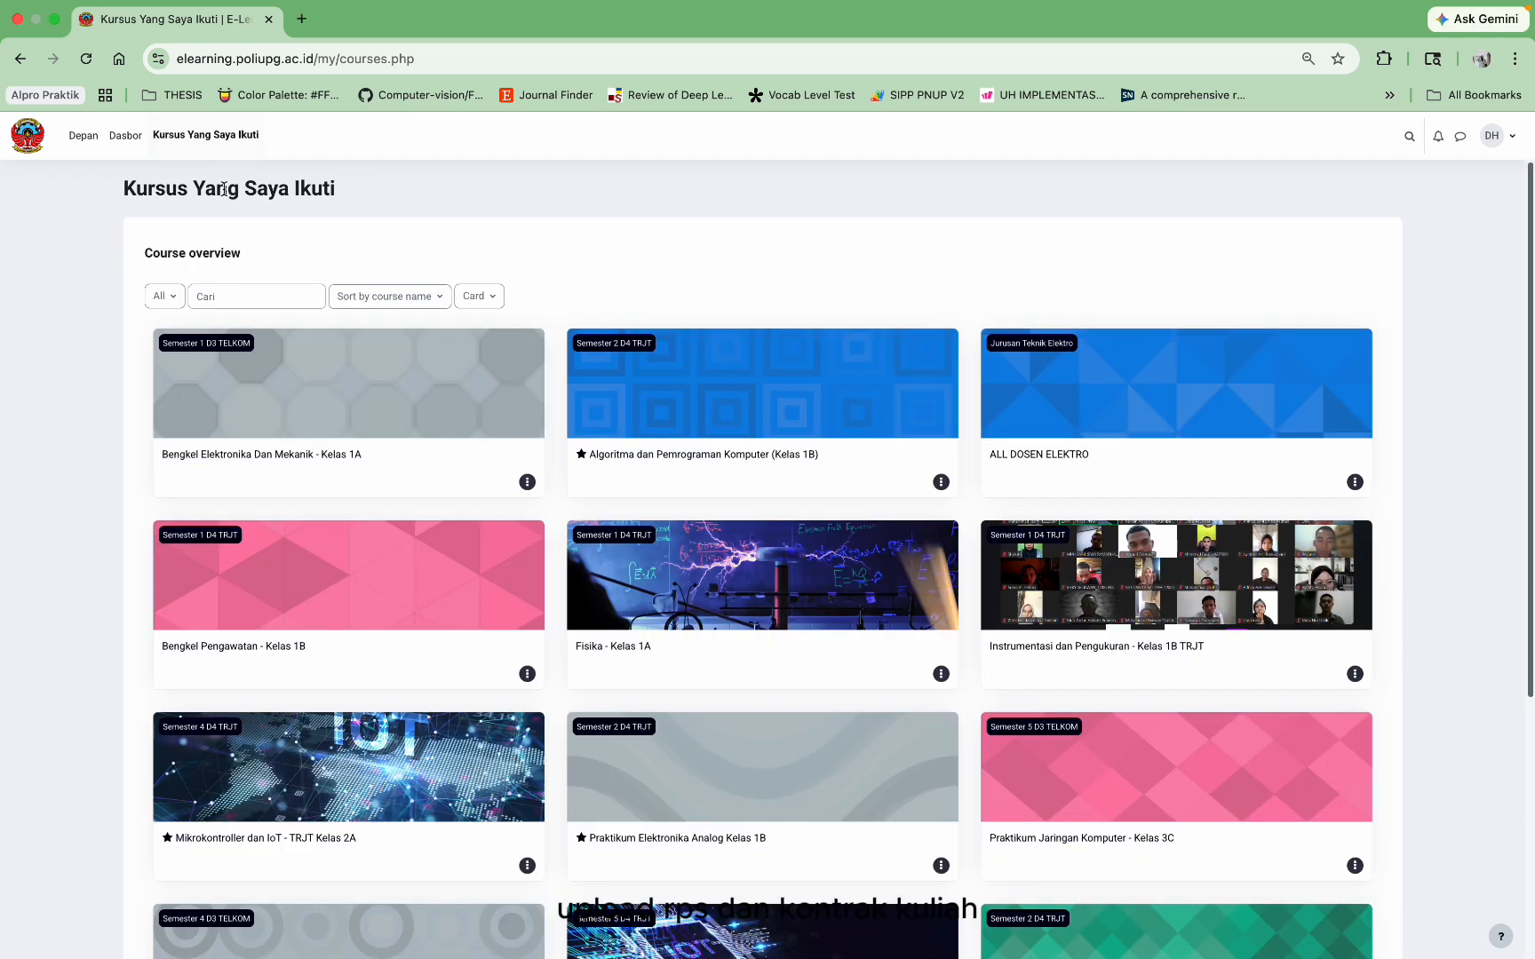
Step: Open Bengkel Pengawatan - Kelas 1B in edit mode and start adding an activity to General
left_click(213, 649)
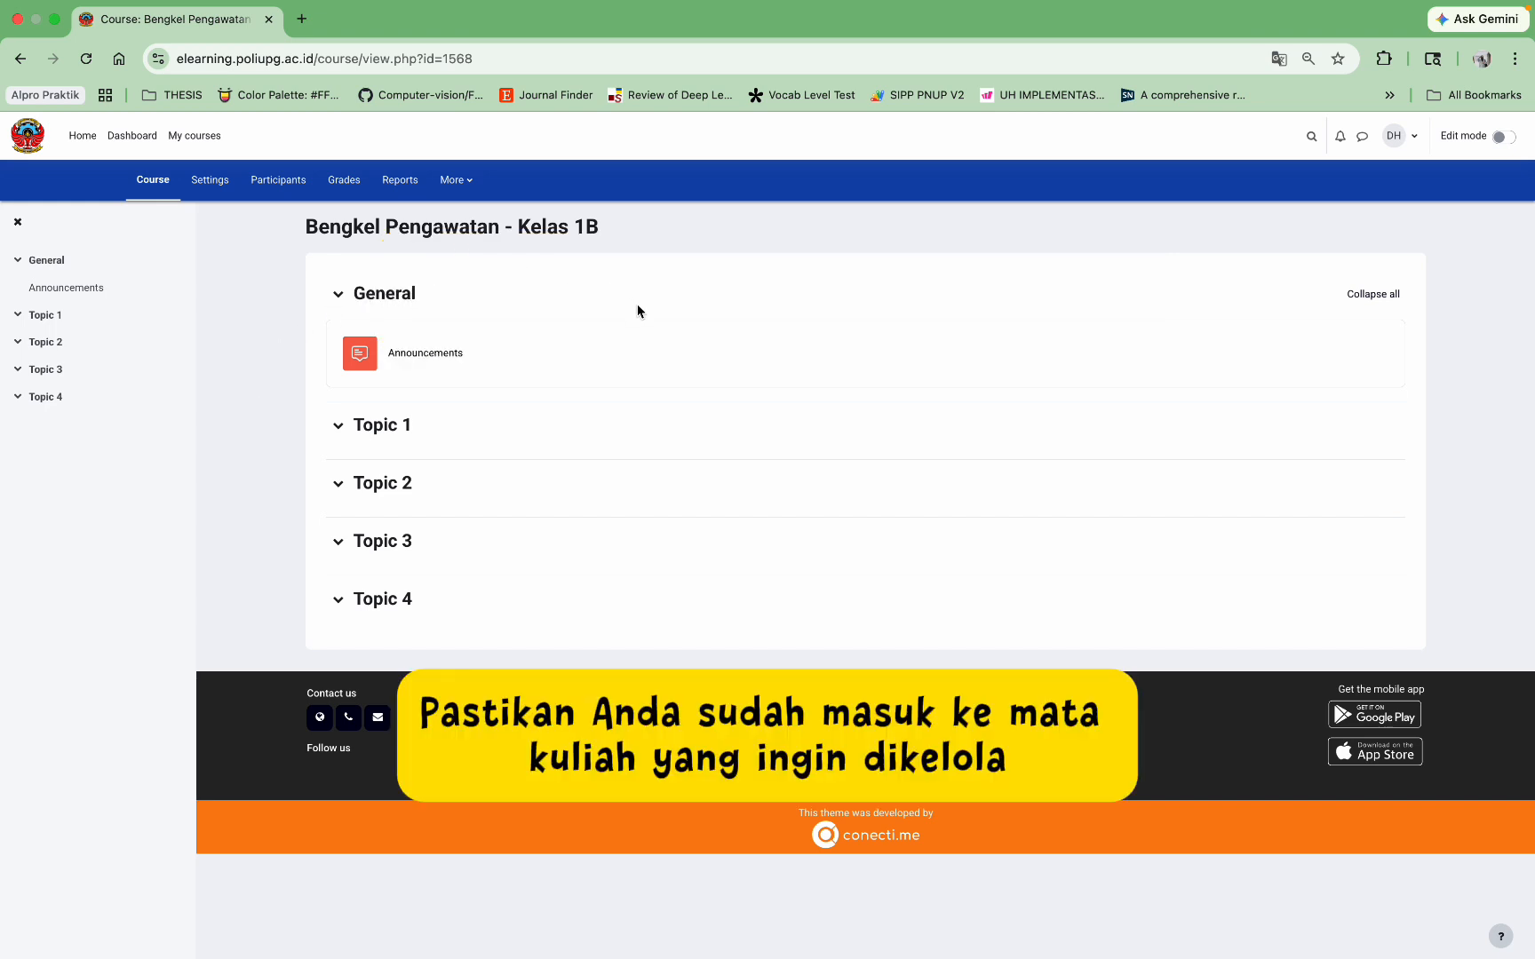
left_click(1500, 140)
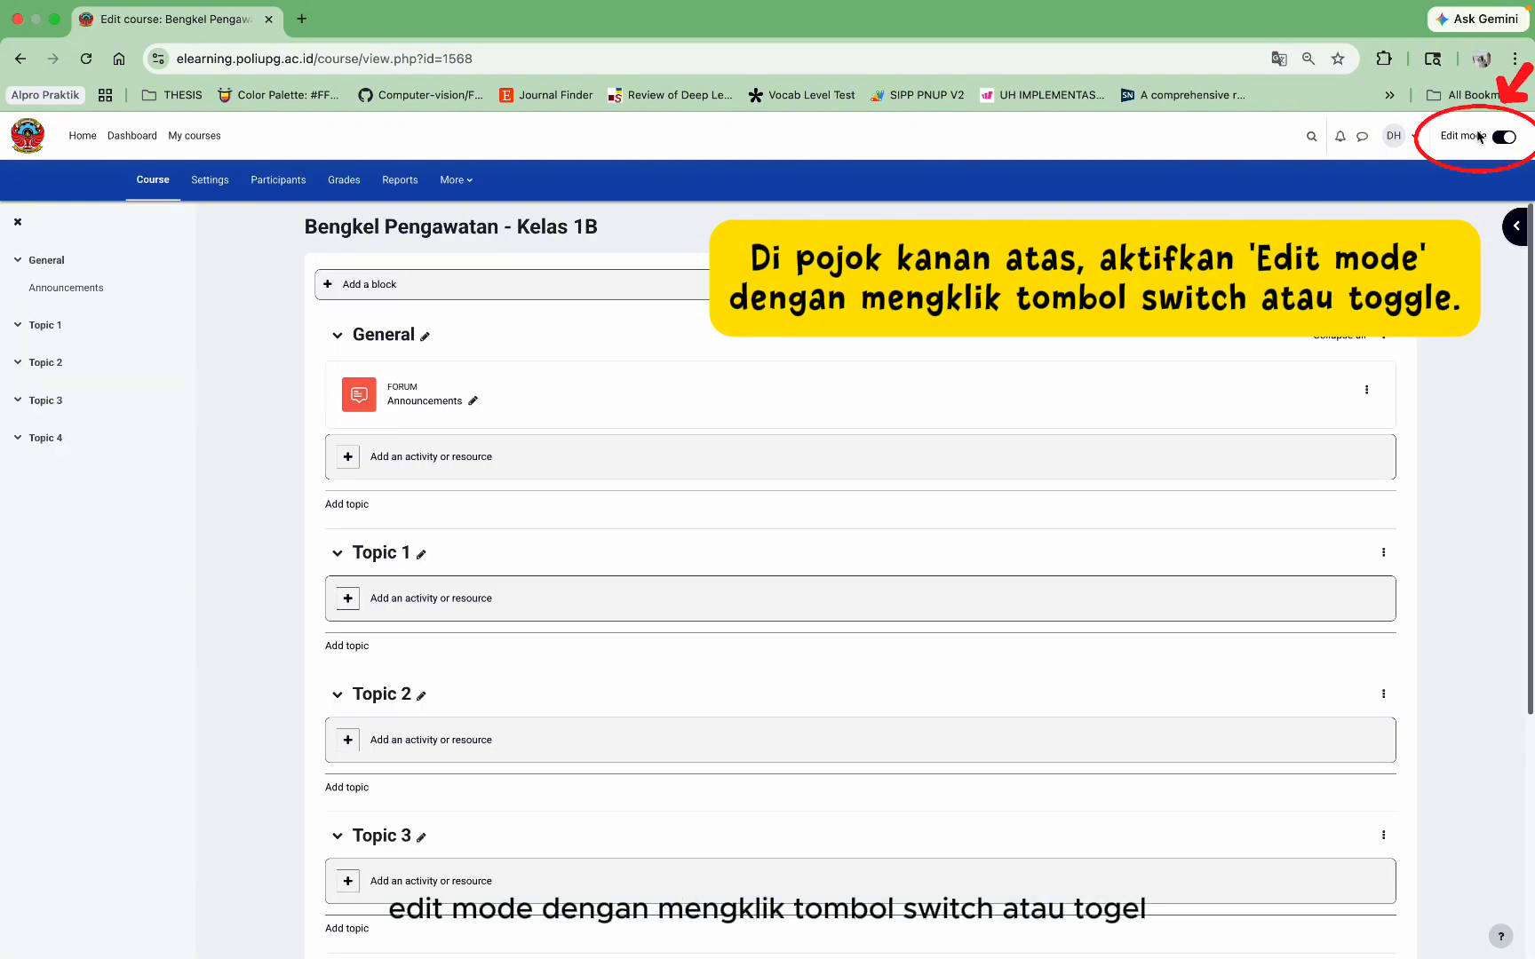
left_click(416, 464)
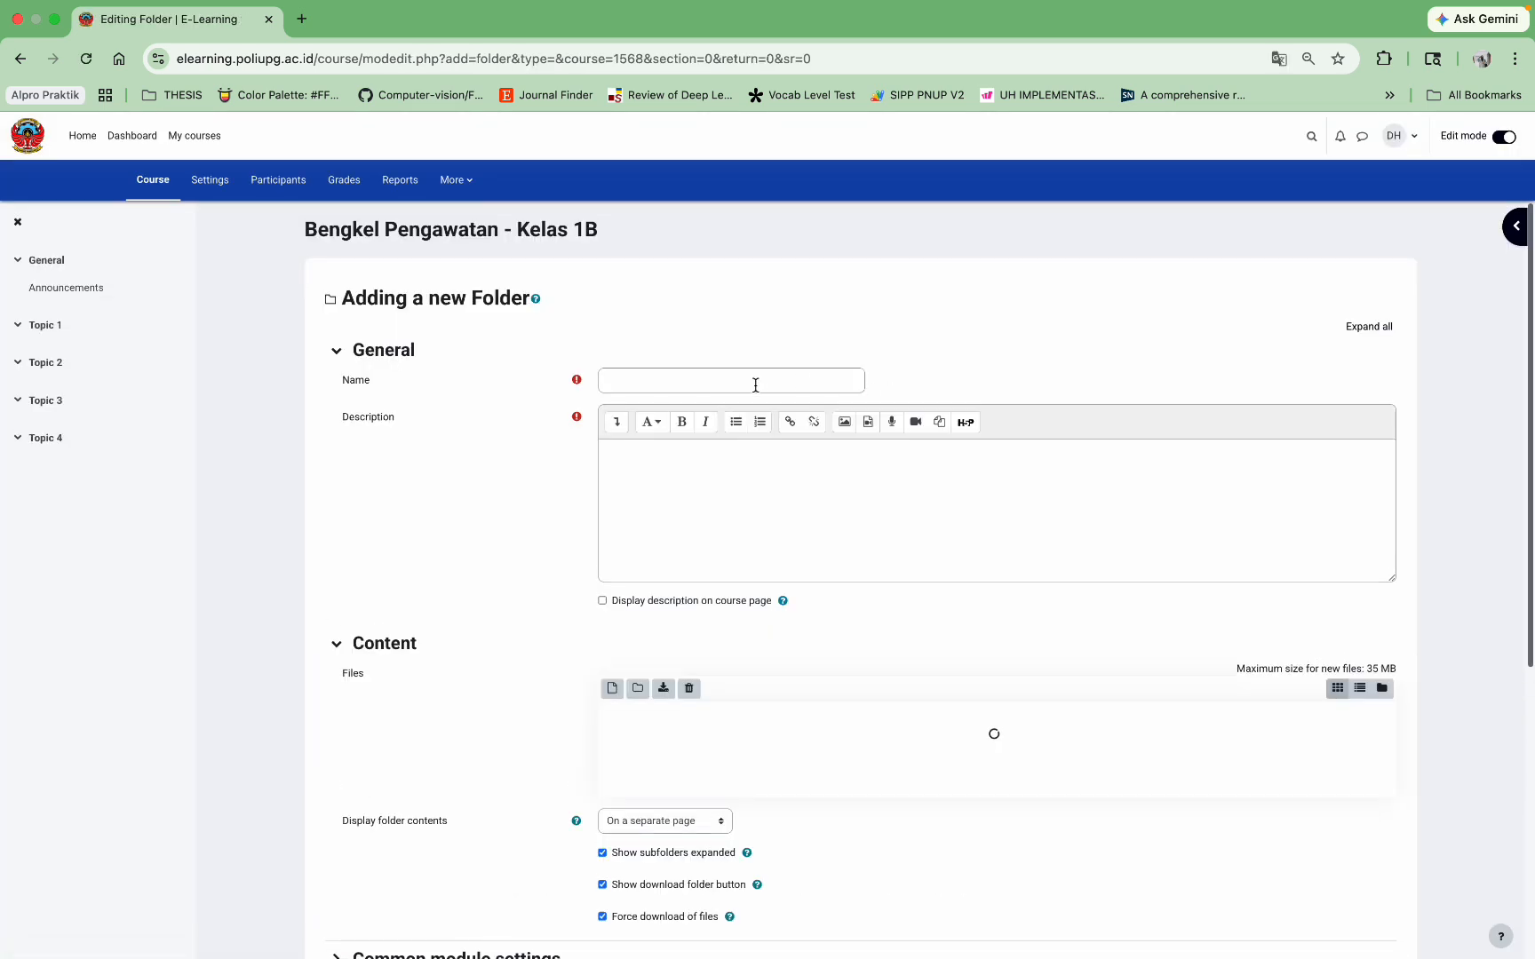
Step: Create a folder described 'Rps dan Kon' containing the RPS and contract files
left_click(755, 382)
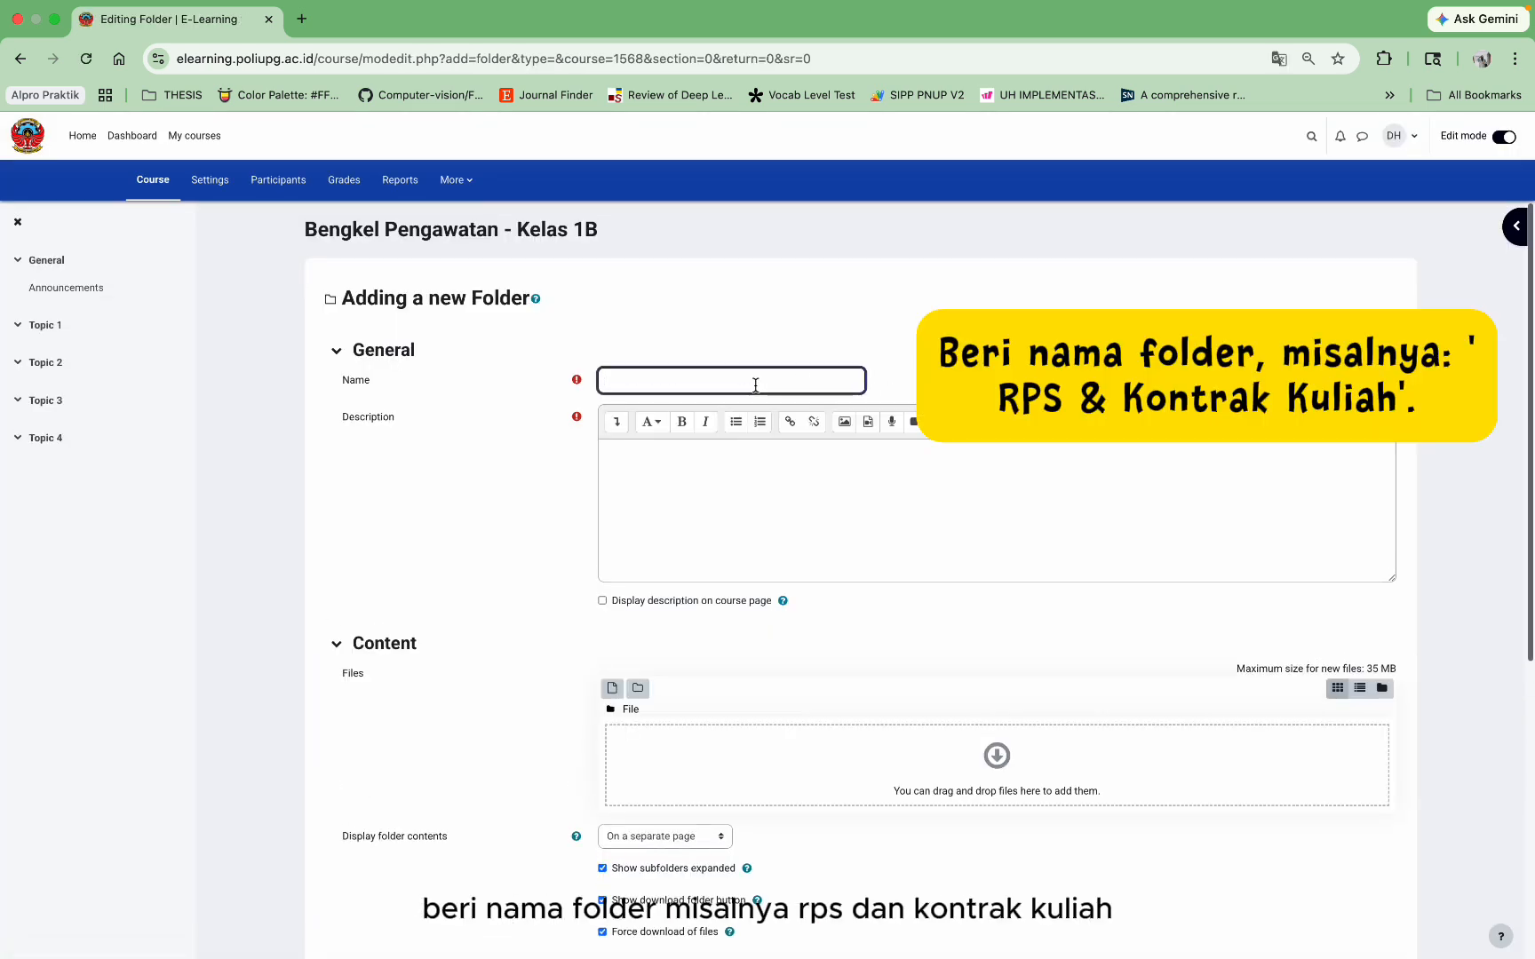
left_click(793, 536)
type("Rps dan Kontrak Kuliah")
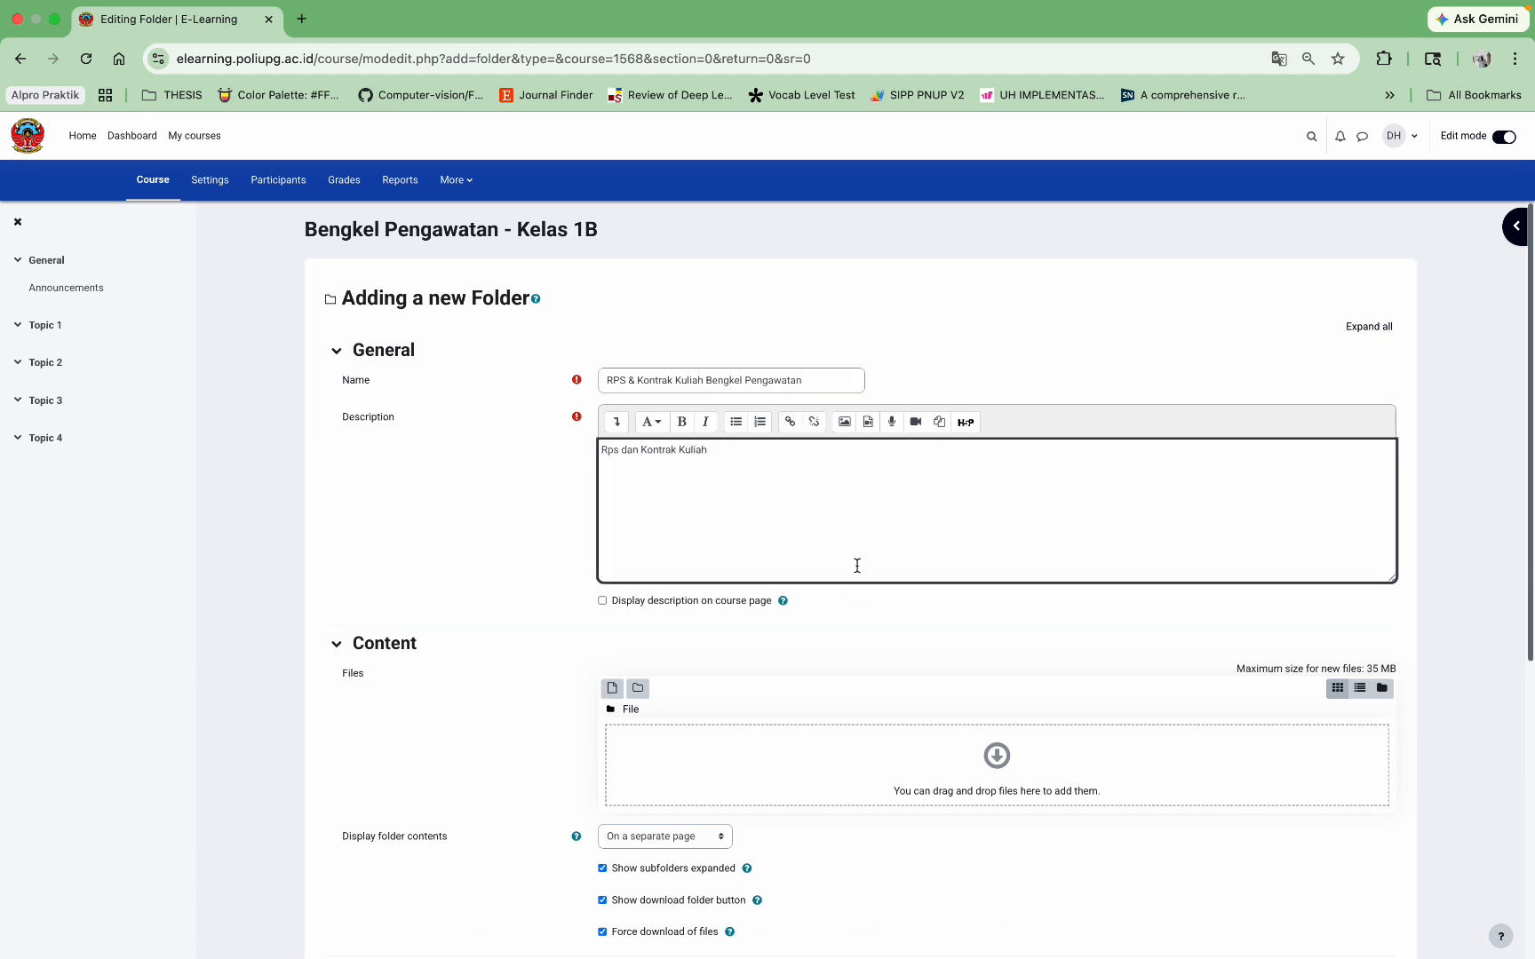
scroll(888, 557, "down", 3)
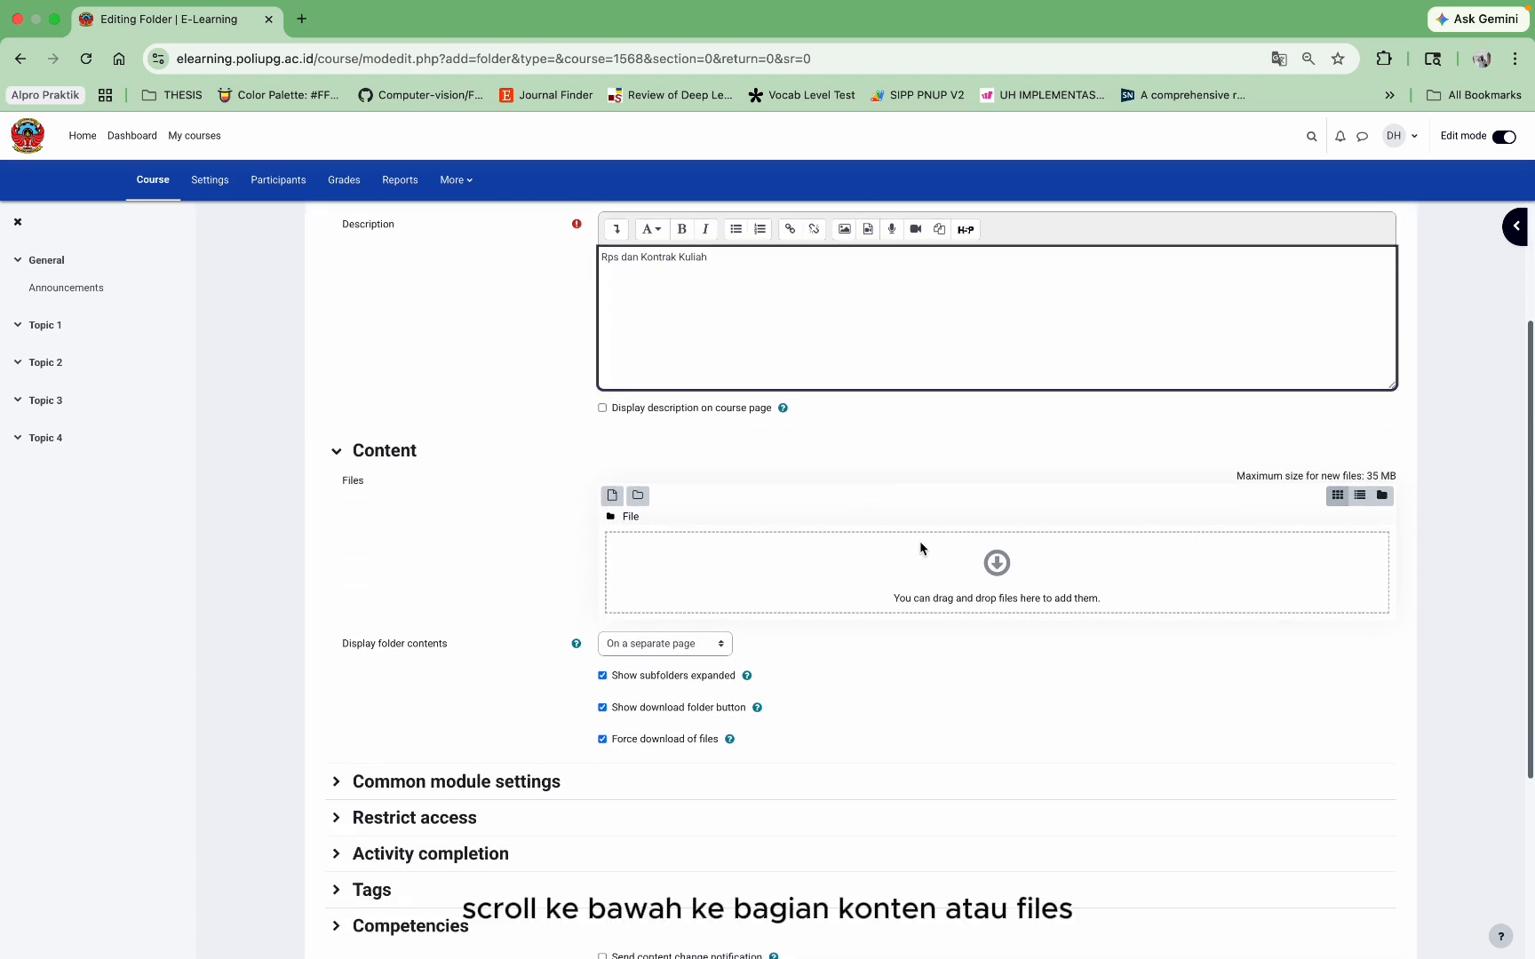
left_click(993, 566)
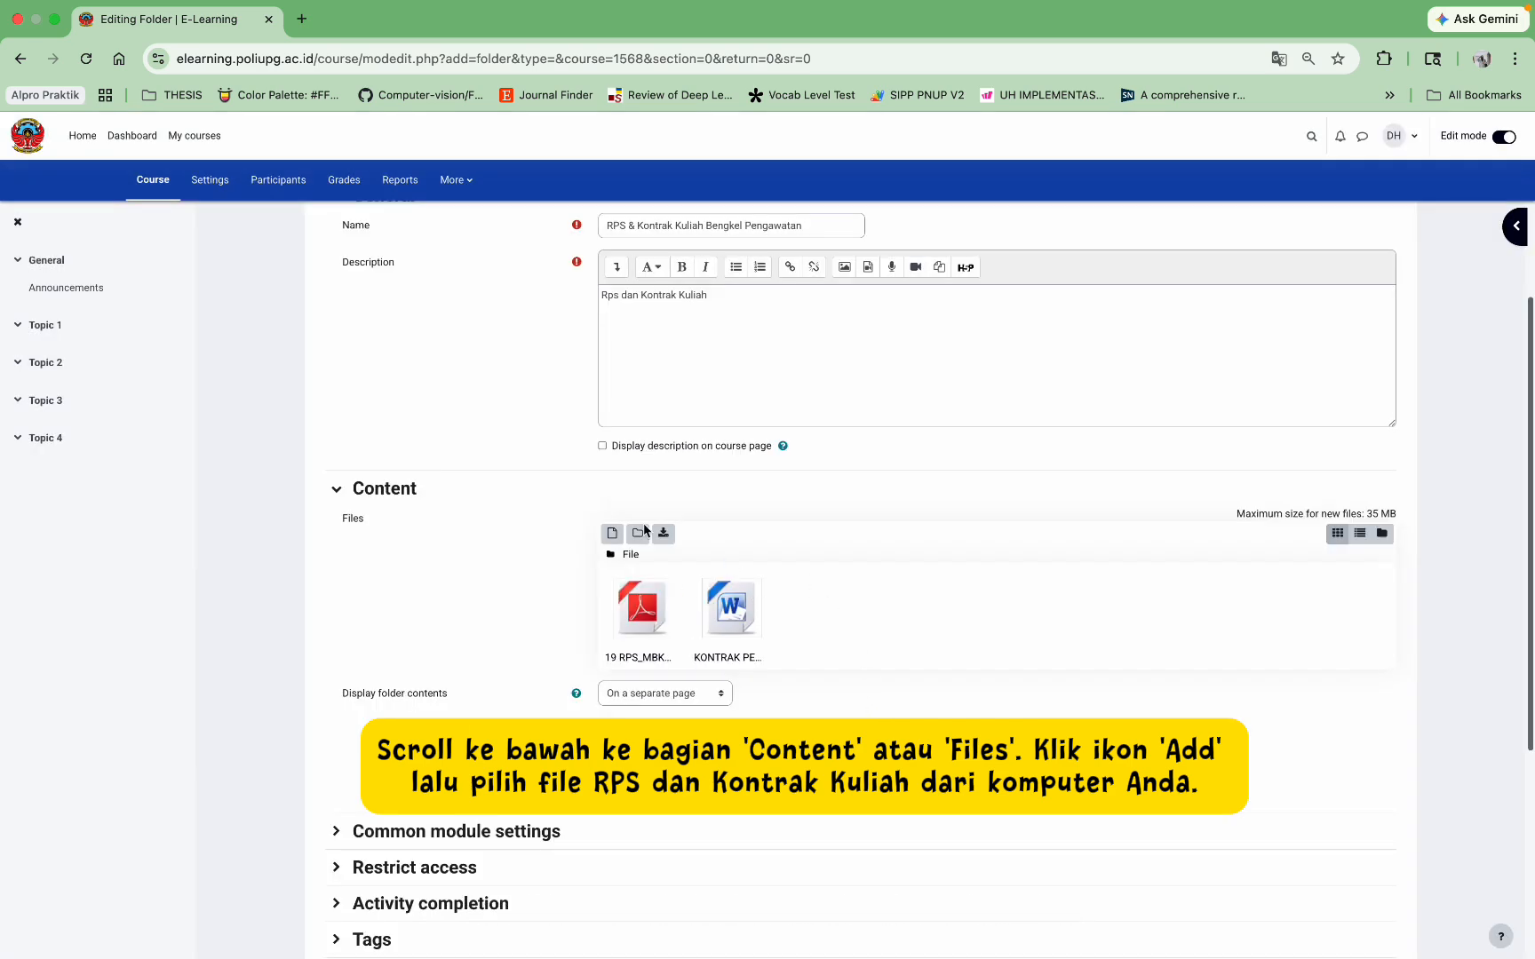
scroll(824, 597, "down", 5)
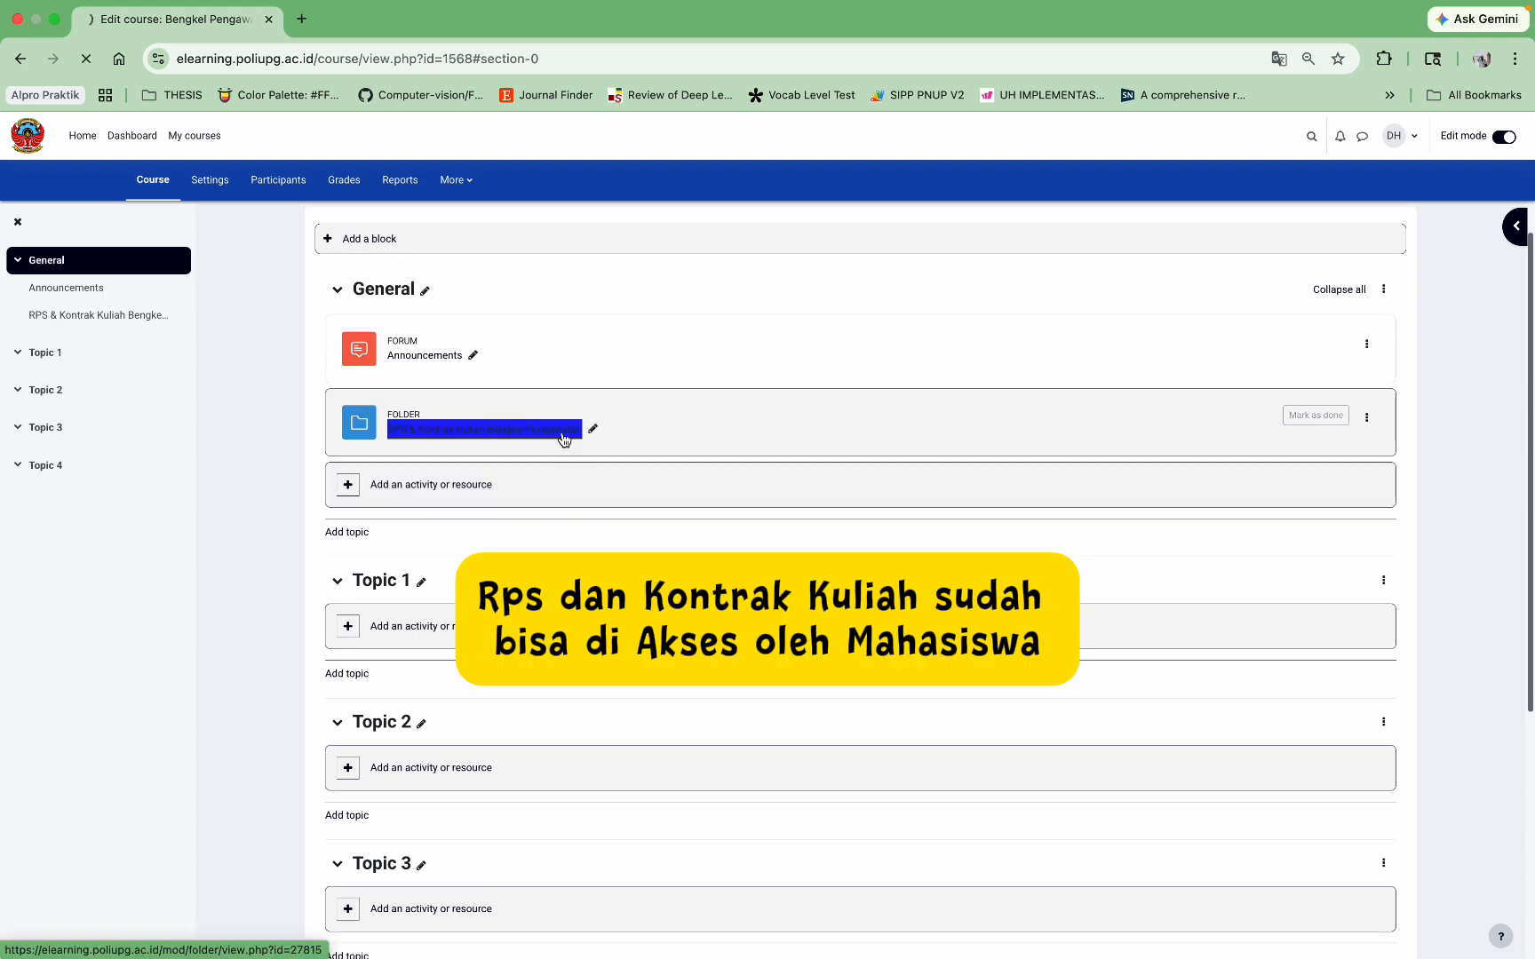
Step: Check the new folder's files, then start adding an activity to Sistem Komunikasi's FM topic
left_click(561, 431)
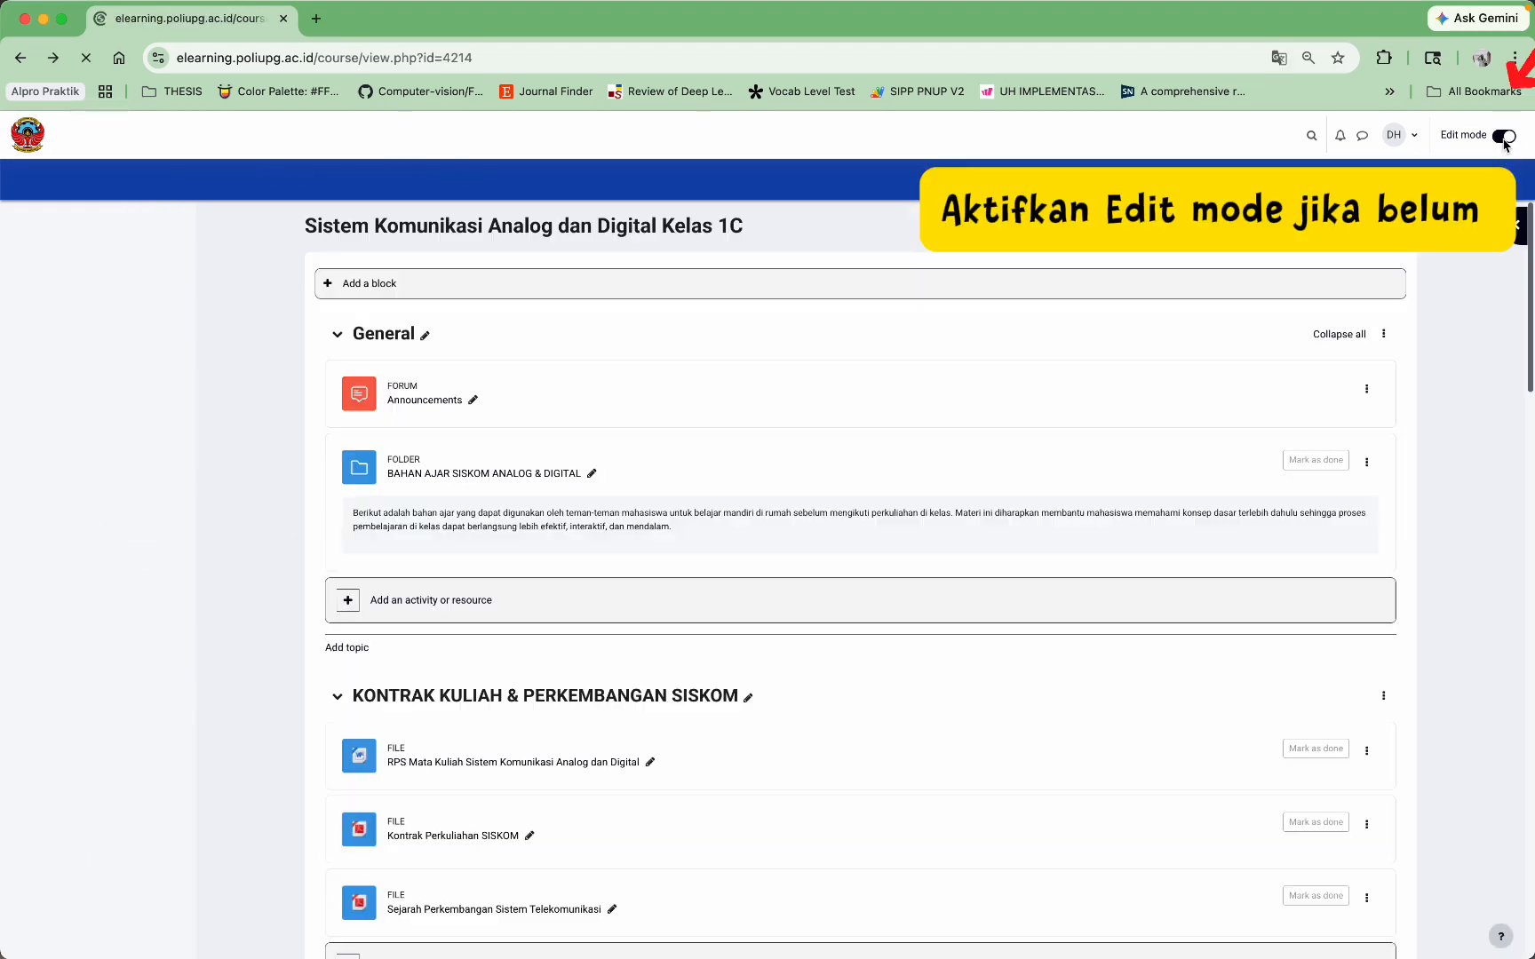
scroll(1146, 428, "down", 15)
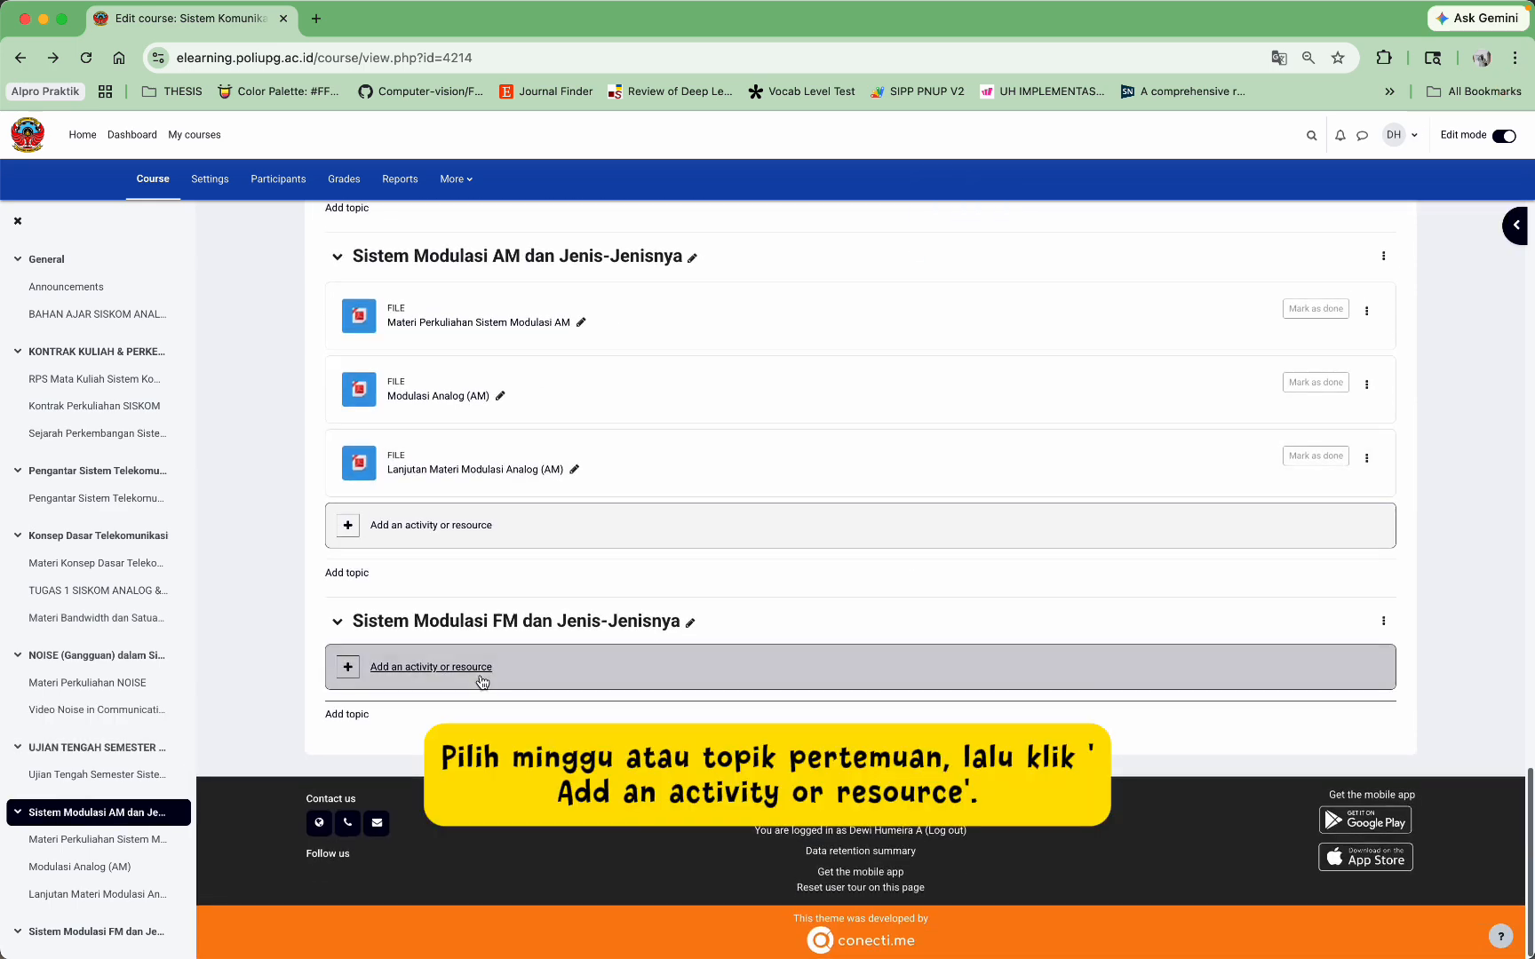
left_click(472, 668)
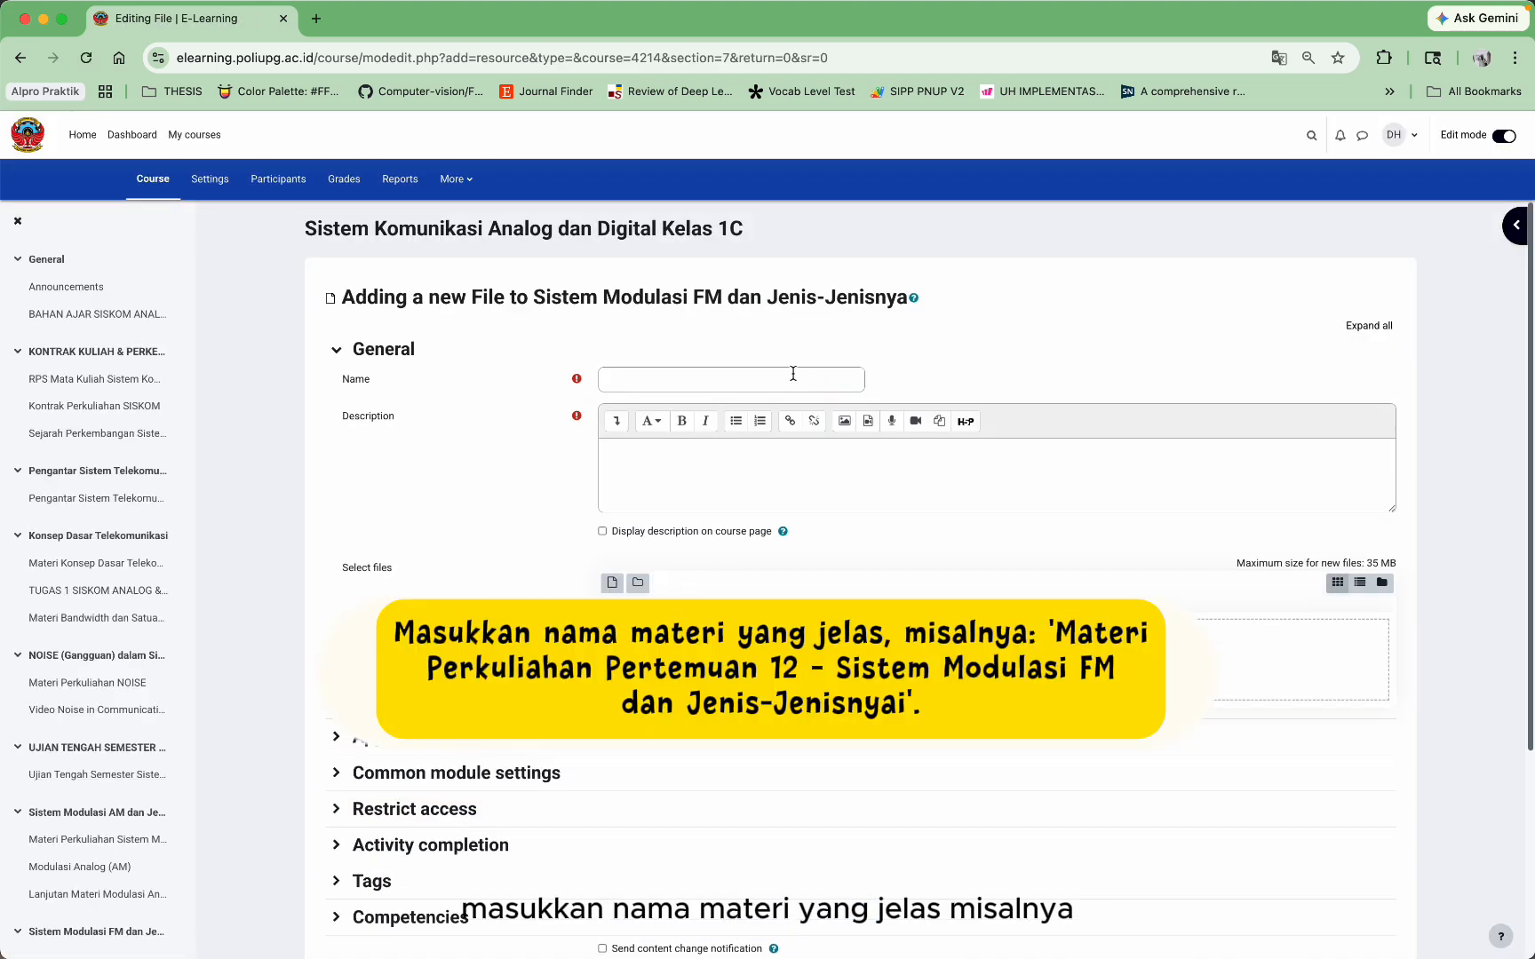
Step: Add File resource 'Sistem Modulasi FM dan Jenis-Jenisnya', same-text description, with the FM lecture PDF
left_click(782, 379)
type("Sistem Modulasi FM dan Jenis-Jenisnya")
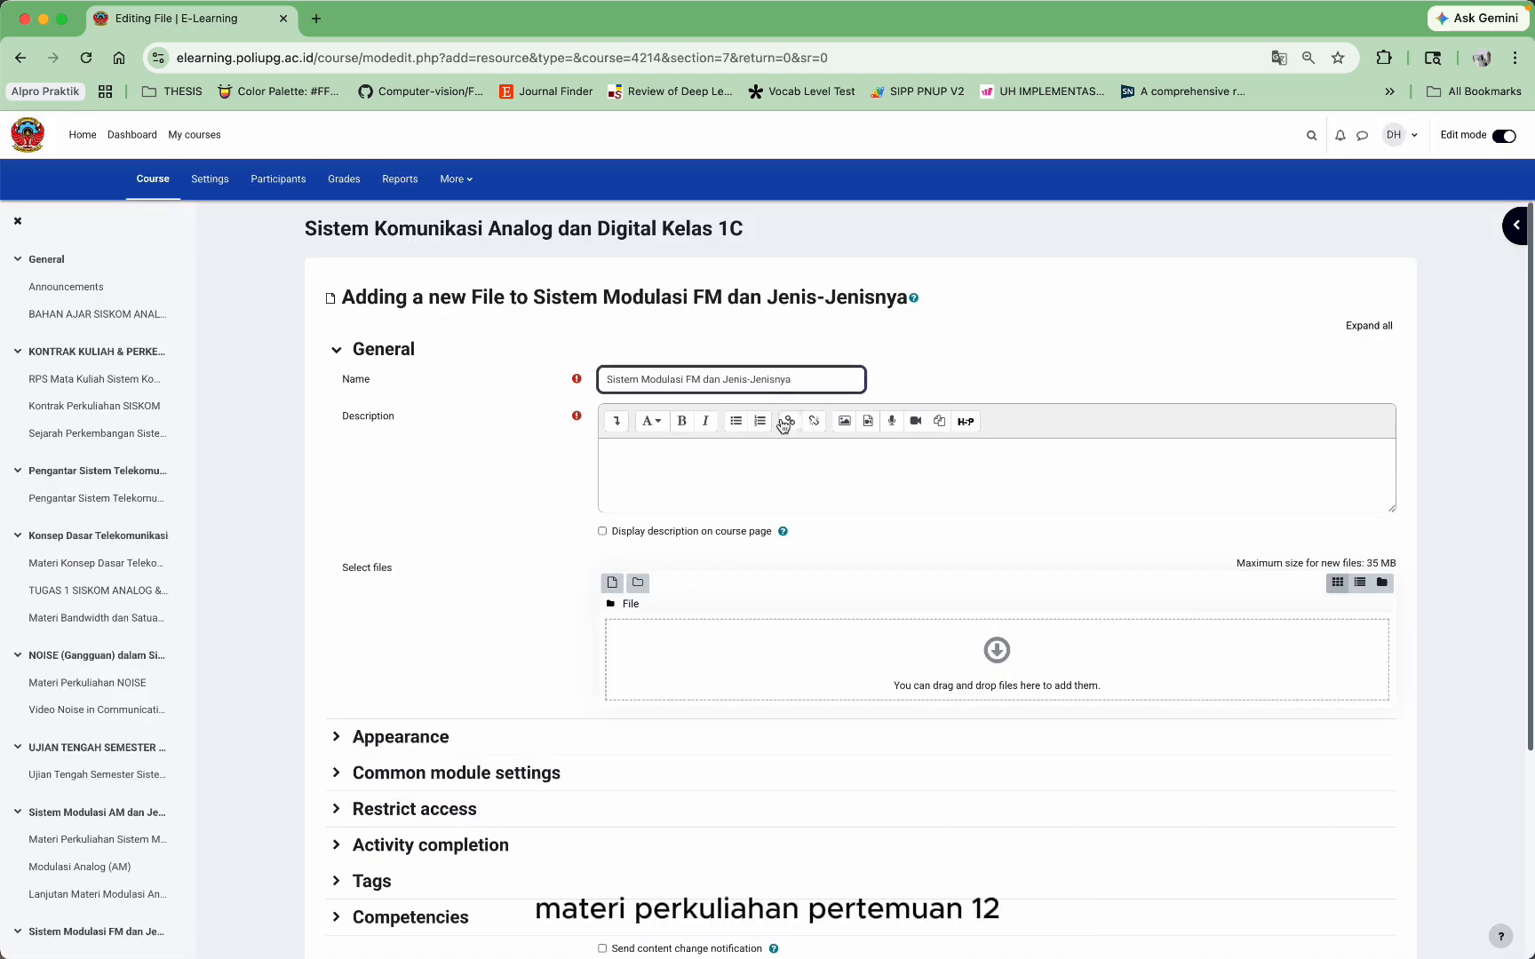
left_click(780, 452)
type("Sistem Modulasi FM dan Jenis-Jenisnya")
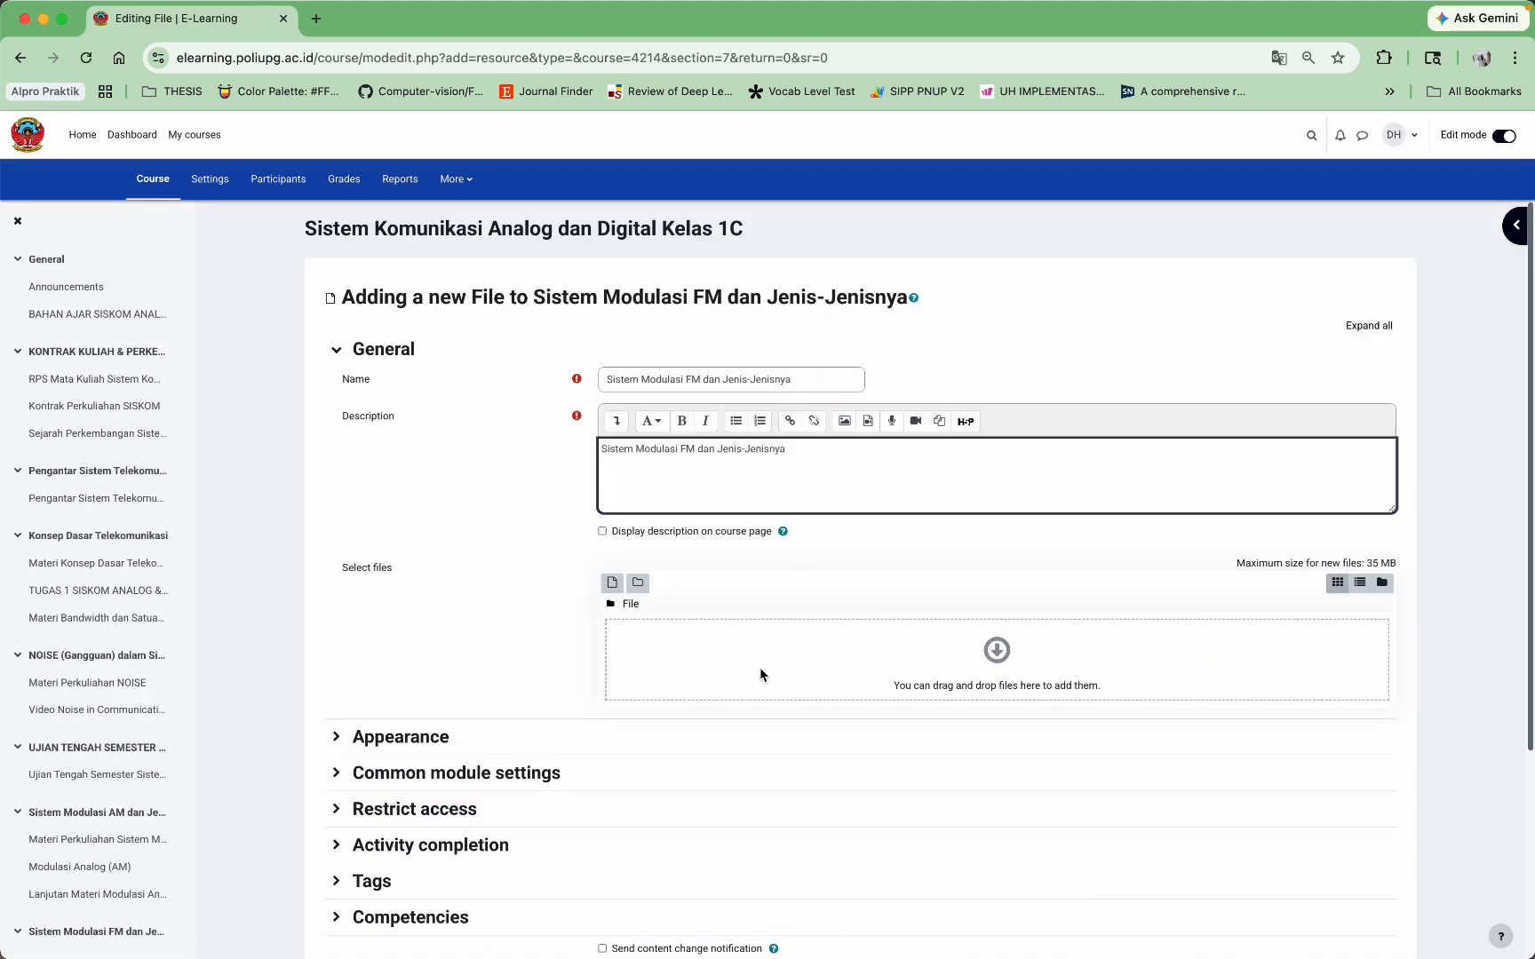
left_click(1015, 668)
left_click(670, 484)
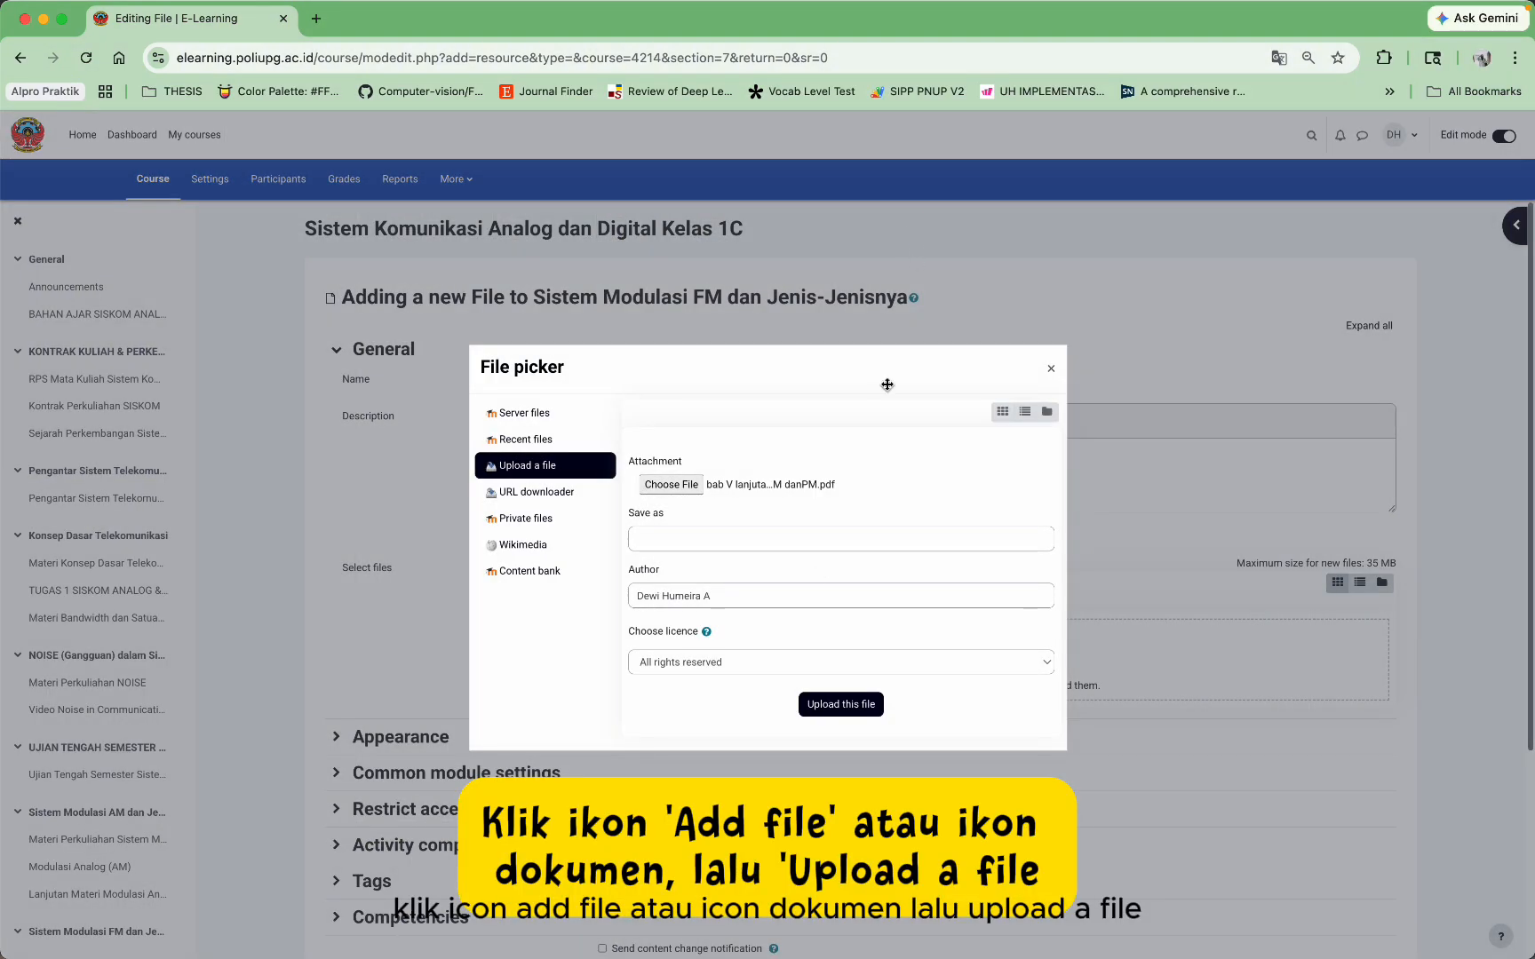
left_click(841, 704)
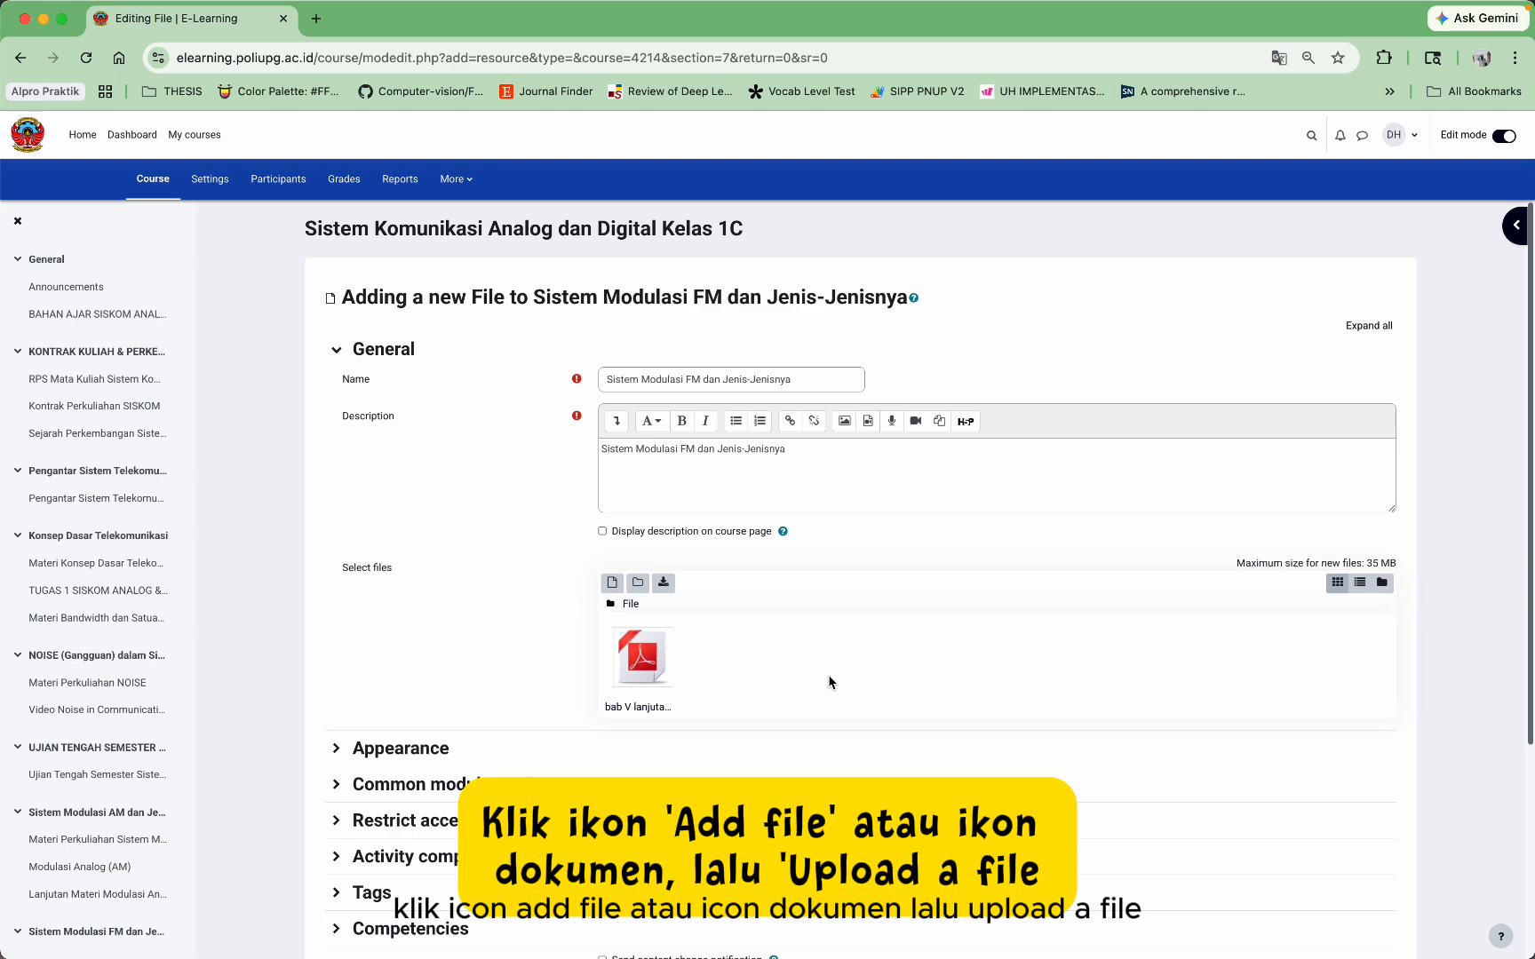
scroll(825, 613, "down", 3)
left_click(677, 839)
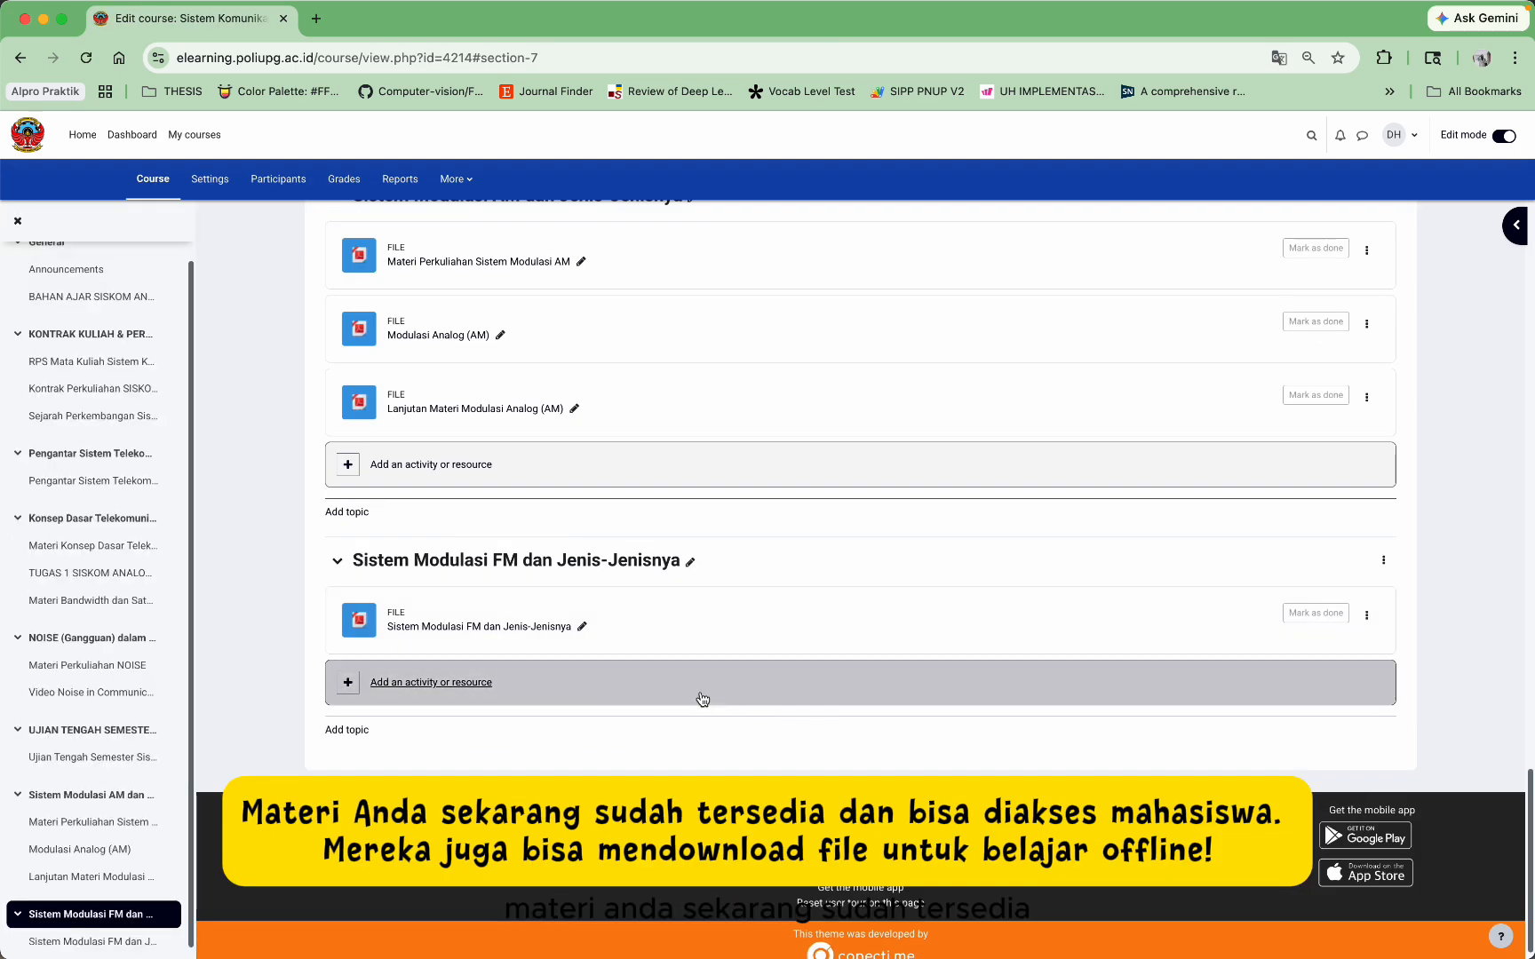
Step: View the FM lecture PDF and return to the Sistem Komunikasi Analog dan Digital course
left_click(554, 628)
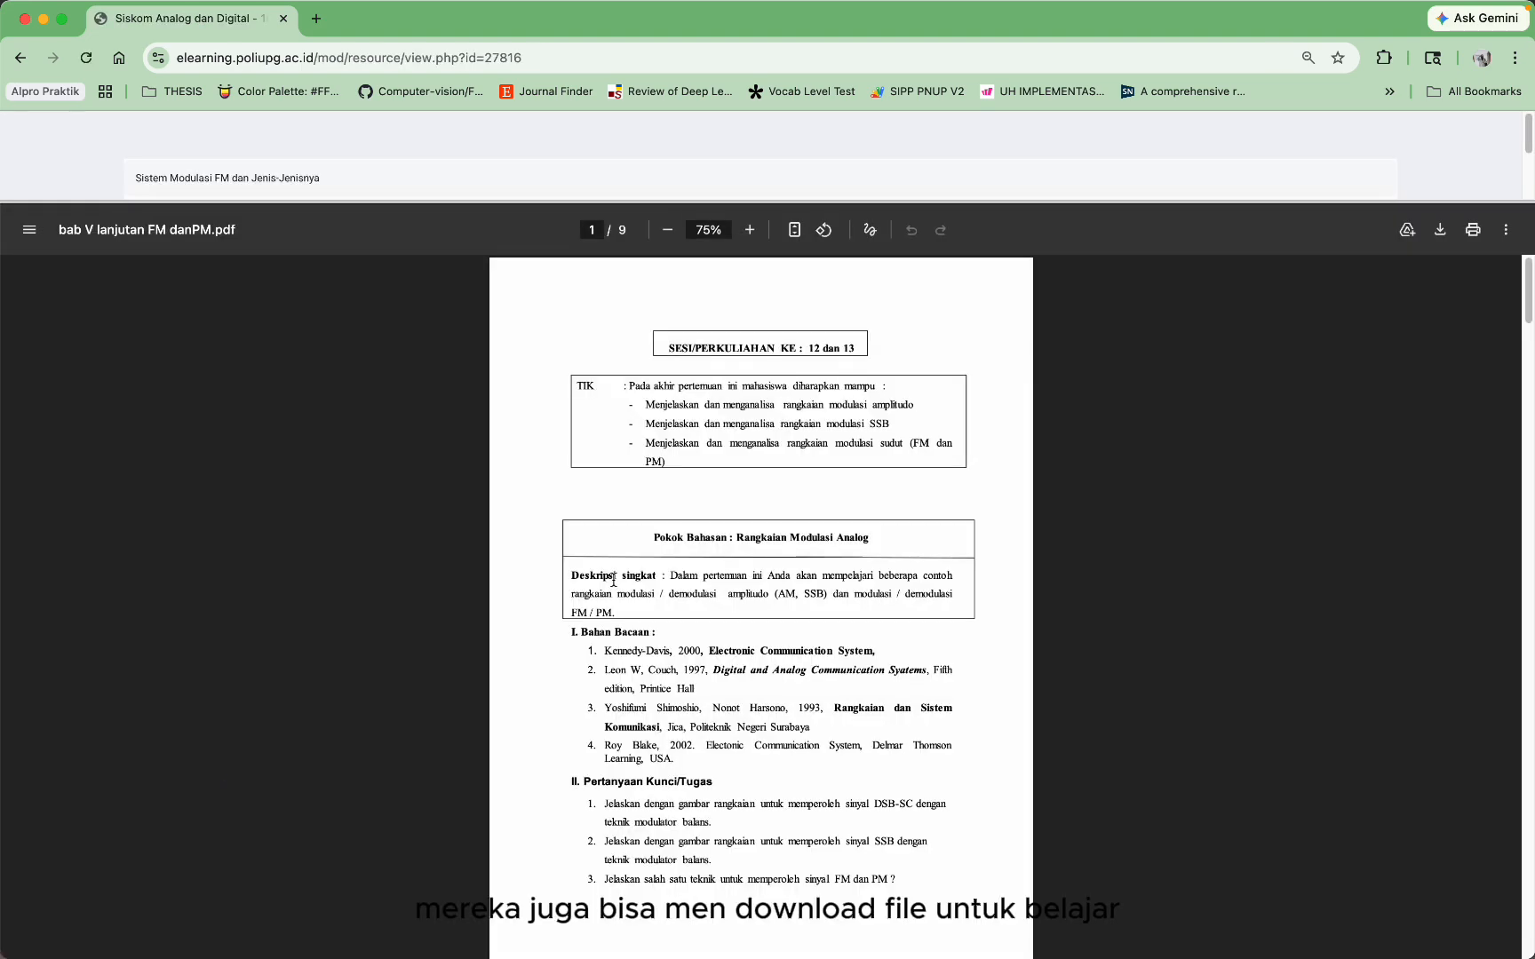
scroll(613, 580, "down", 15)
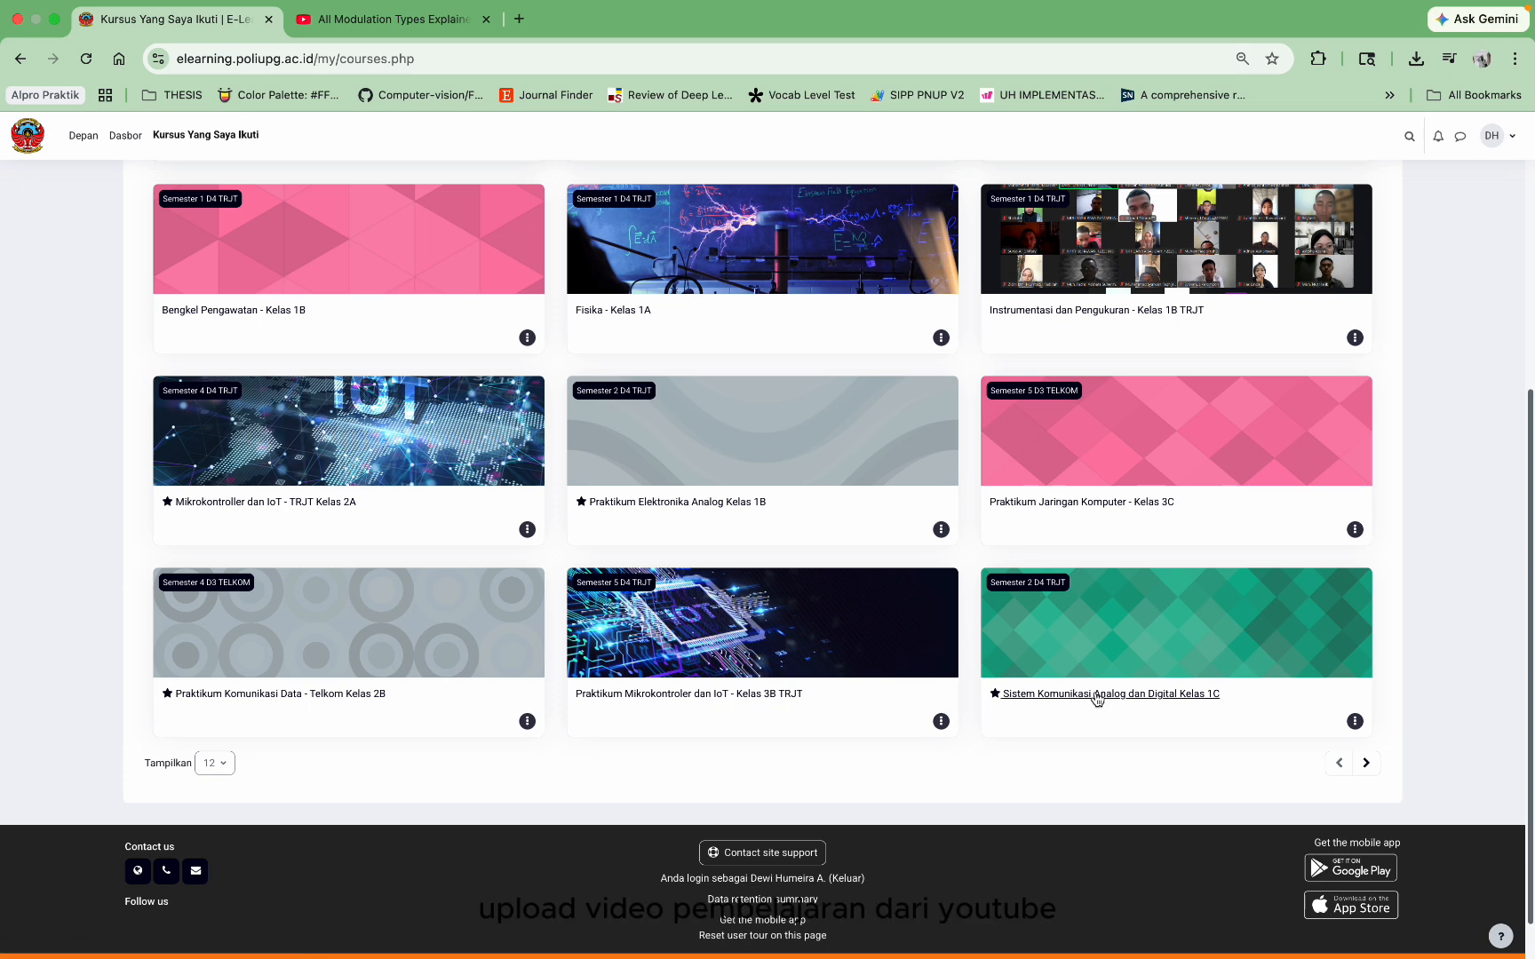
triple_click(1098, 699)
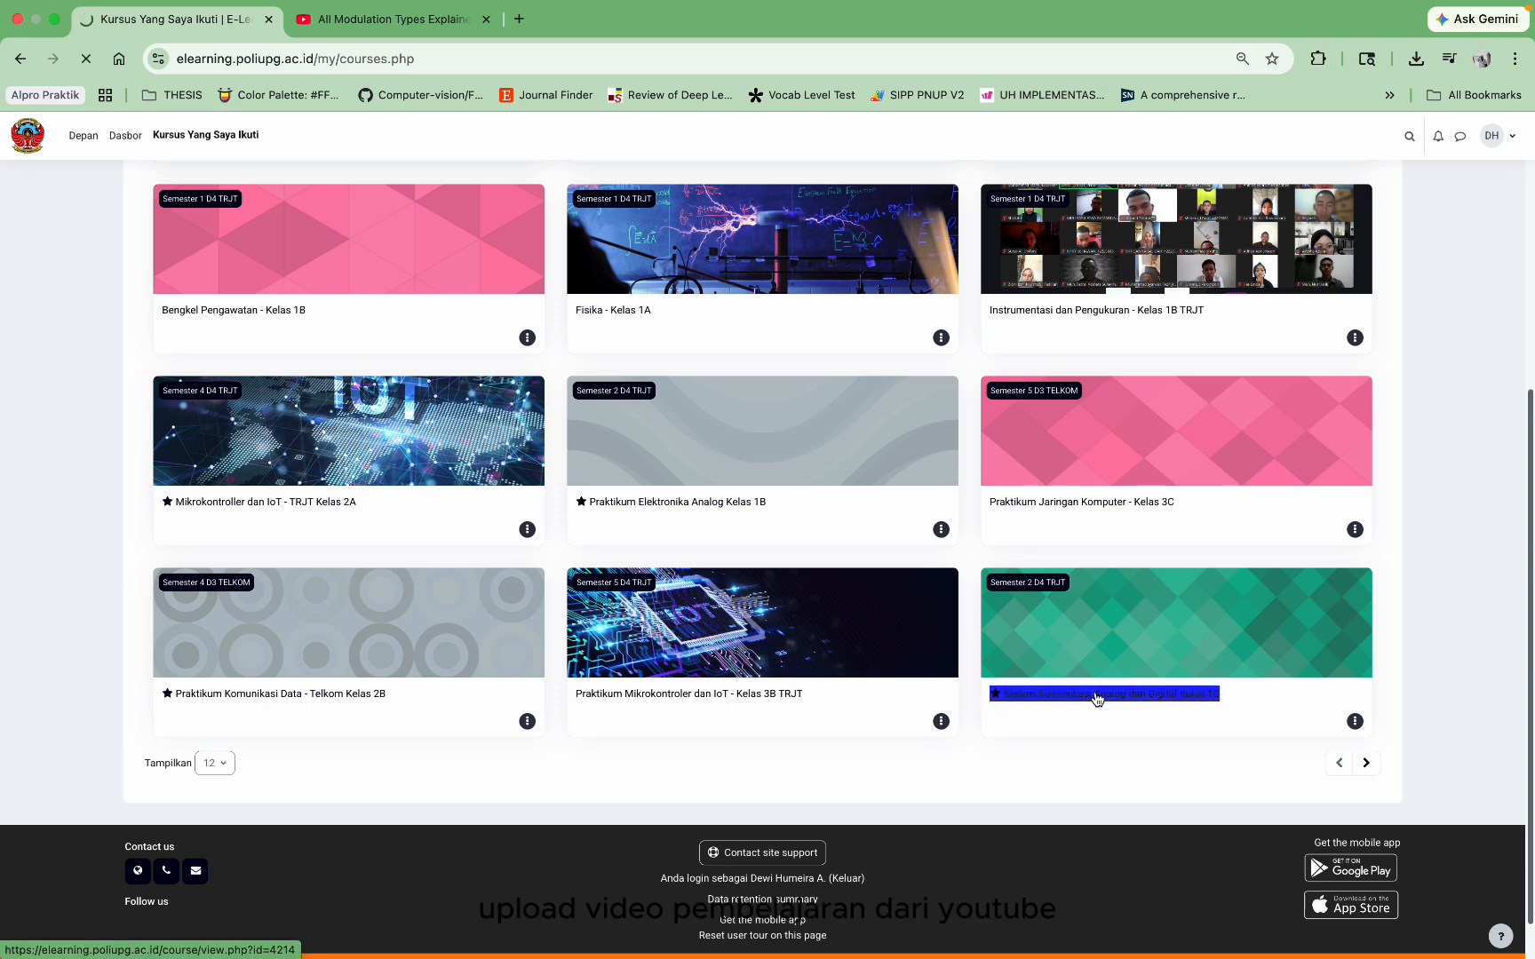
Step: Turn on edit mode and start adding an activity or resource to the FM topic
scroll(924, 586, "down", 15)
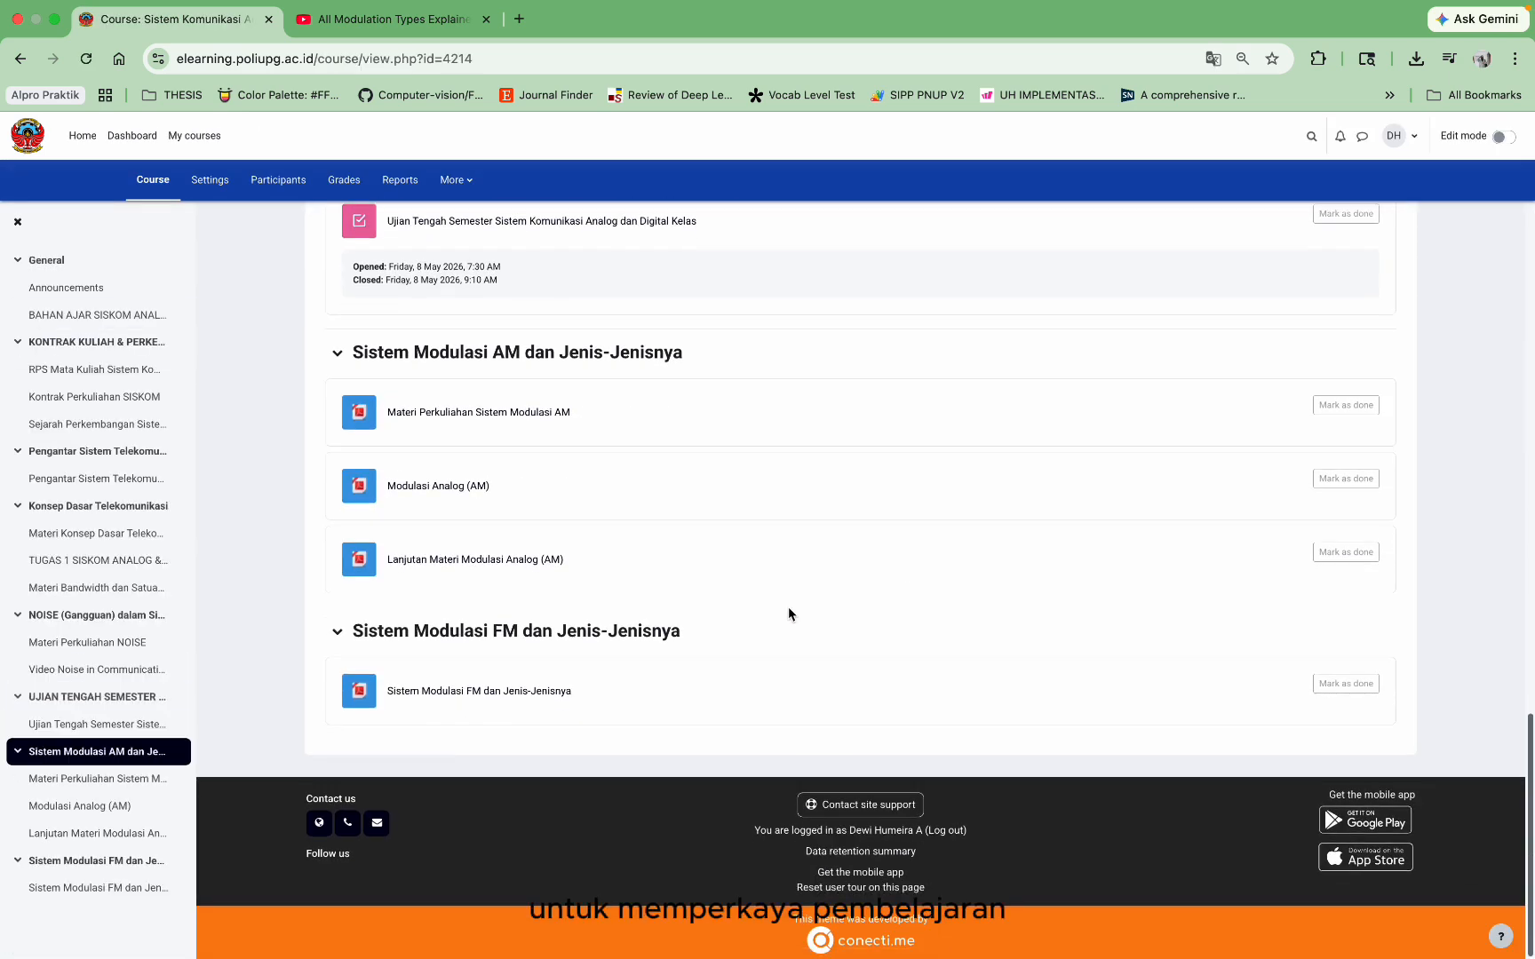
left_click(1501, 136)
scroll(1295, 456, "down", 15)
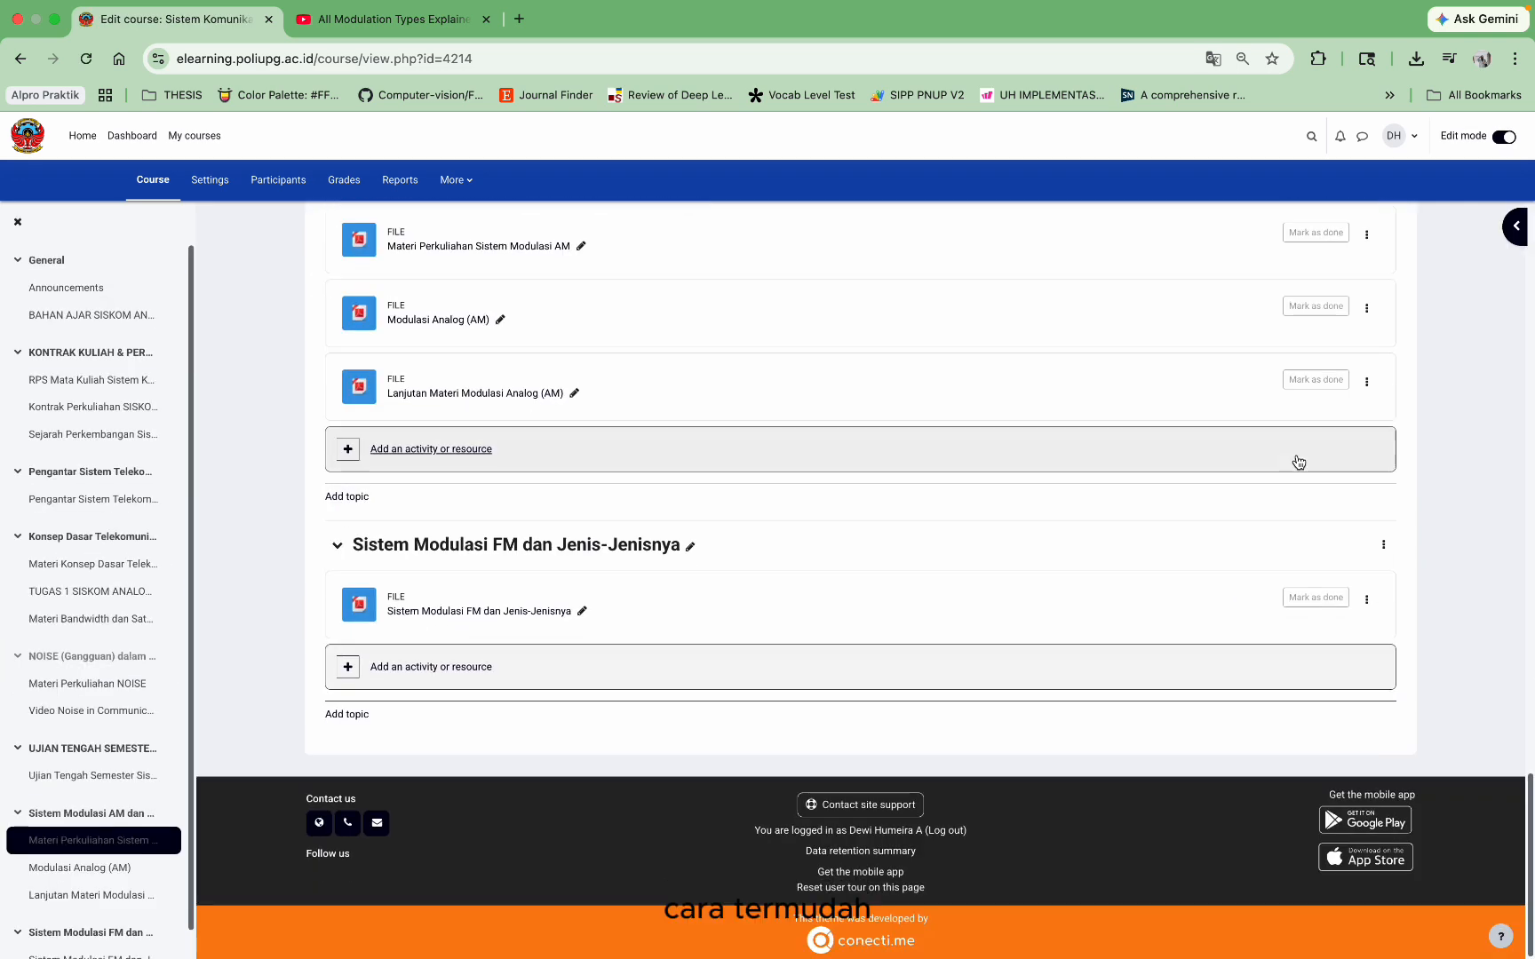
left_click(459, 677)
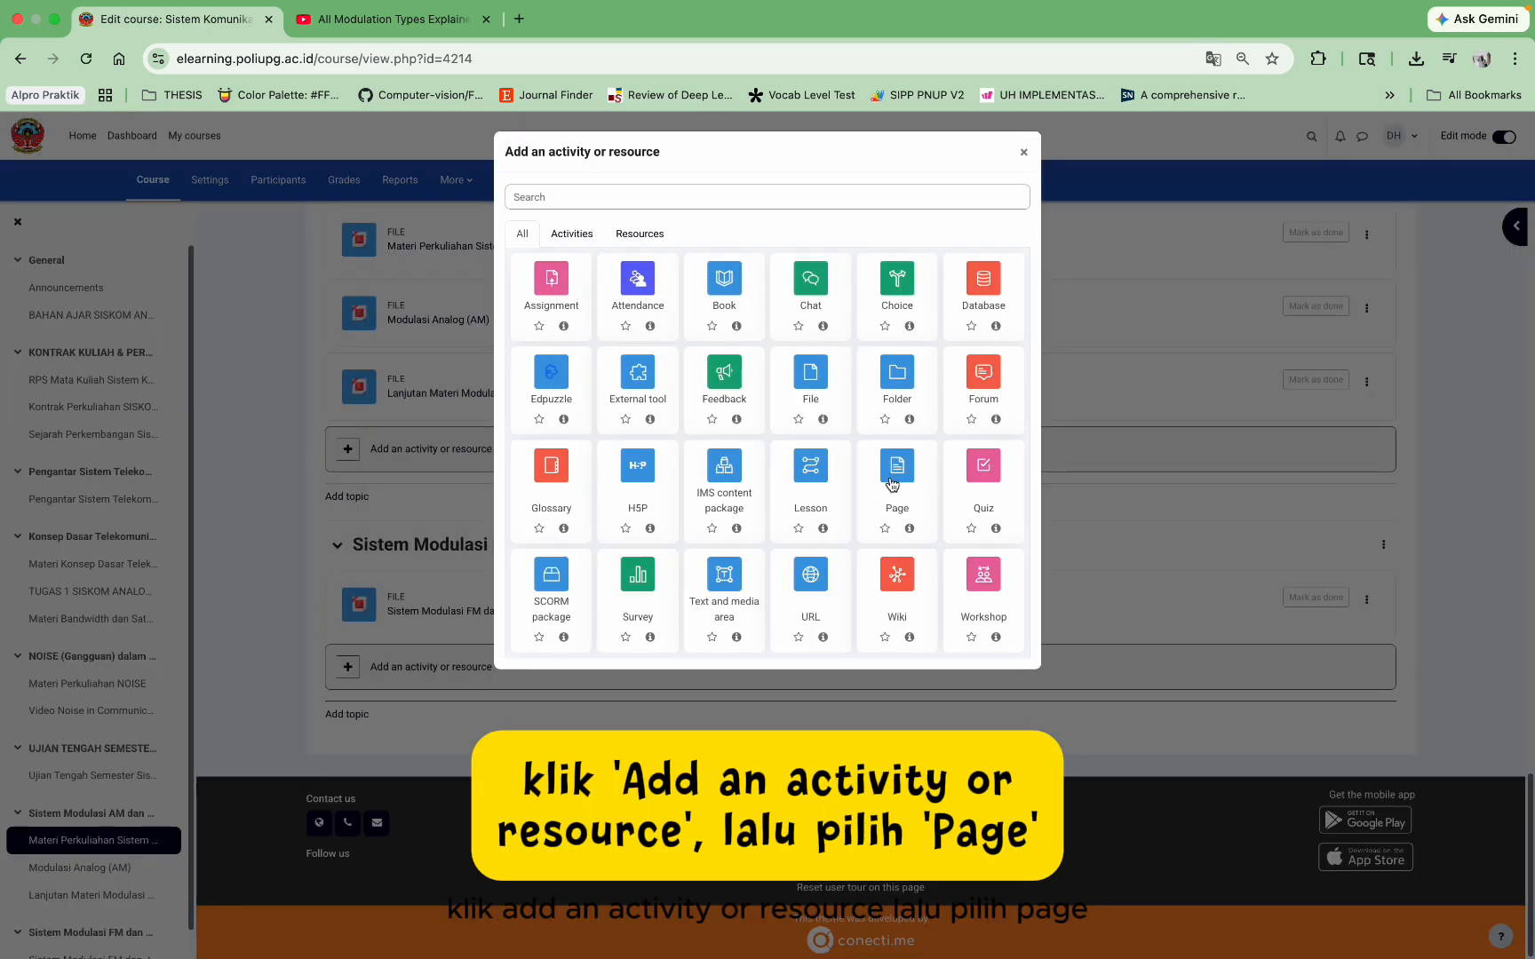
Step: Add a page to the FM topic named Tipe Modulasi FM, described as Referensi Tambahan, and start a link in its content
left_click(892, 484)
type("Tipe Modulasi FM")
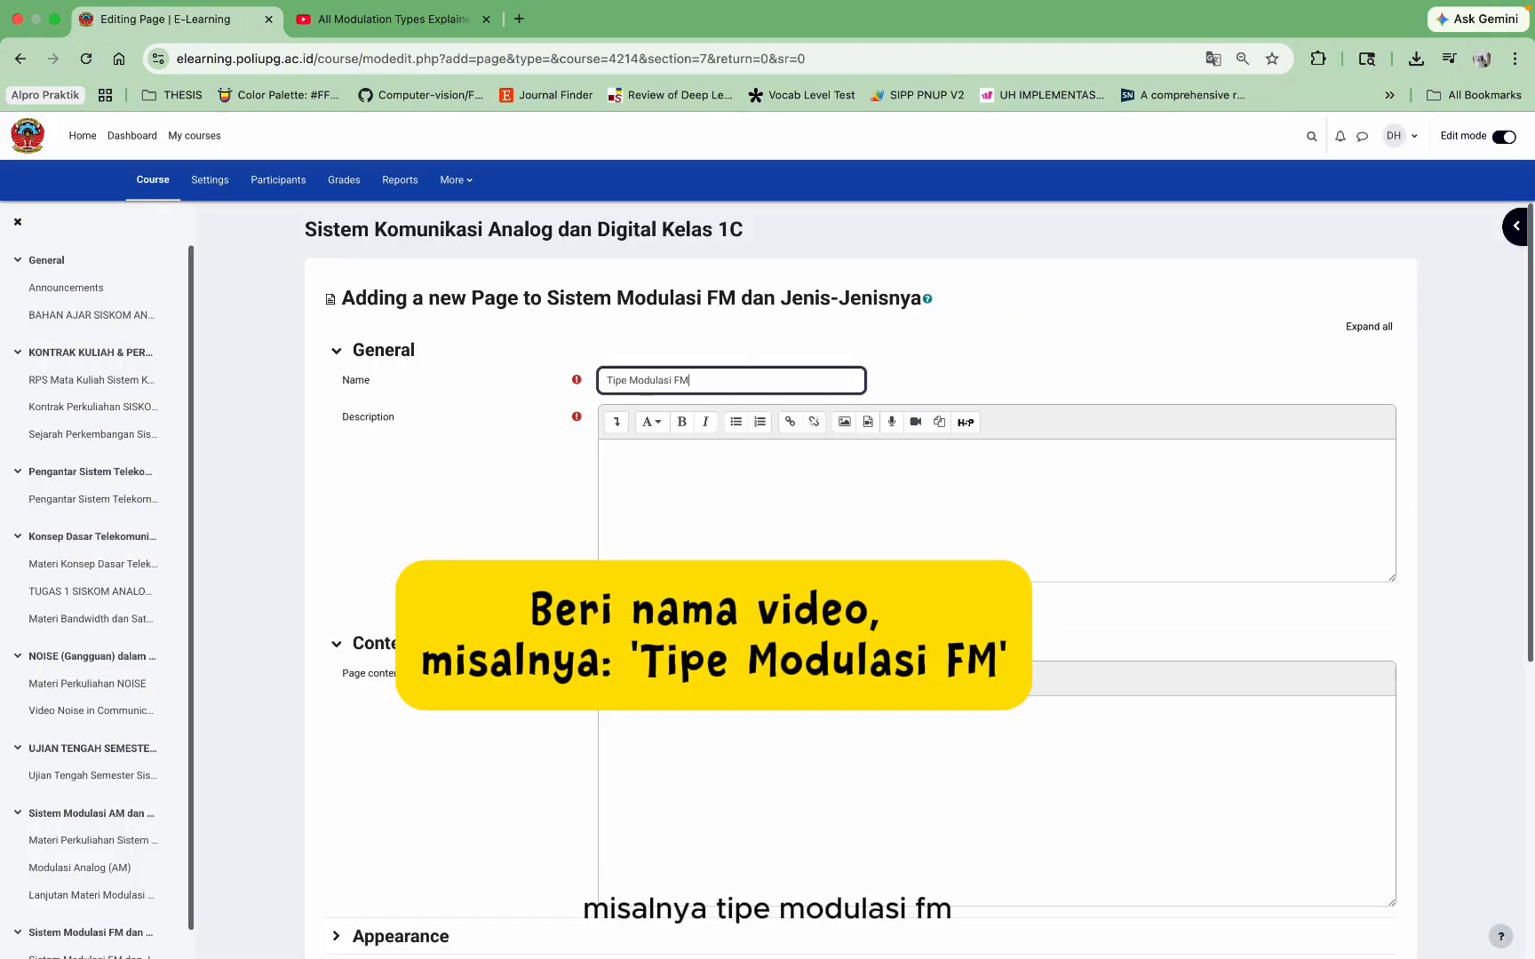
left_click(717, 829)
scroll(716, 828, "down", 2)
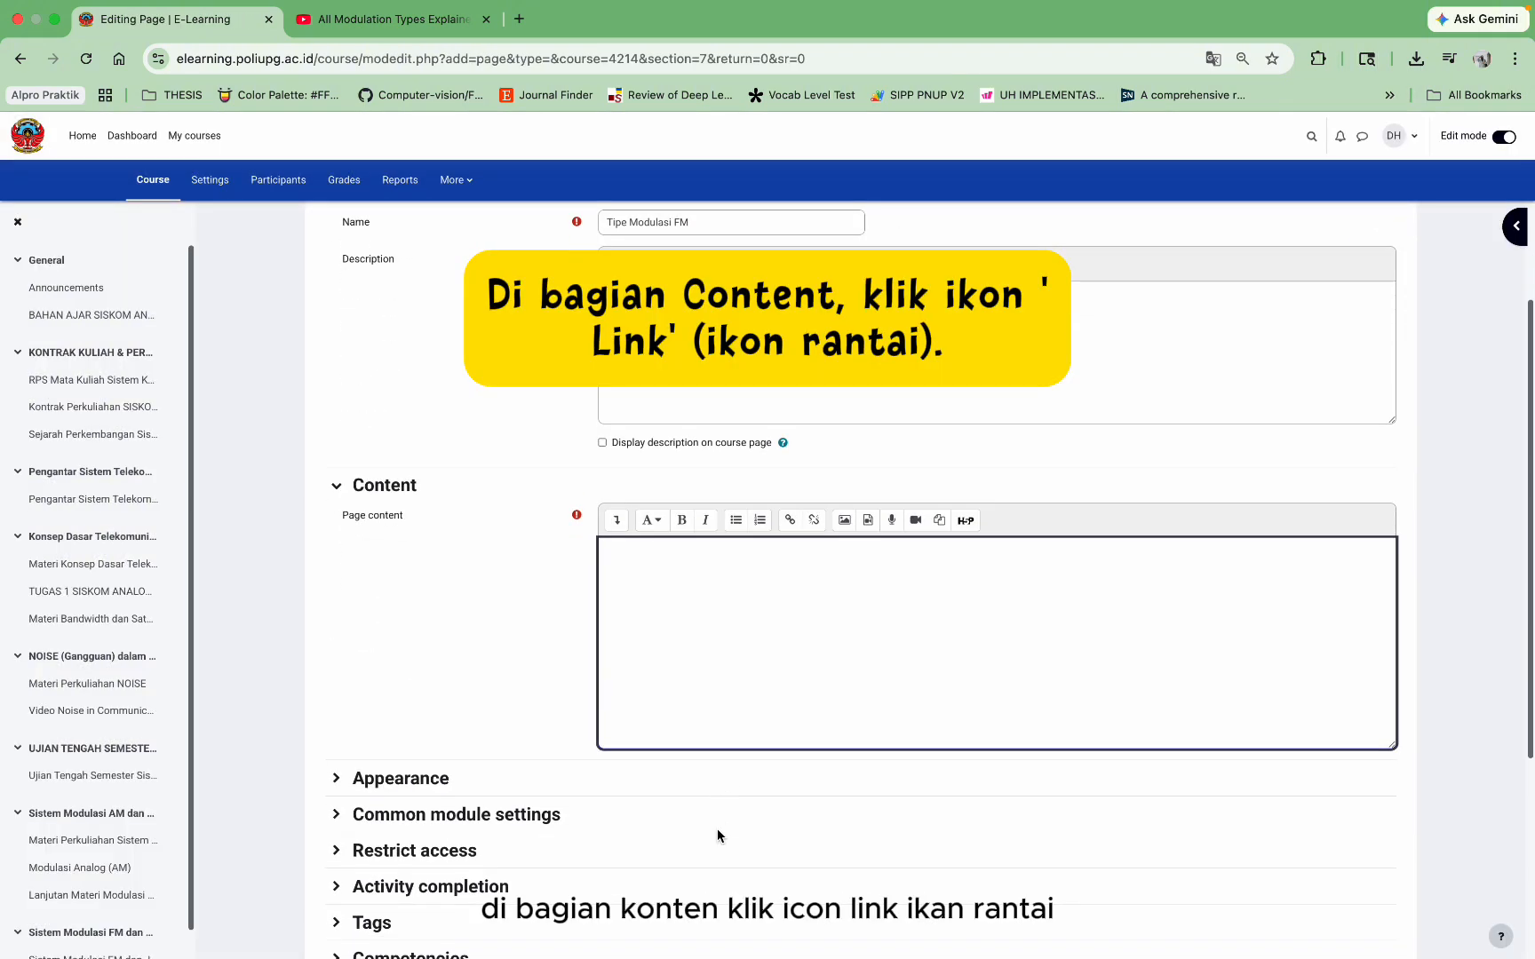
scroll(716, 829, "up", 1)
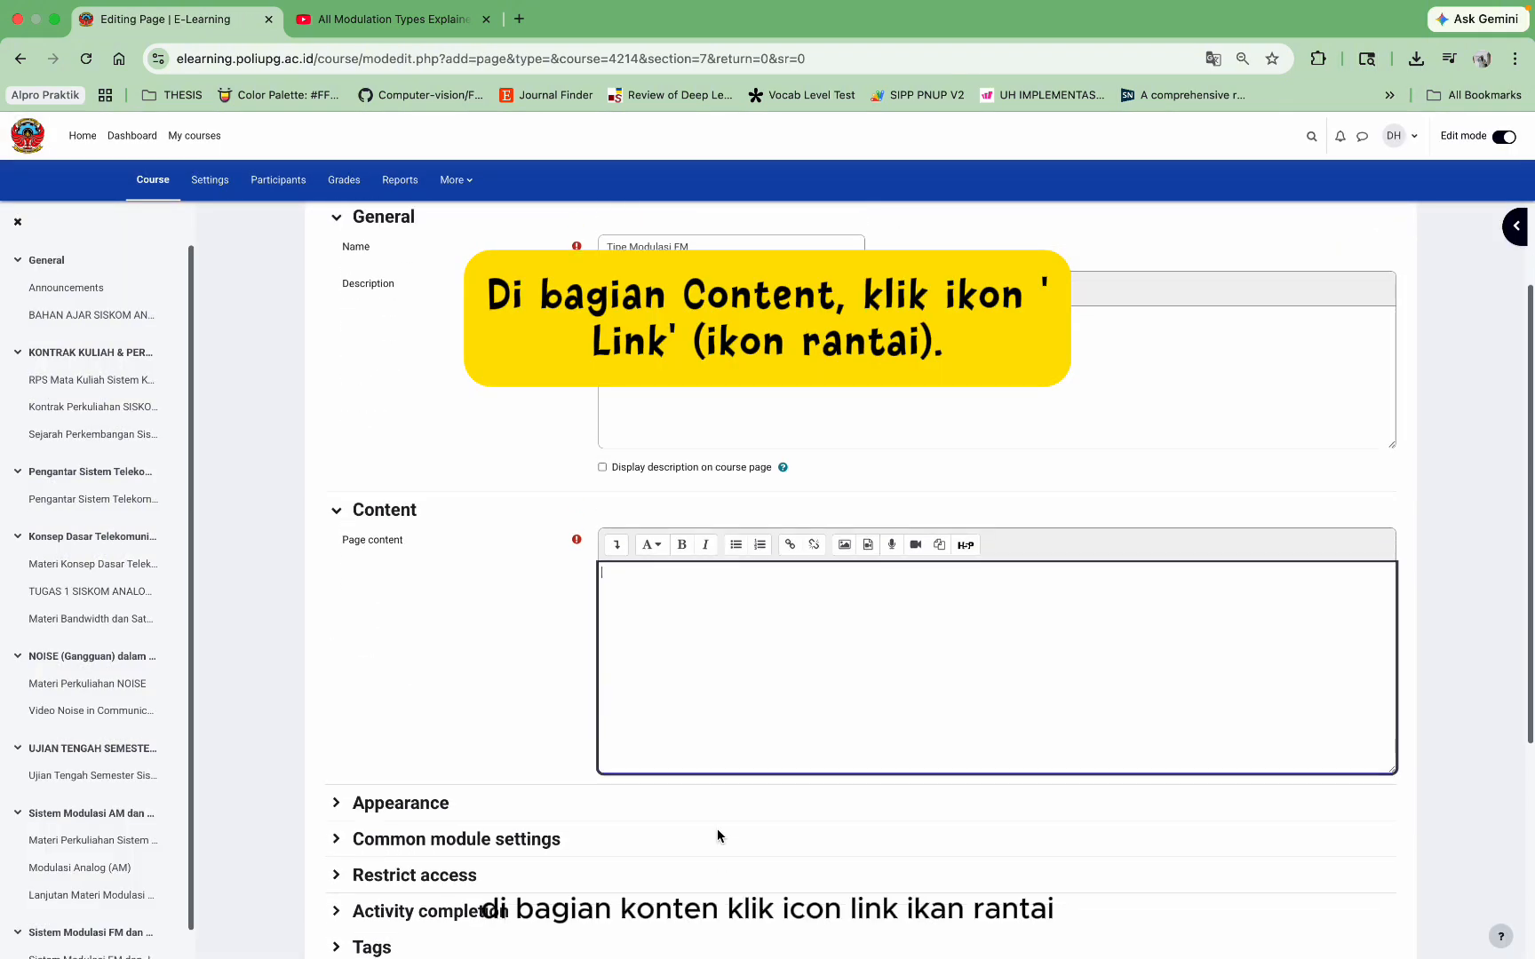
left_click(790, 546)
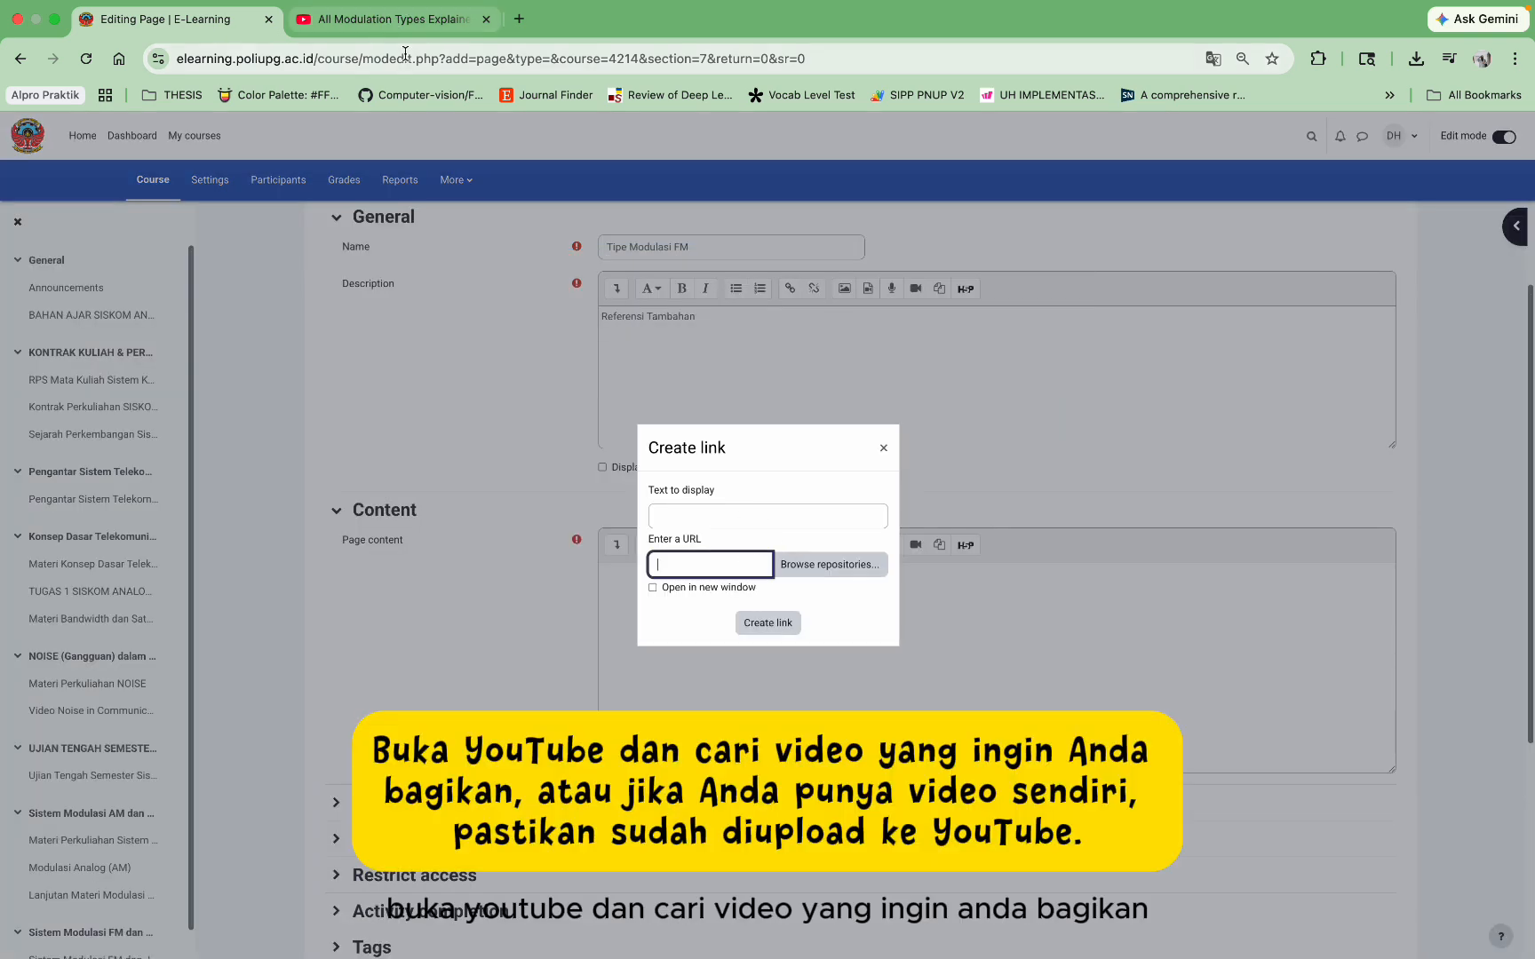
Step: Copy the YouTube share link for 'All Modulation Types Explained in 3 Minutes' and return to Moodle
left_click(398, 19)
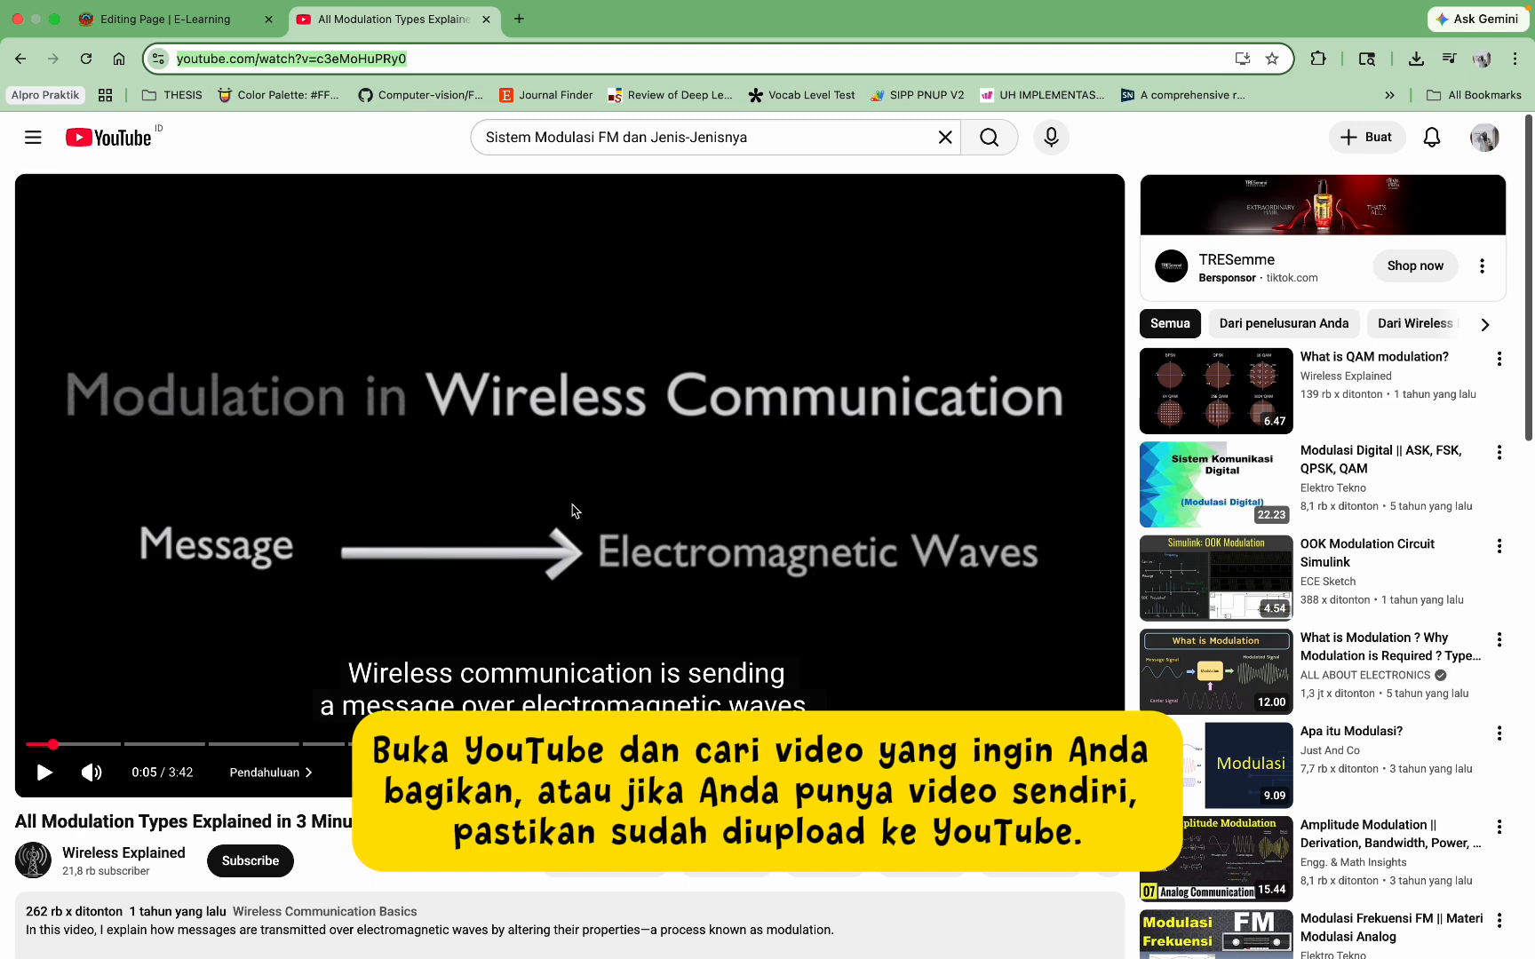
scroll(572, 511, "down", 2)
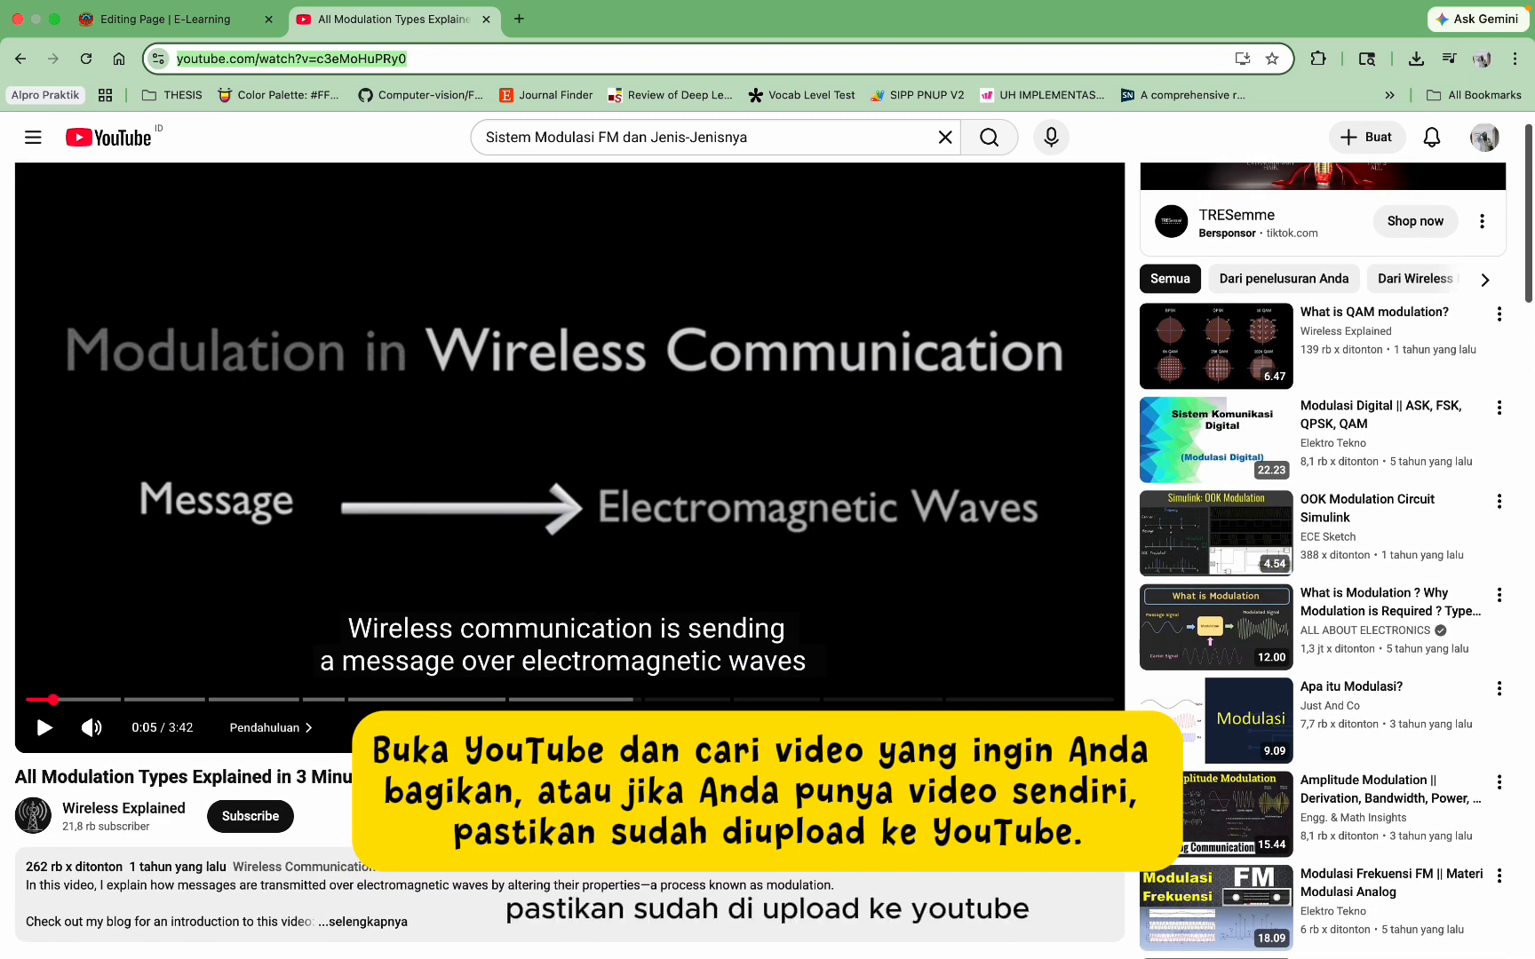
left_click(719, 816)
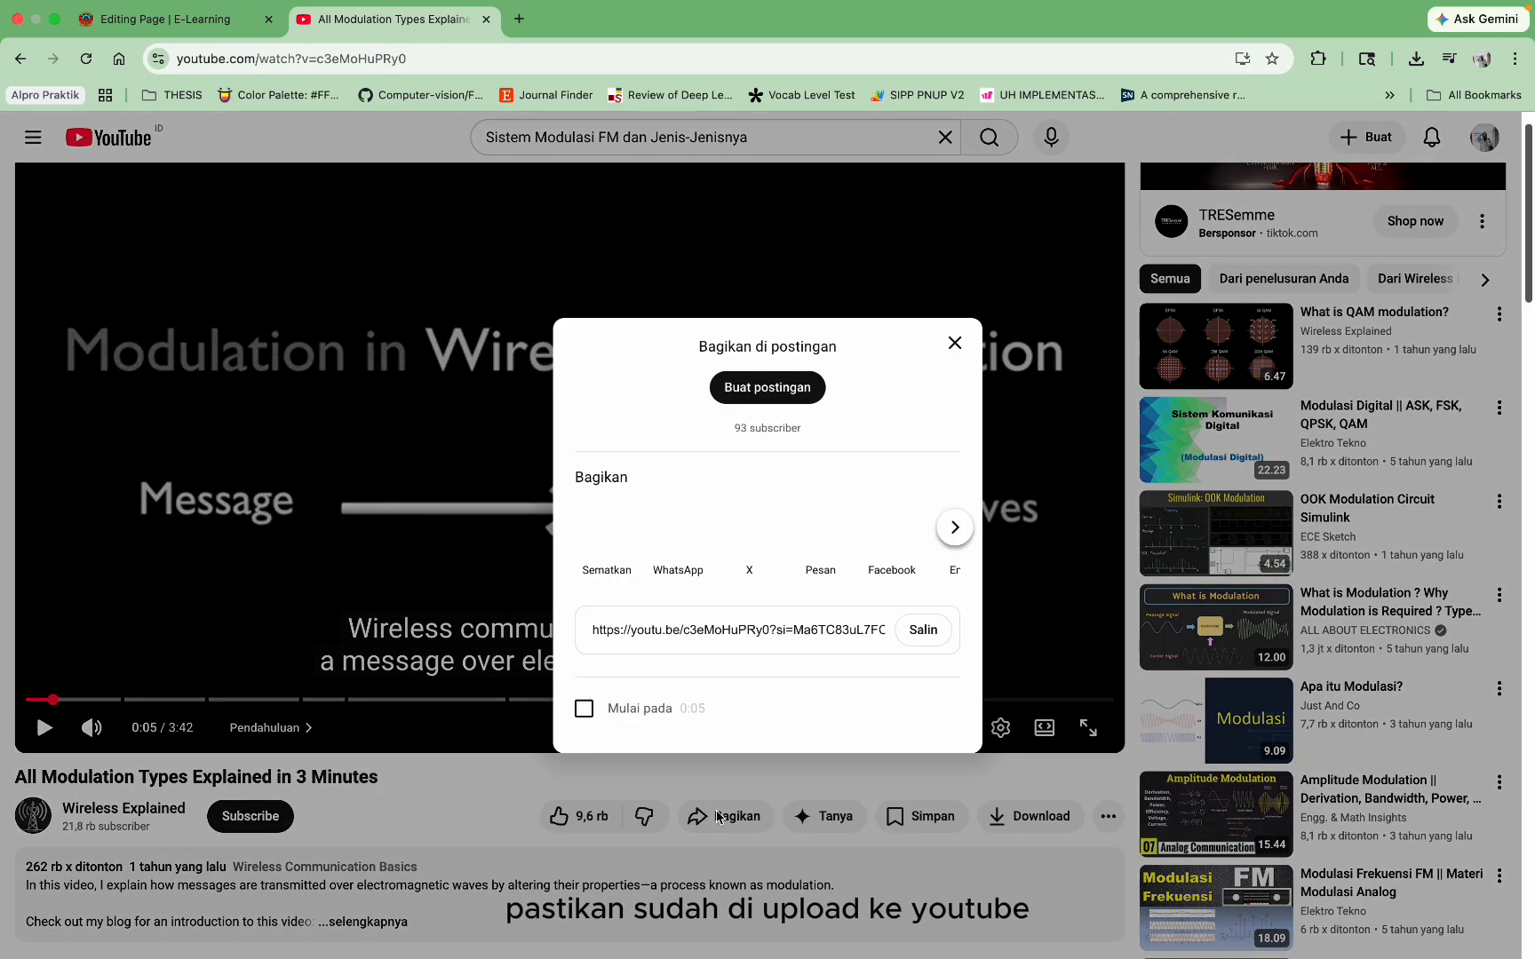
left_click(922, 630)
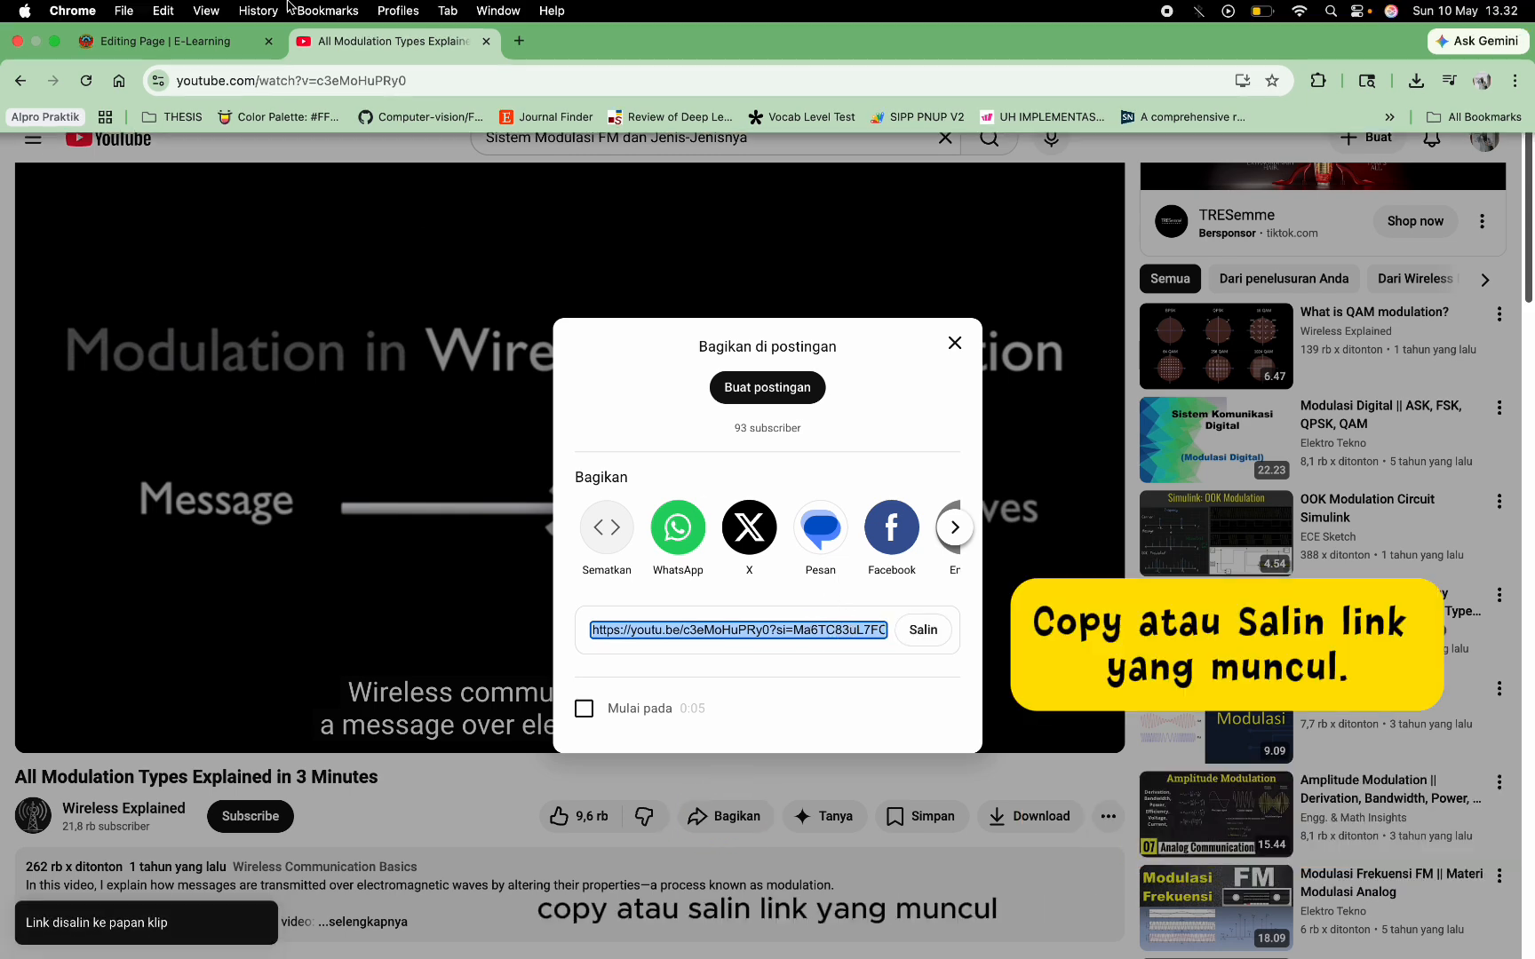
left_click(175, 44)
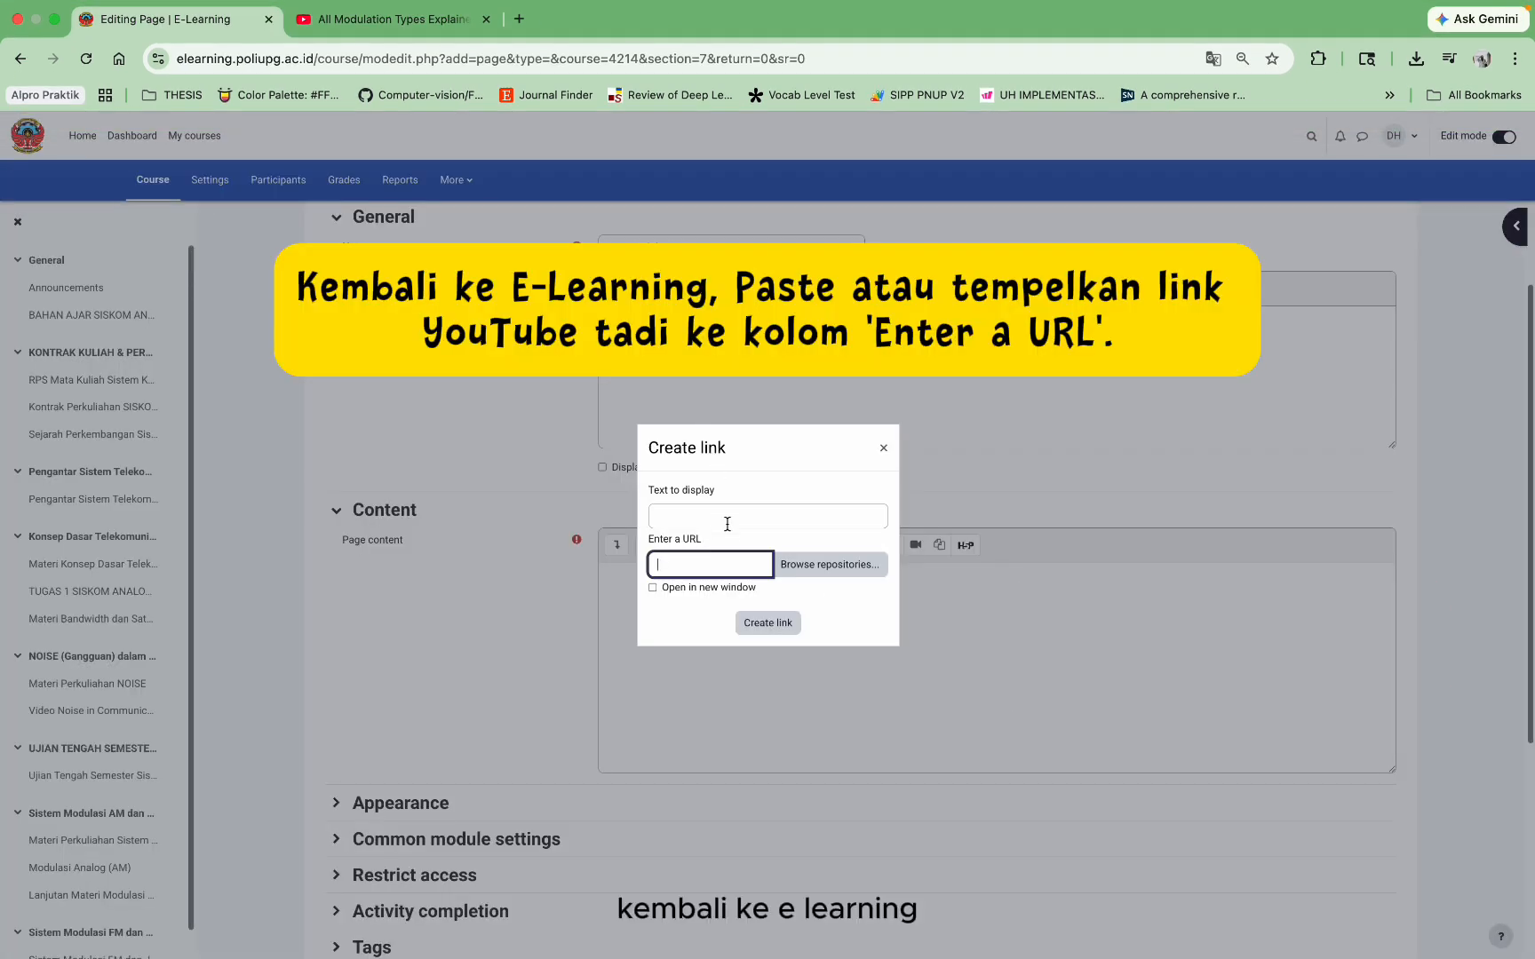
Step: Link the page content to the copied YouTube URL, opening in a new window, and save the page
type("https://youtu.be/c3eMoHuPRy0?si=Ma6TC83uL7FComu0")
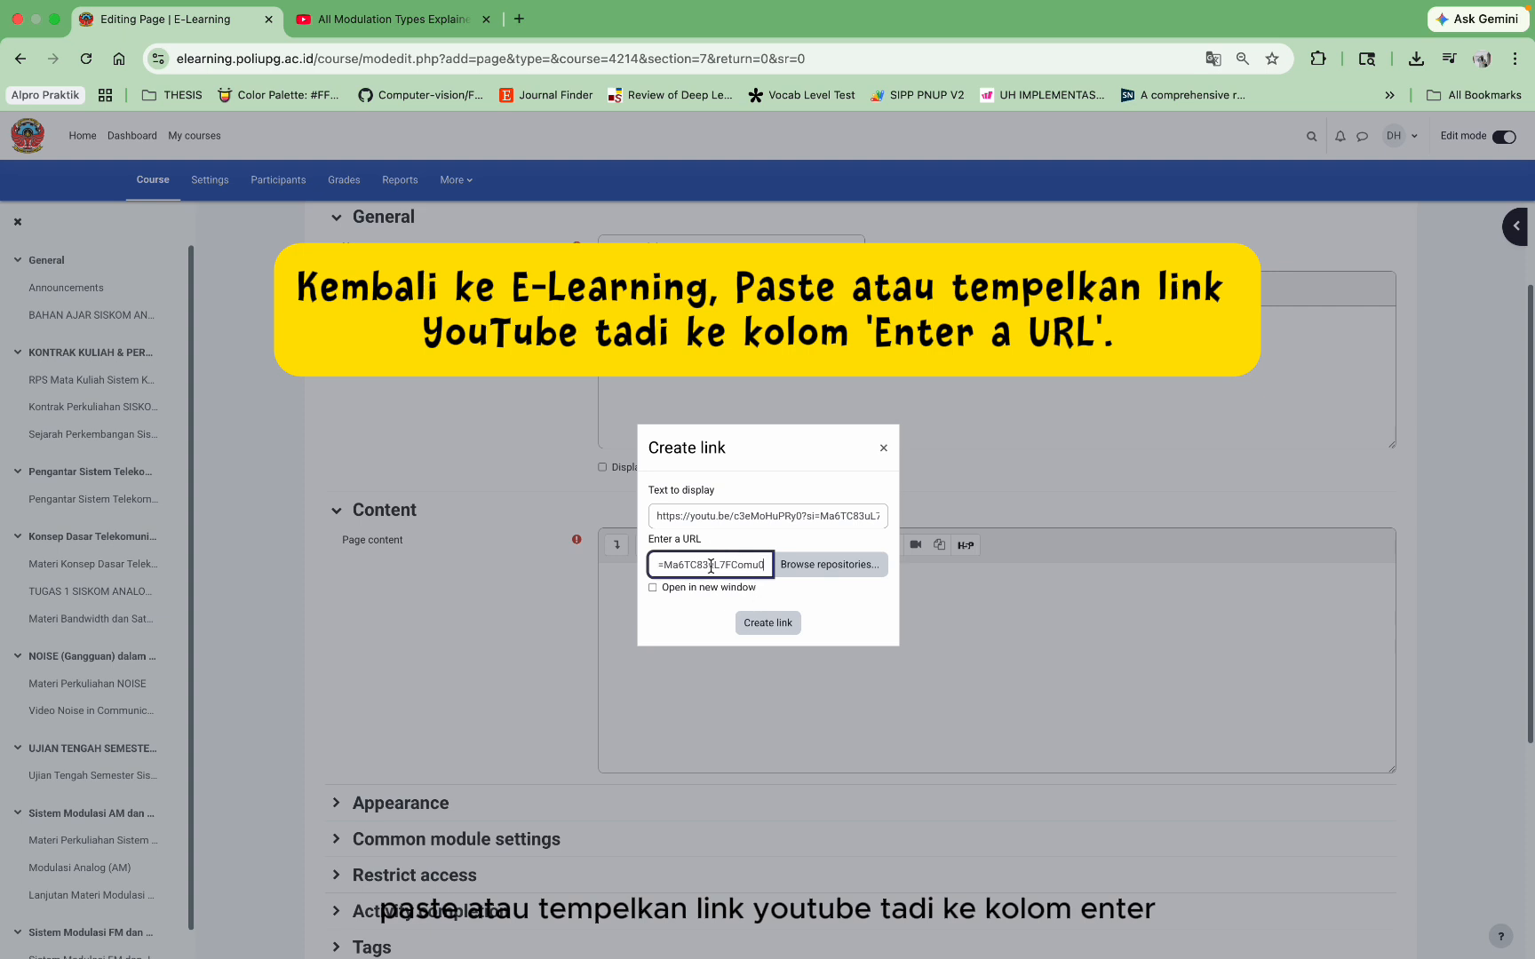
left_click(747, 587)
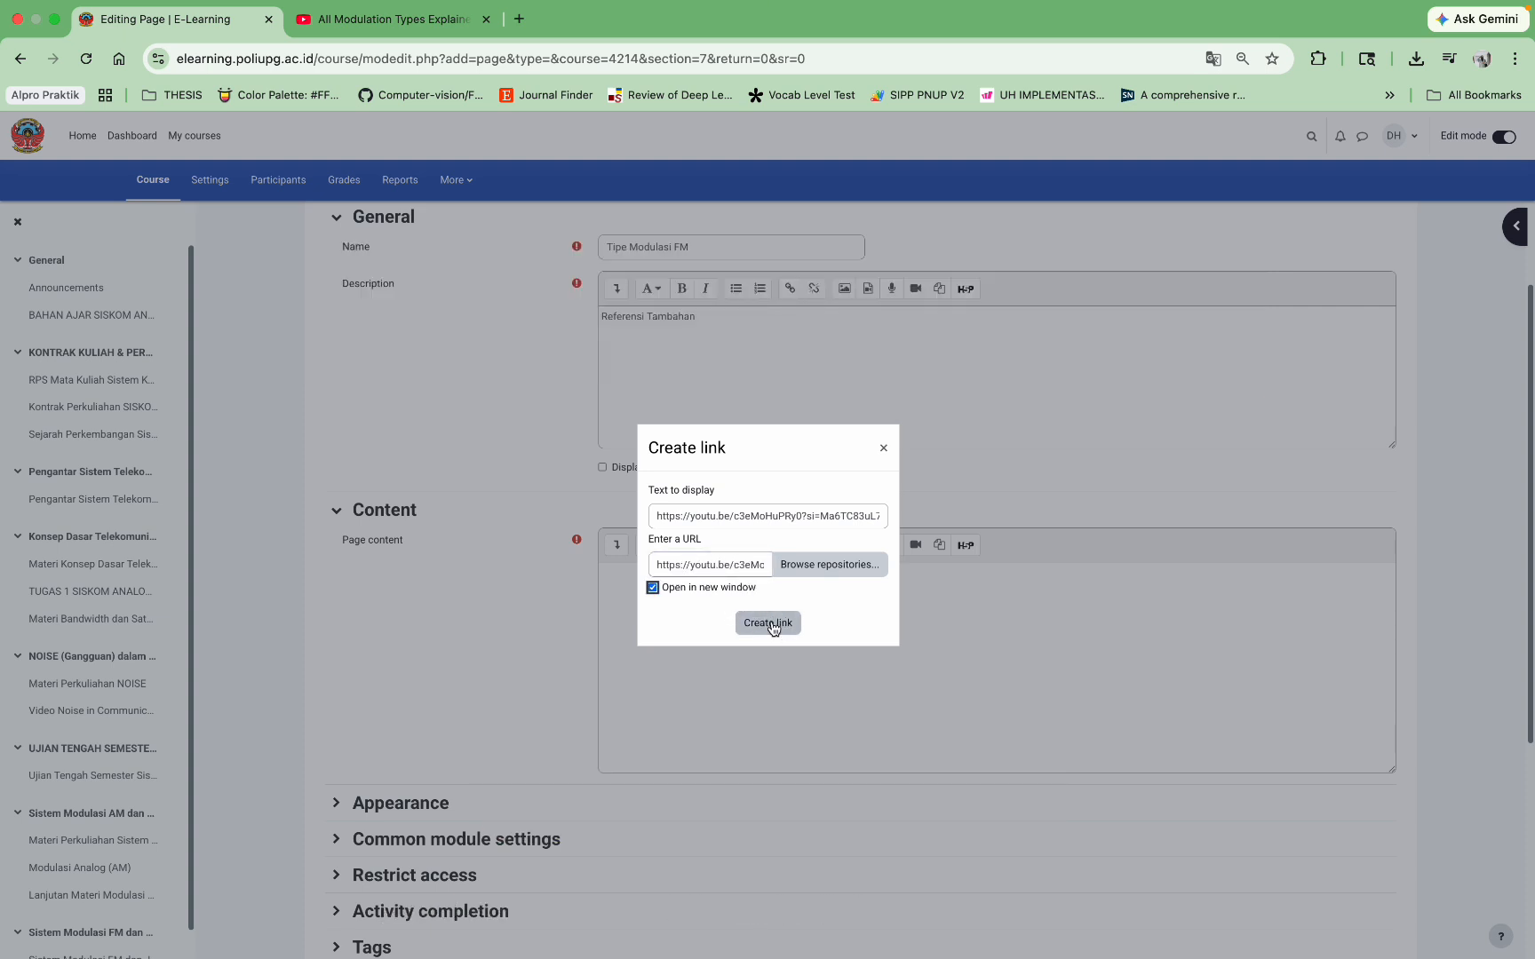
left_click(769, 622)
scroll(771, 620, "down", 5)
left_click(724, 743)
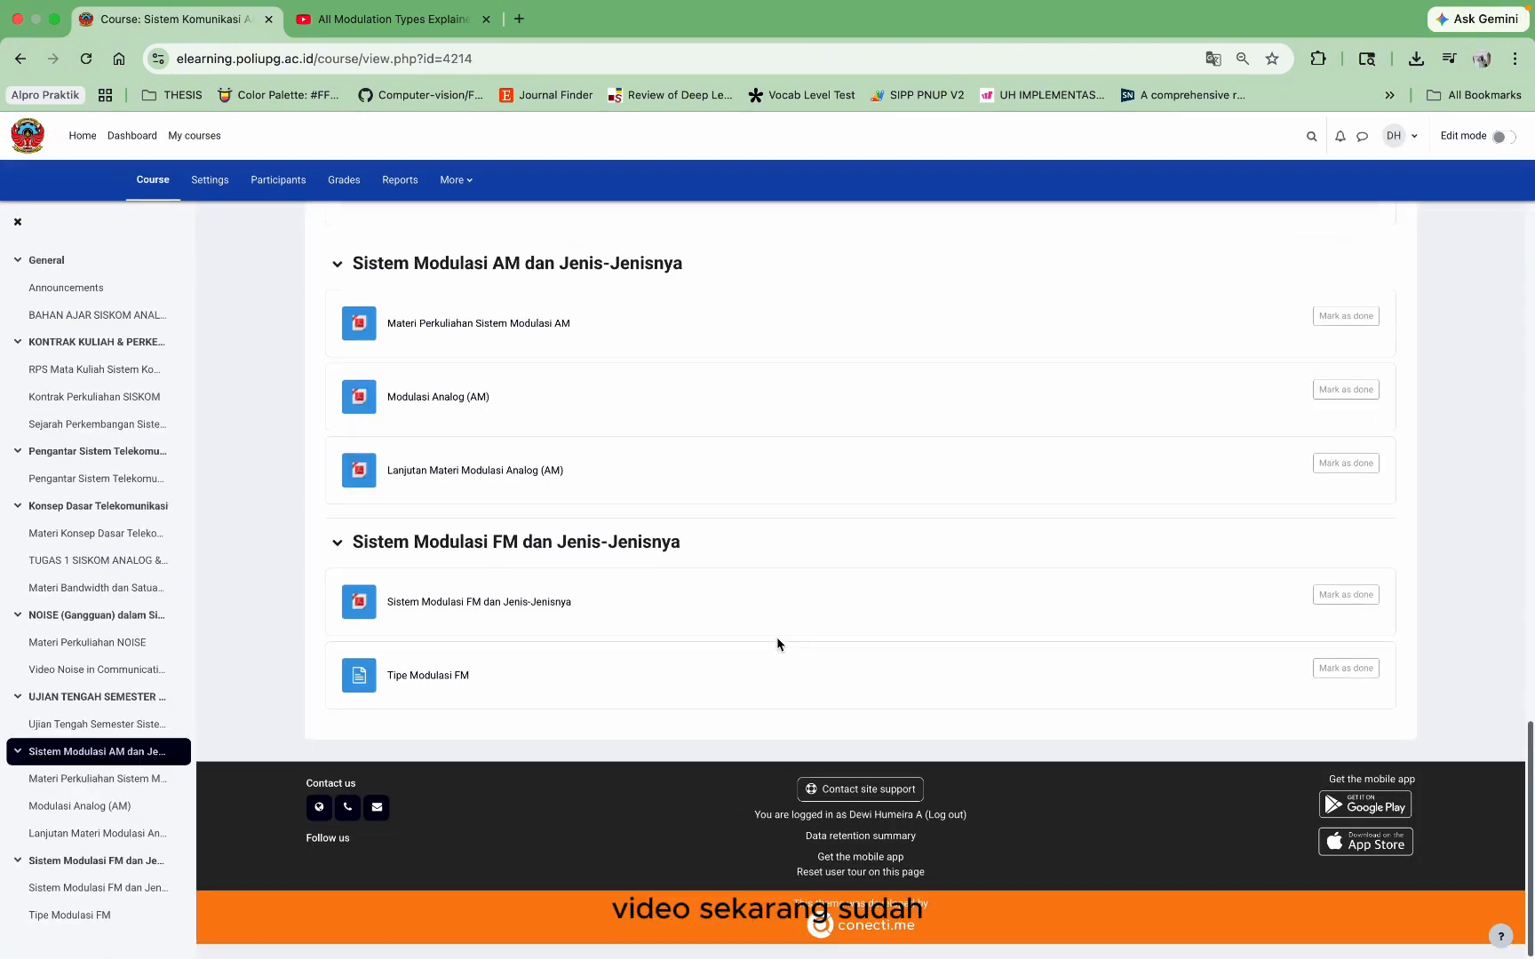
Step: Open the Tipe Modulasi FM page, play its video full screen, then turn on course editing
left_click(424, 692)
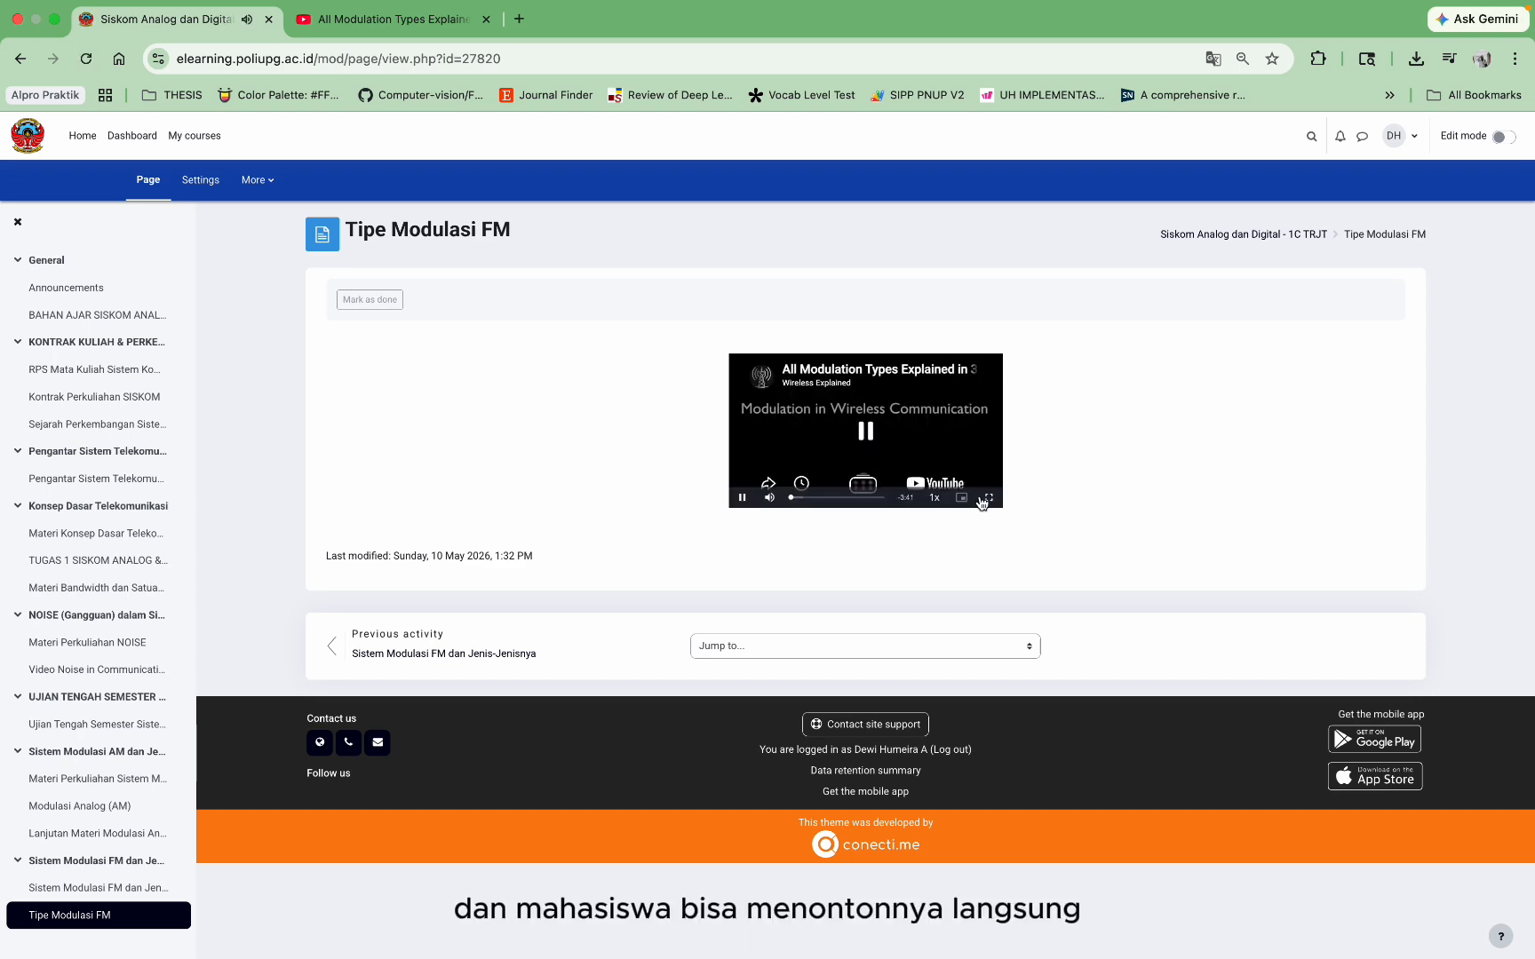
left_click(987, 499)
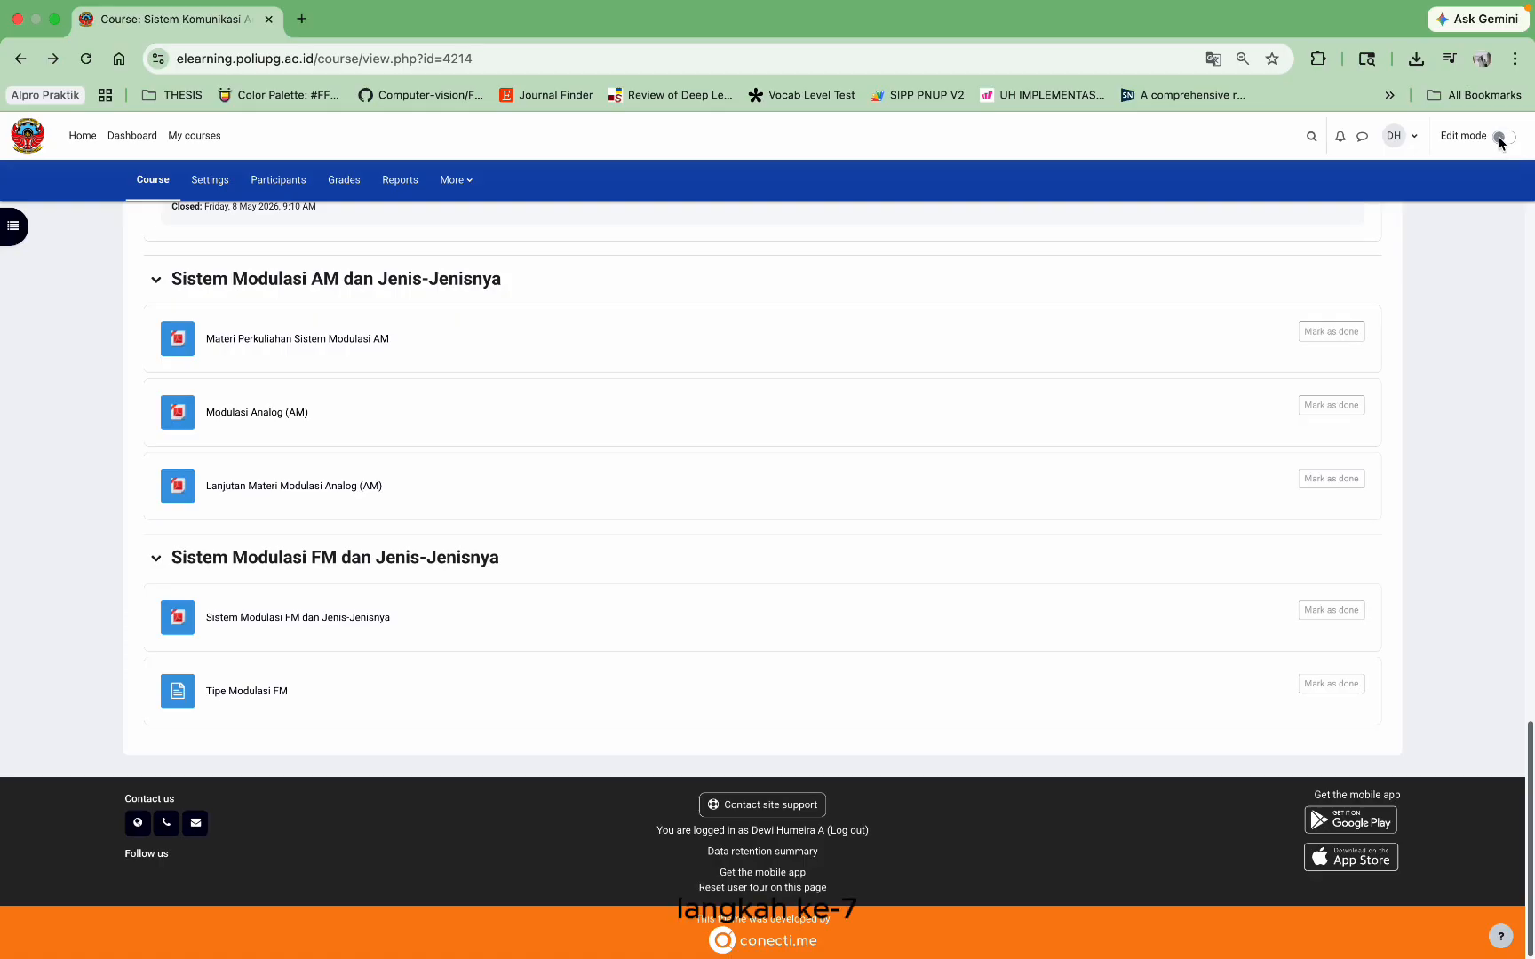
left_click(1501, 137)
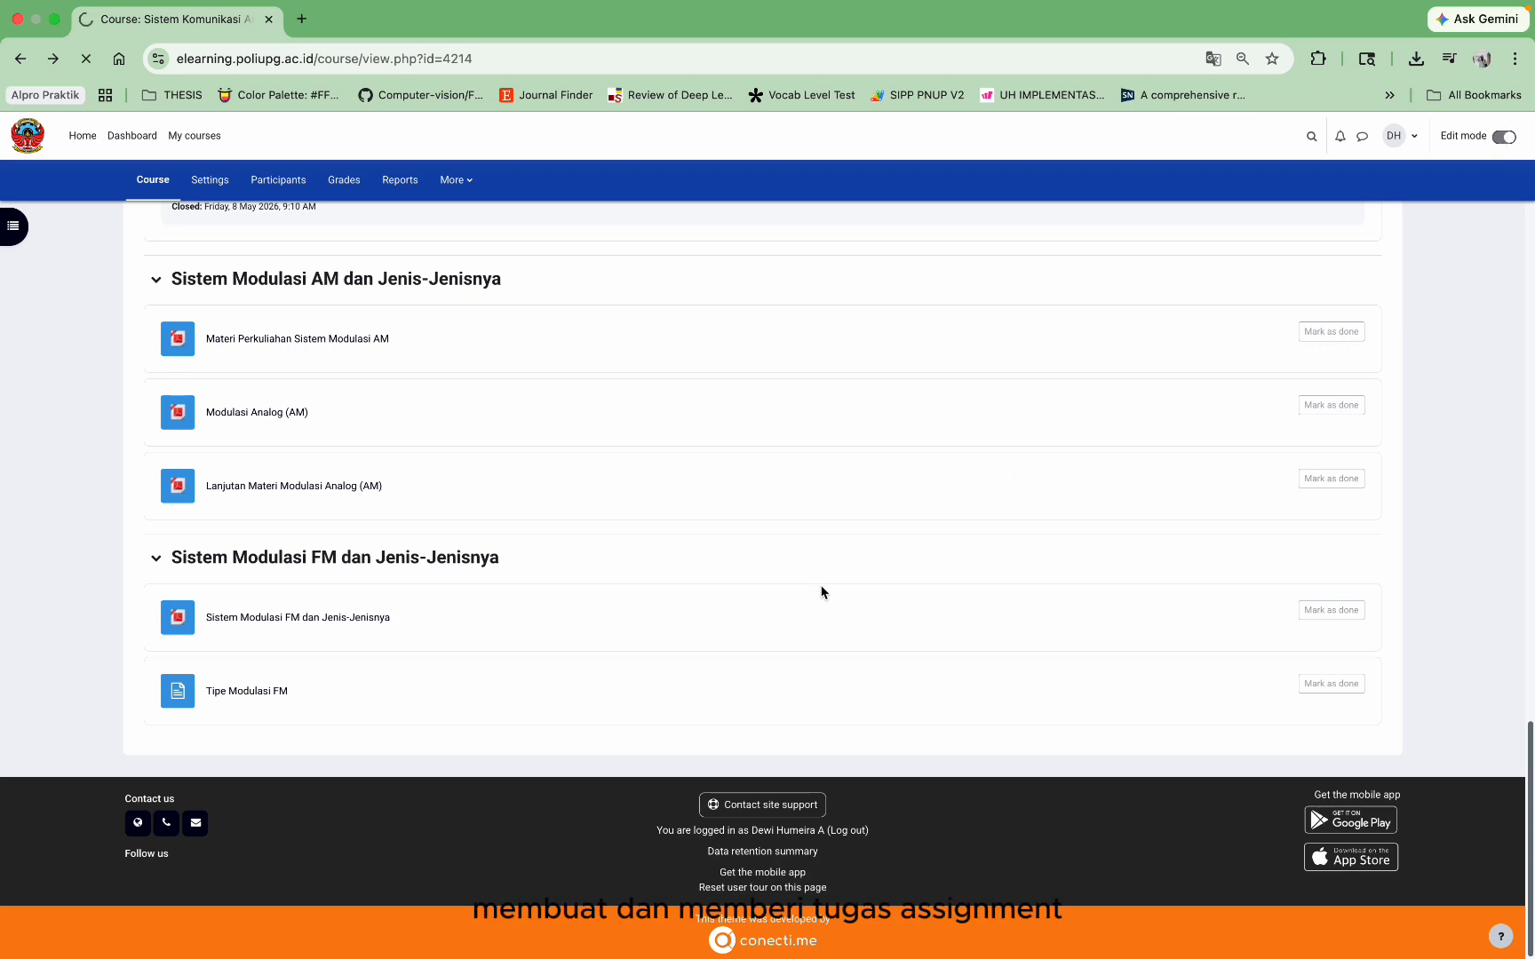
Step: Add an assignment to the FM section named TUGAS 2 SISKOM ANALOG & DIGITAL
scroll(820, 592, "up", 1)
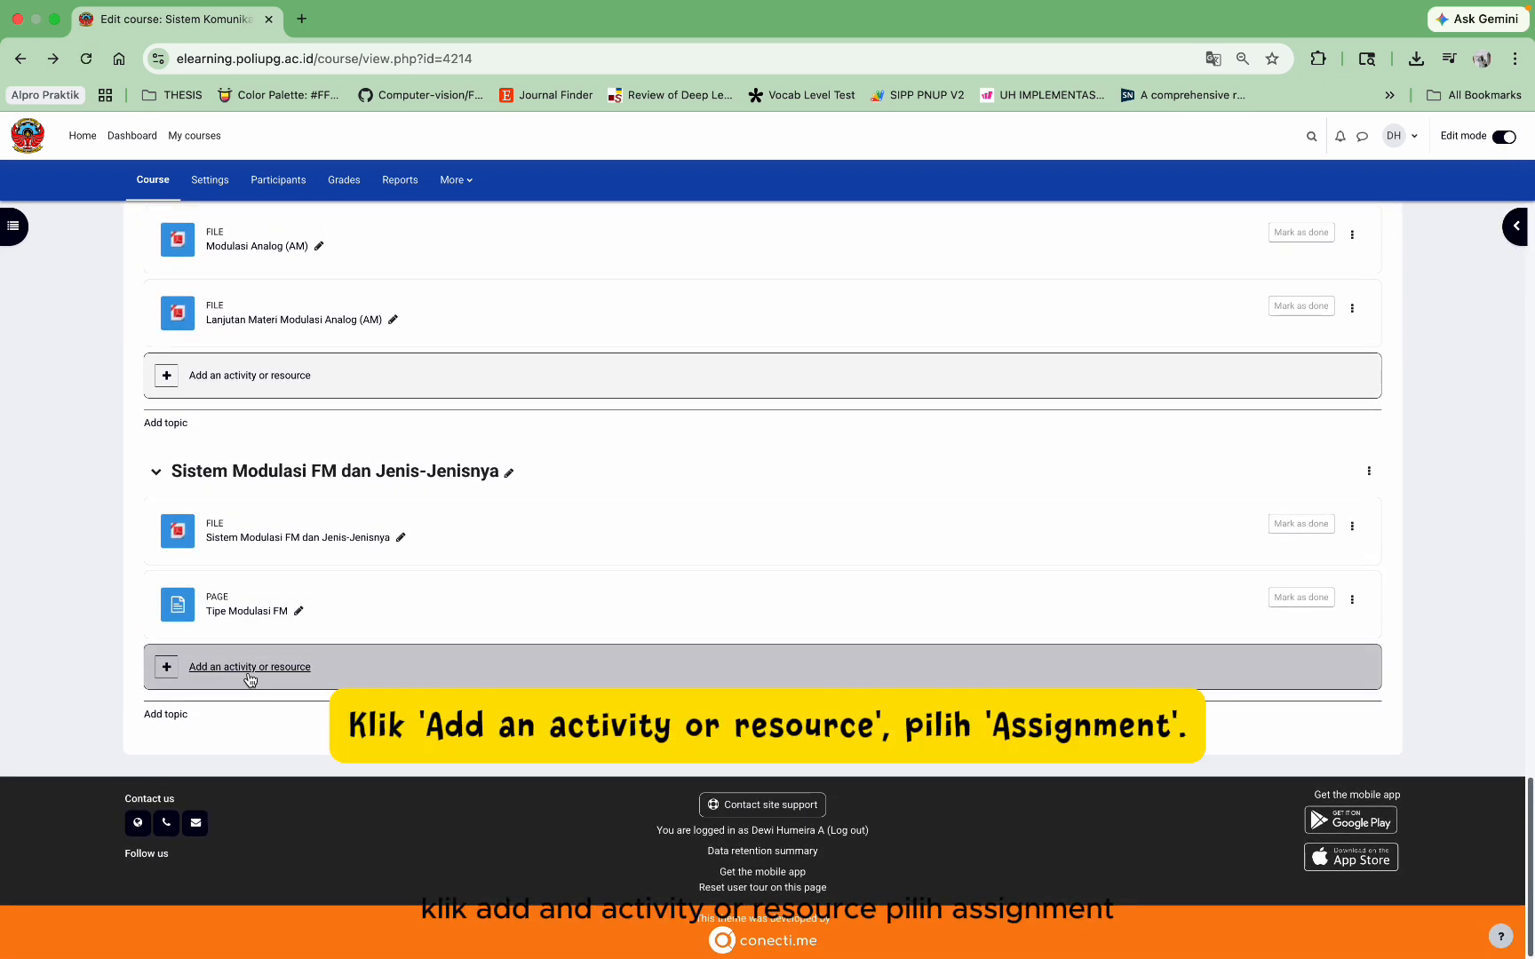
left_click(250, 675)
left_click(553, 298)
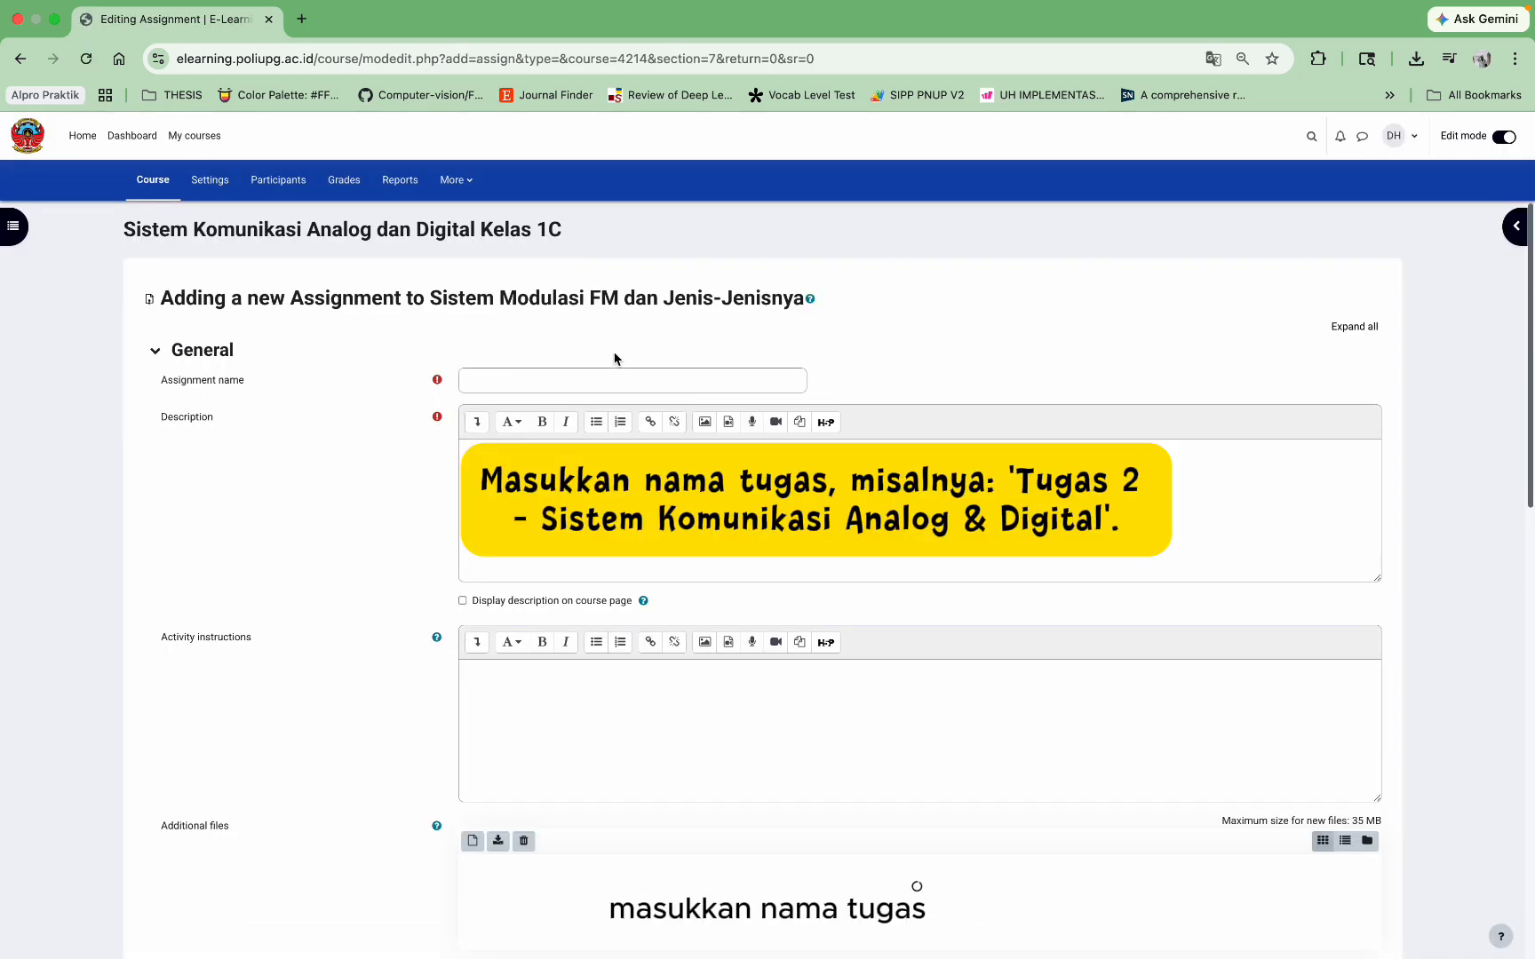
left_click(620, 377)
type("TUGAS 1 SISKOM ANALOG & DIGITAL")
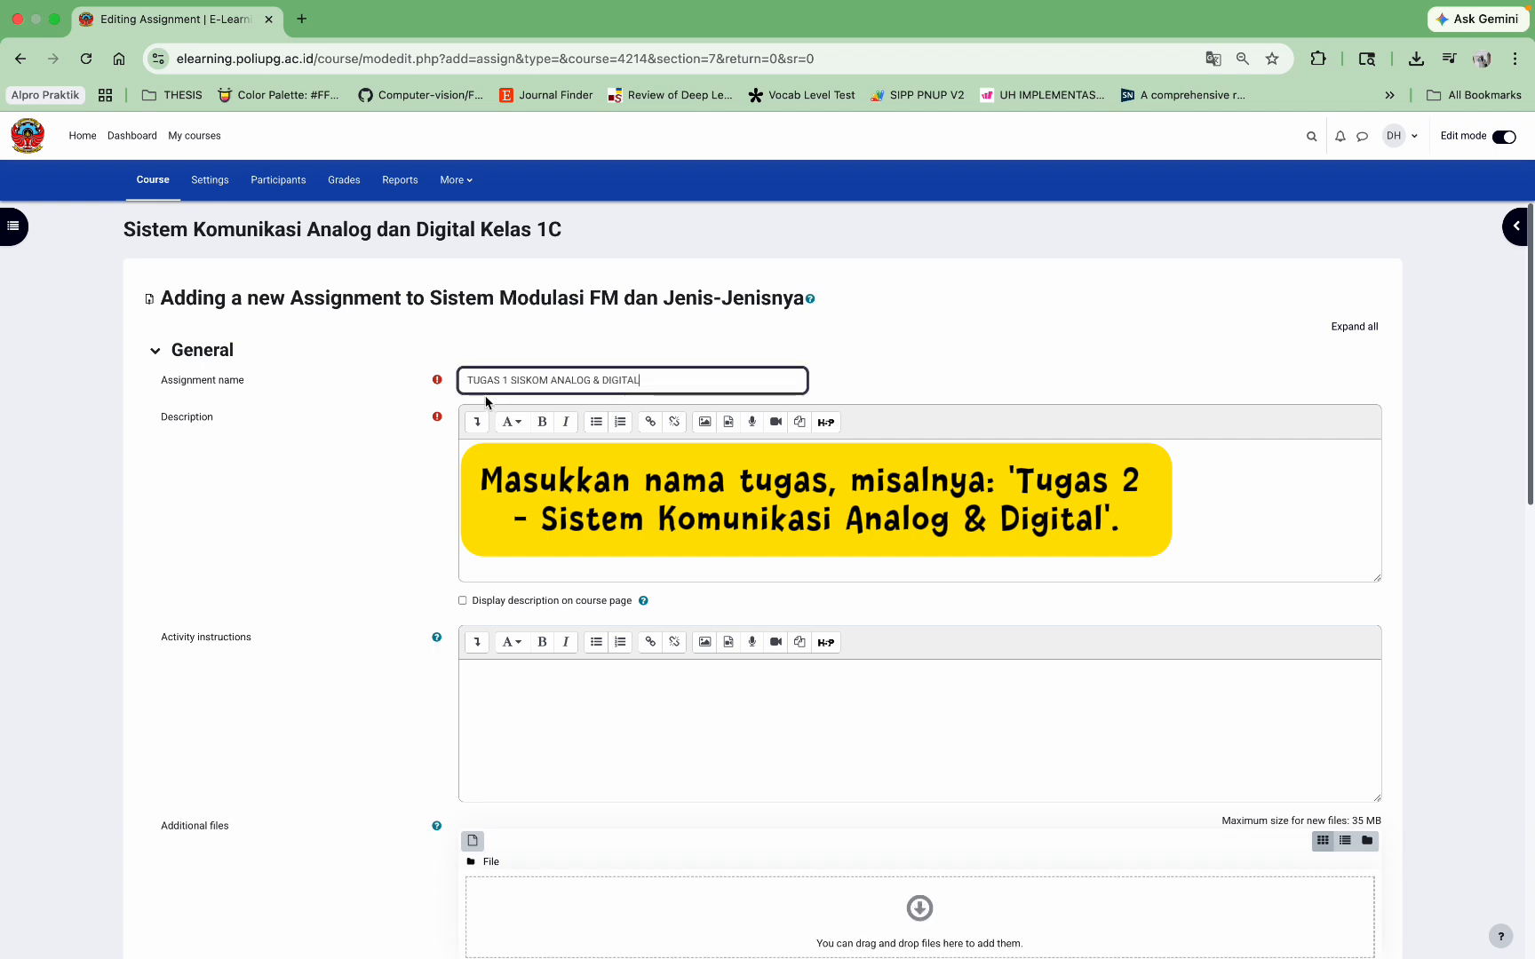
Step: Set the description to the assignment name followed by ', Modulasi FM'
key("ctrl+a")
key("ctrl+c")
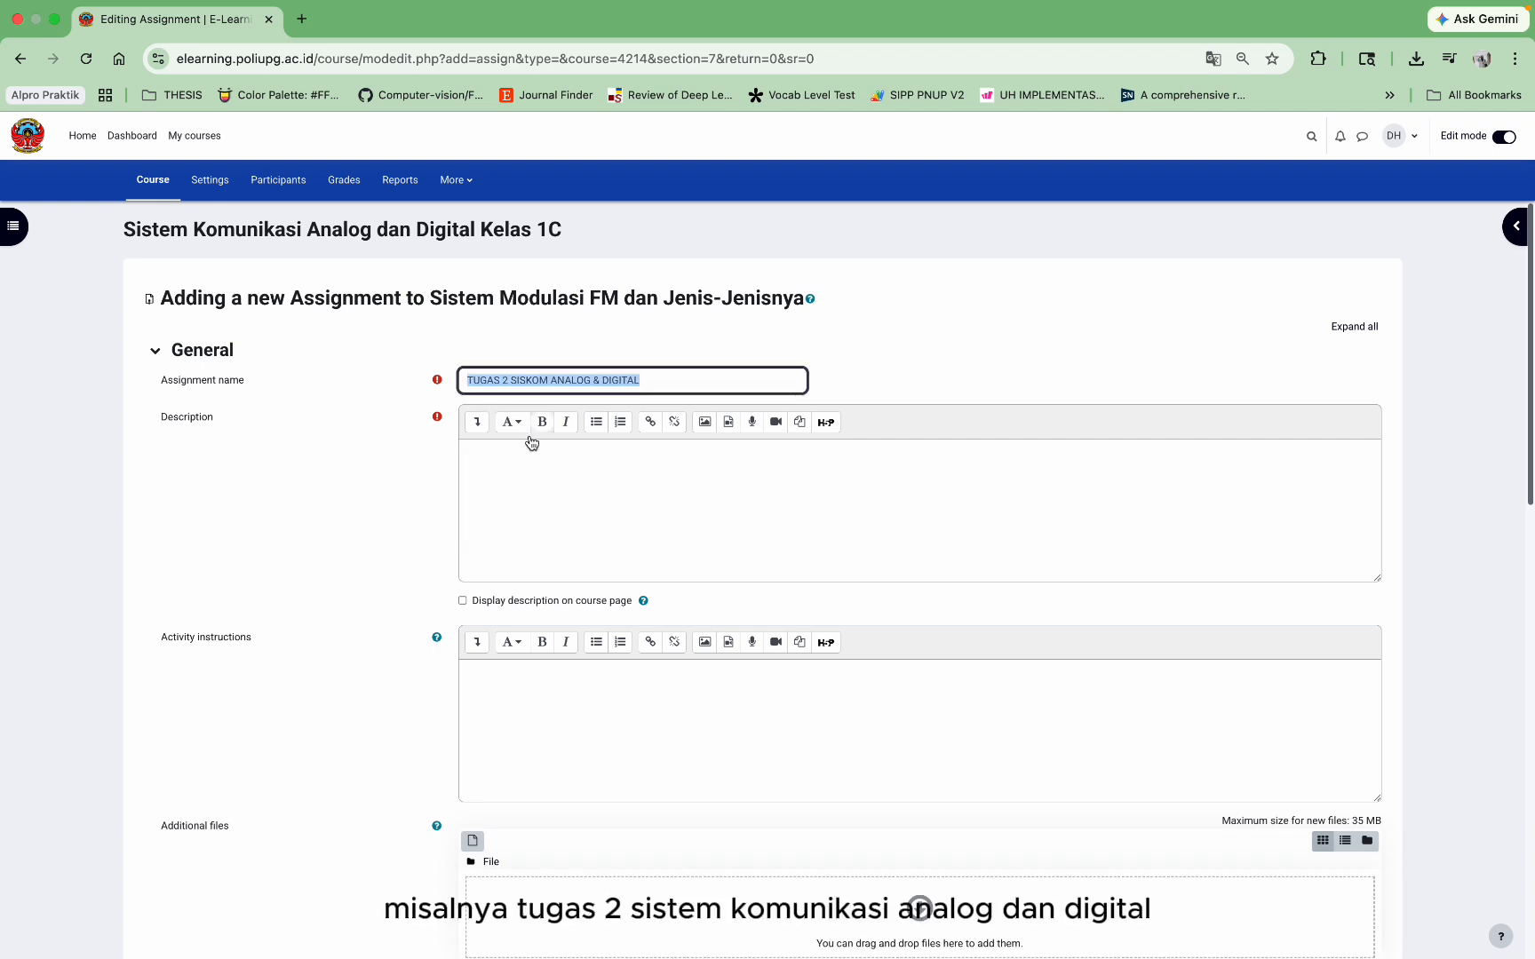
left_click(557, 514)
key("ctrl+v")
type(", ")
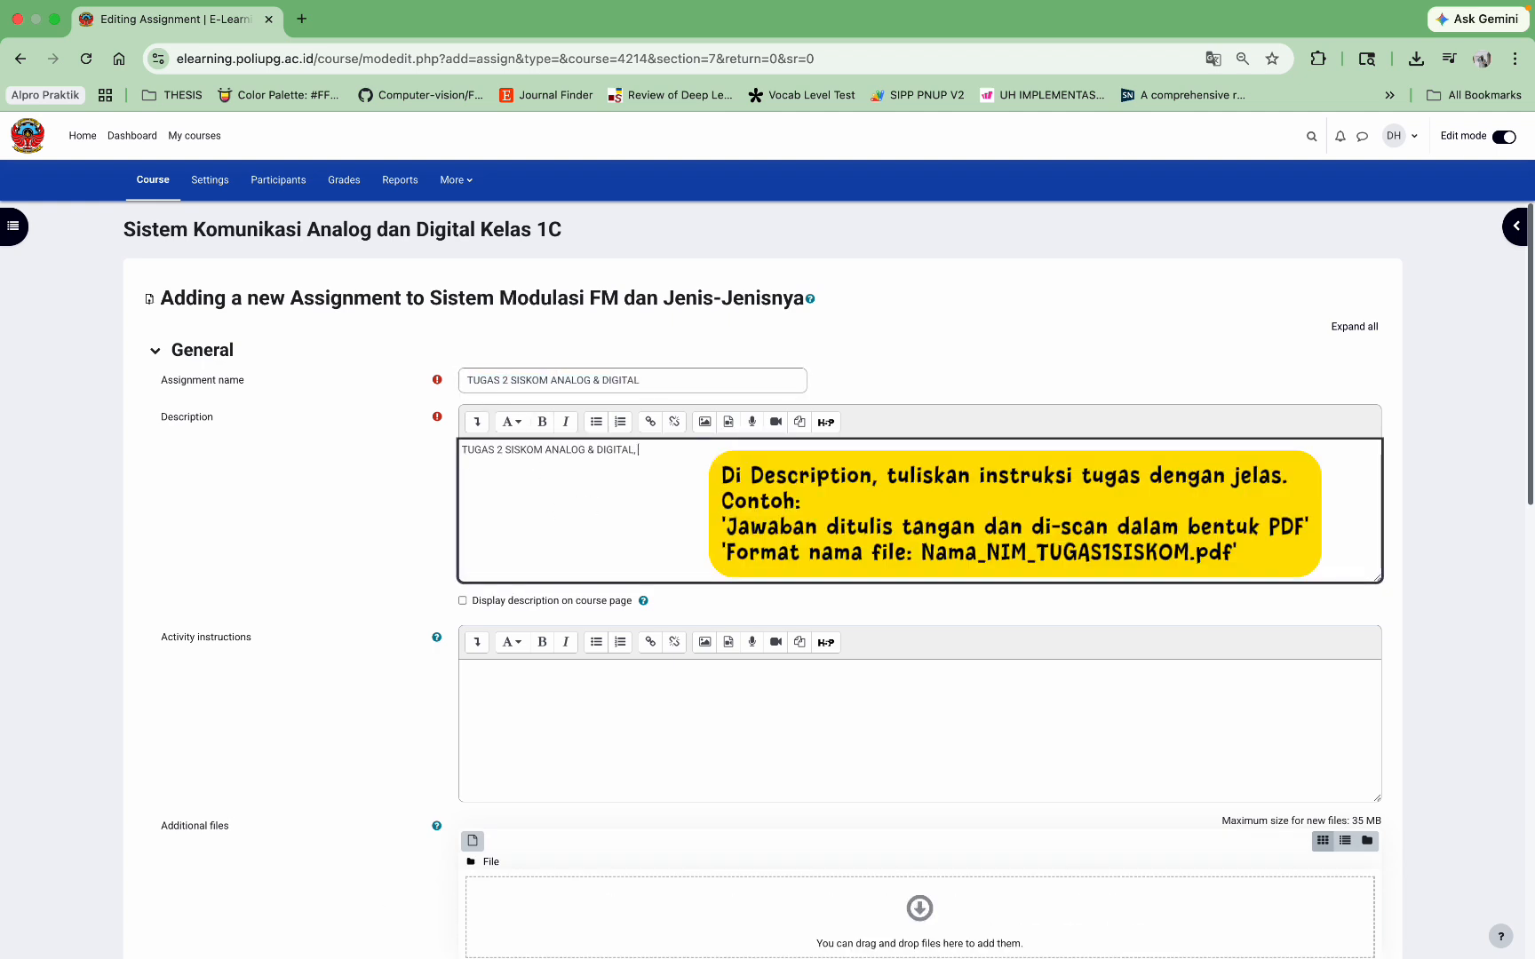
type("Modulasi FM")
scroll(763, 582, "down", 3)
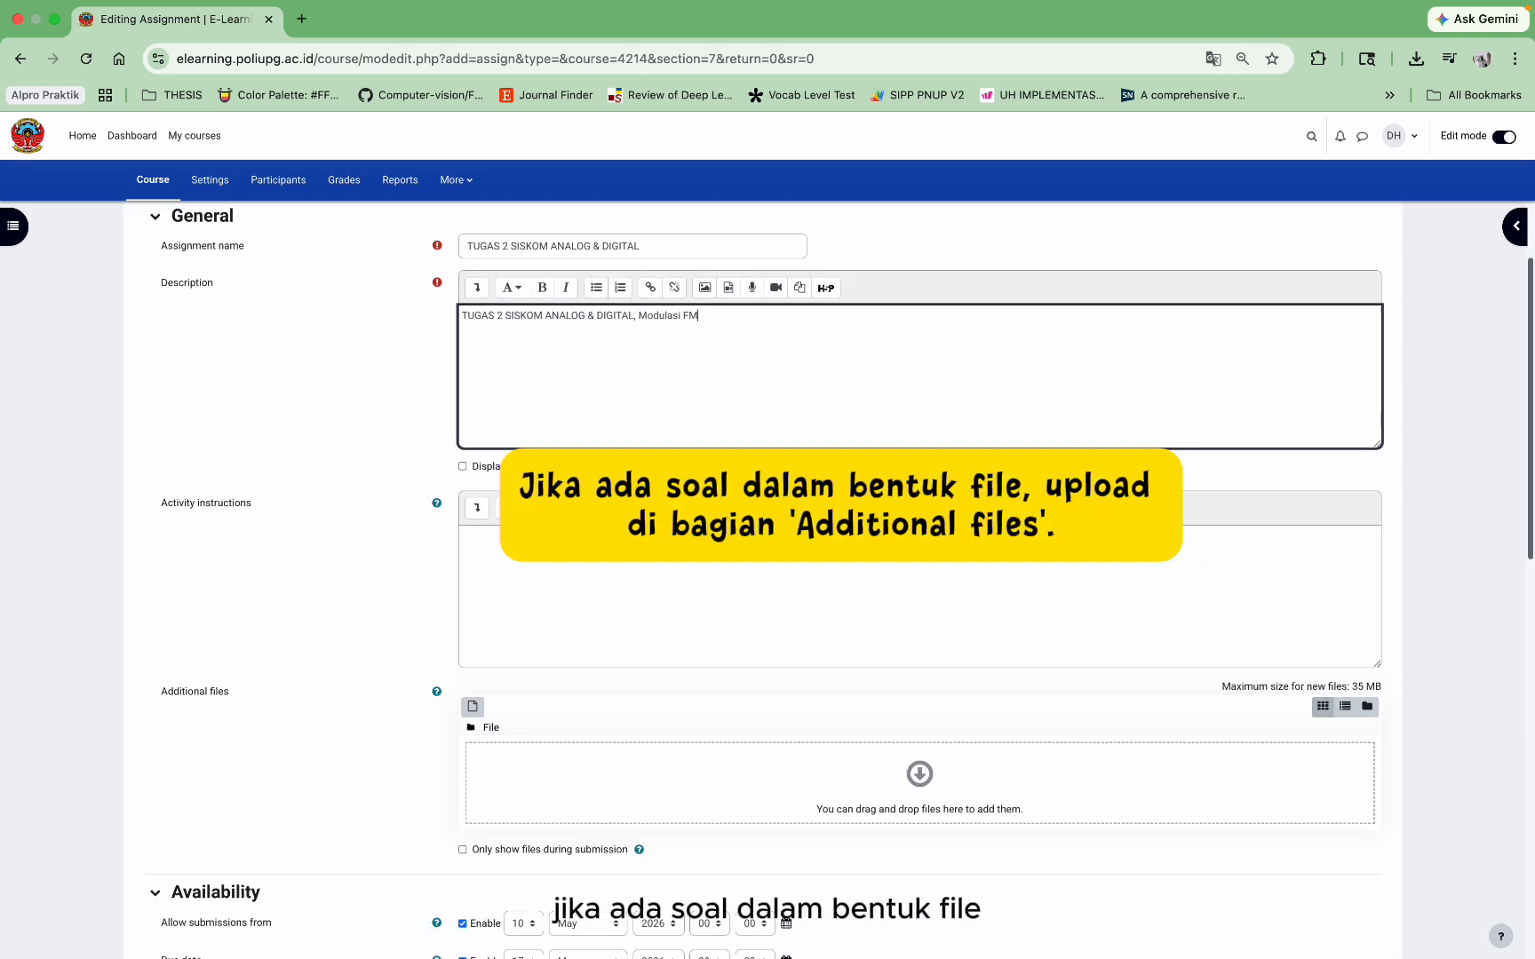
scroll(763, 583, "down", 1)
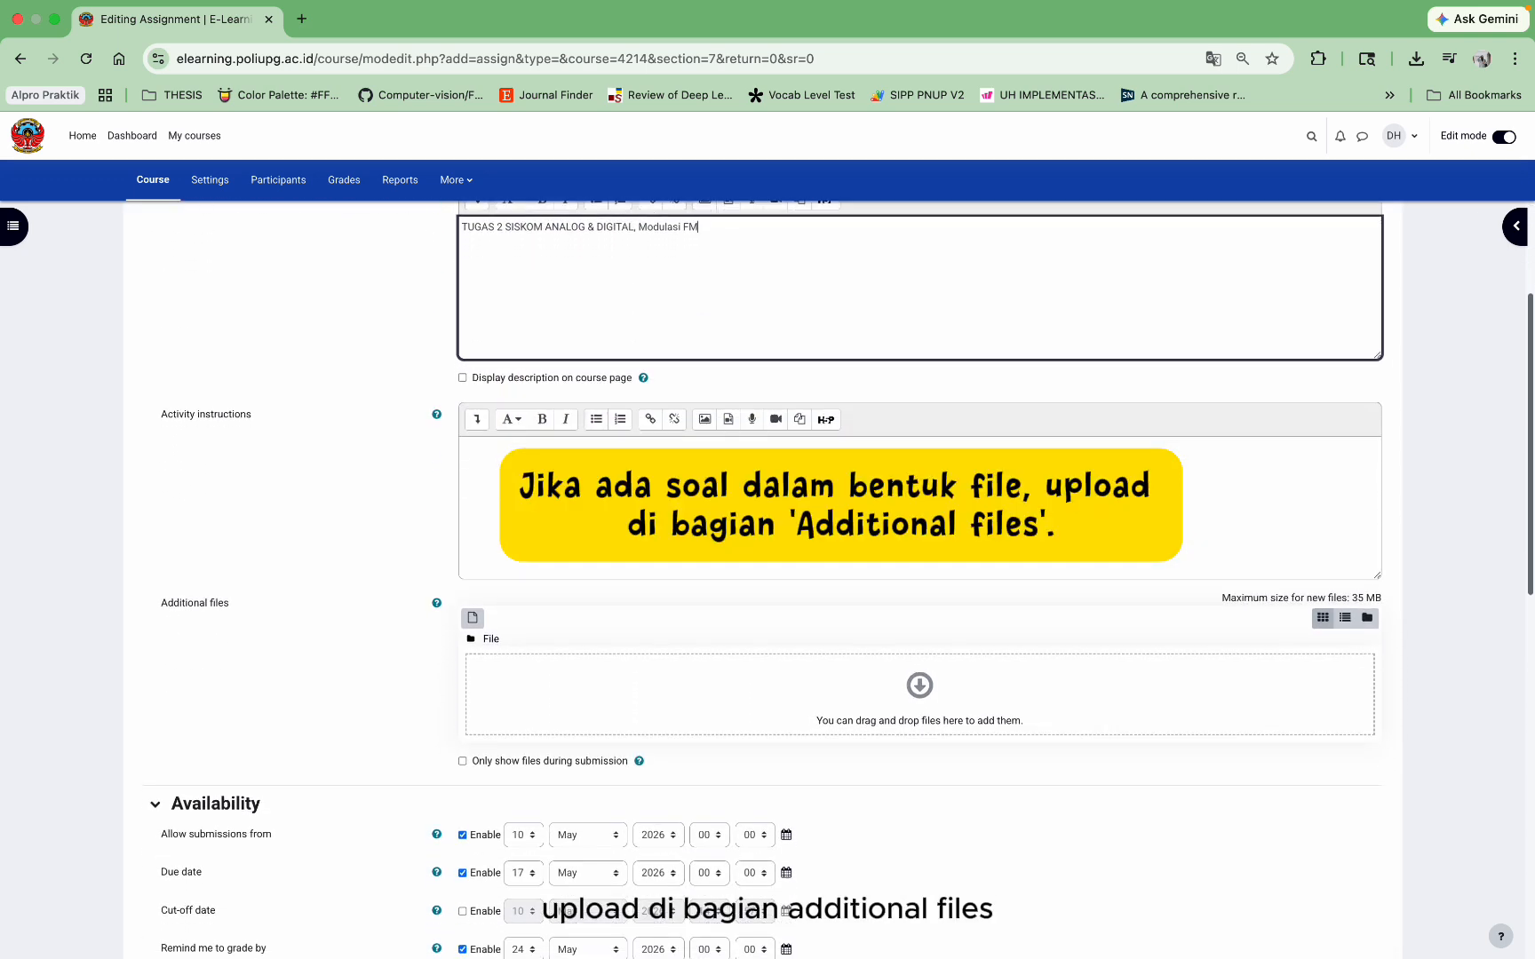
Step: Upload the HOMEWORK Word file under Additional files
left_click(819, 702)
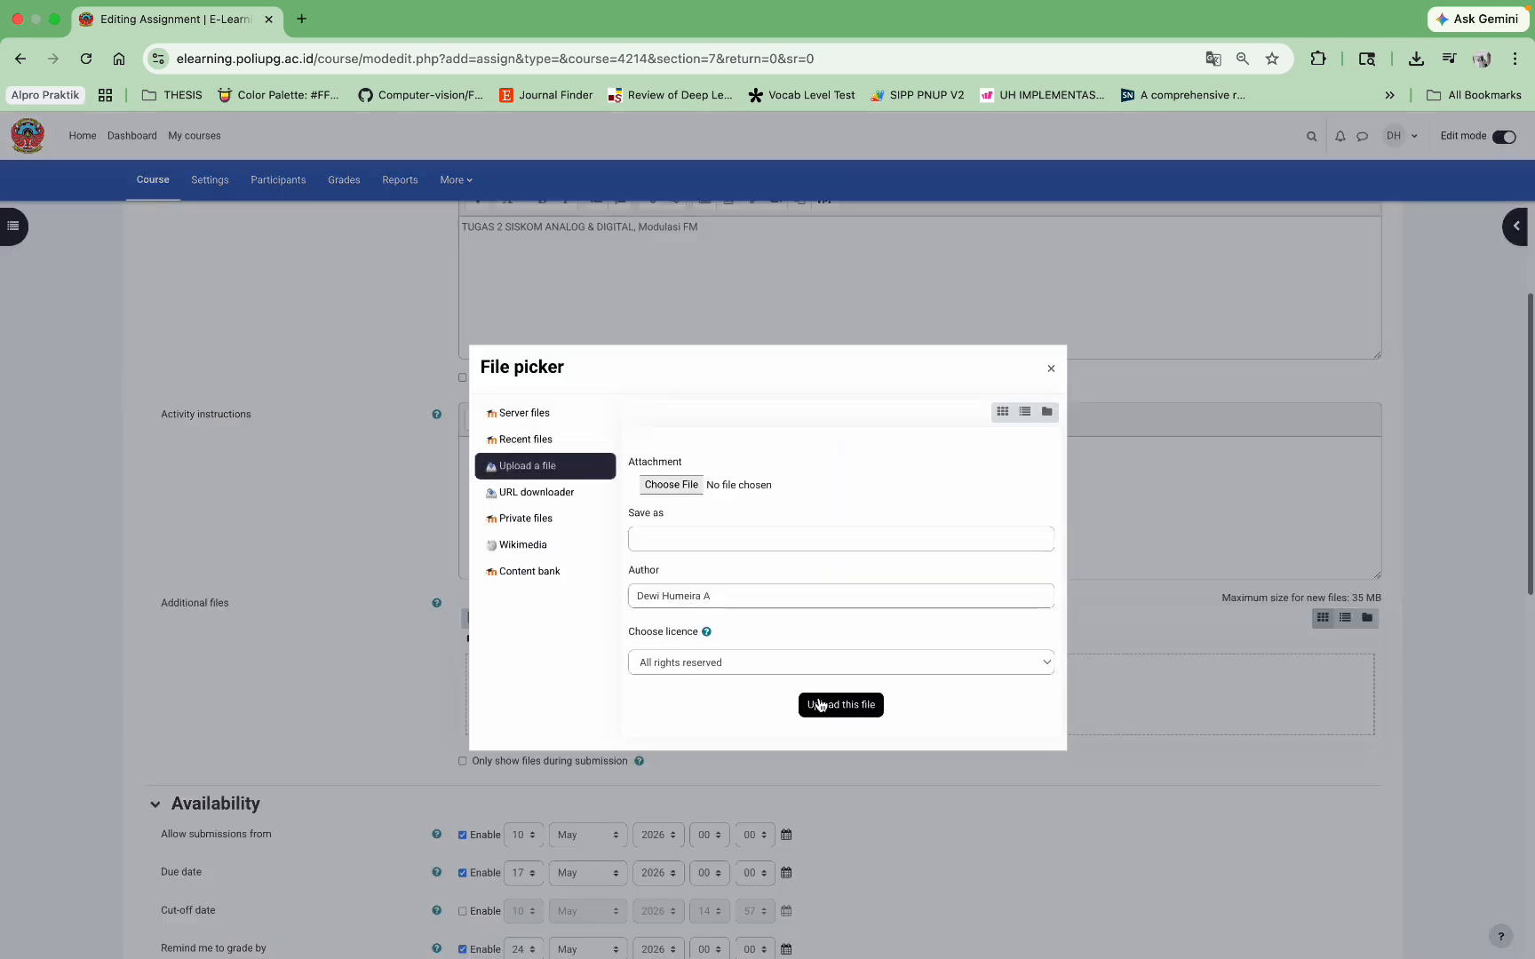
left_click(668, 483)
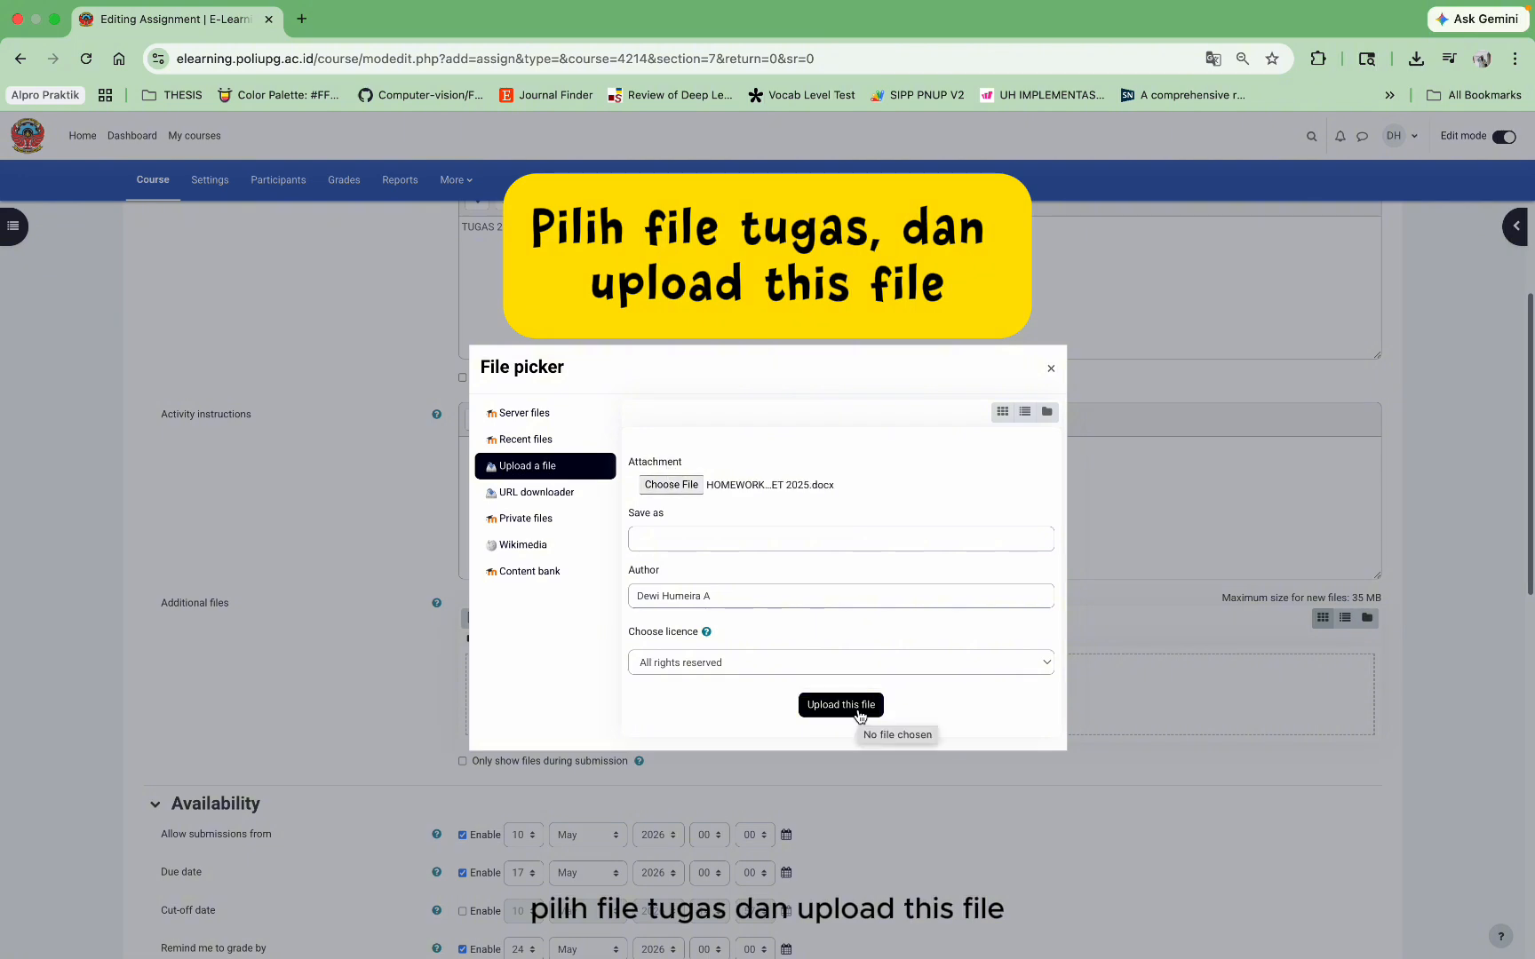
left_click(826, 705)
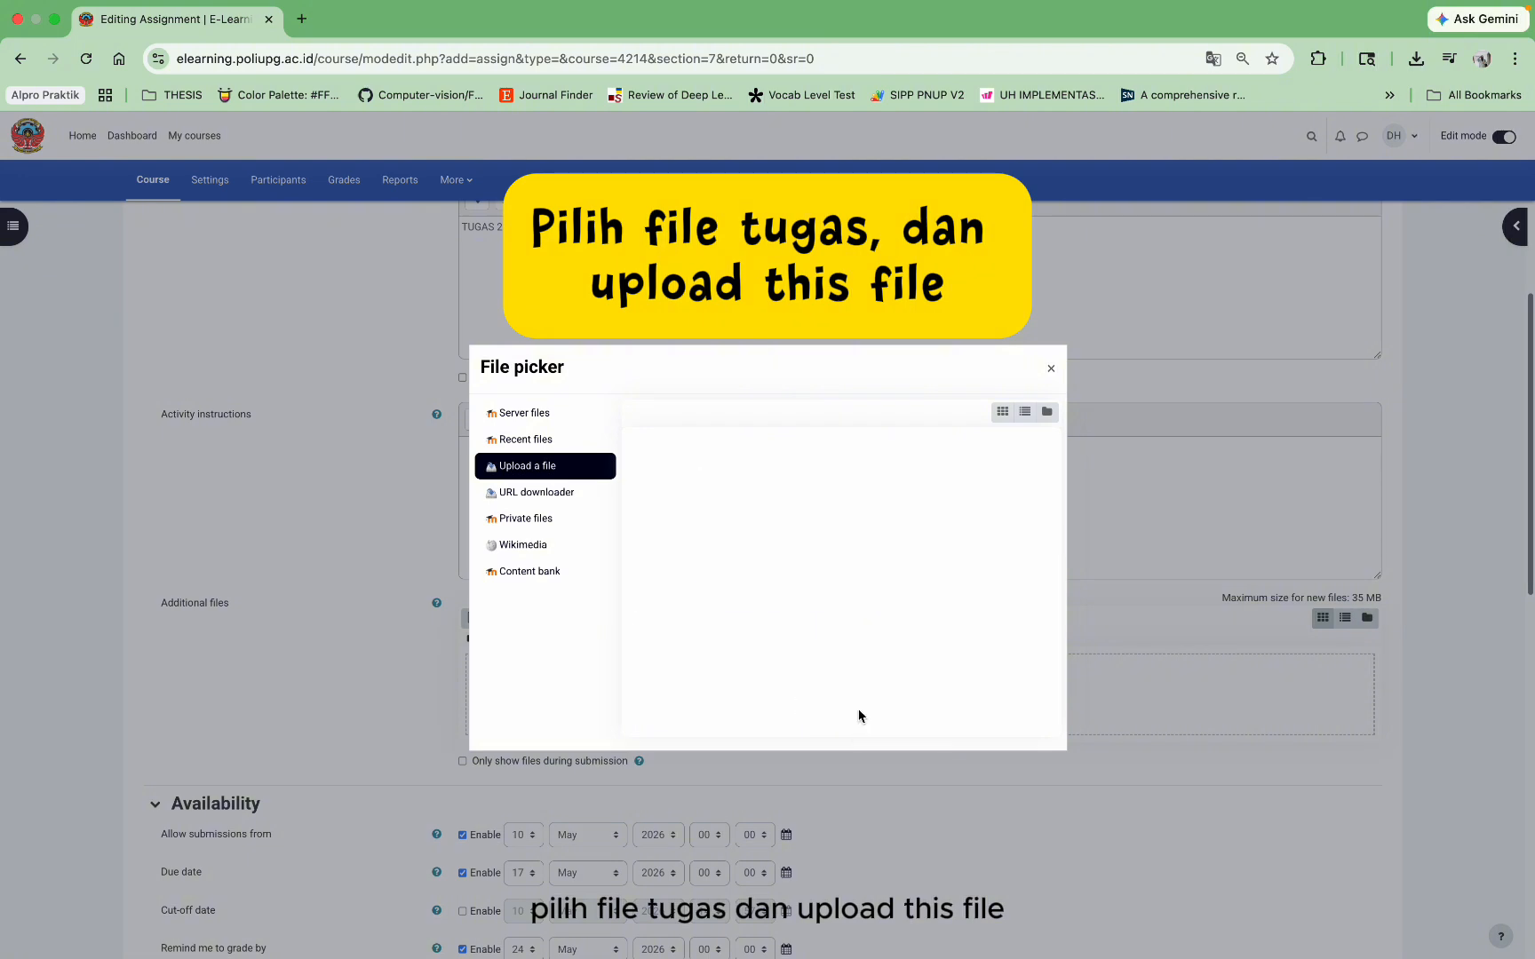
Step: Set the assignment due date to 11 May 2026, 23:59
scroll(583, 771, "down", 3)
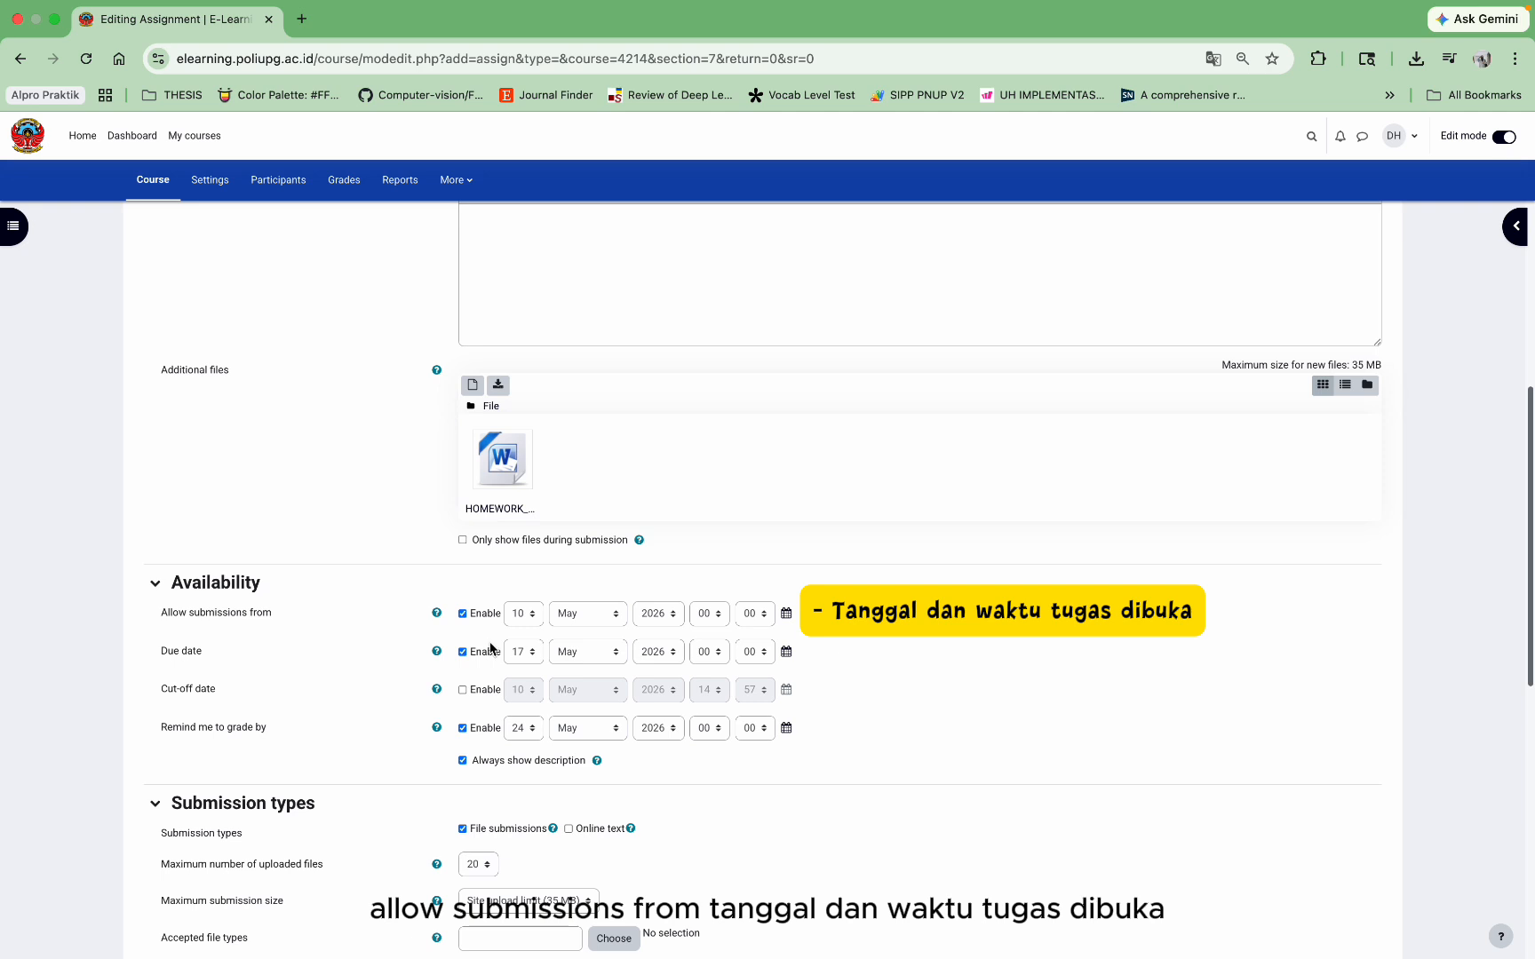
left_click(522, 653)
left_click(519, 657)
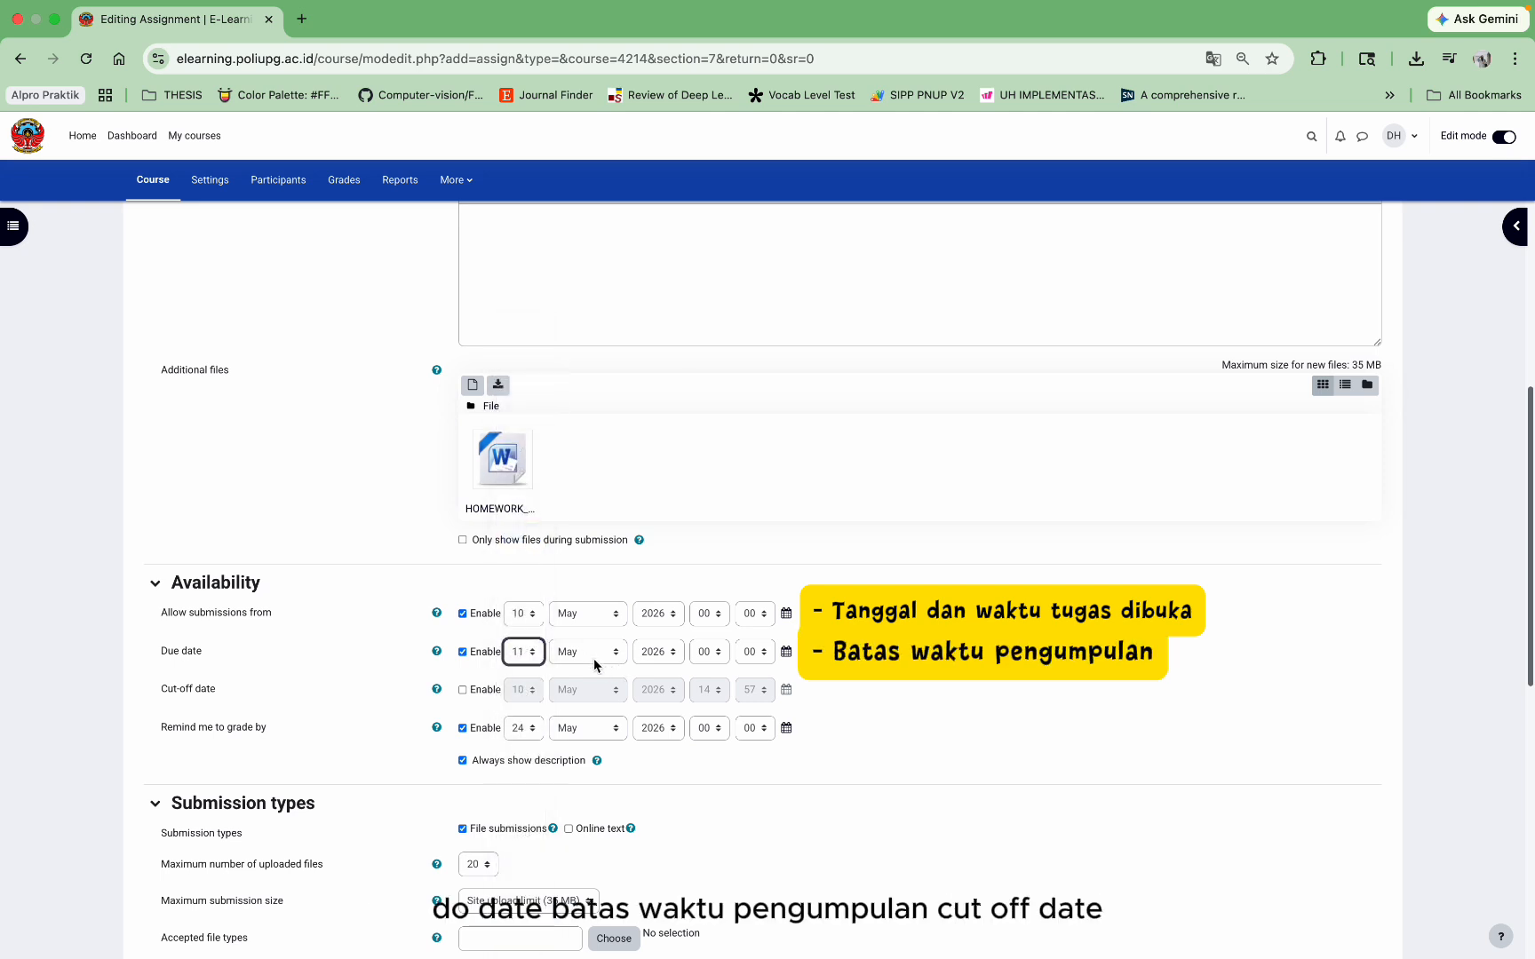
left_click(707, 653)
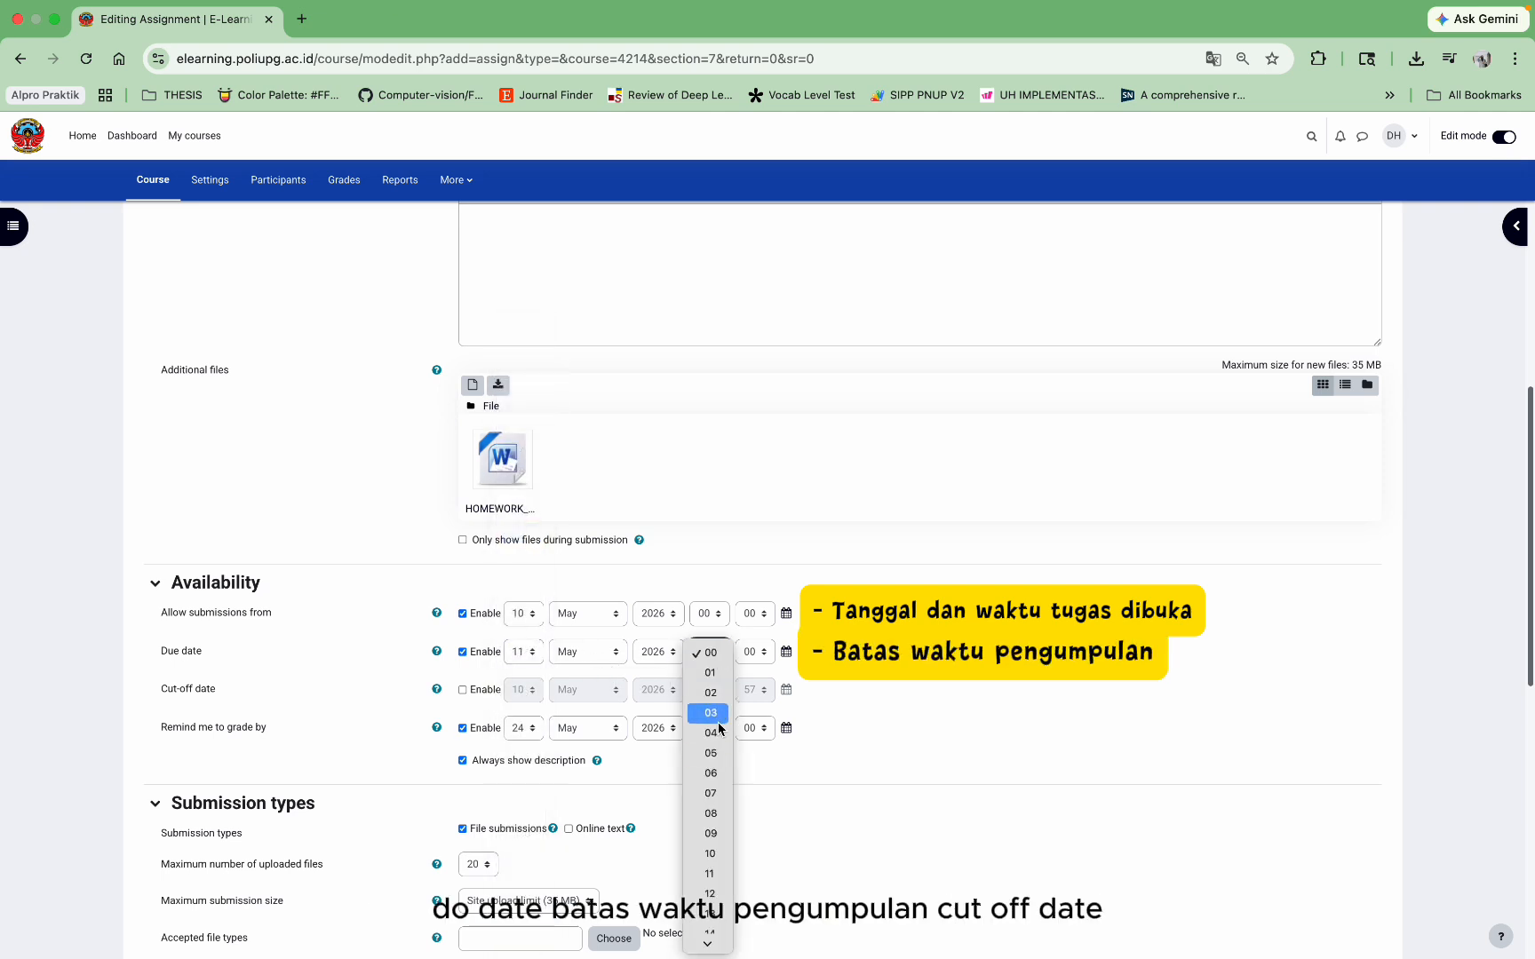
left_click(717, 940)
left_click(755, 652)
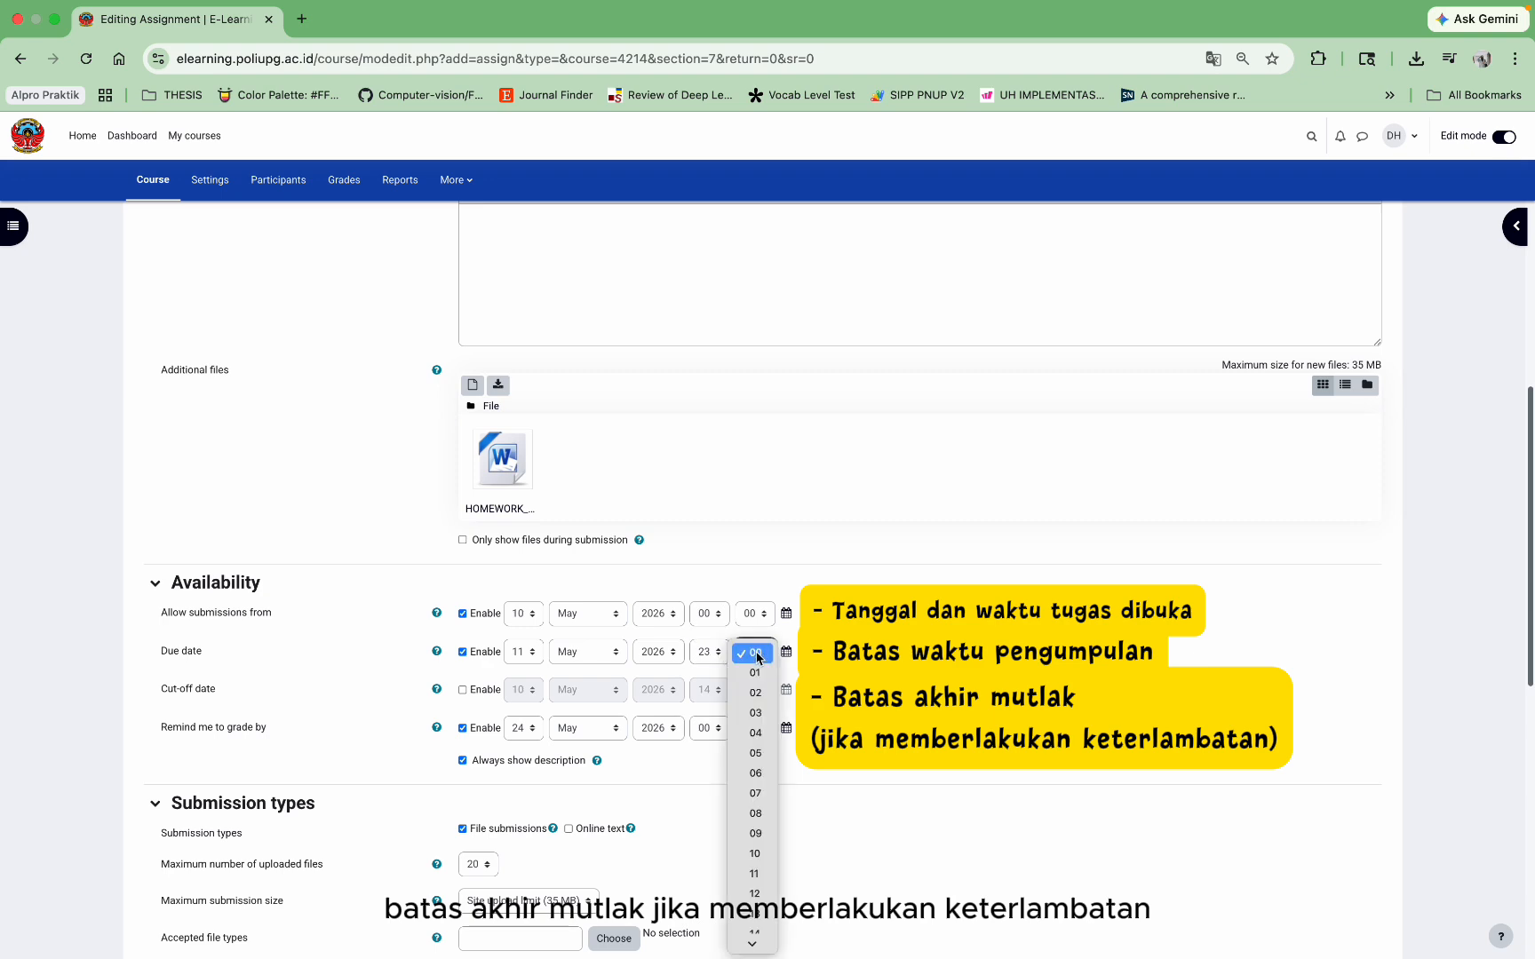
left_click(754, 940)
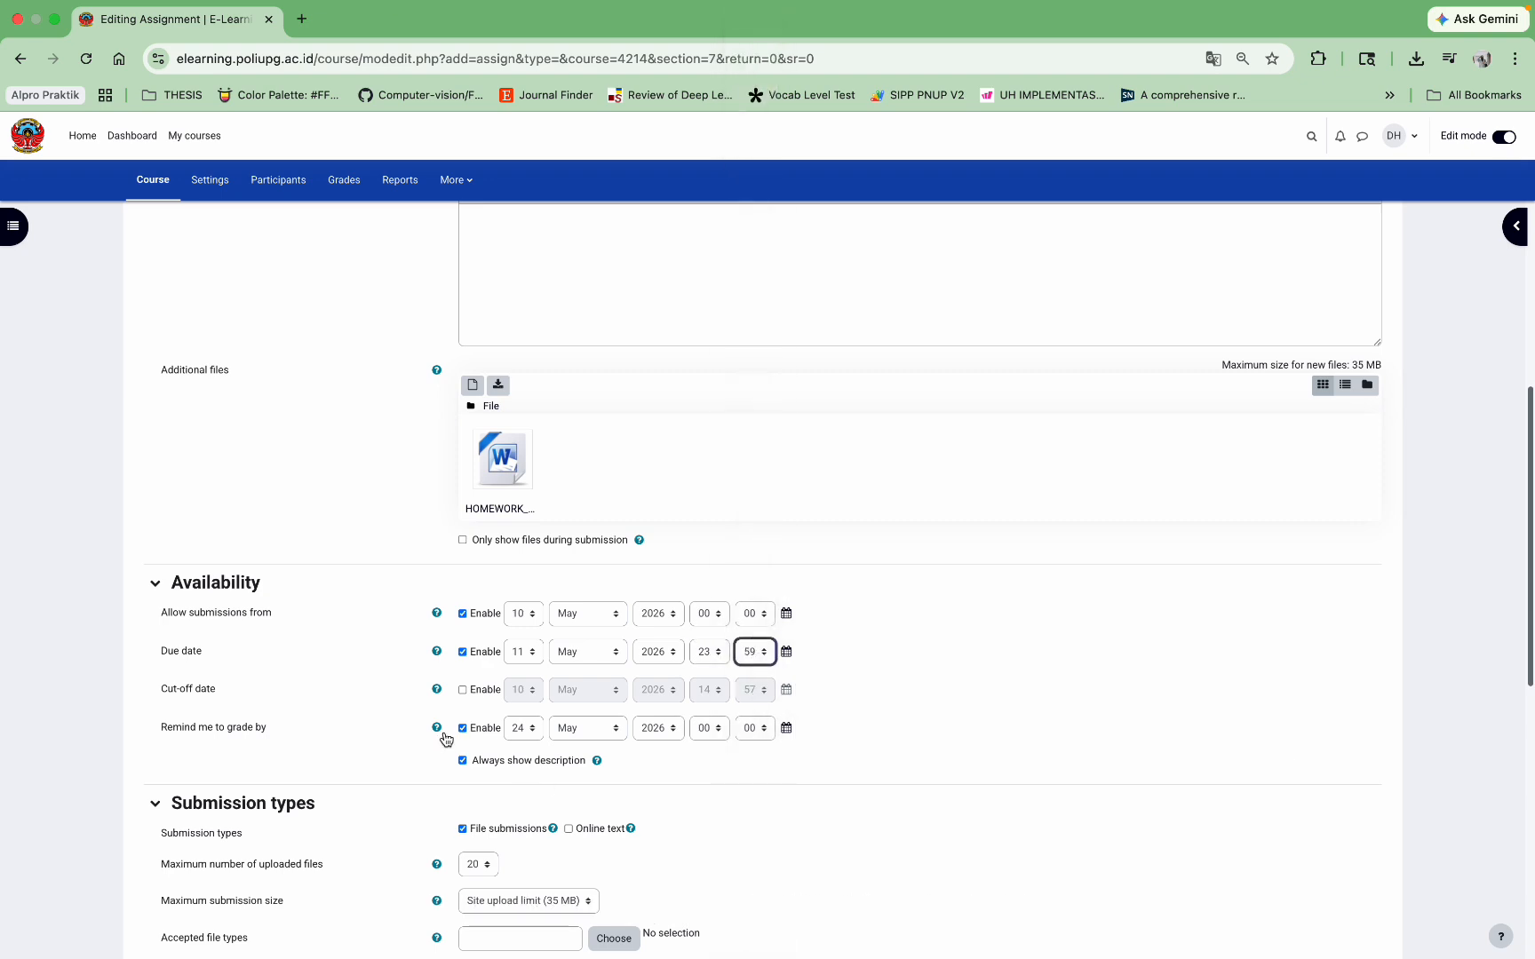
Step: Disable the Remind me to grade by date
left_click(462, 728)
scroll(460, 737, "down", 1)
scroll(460, 737, "down", 3)
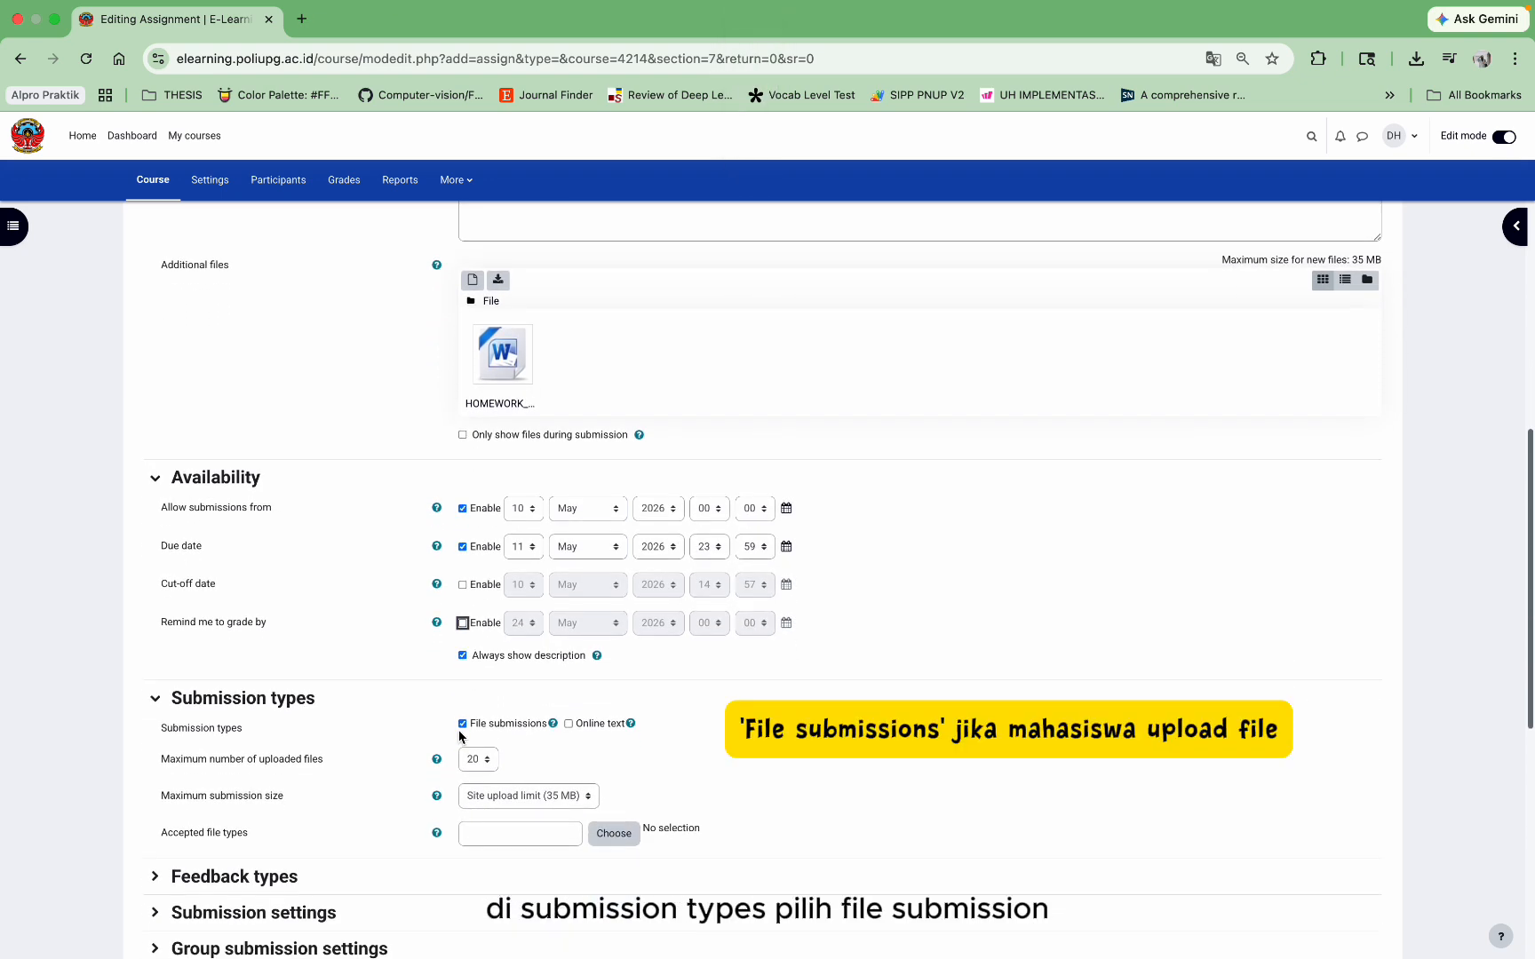
scroll(460, 737, "down", 1)
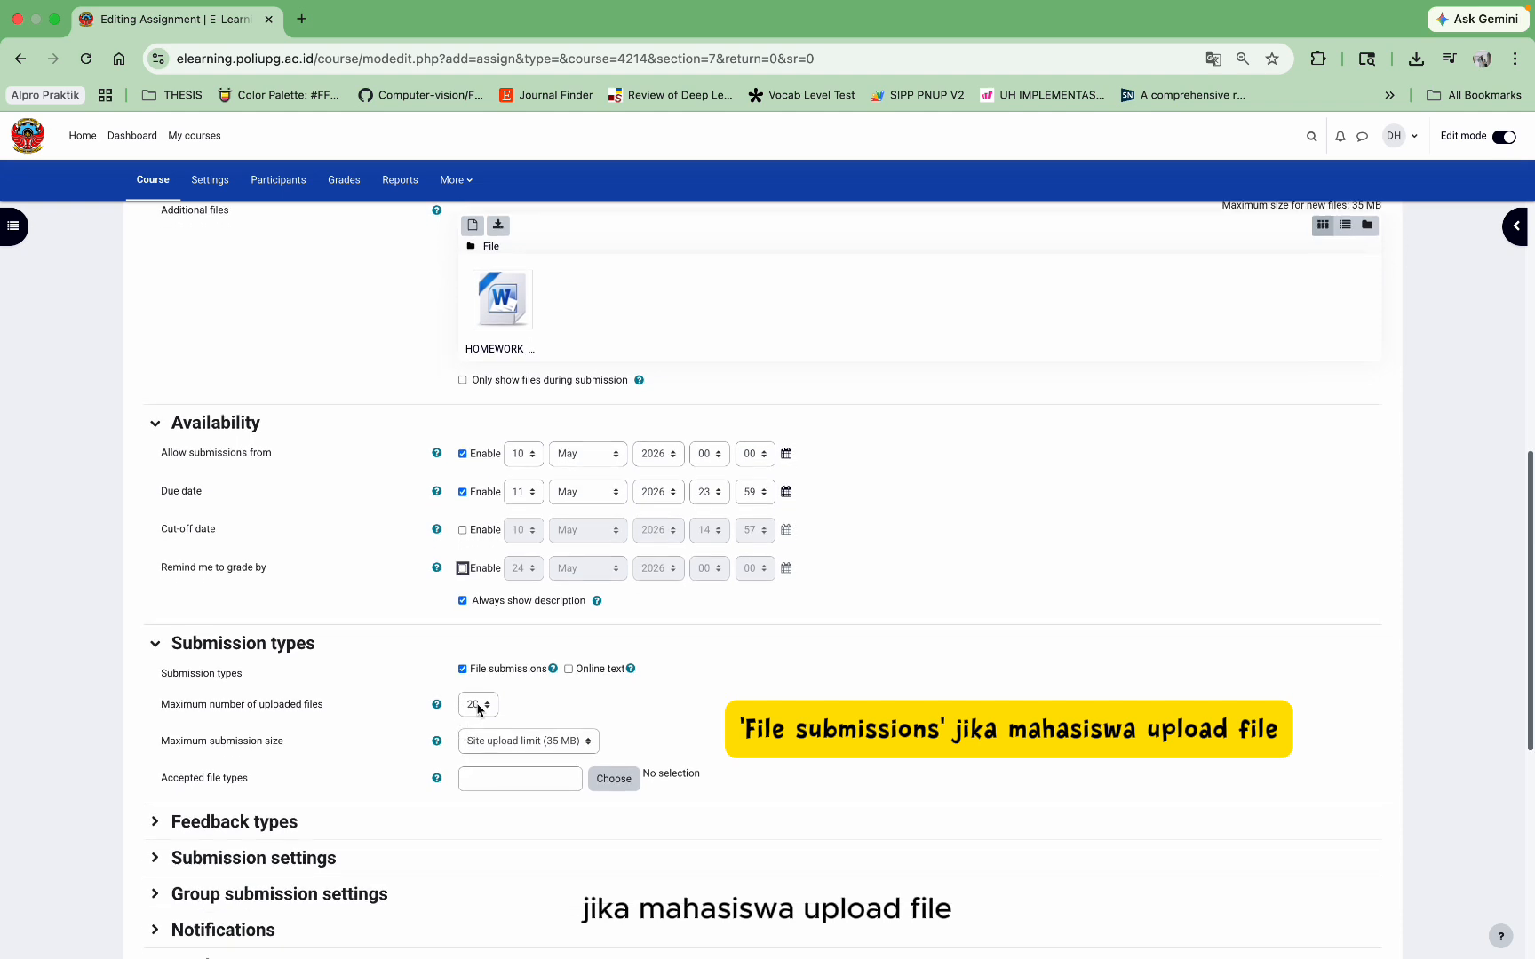
Step: Limit submissions to 1 file of at most 2 MB, accepting only PDF
left_click(471, 704)
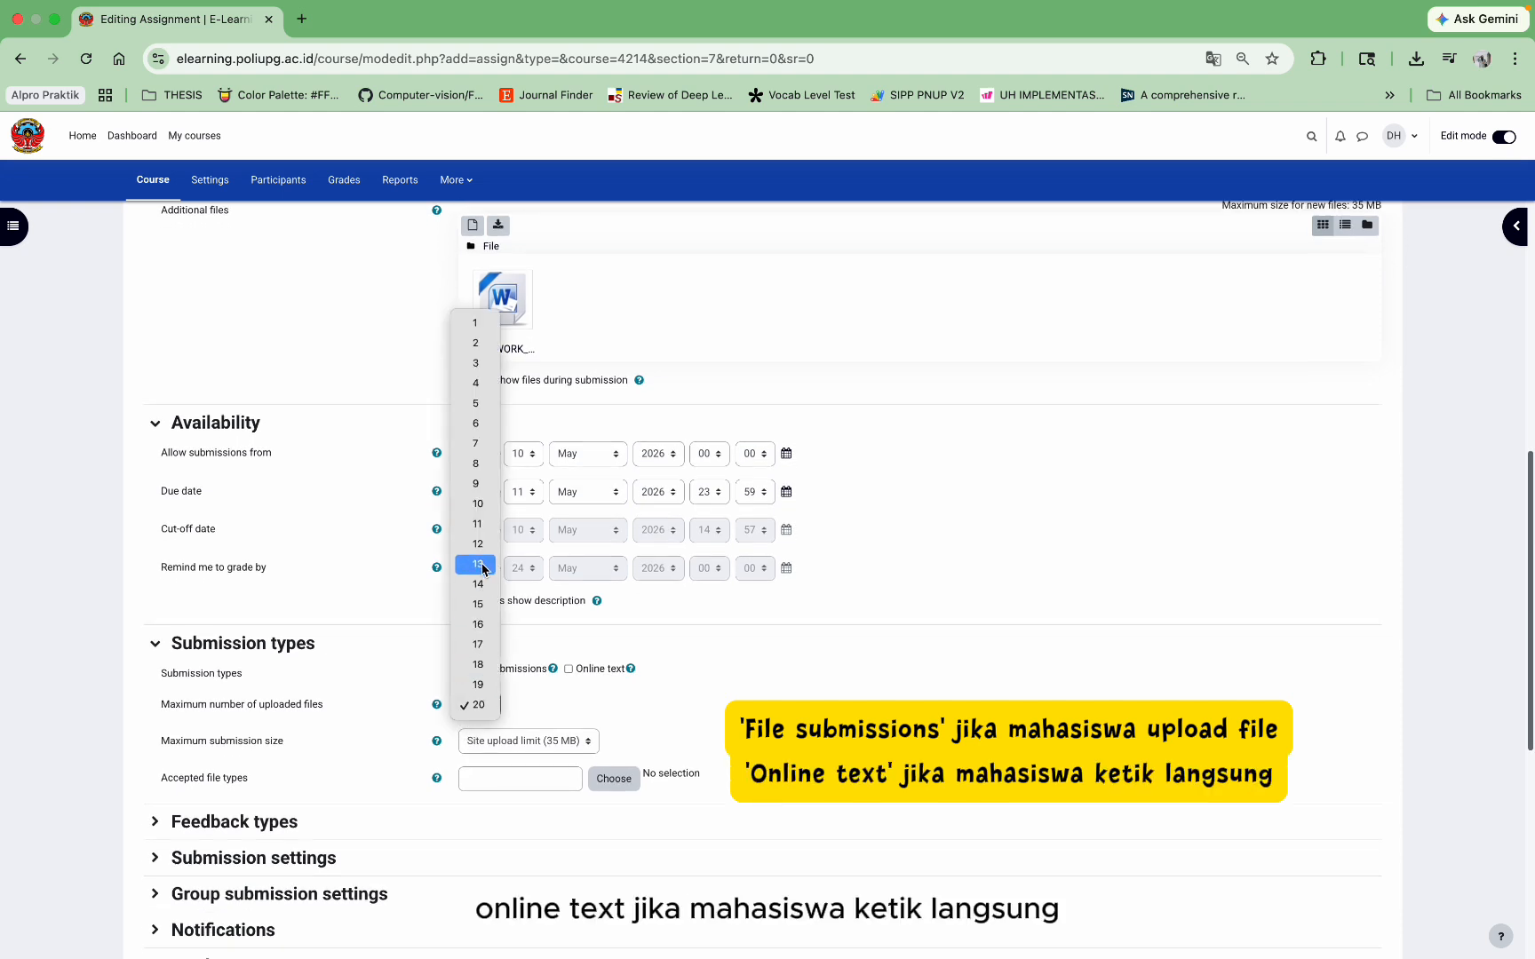
left_click(456, 329)
left_click(535, 742)
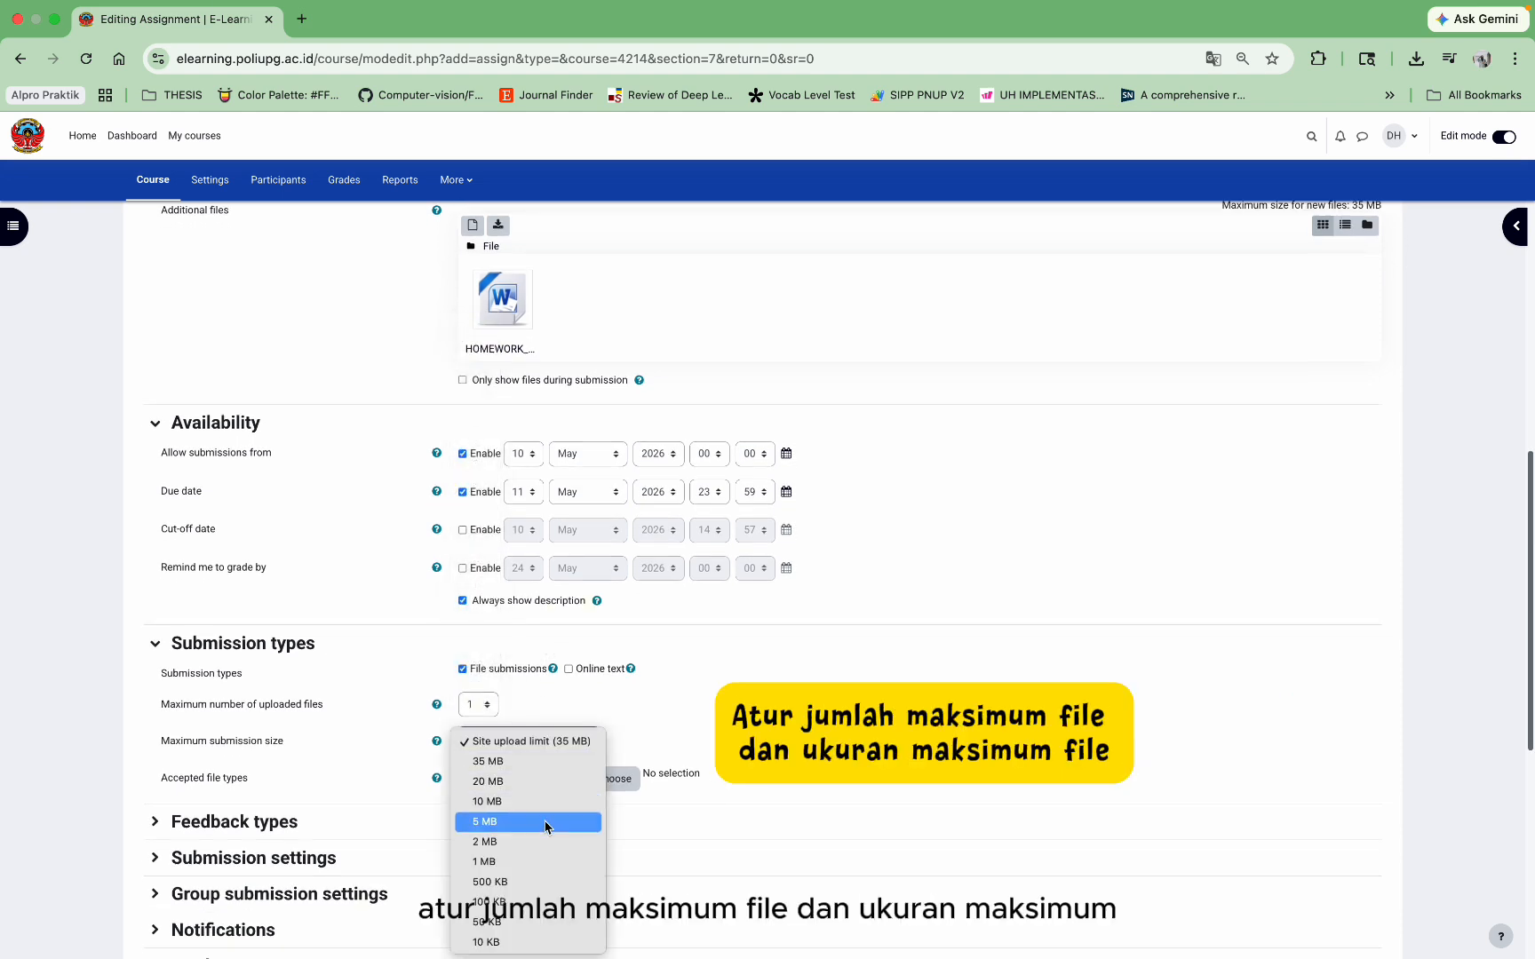
left_click(537, 840)
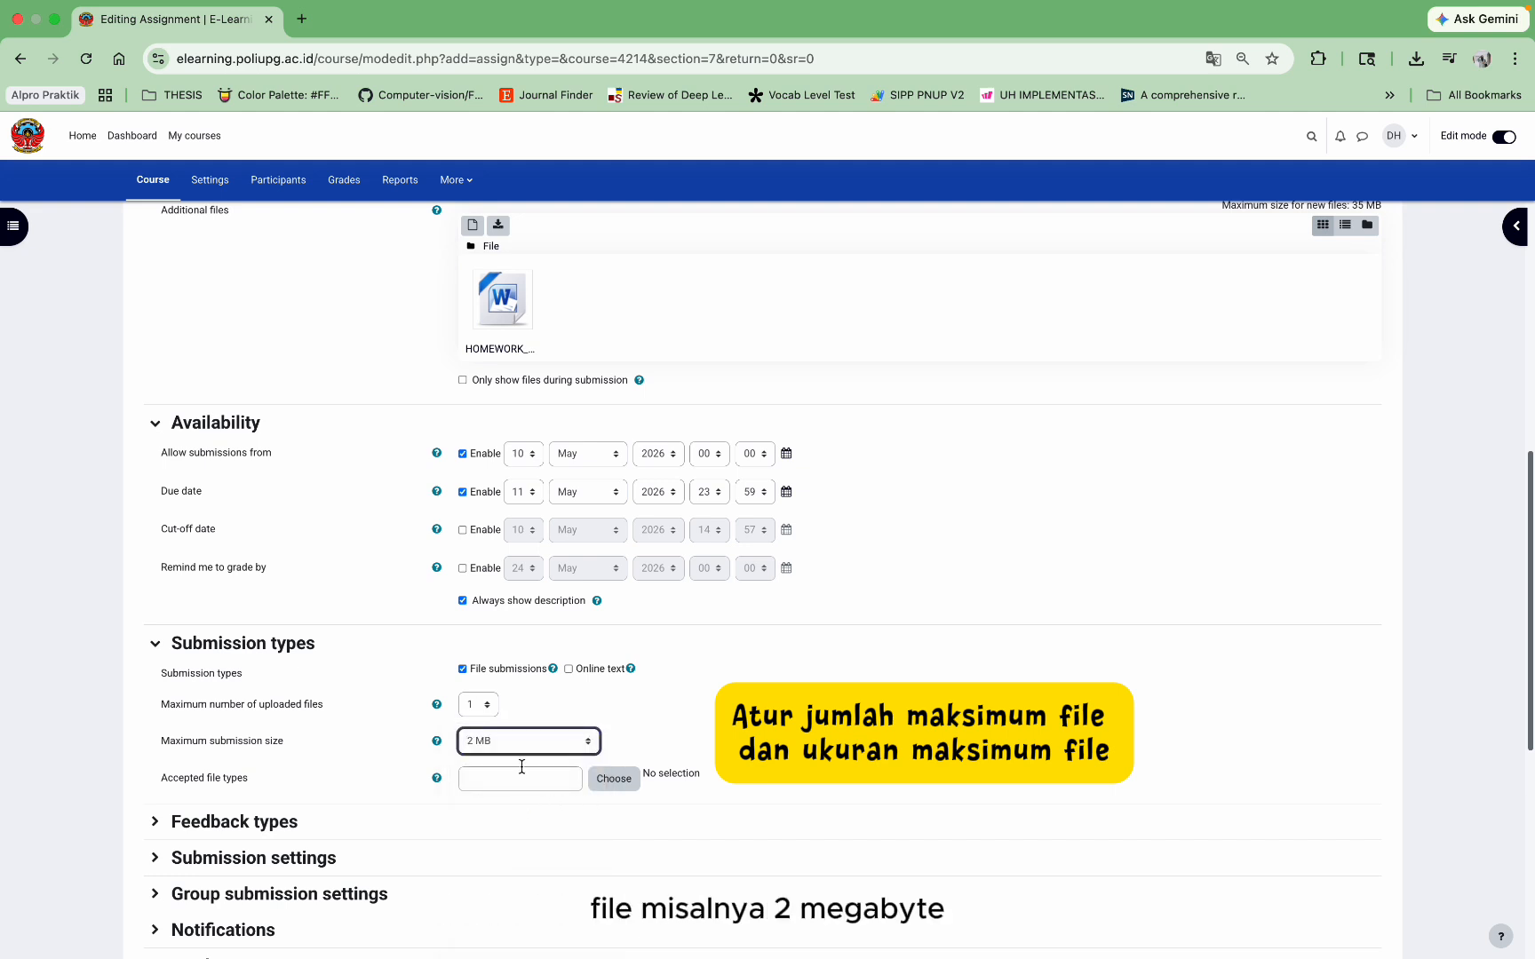
left_click(521, 770)
type("pdf")
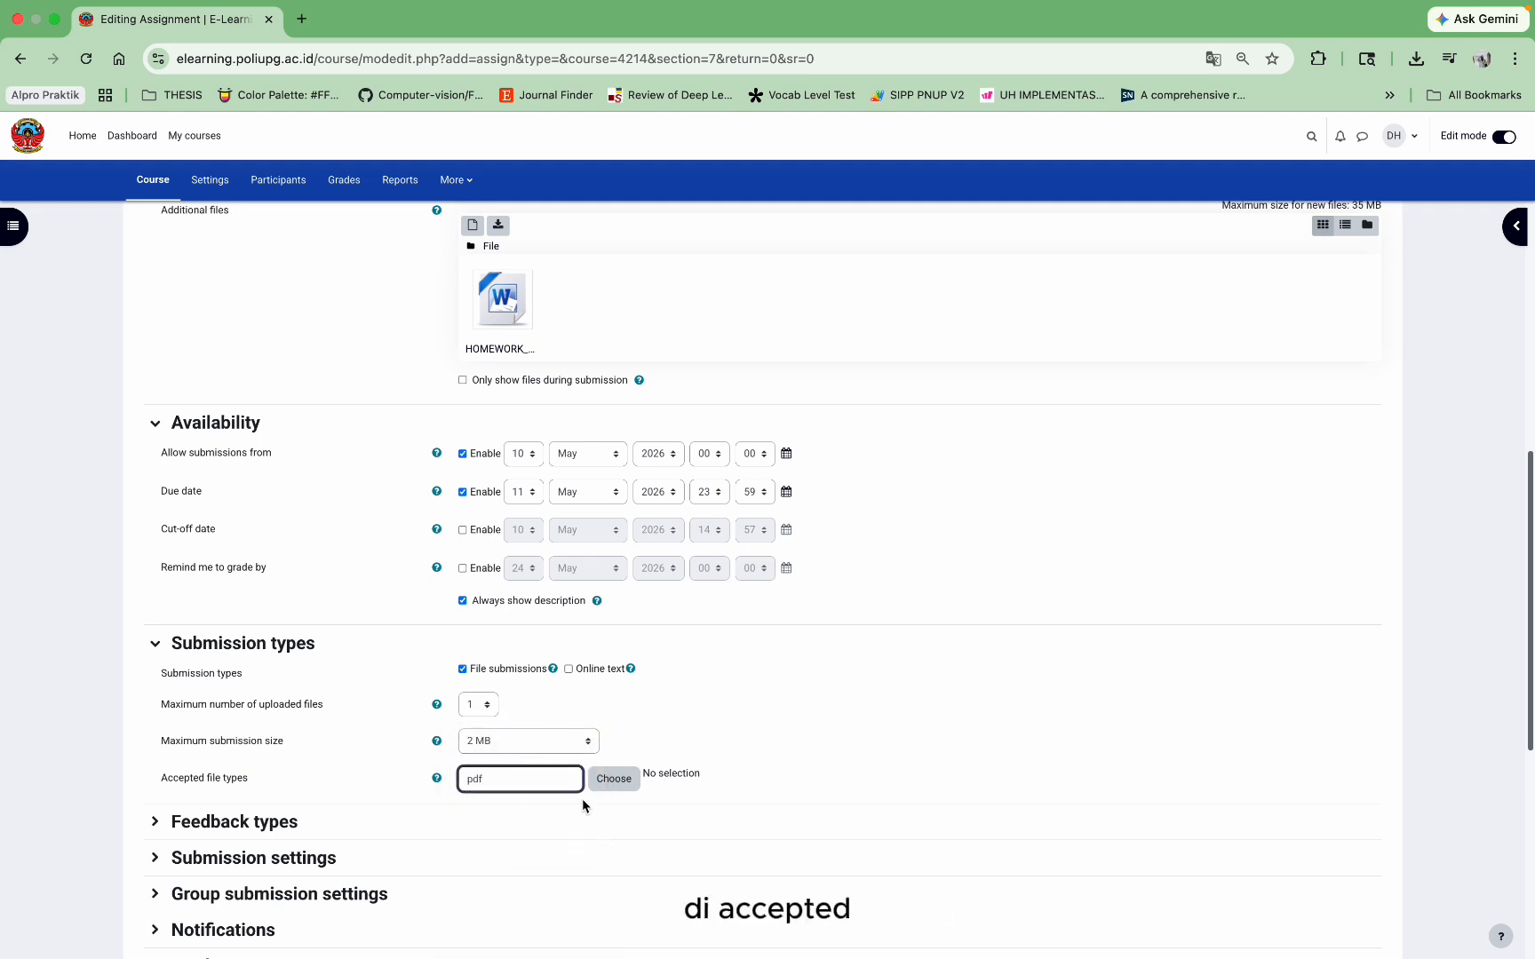
left_click(581, 799)
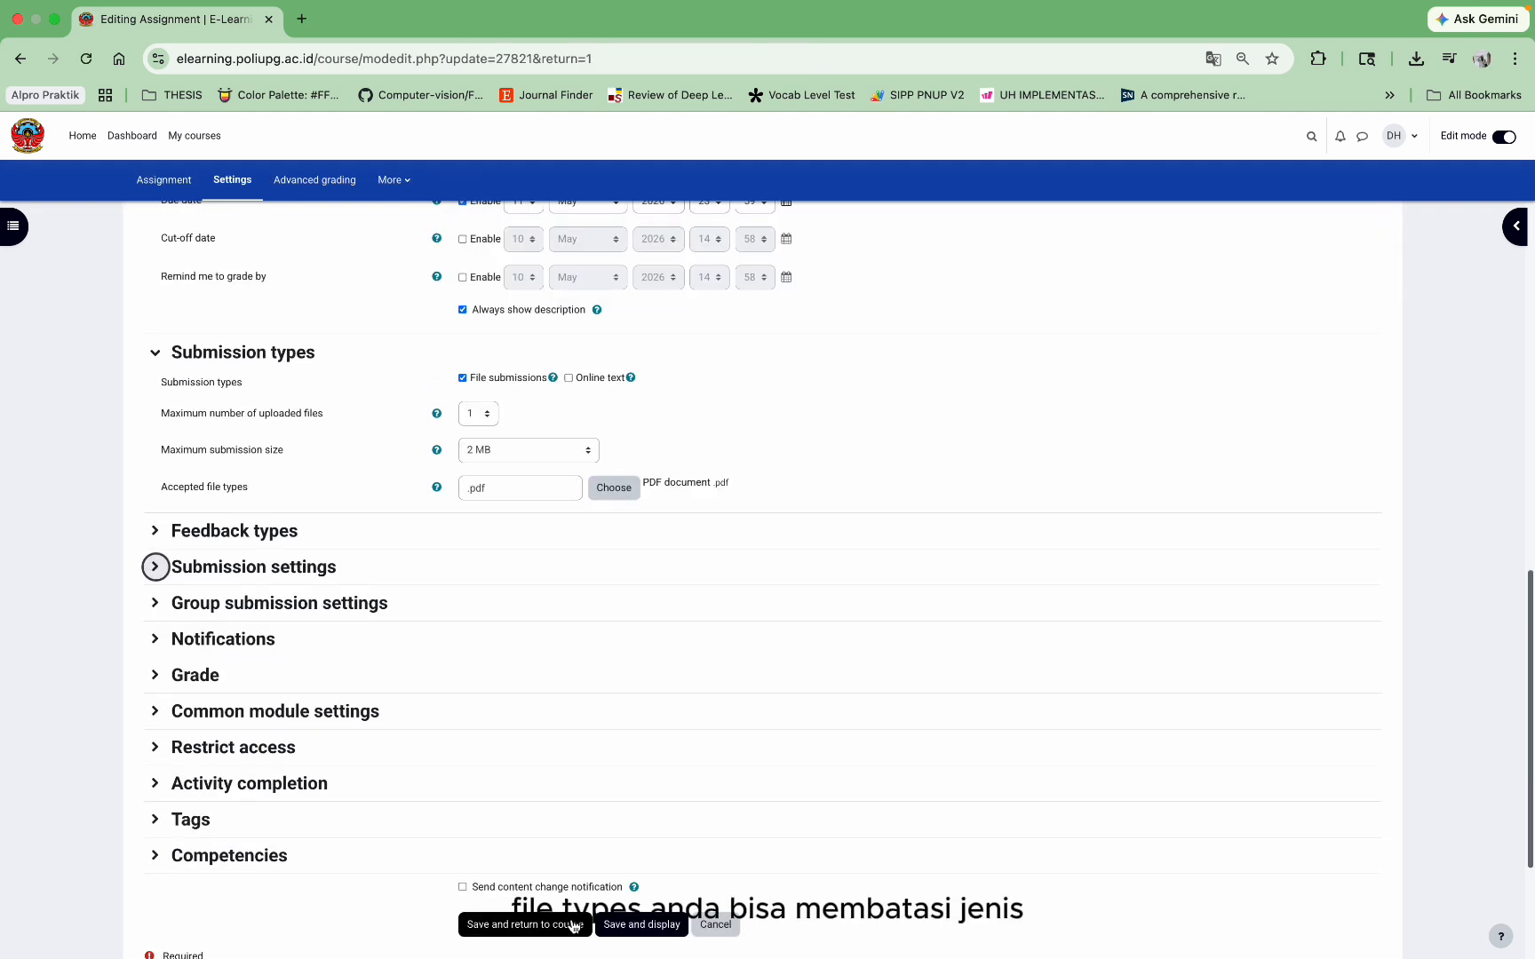
Step: Save TUGAS 2, turn editing off, and open the TUGAS 1 SISKOM ANALOG & DIGITAL submissions list
left_click(574, 927)
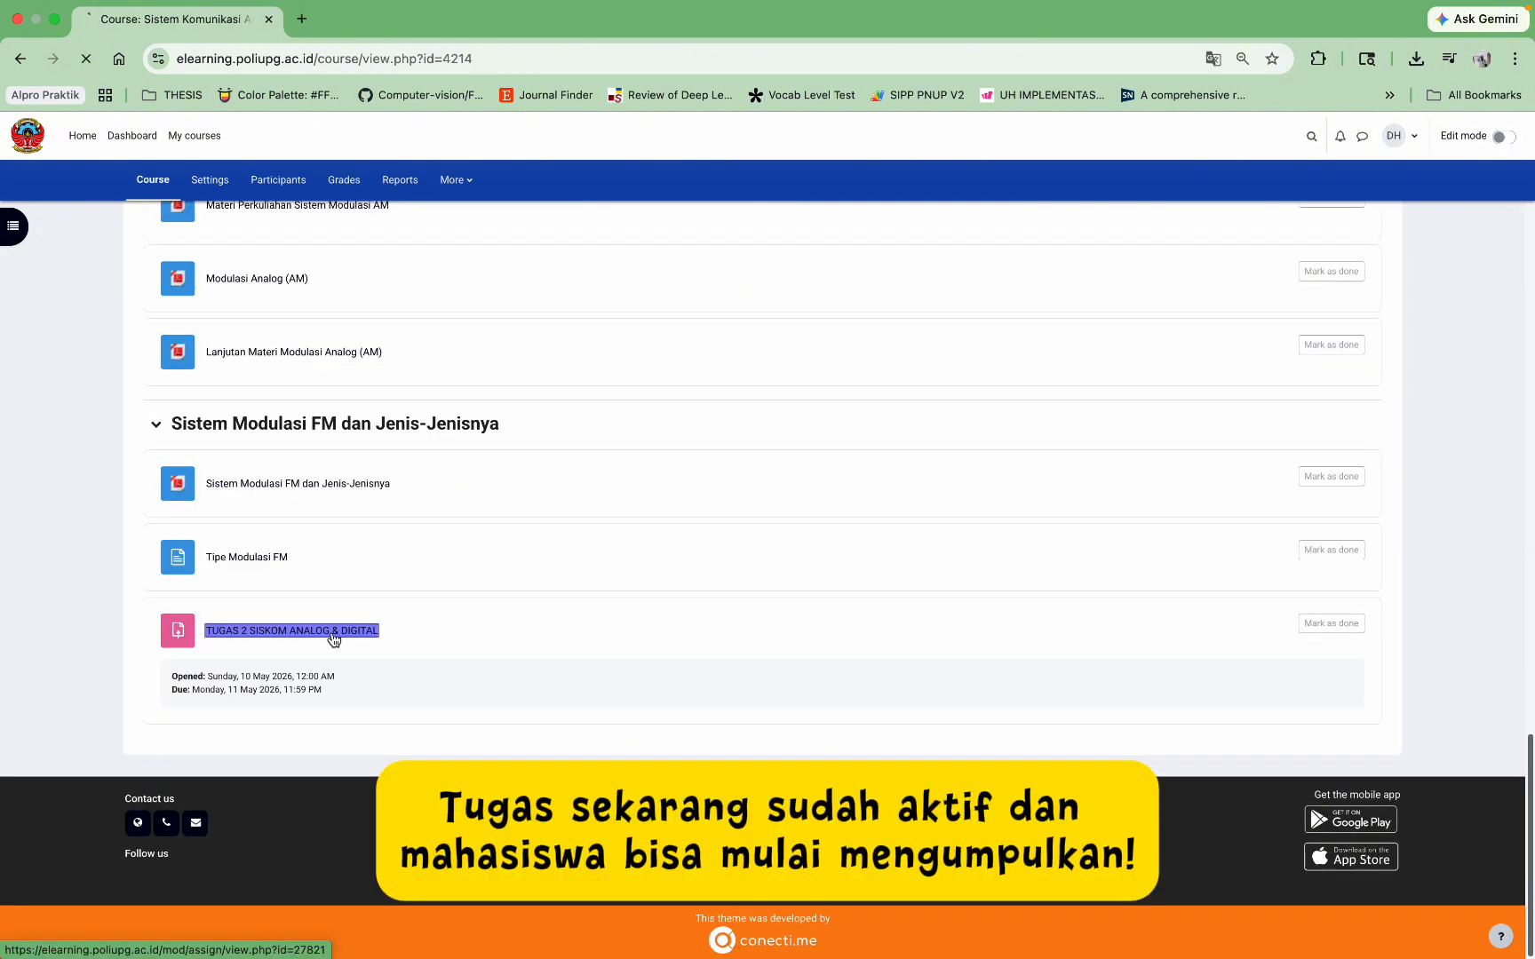
left_click(333, 636)
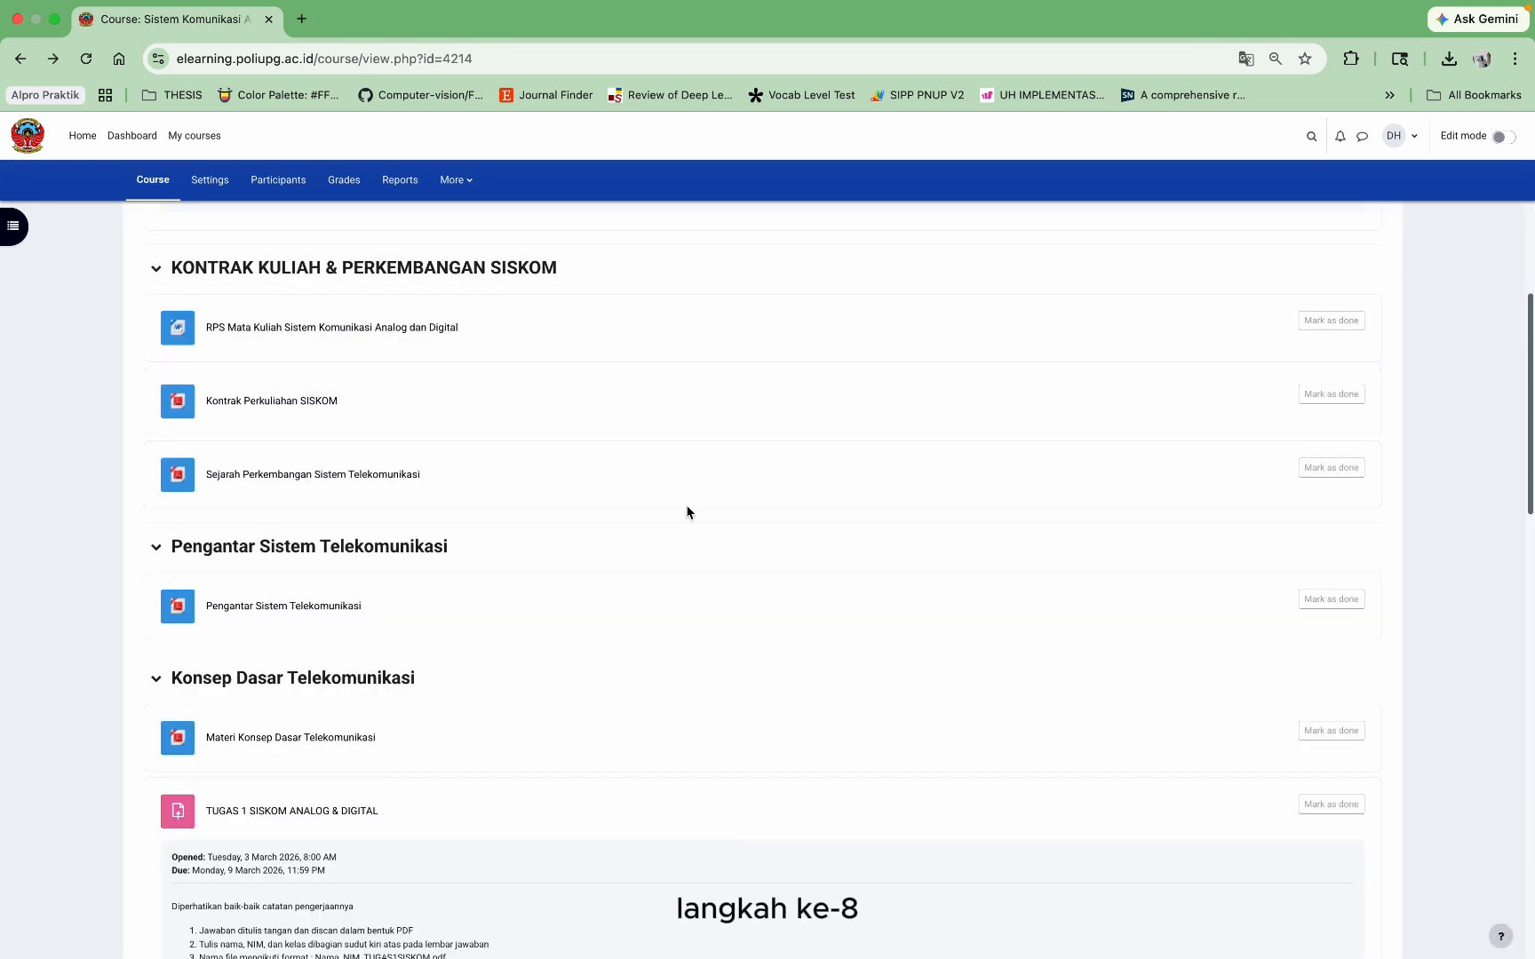
scroll(687, 513, "down", 1)
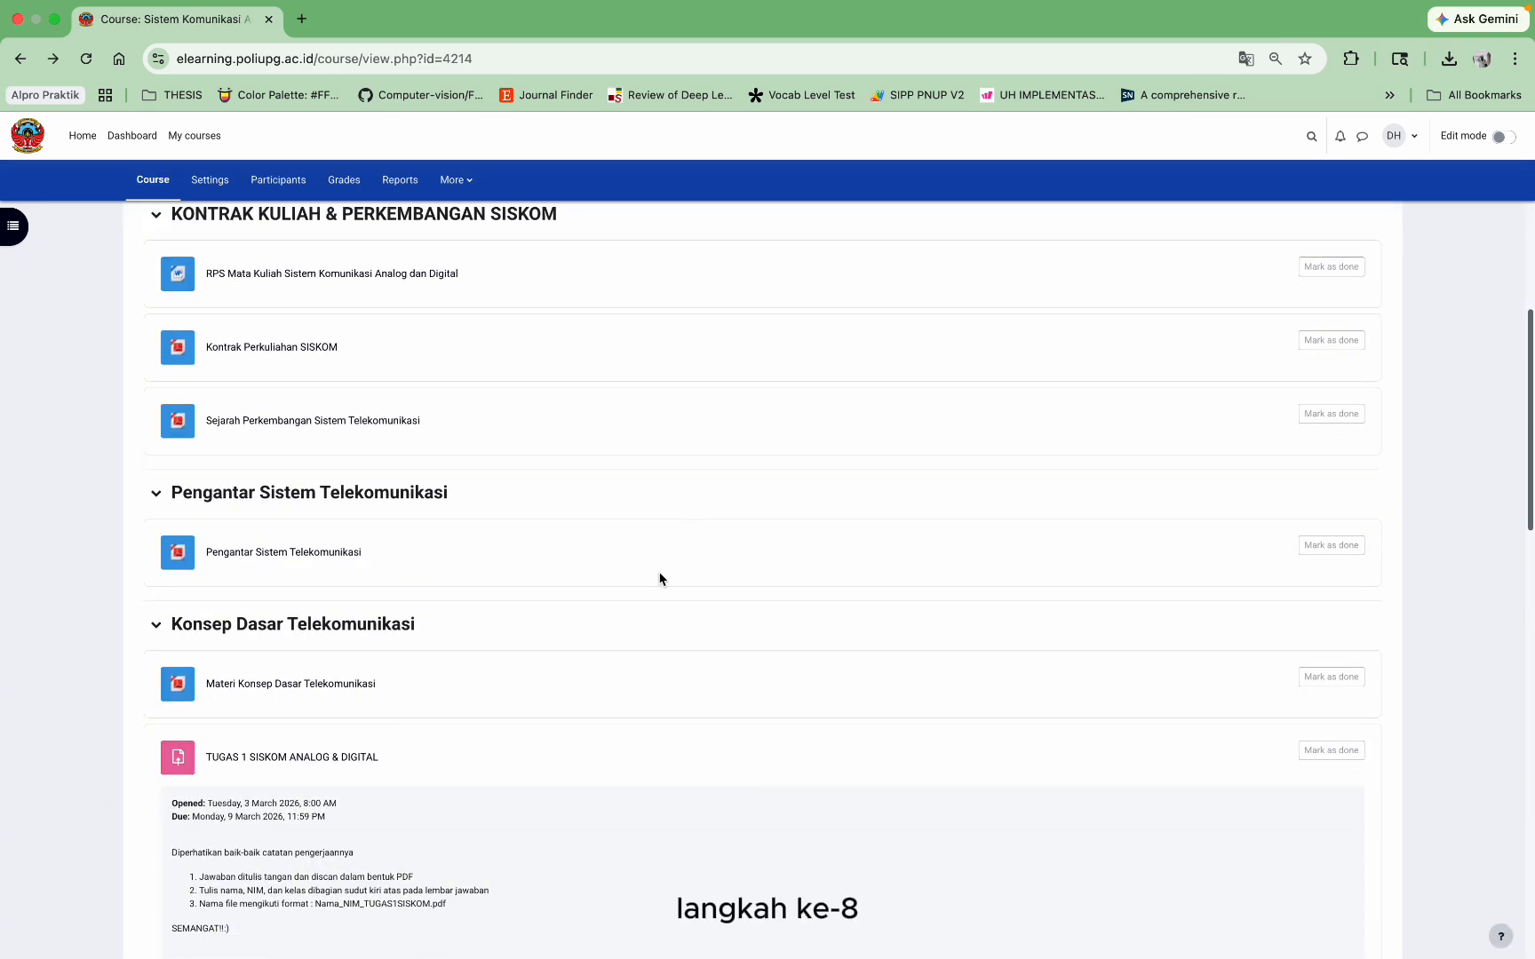
left_click(367, 760)
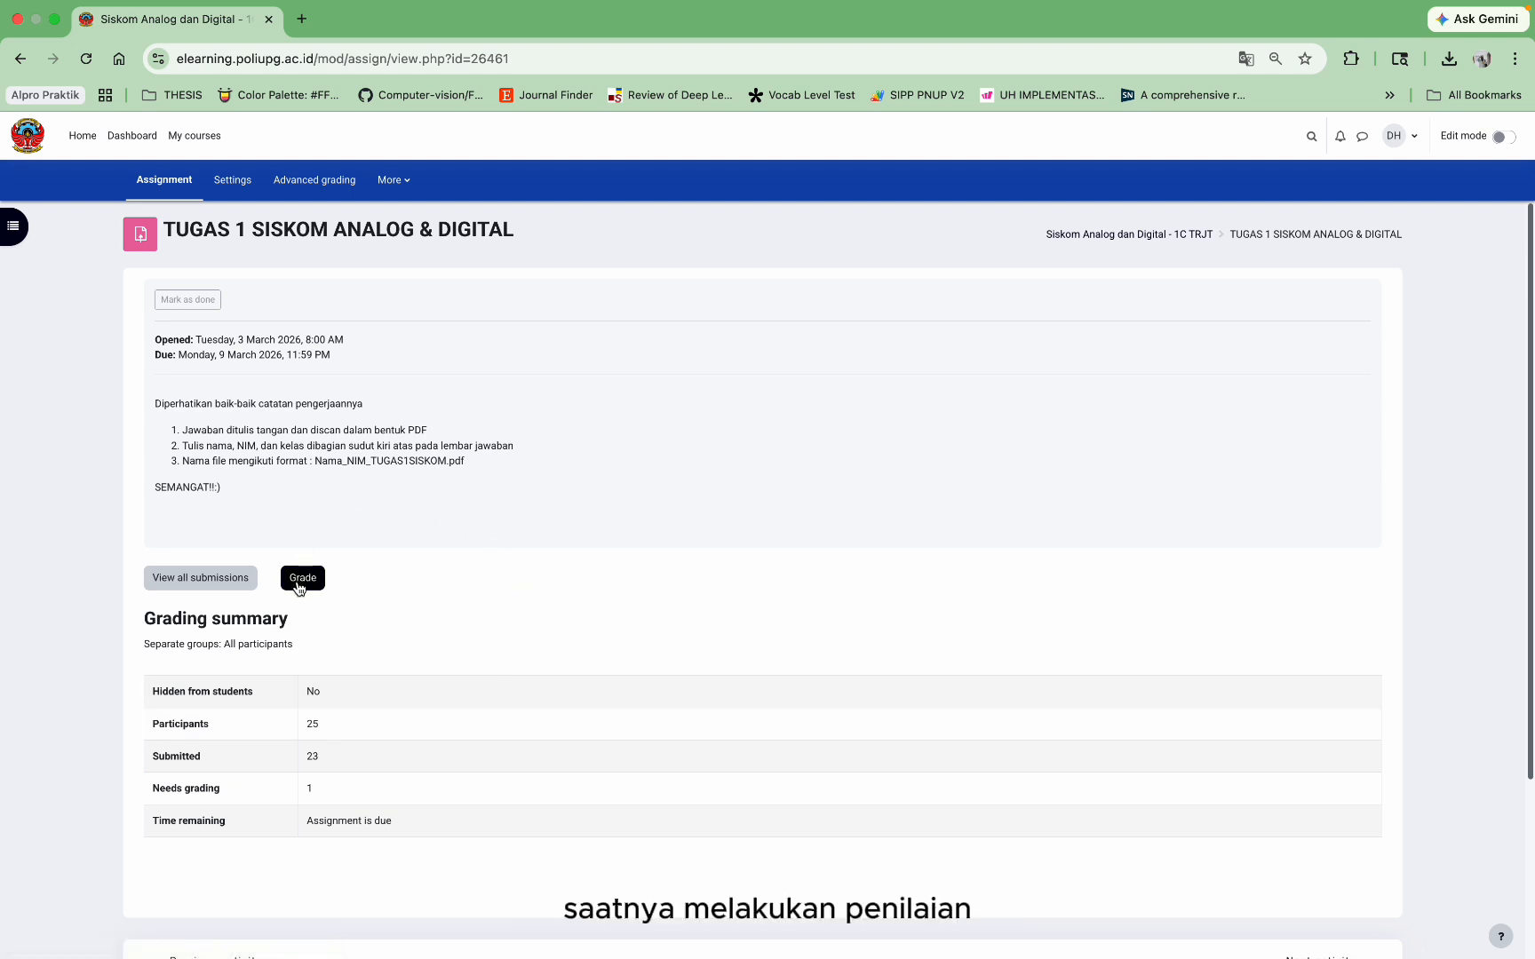
left_click(235, 586)
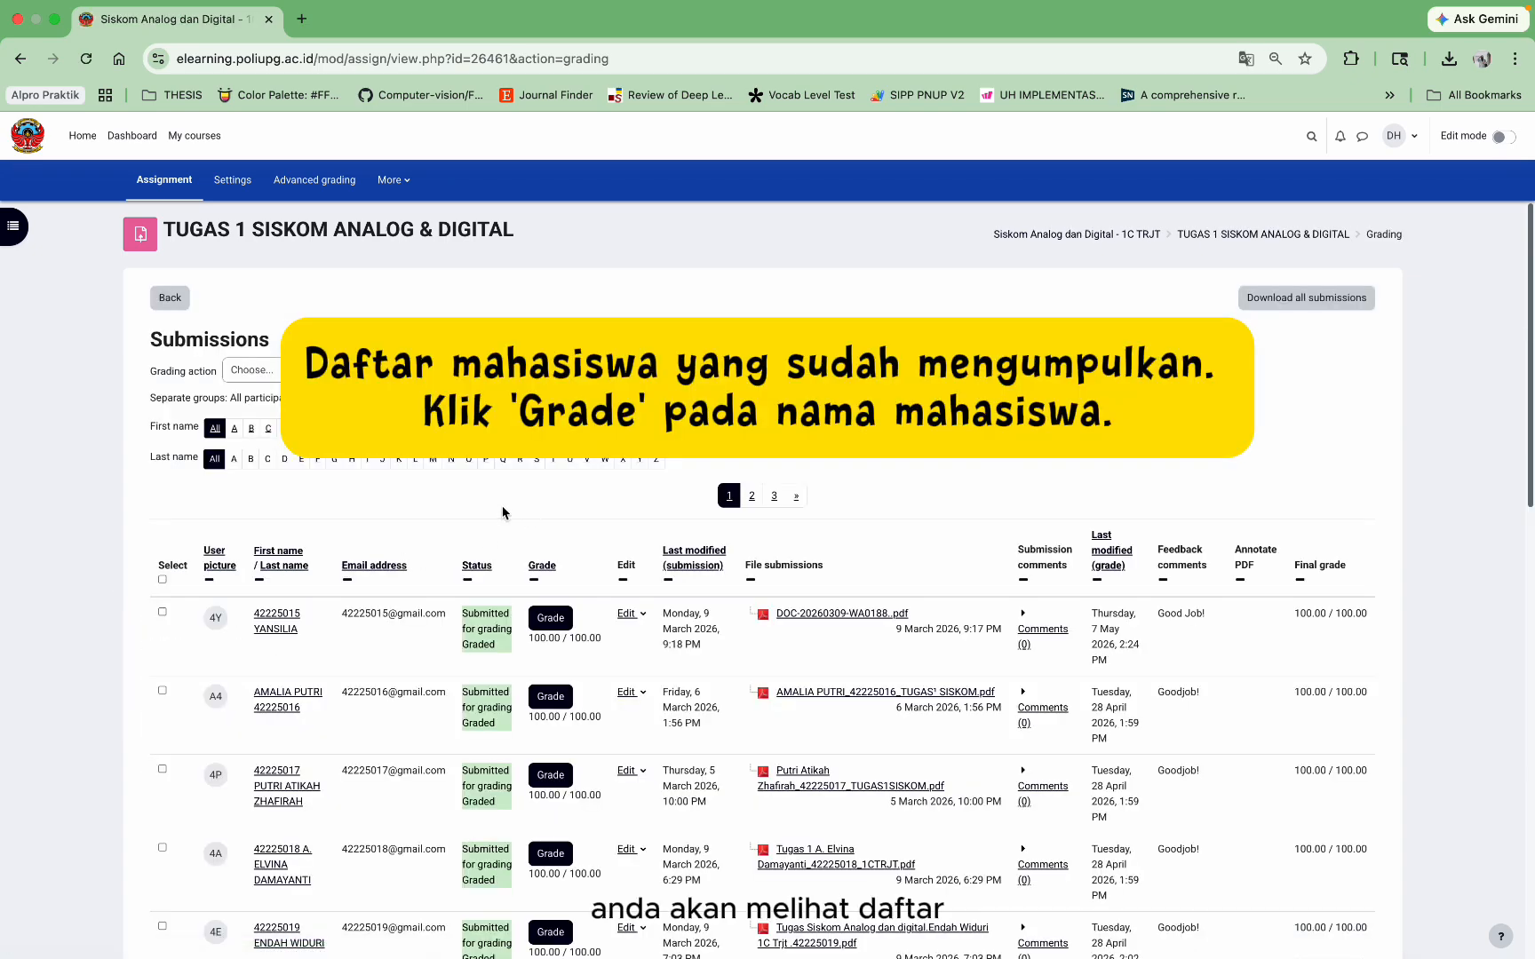
Step: Grade one student's TUGAS 1 submission 100 with the feedback 'Good Job!'
scroll(588, 639, "down", 5)
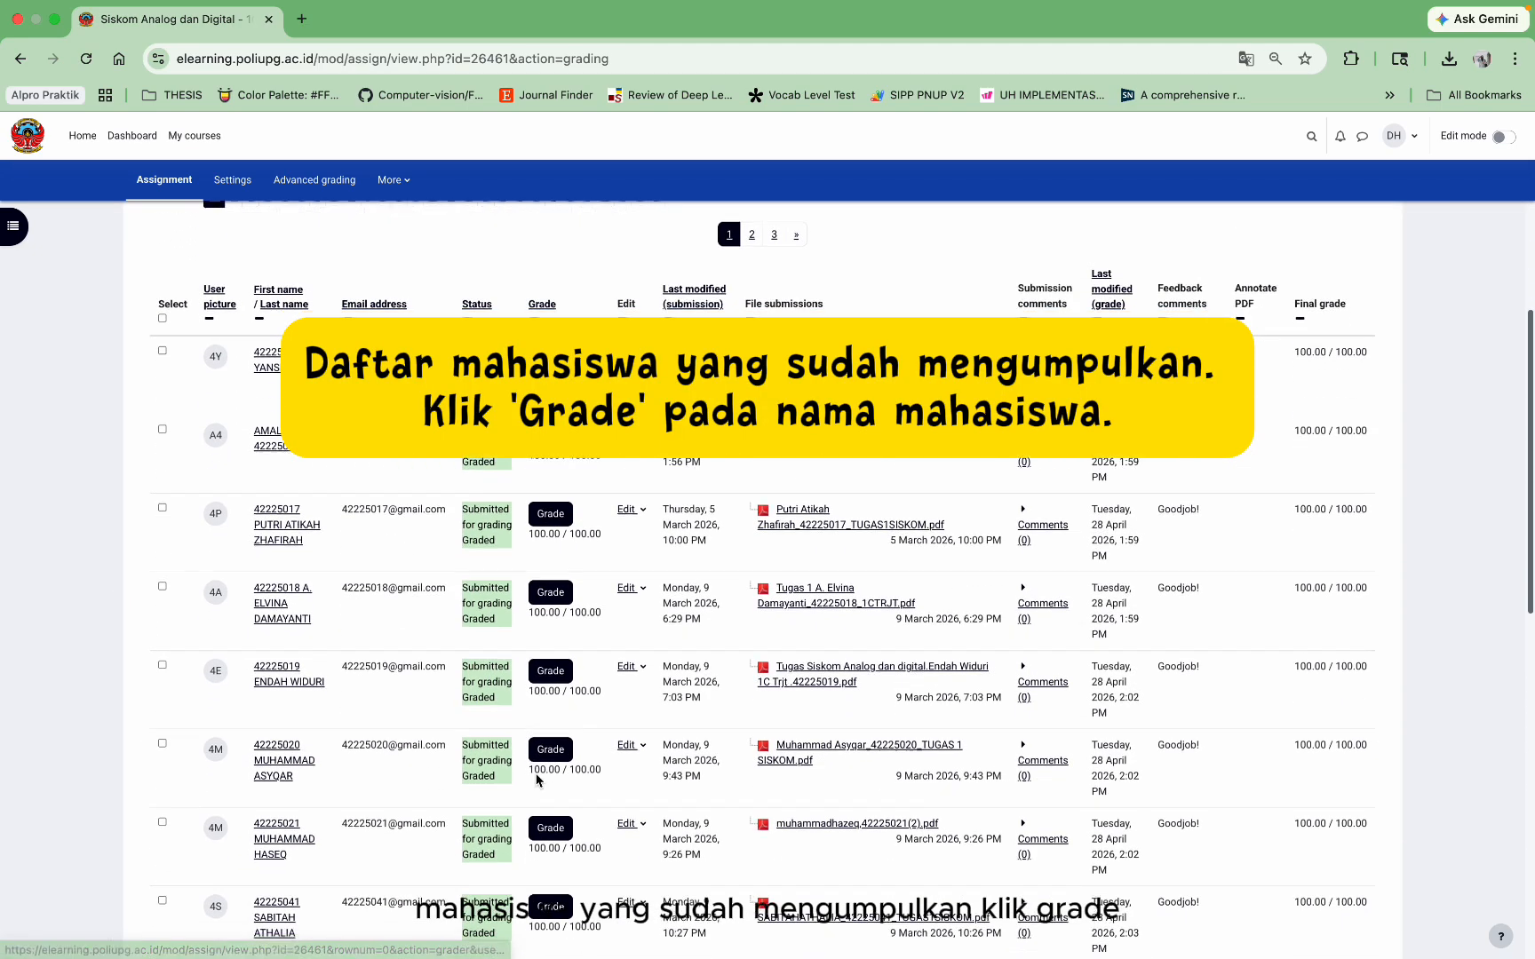
scroll(536, 780, "down", 2)
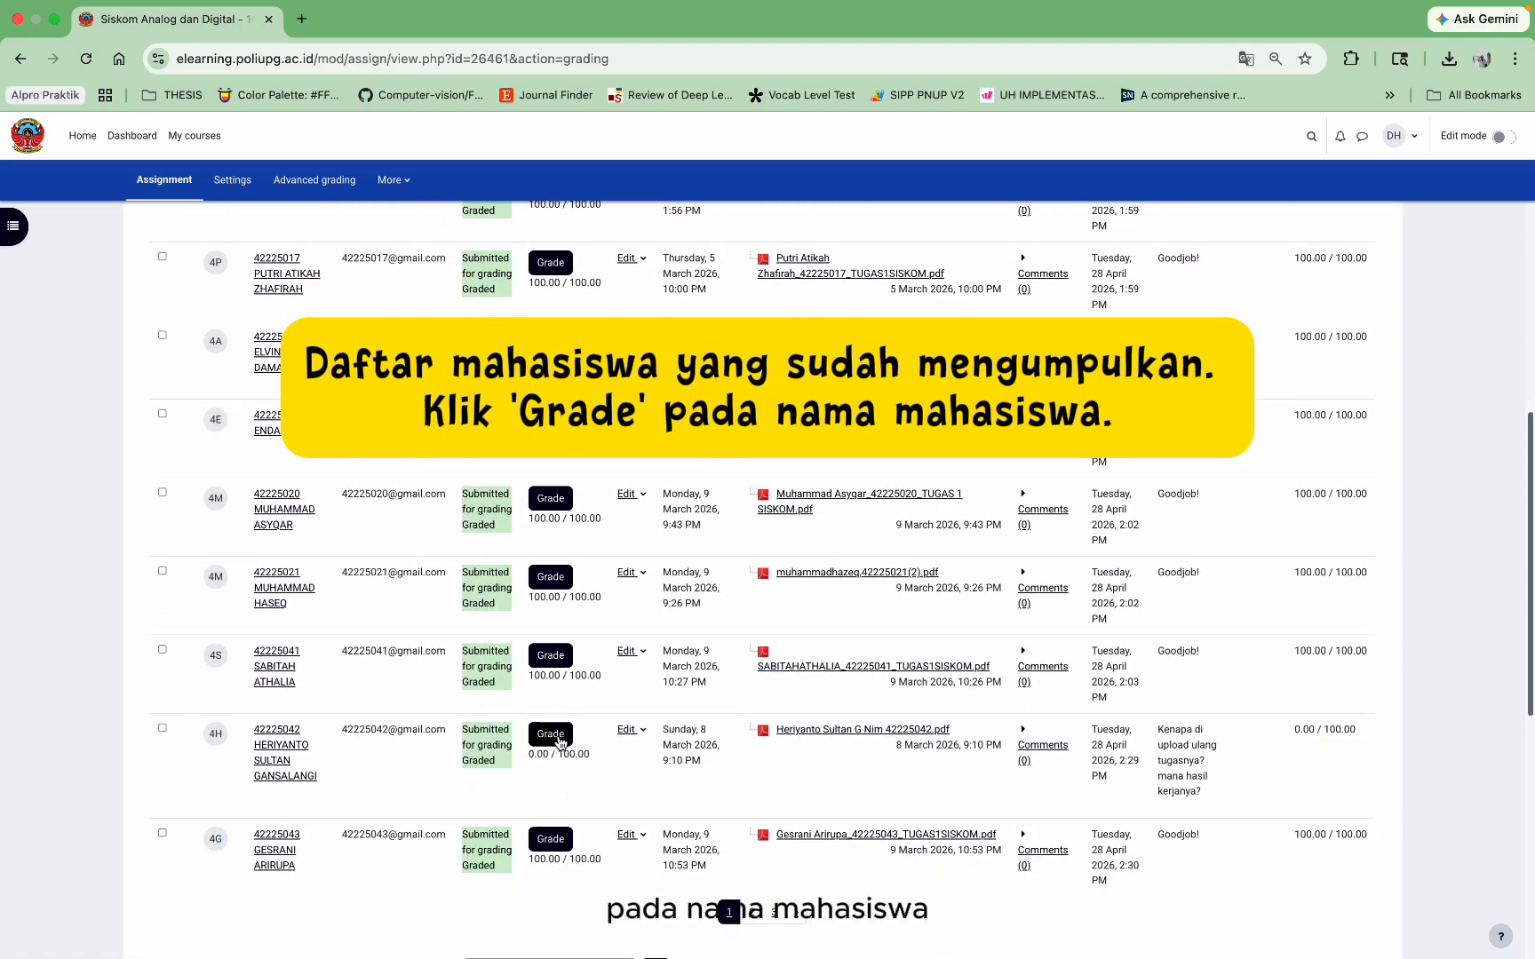
left_click(560, 736)
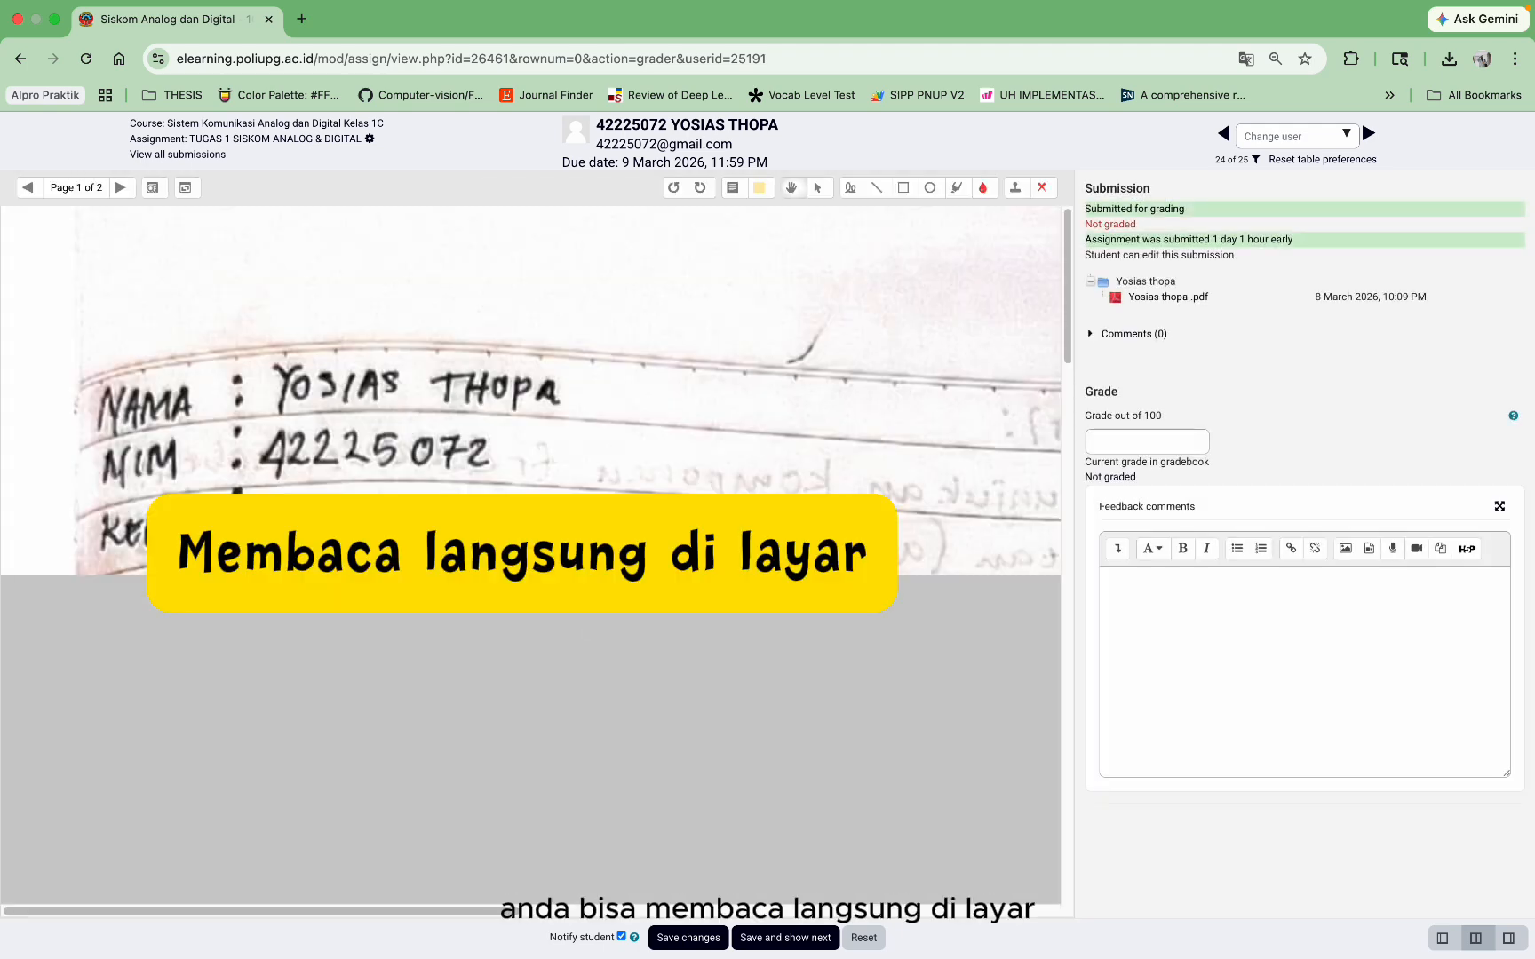
scroll(273, 298, "down", 5)
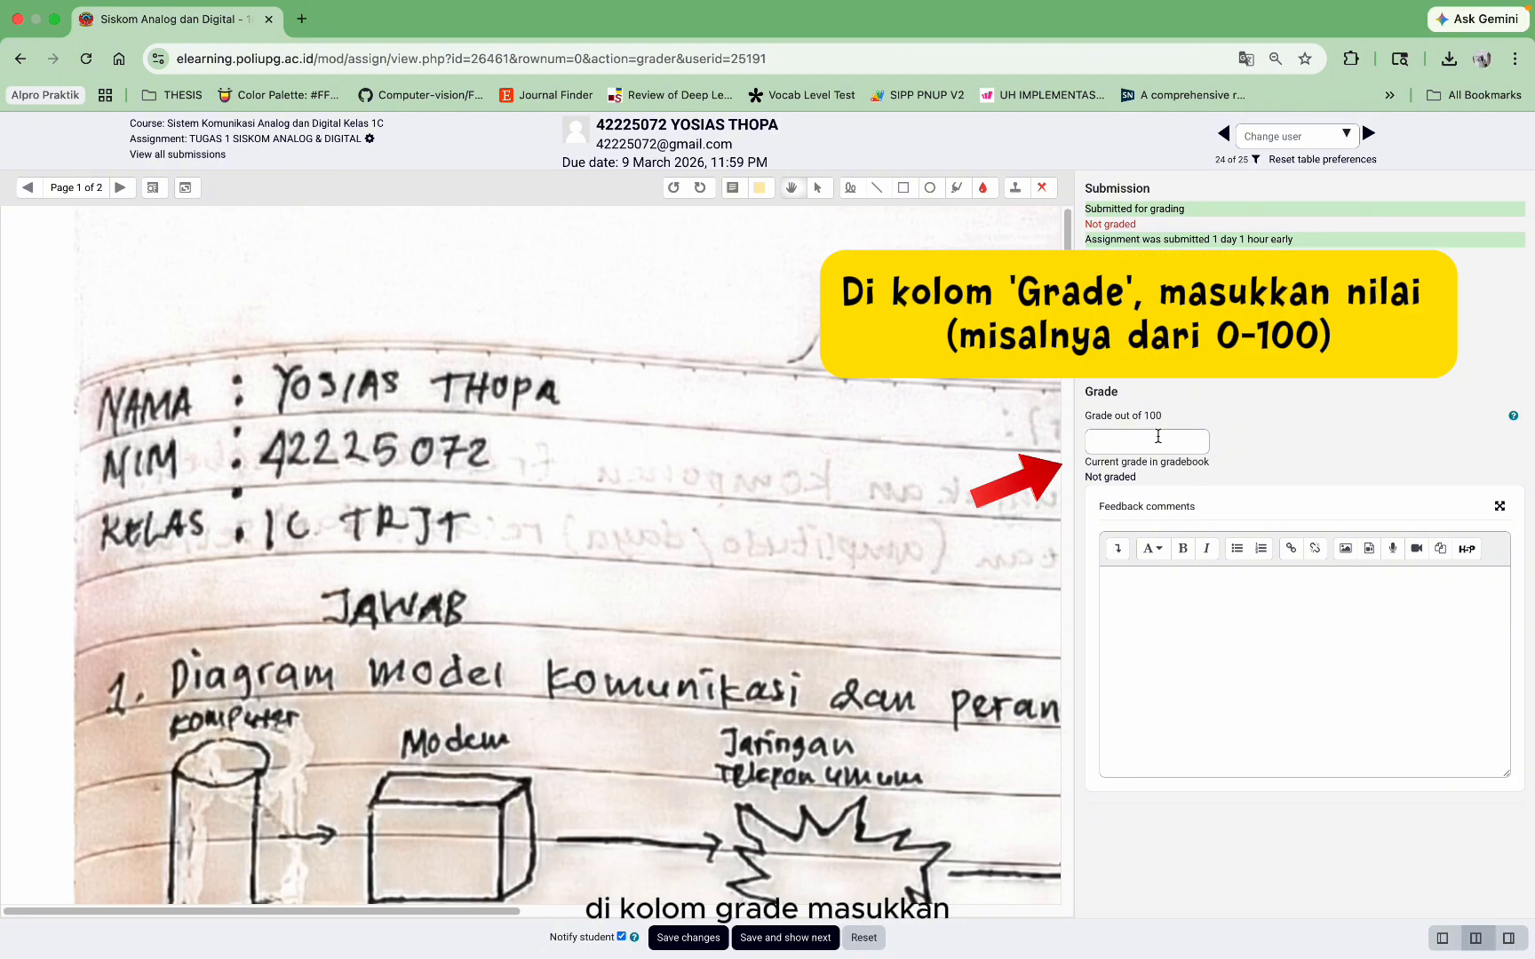
left_click(1158, 439)
type("100")
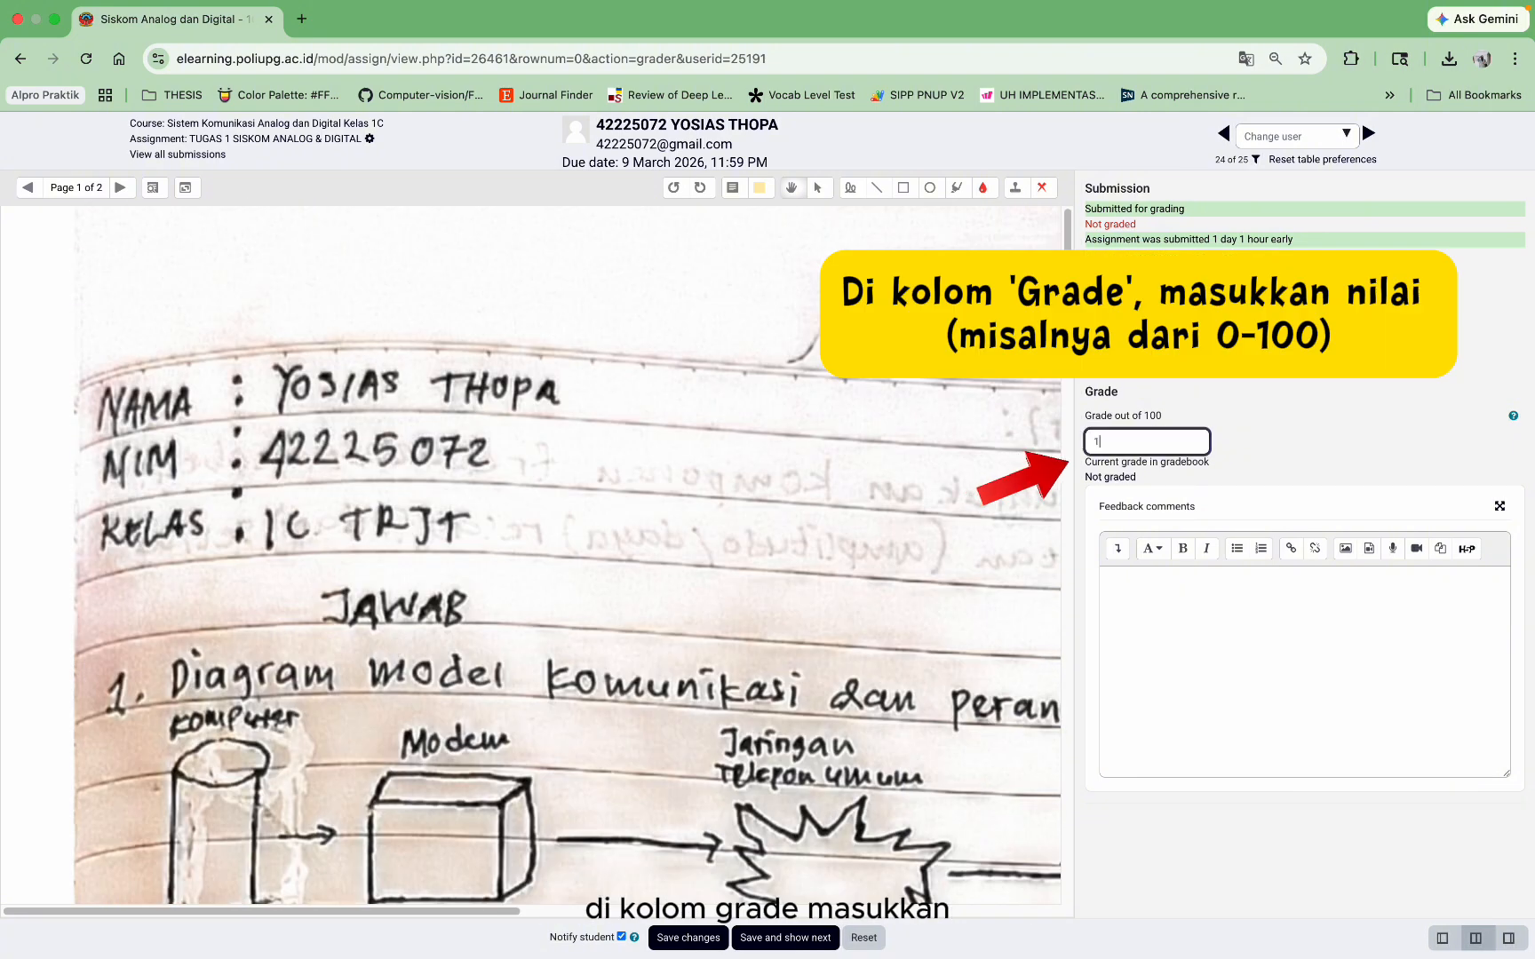
key("Tab")
key("Tab")
key("Tab")
key("Tab")
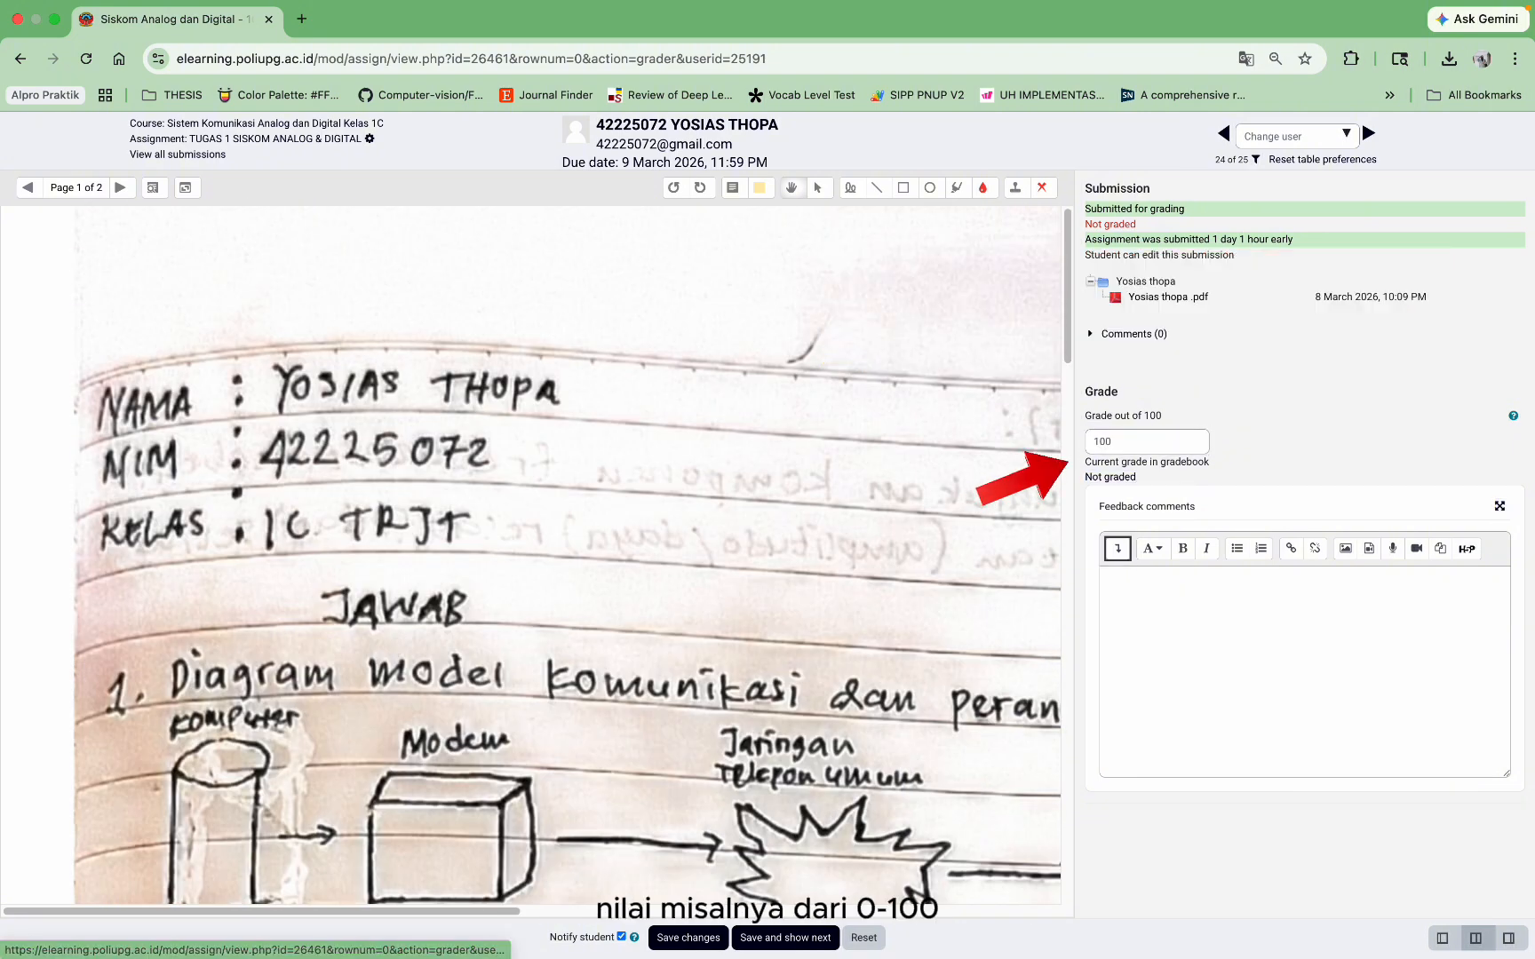
type("Goo")
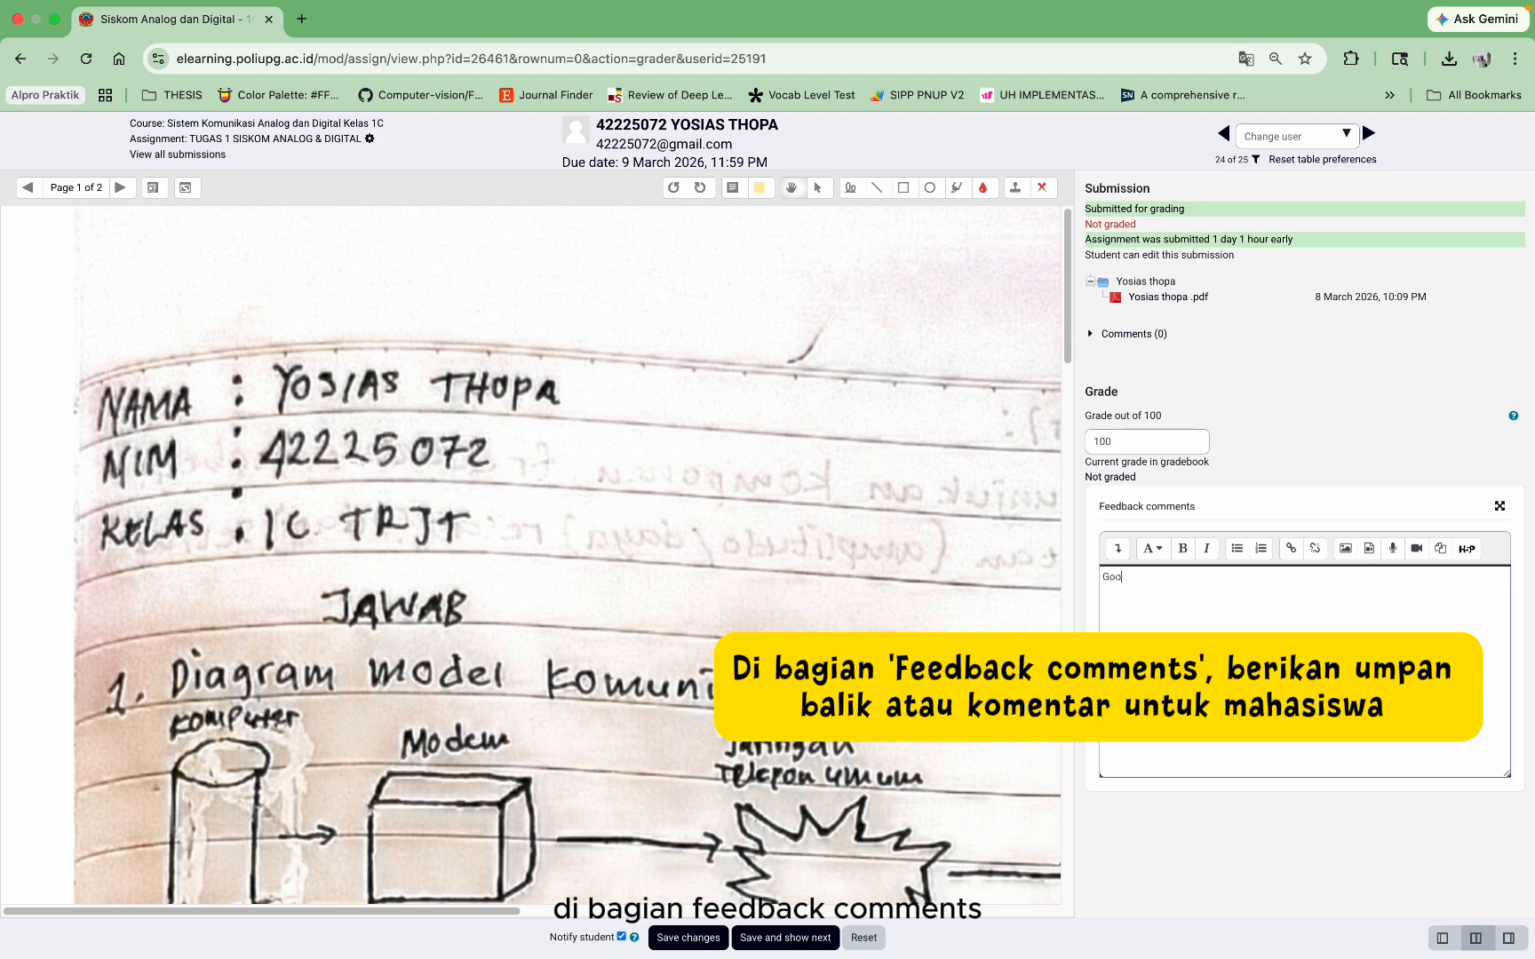
type("d Job")
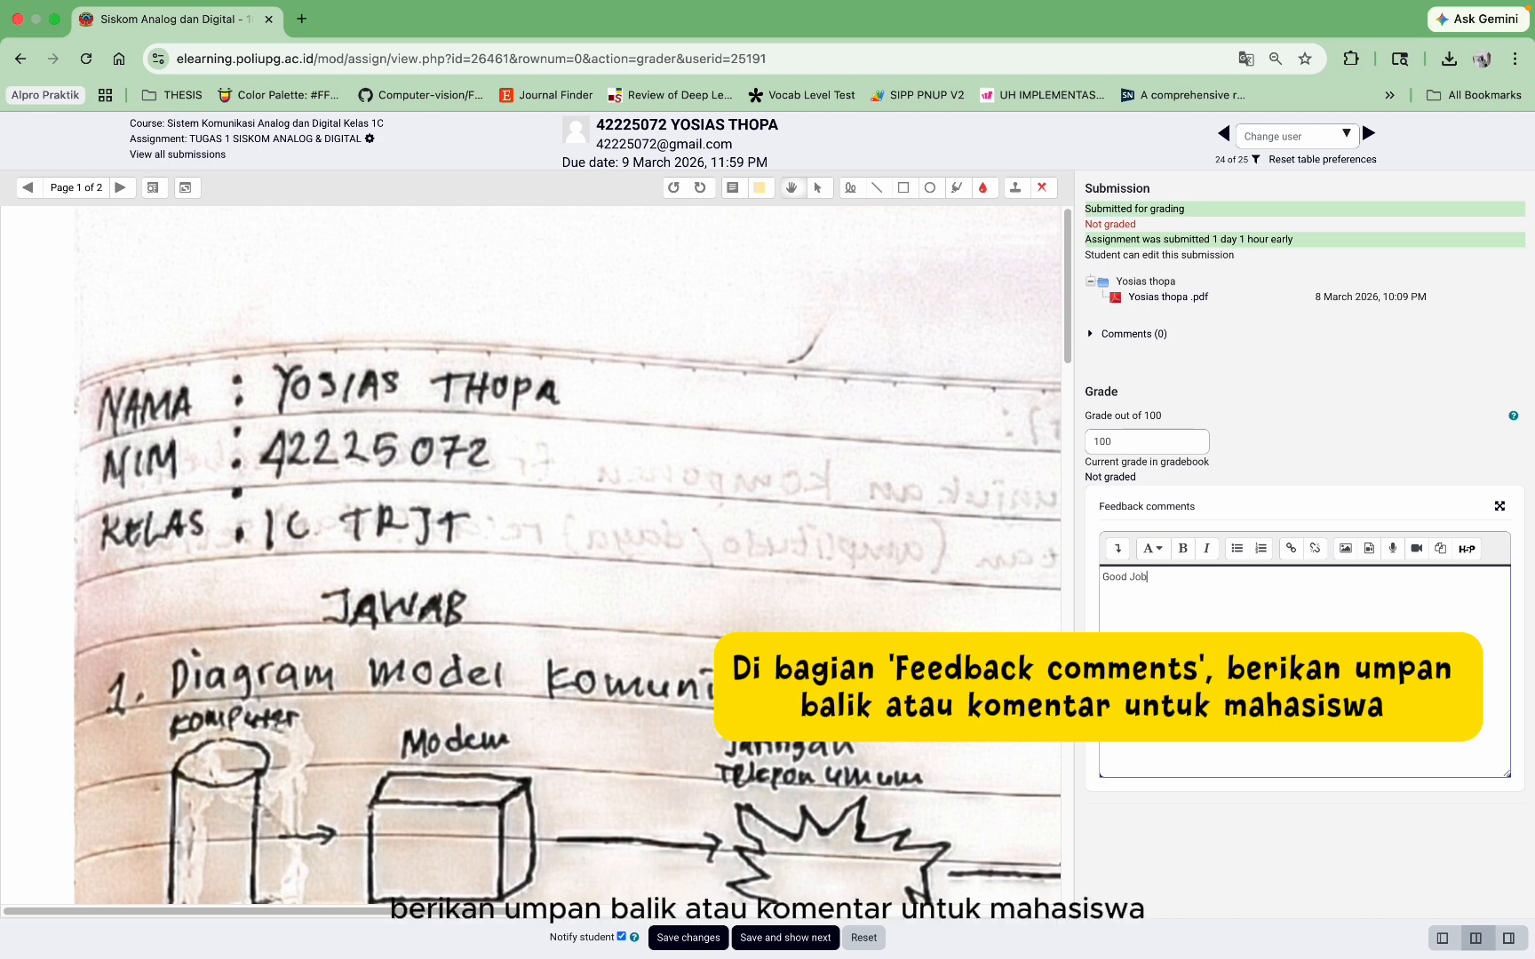
type("!")
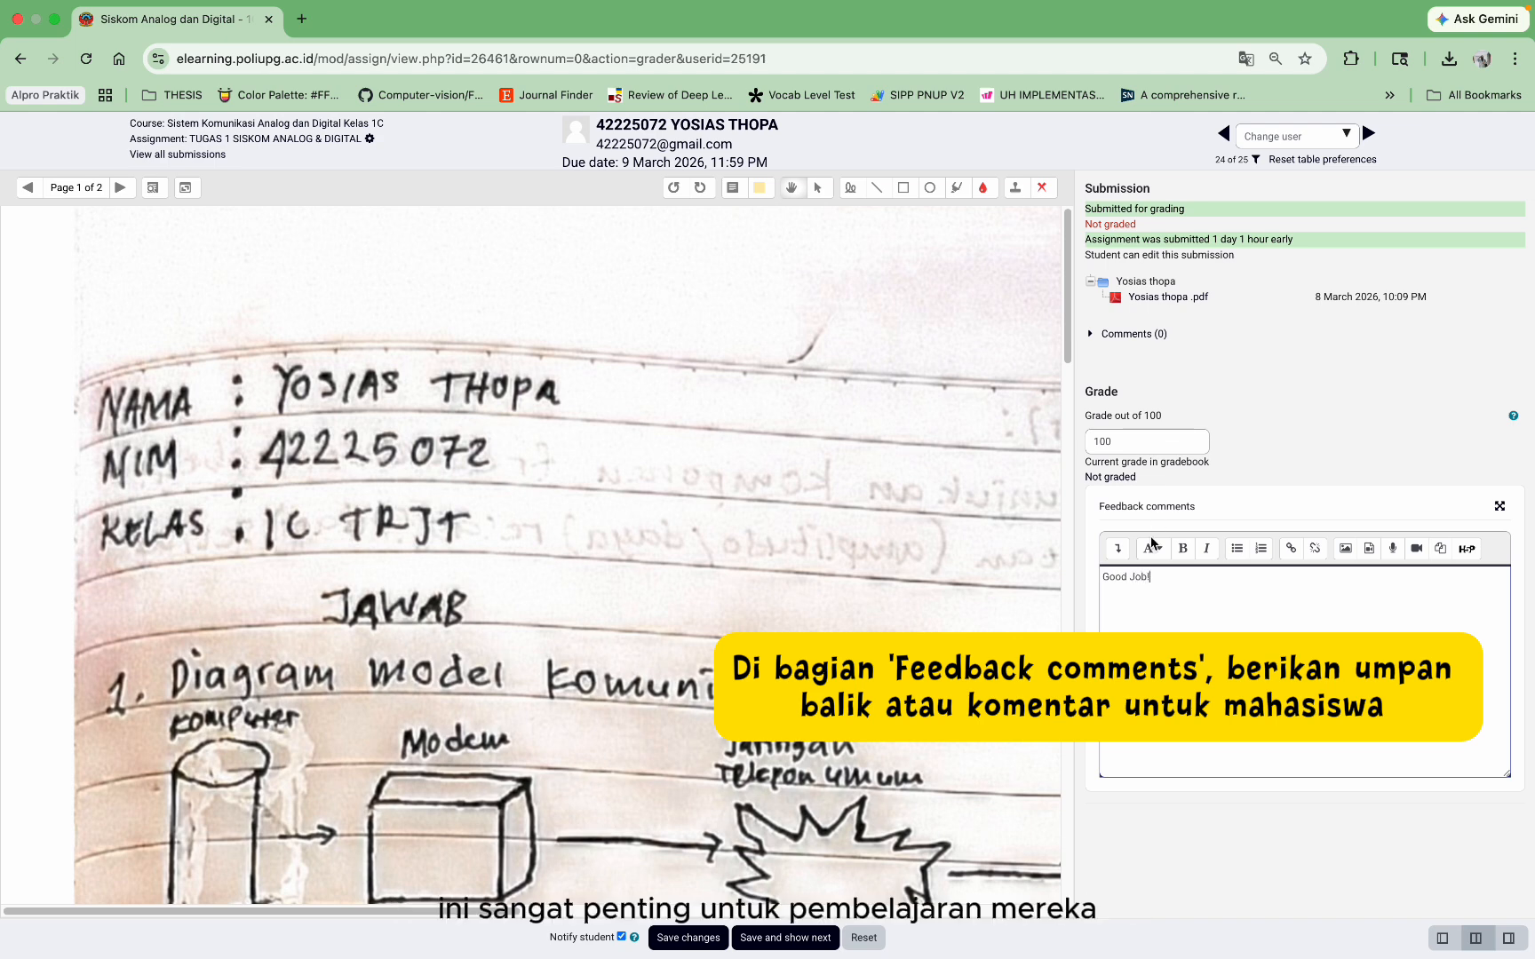
left_click(705, 937)
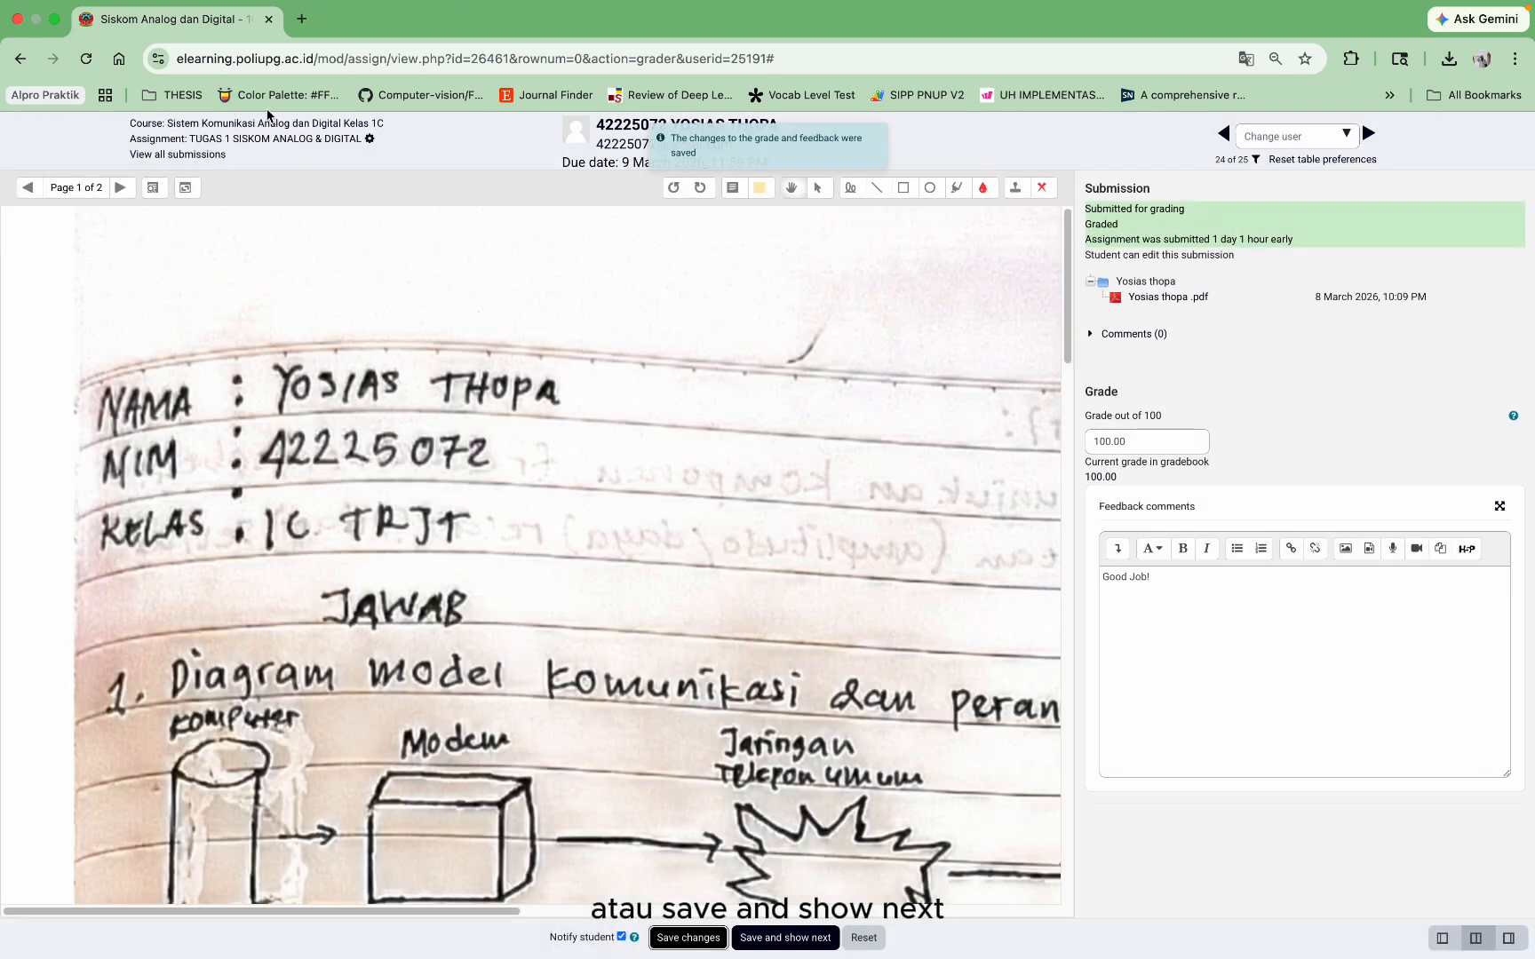
Step: Go back to the full submissions list and on to the course page
left_click(190, 153)
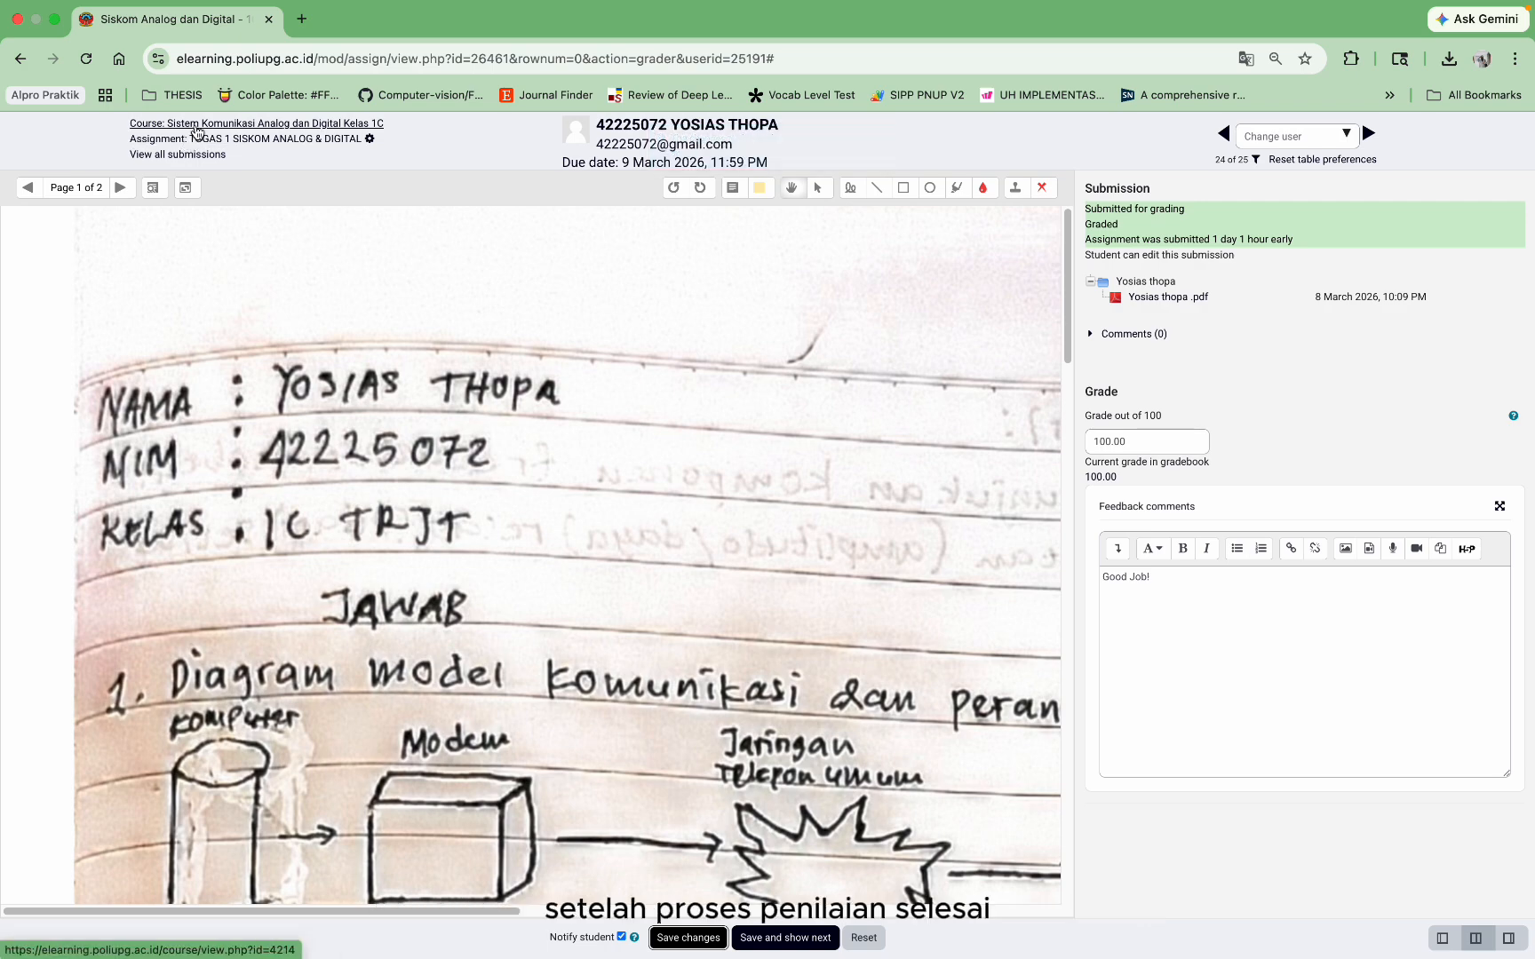
scroll(219, 590, "down", 15)
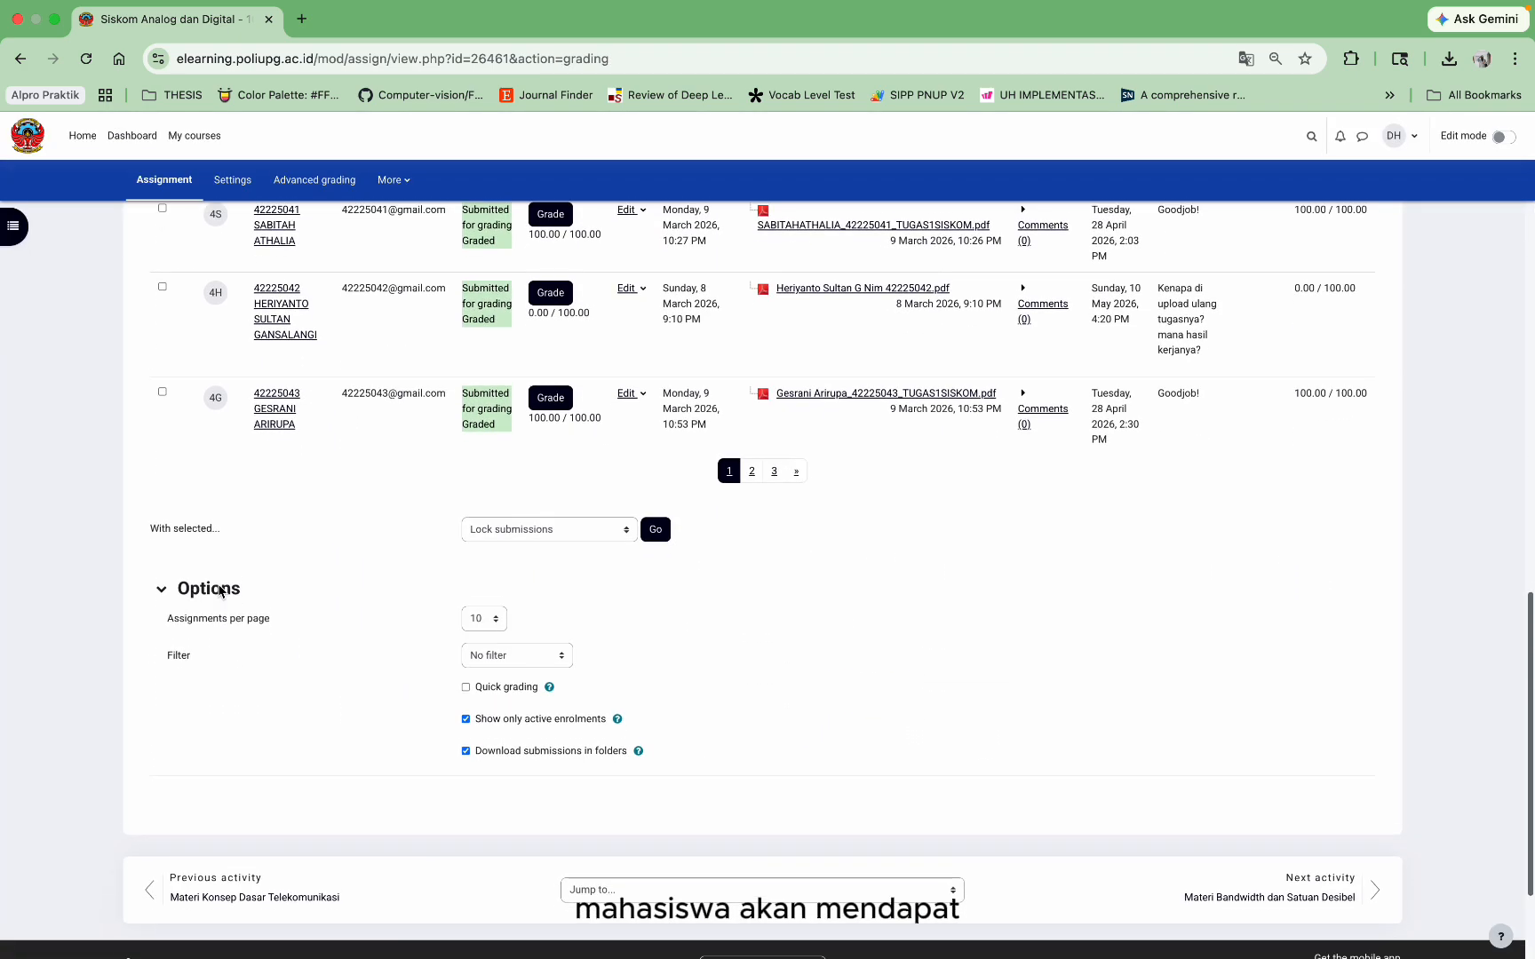
scroll(219, 591, "up", 2)
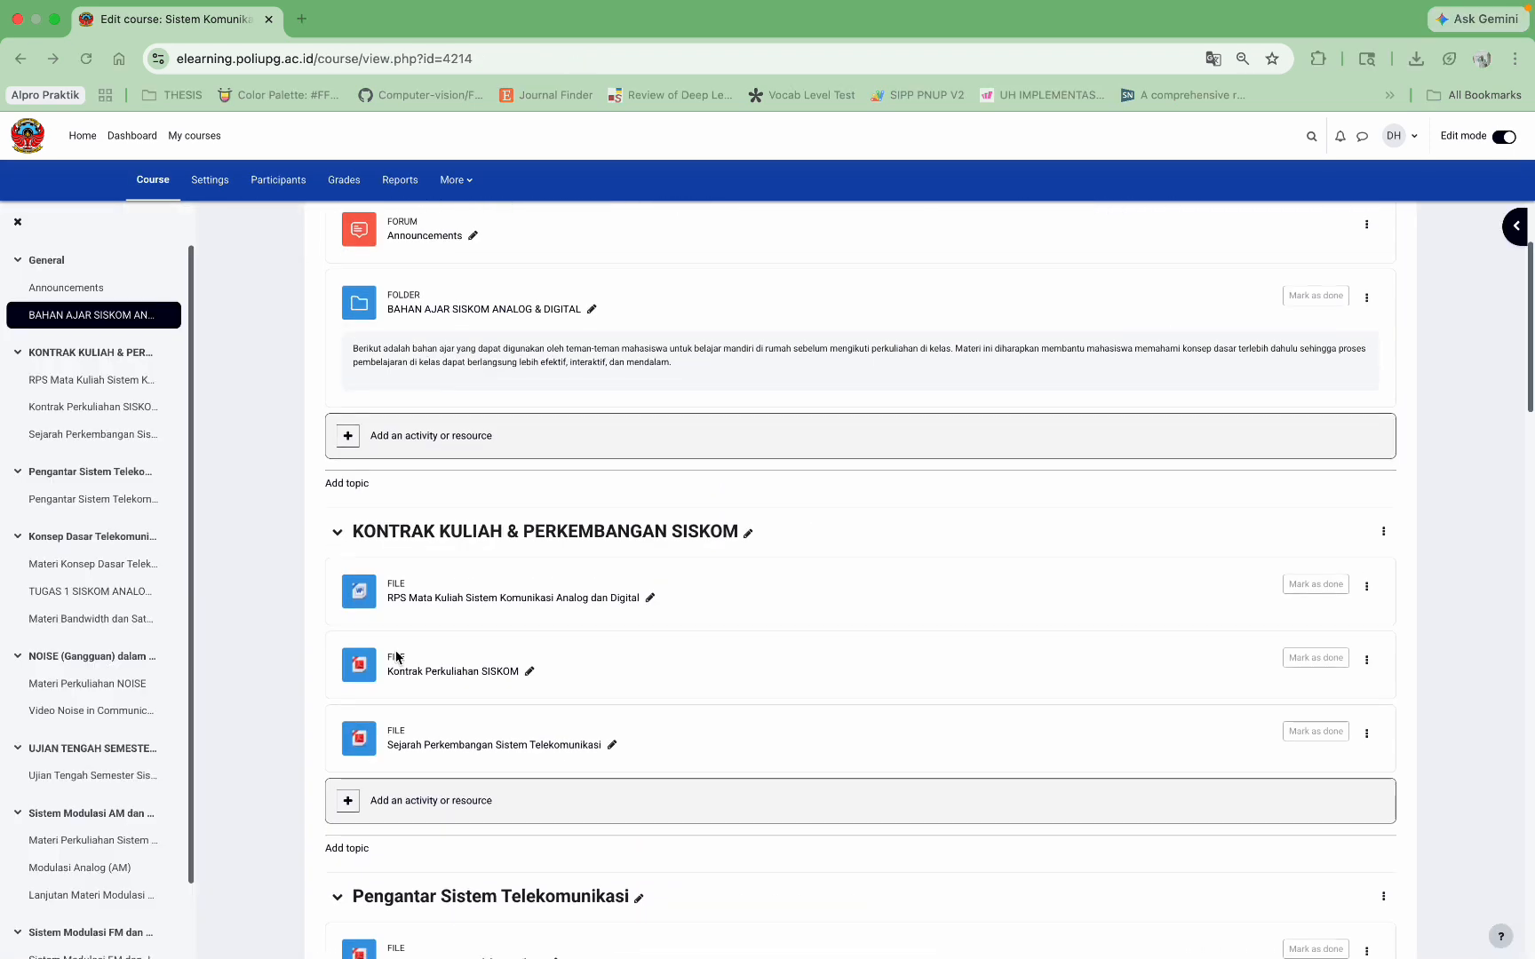
scroll(396, 659, "down", 3)
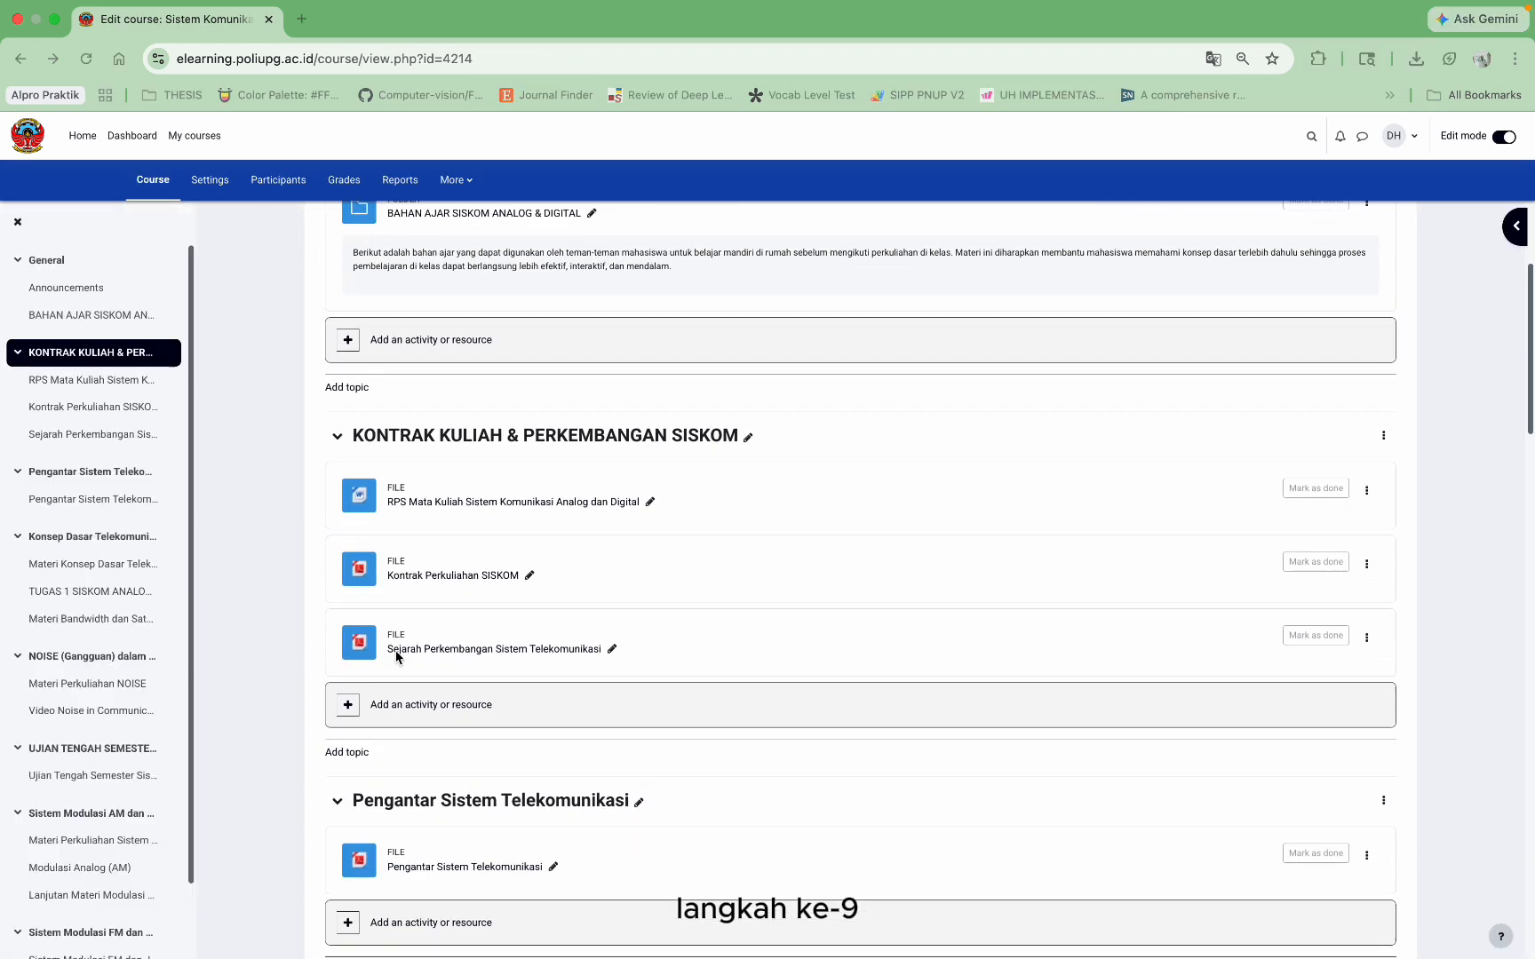
Step: Add a quiz named Quiz 1 Sistem Komunikasi Analog dan Digital Kelas with a description
scroll(396, 657, "down", 2)
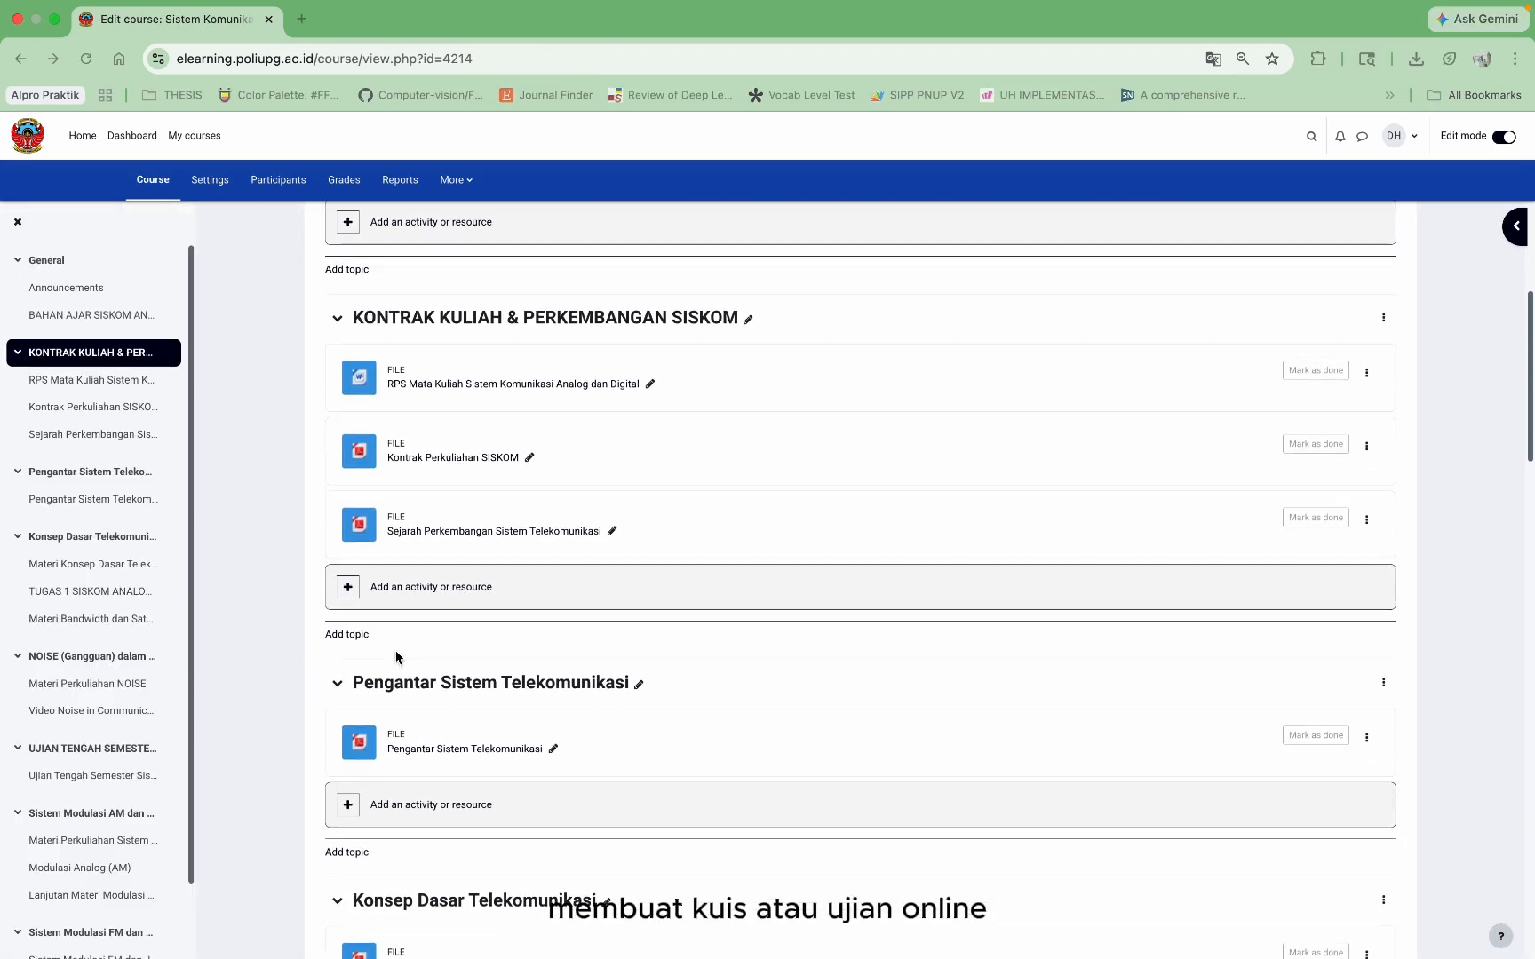
left_click(419, 802)
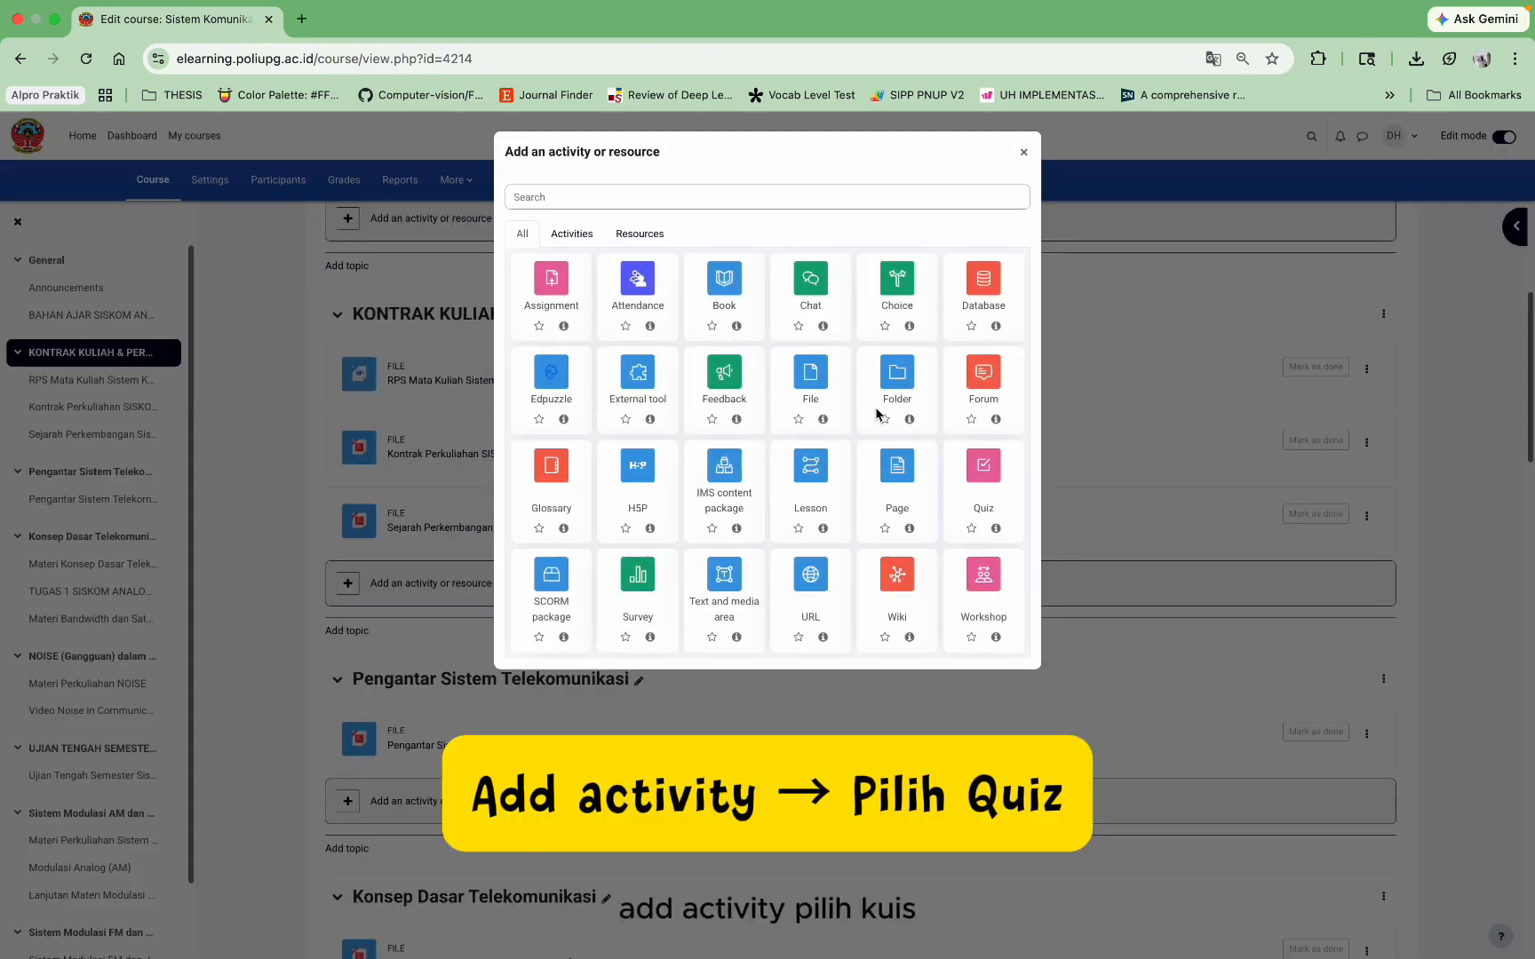
left_click(982, 467)
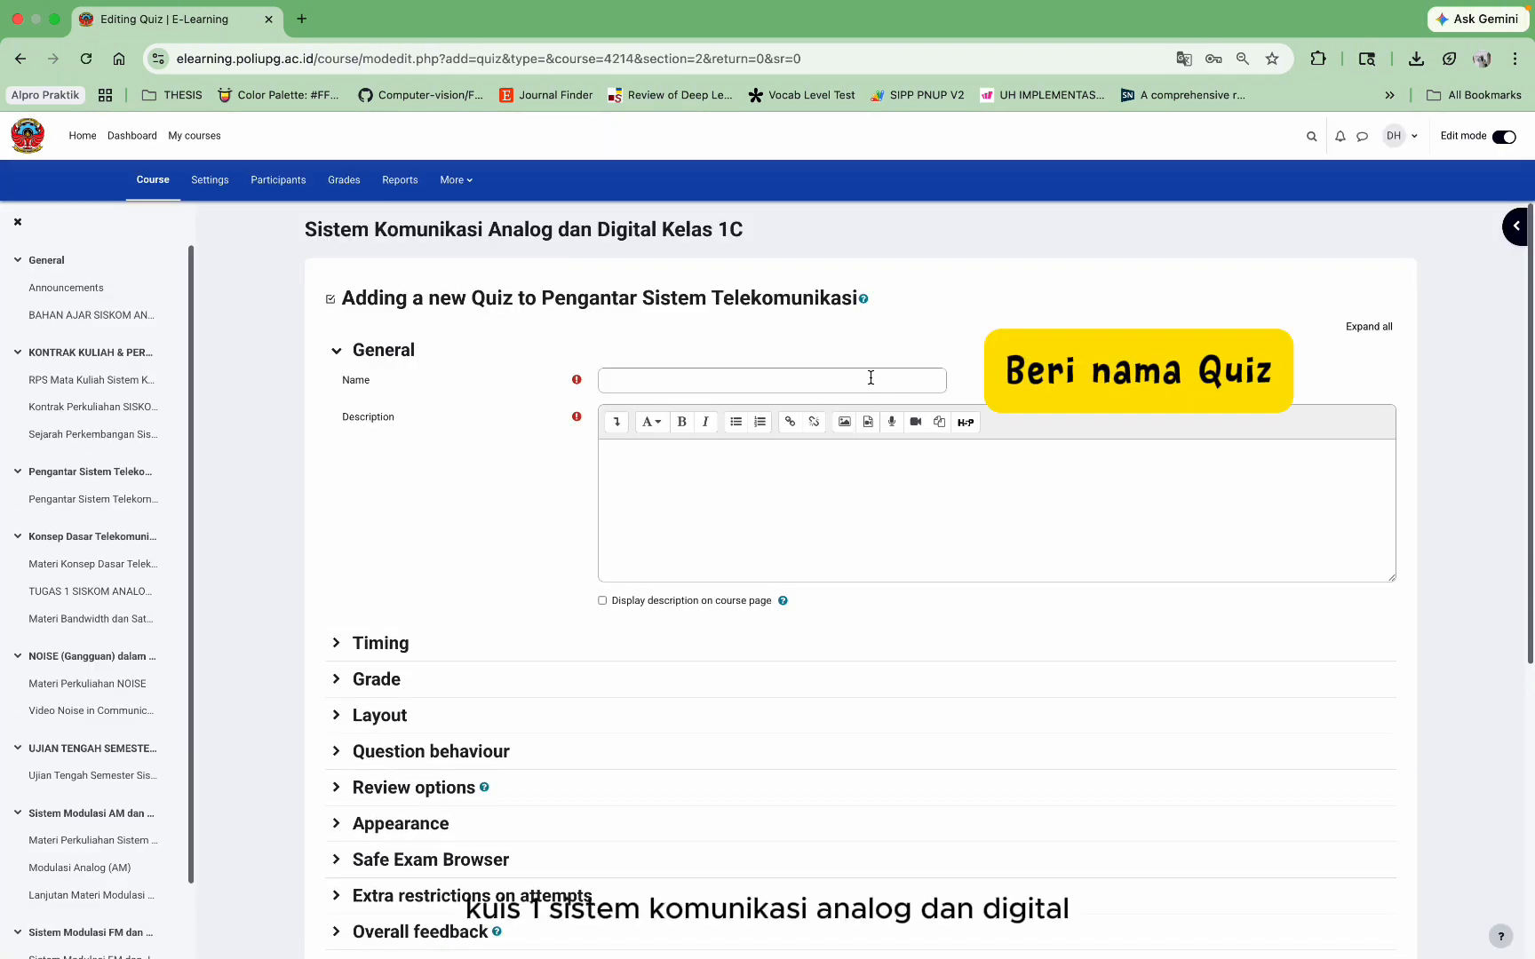
left_click(870, 377)
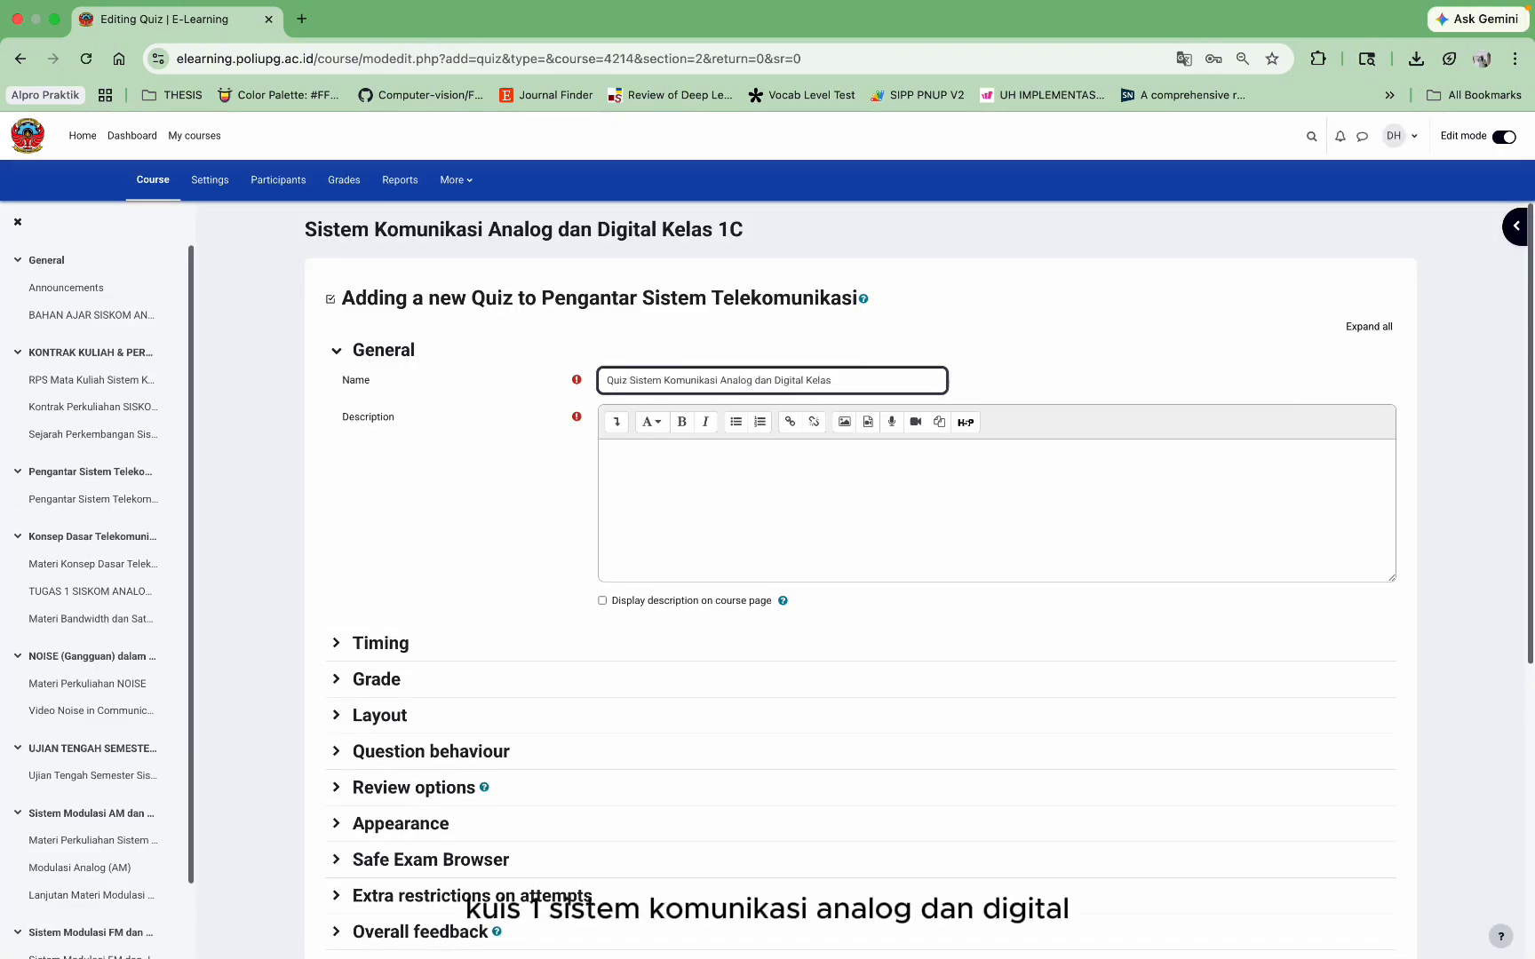
type("1")
left_click(631, 496)
type("Quiz 1")
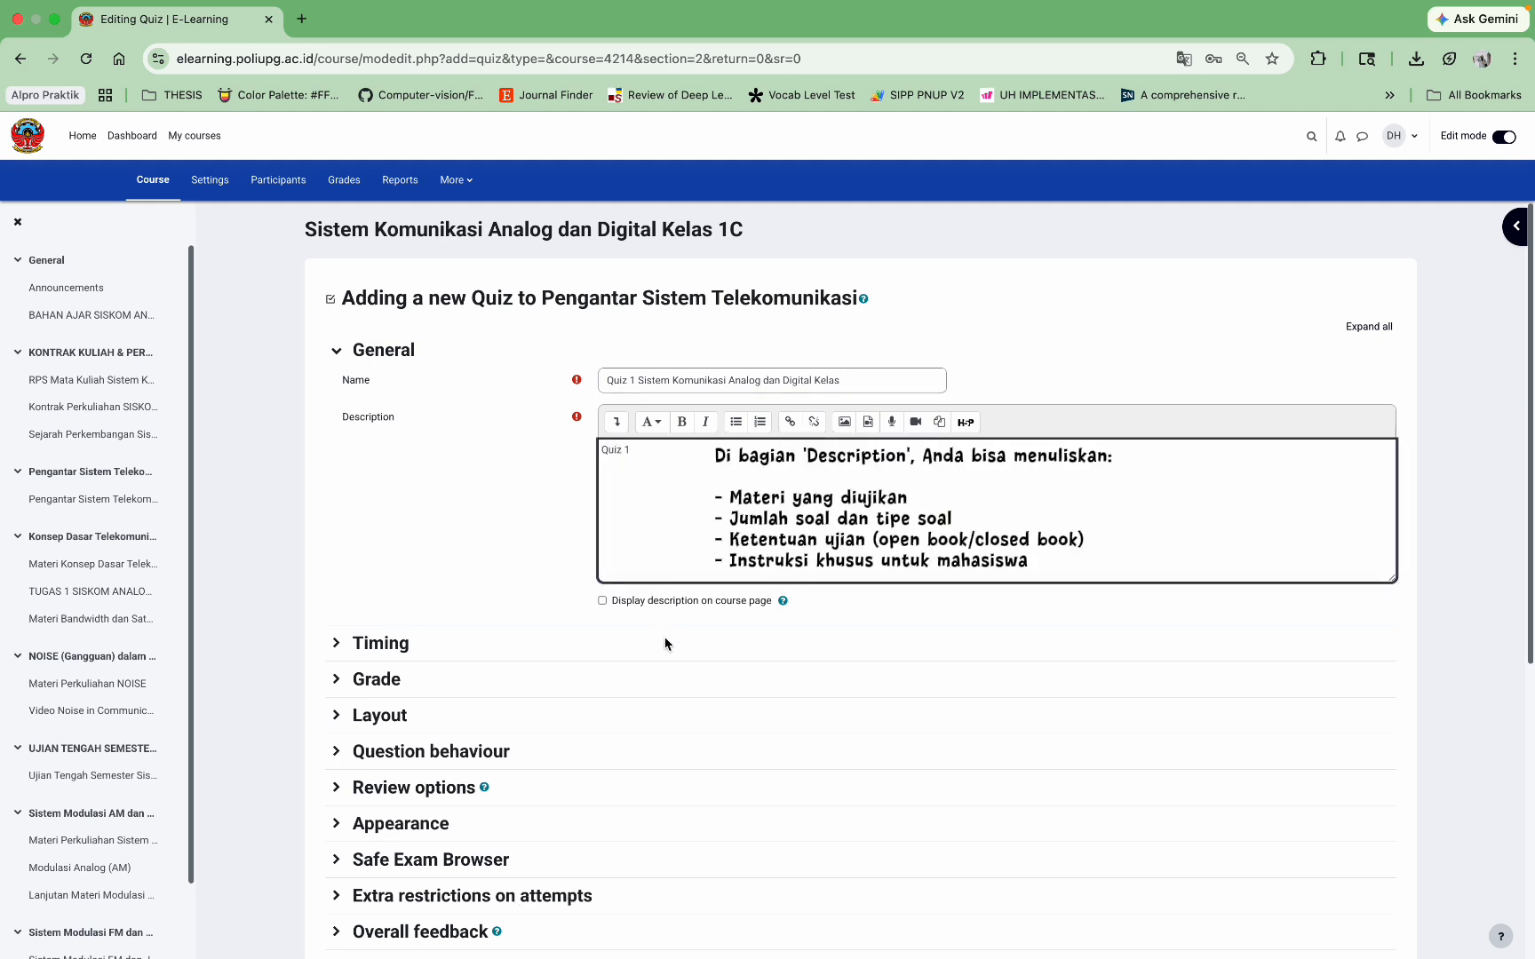
Step: Set the quiz to open 10 May 2026 18:30 and close 12 May, 23:30
scroll(665, 643, "down", 1)
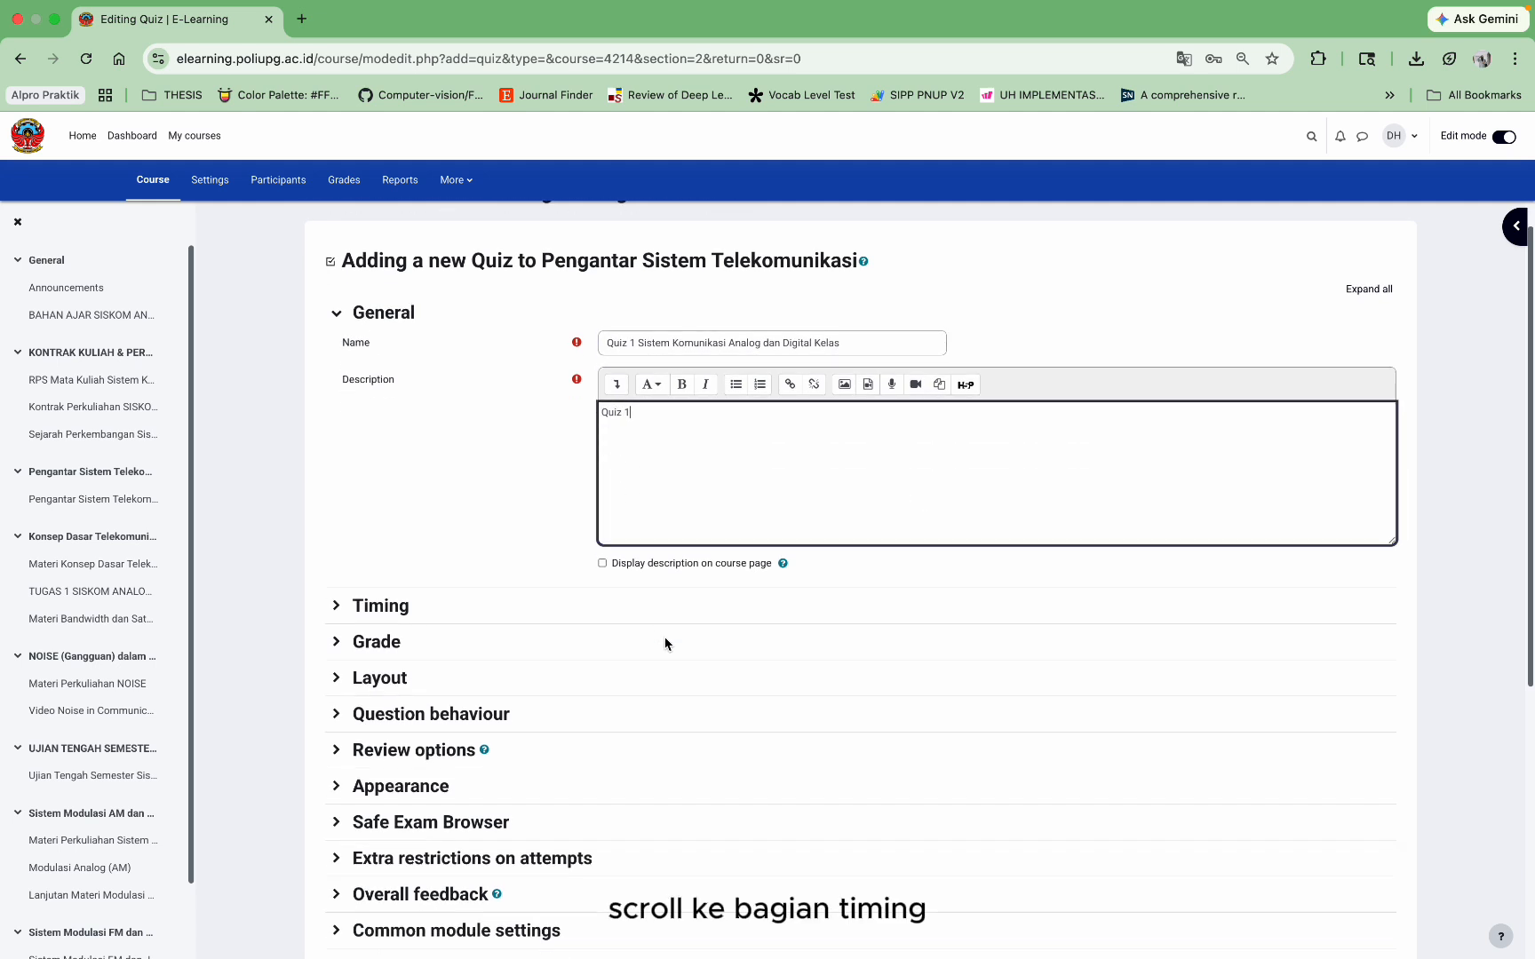
left_click(399, 610)
scroll(626, 627, "down", 1)
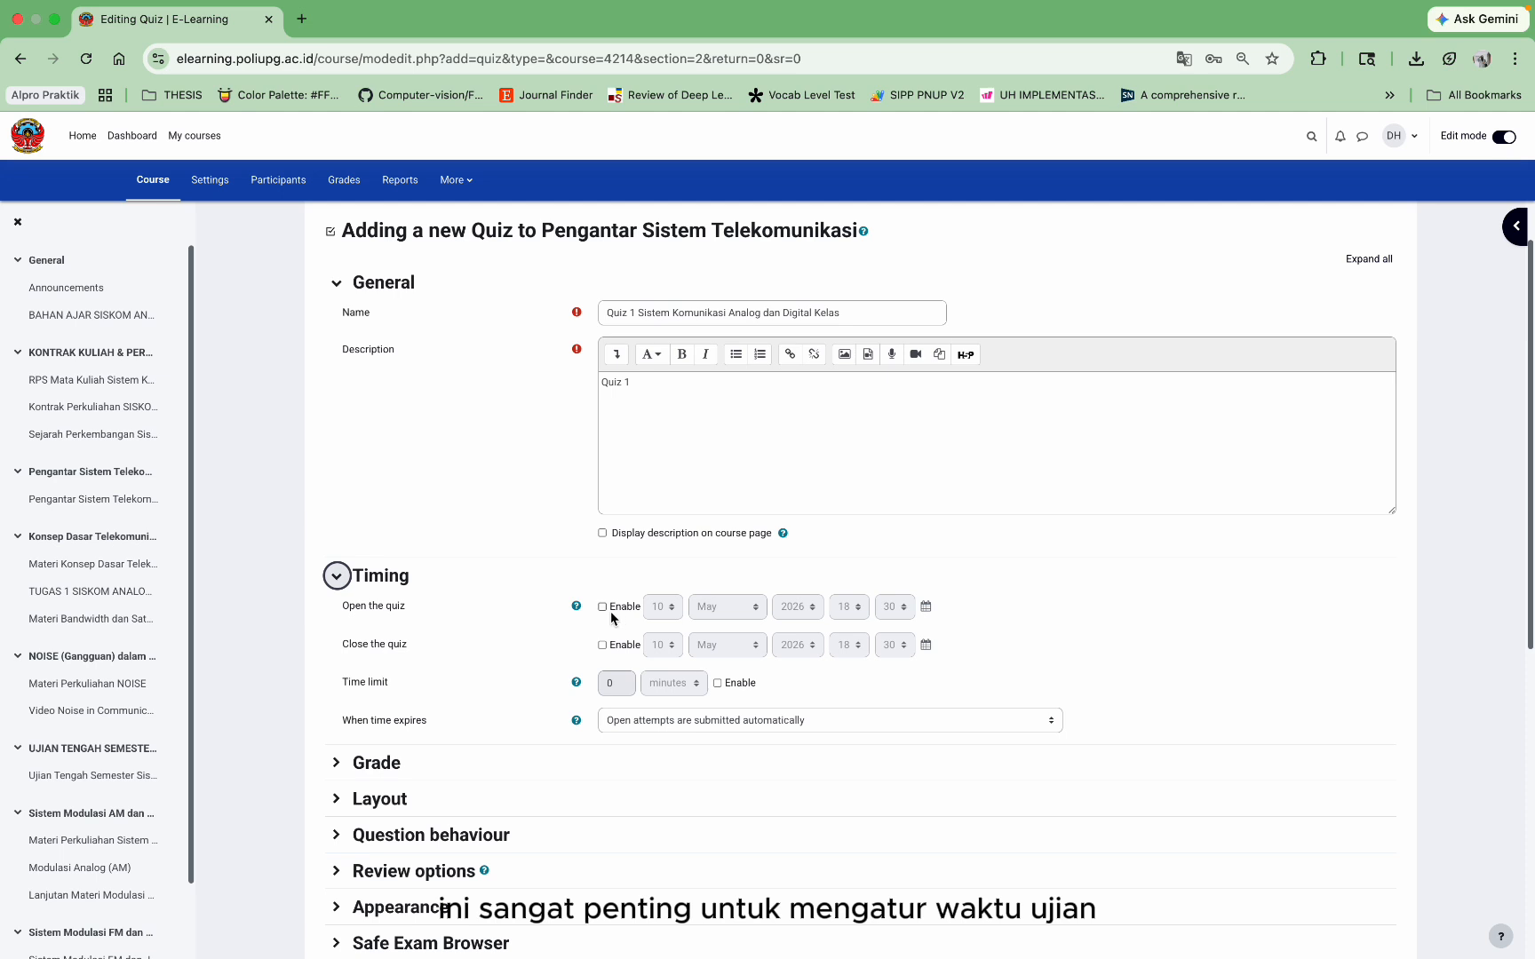
left_click(610, 611)
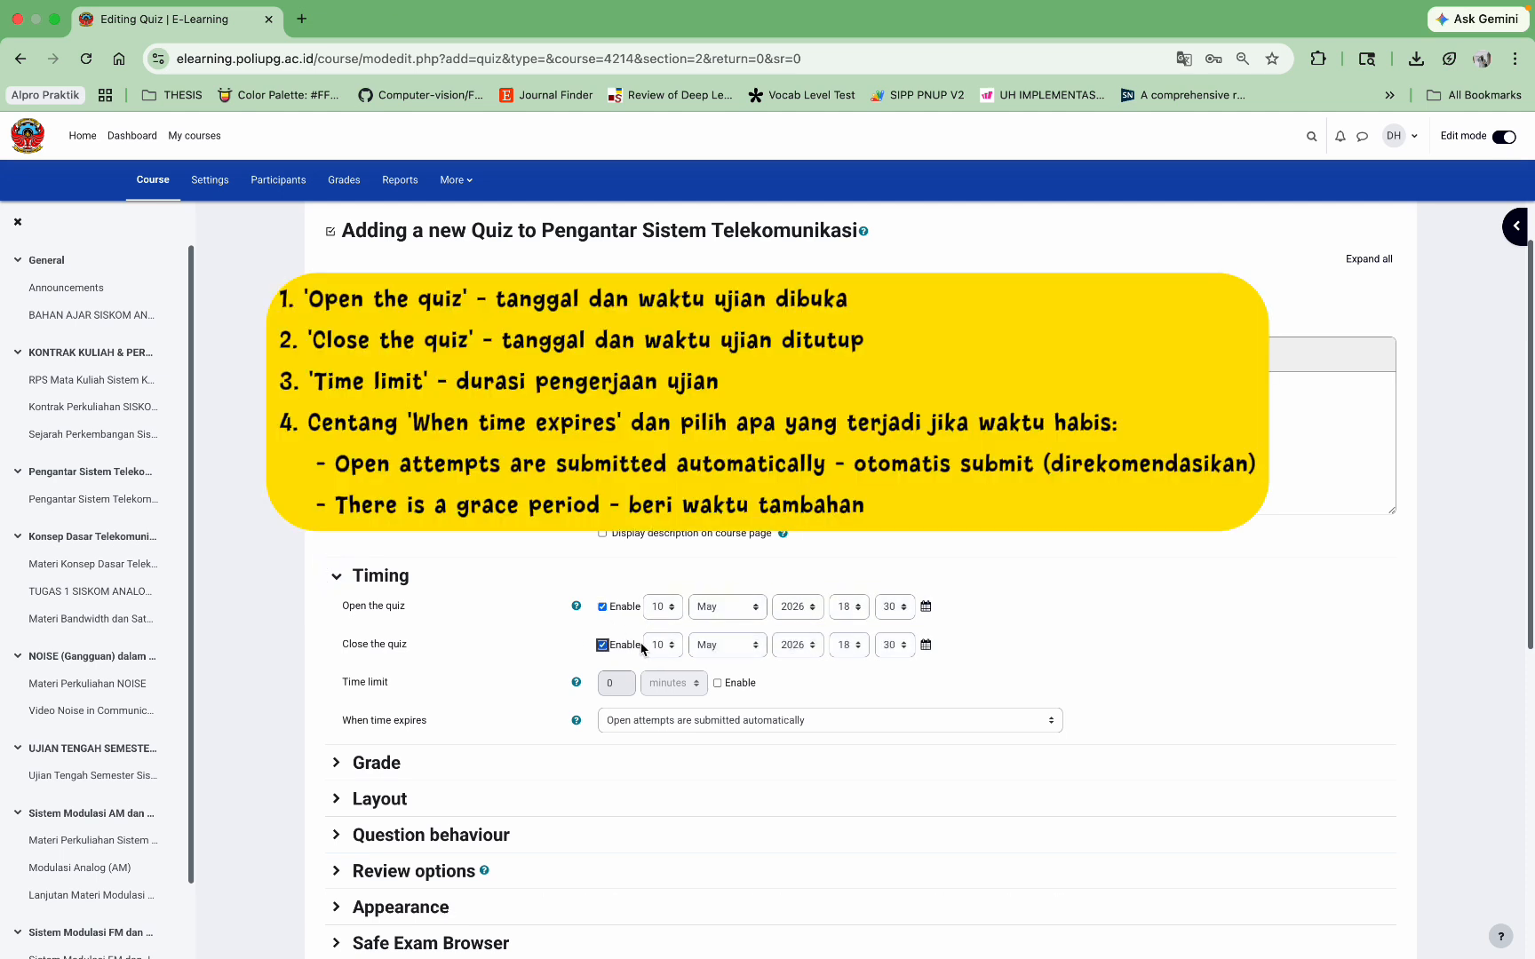
left_click(658, 646)
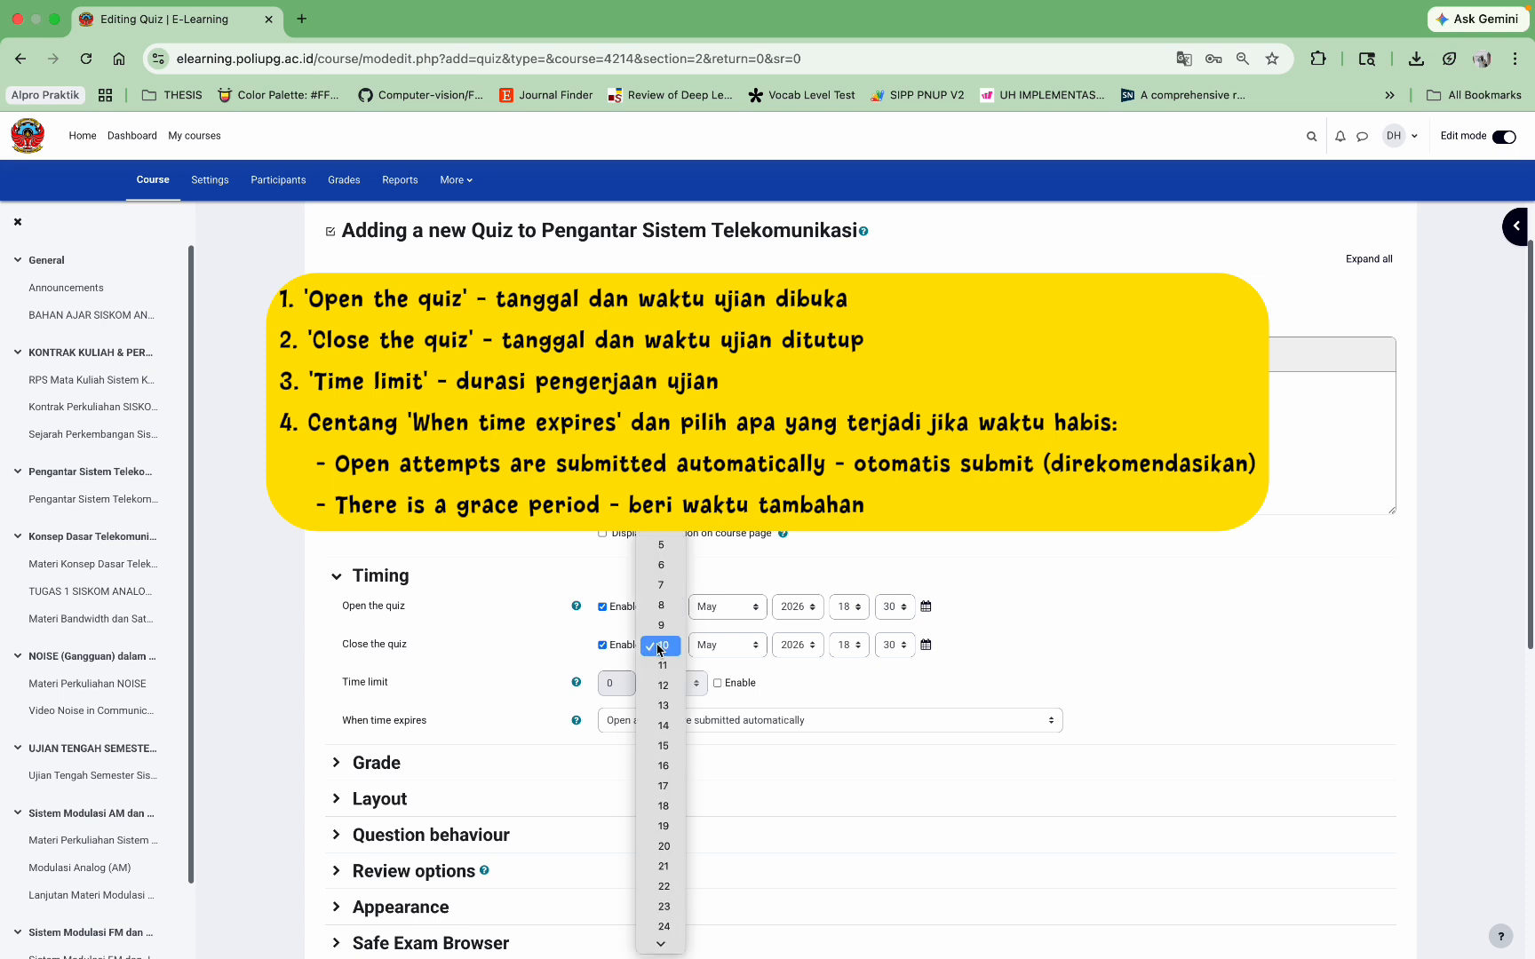
left_click(664, 686)
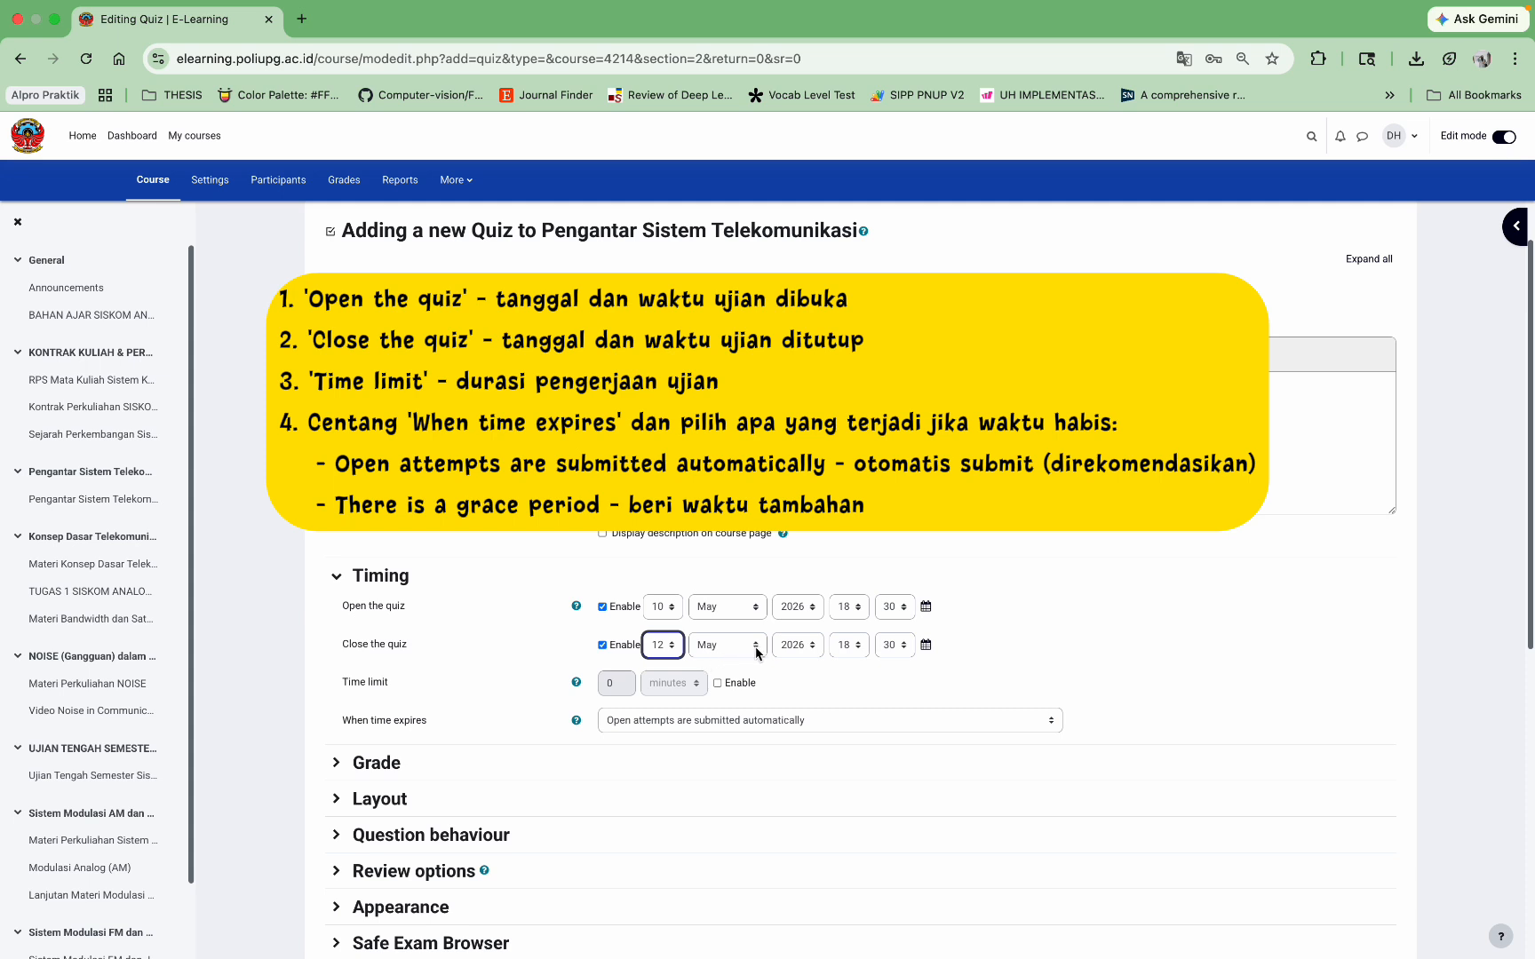
left_click(845, 646)
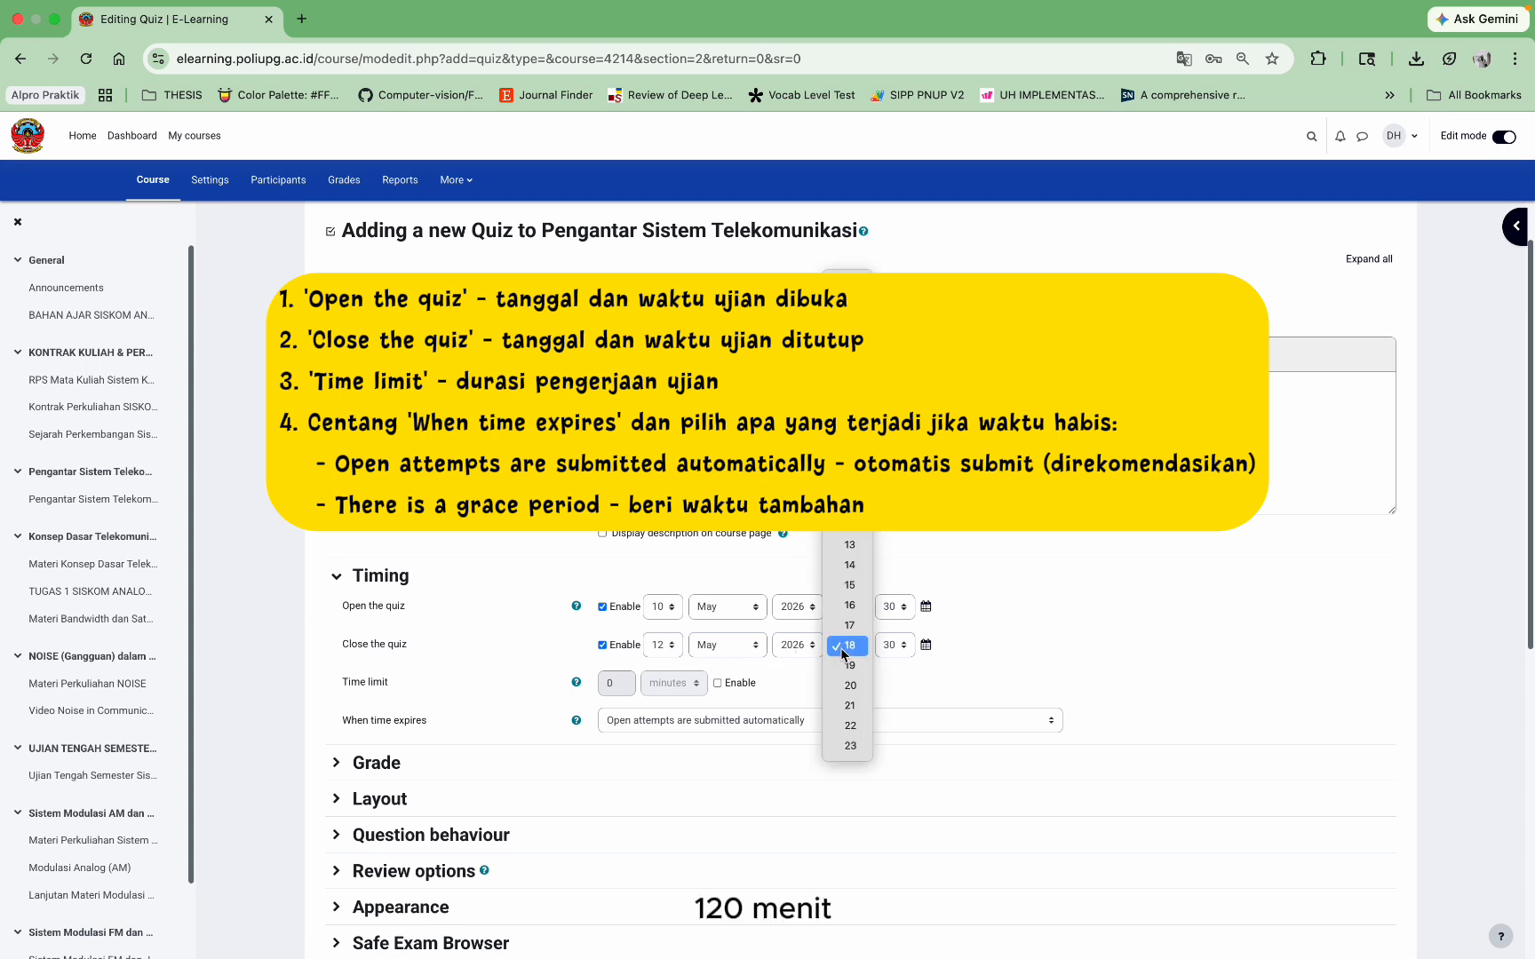
left_click(852, 752)
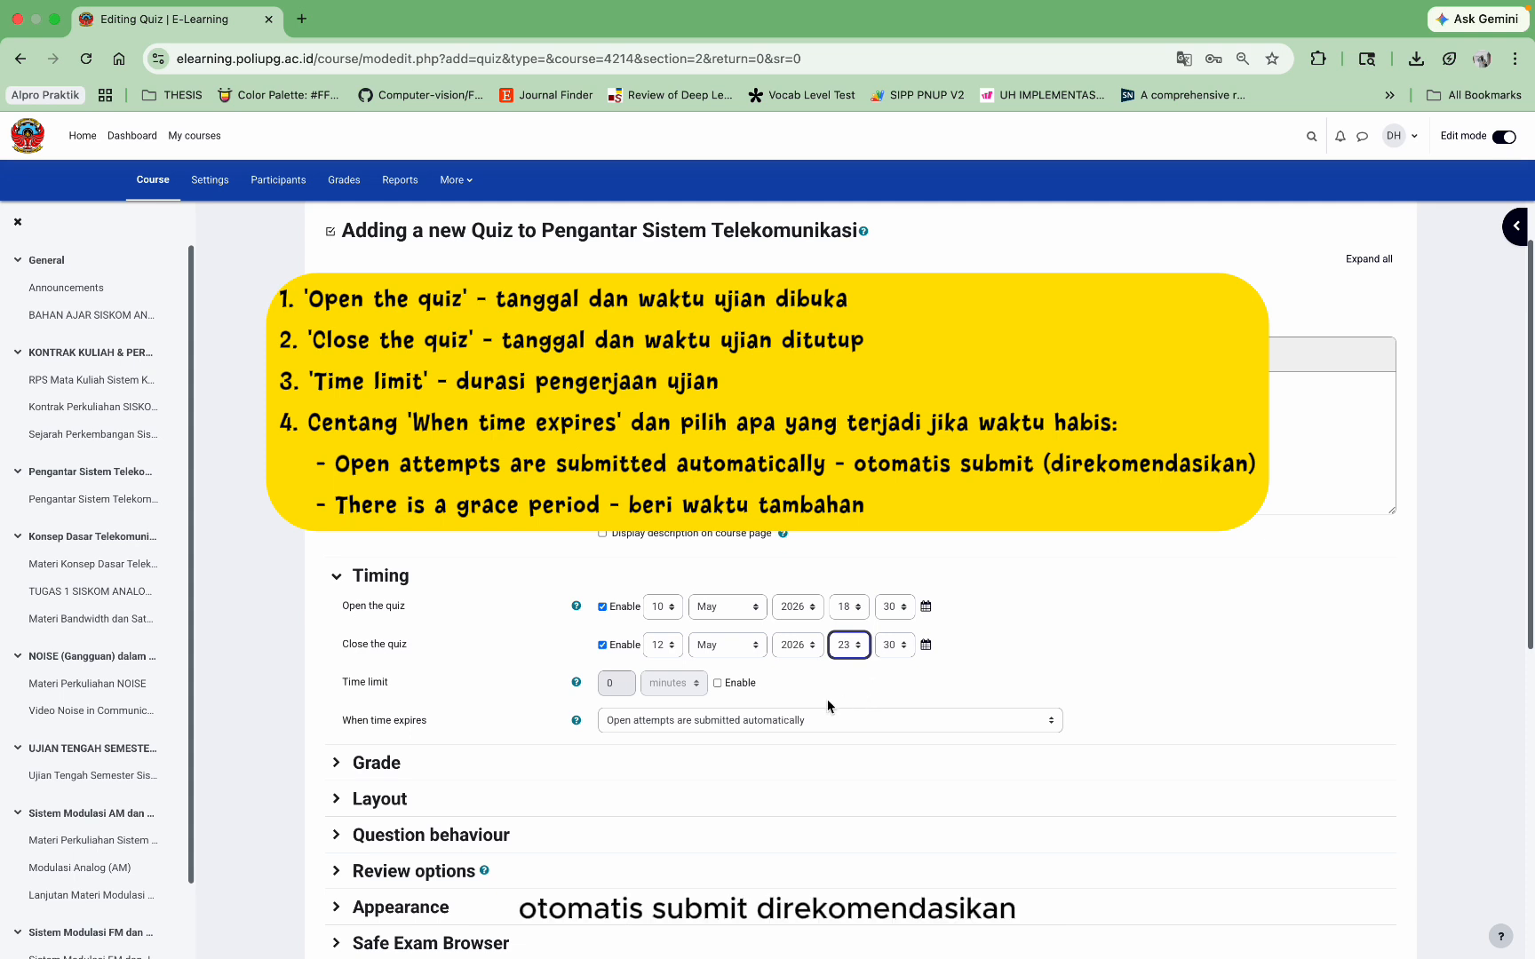
scroll(828, 699, "down", 1)
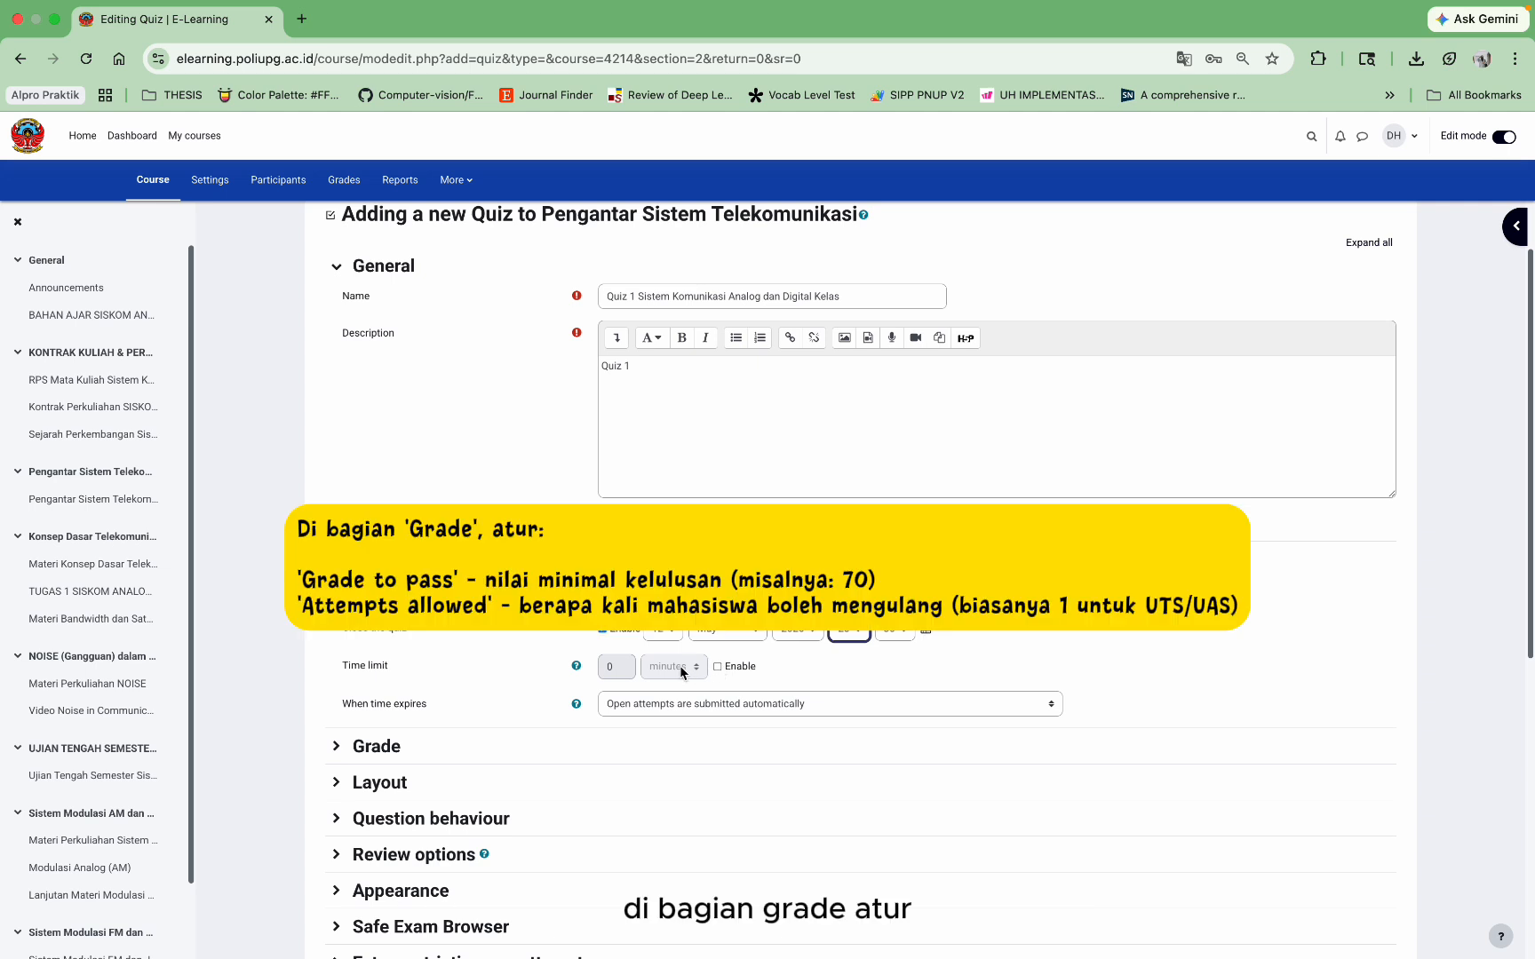
Step: Set Quiz 1's grade to pass to 75 and allow only 1 attempt
scroll(581, 678, "down", 3)
left_click(394, 686)
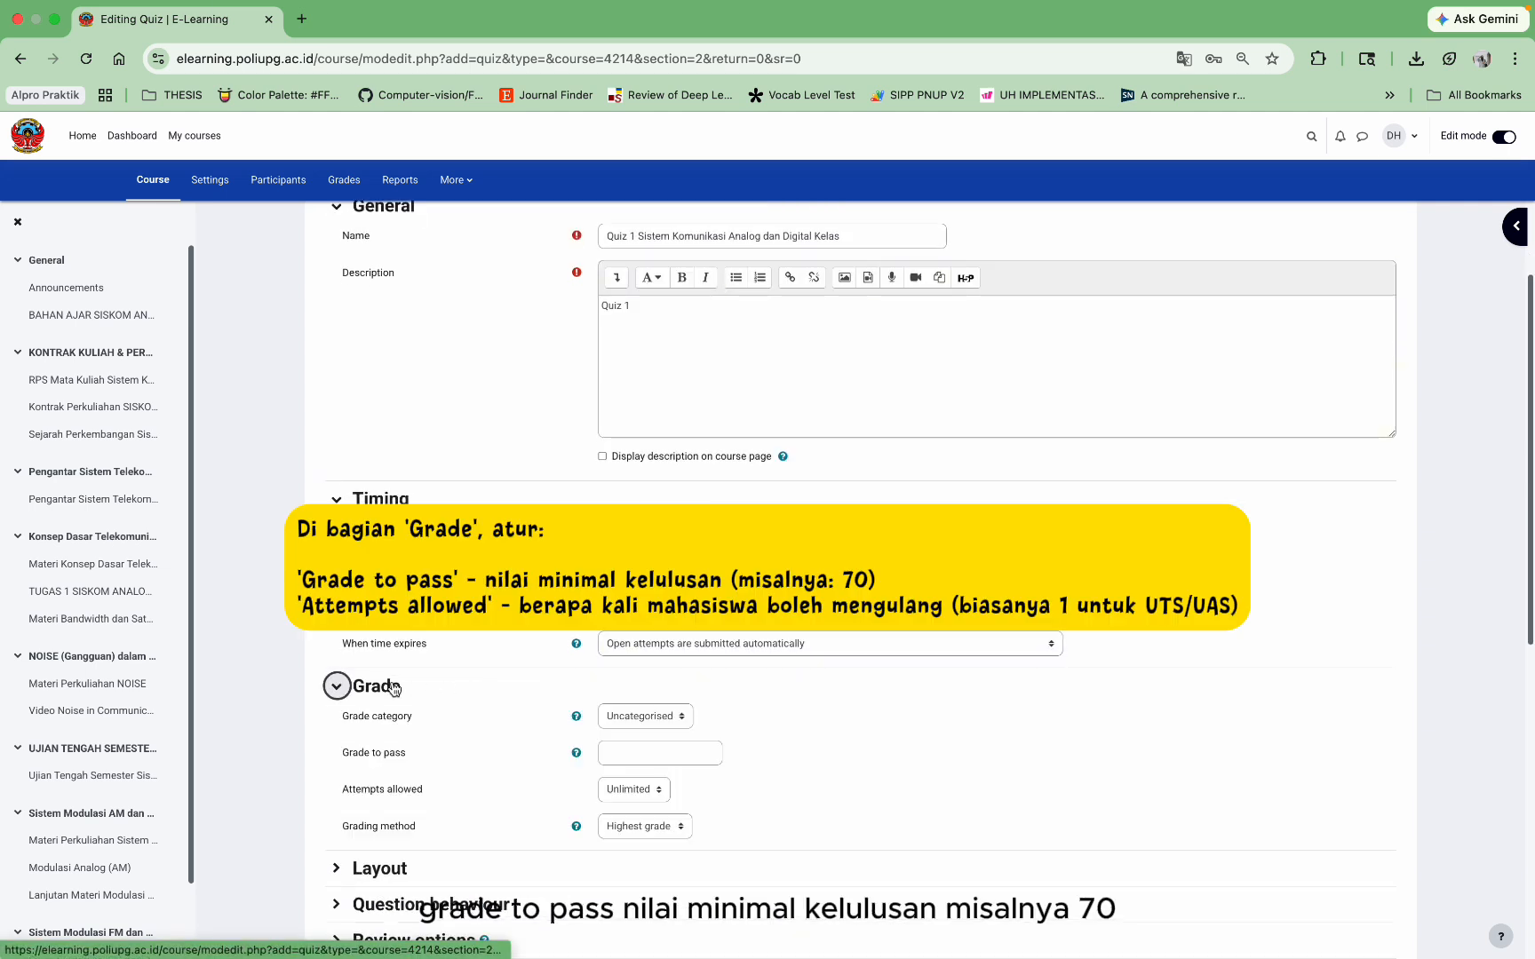
left_click(646, 753)
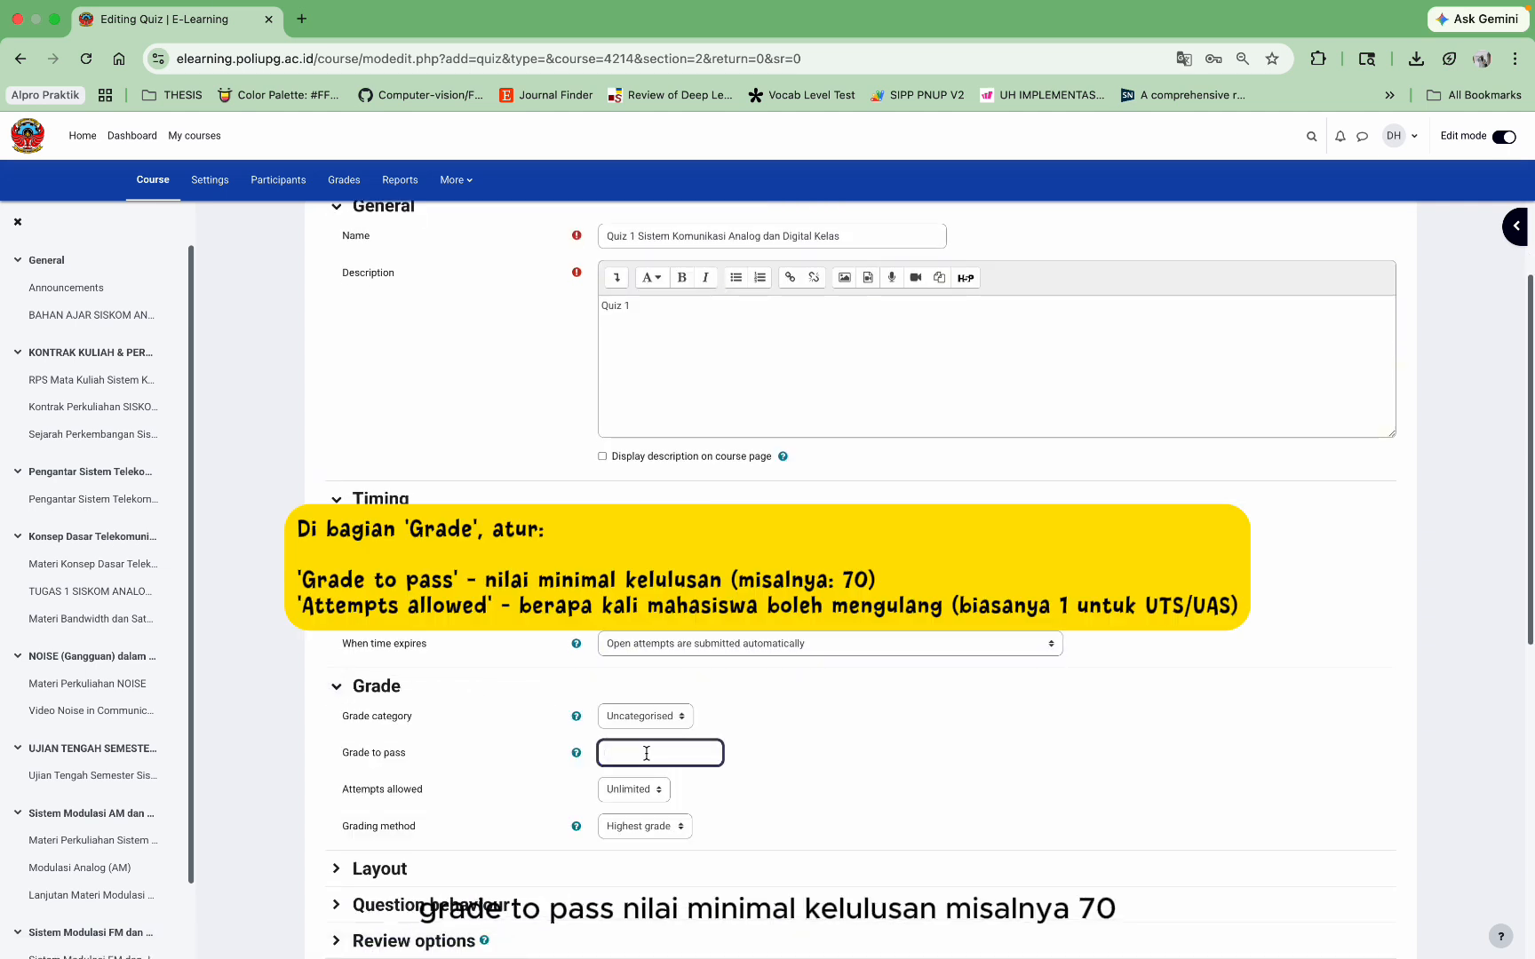
type("75")
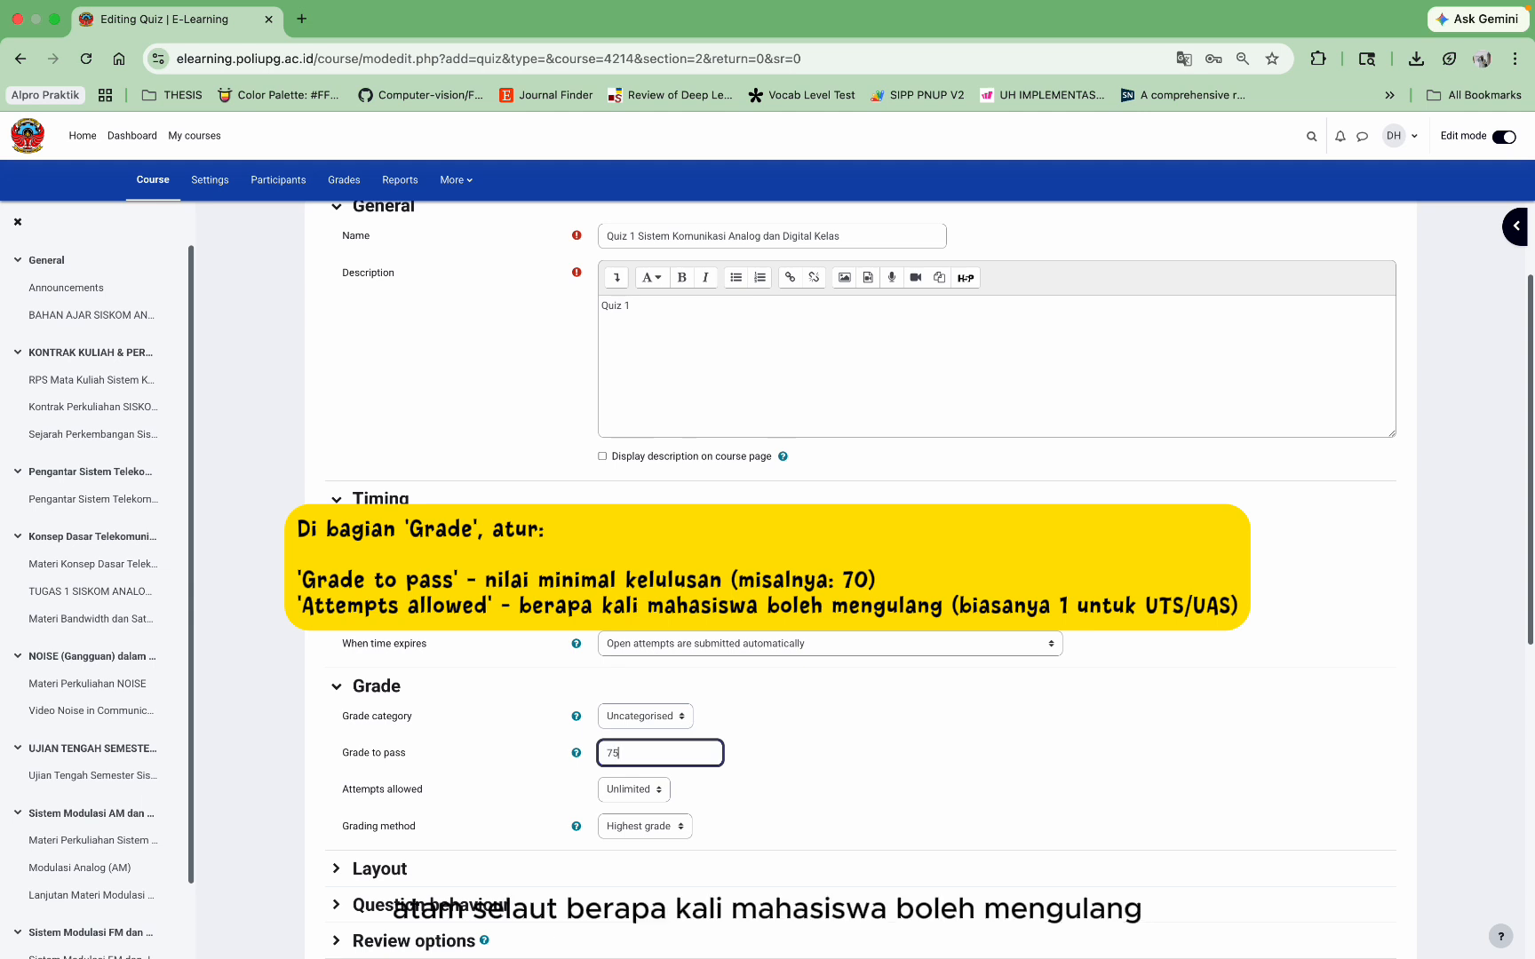
left_click(731, 796)
left_click(624, 789)
left_click(630, 808)
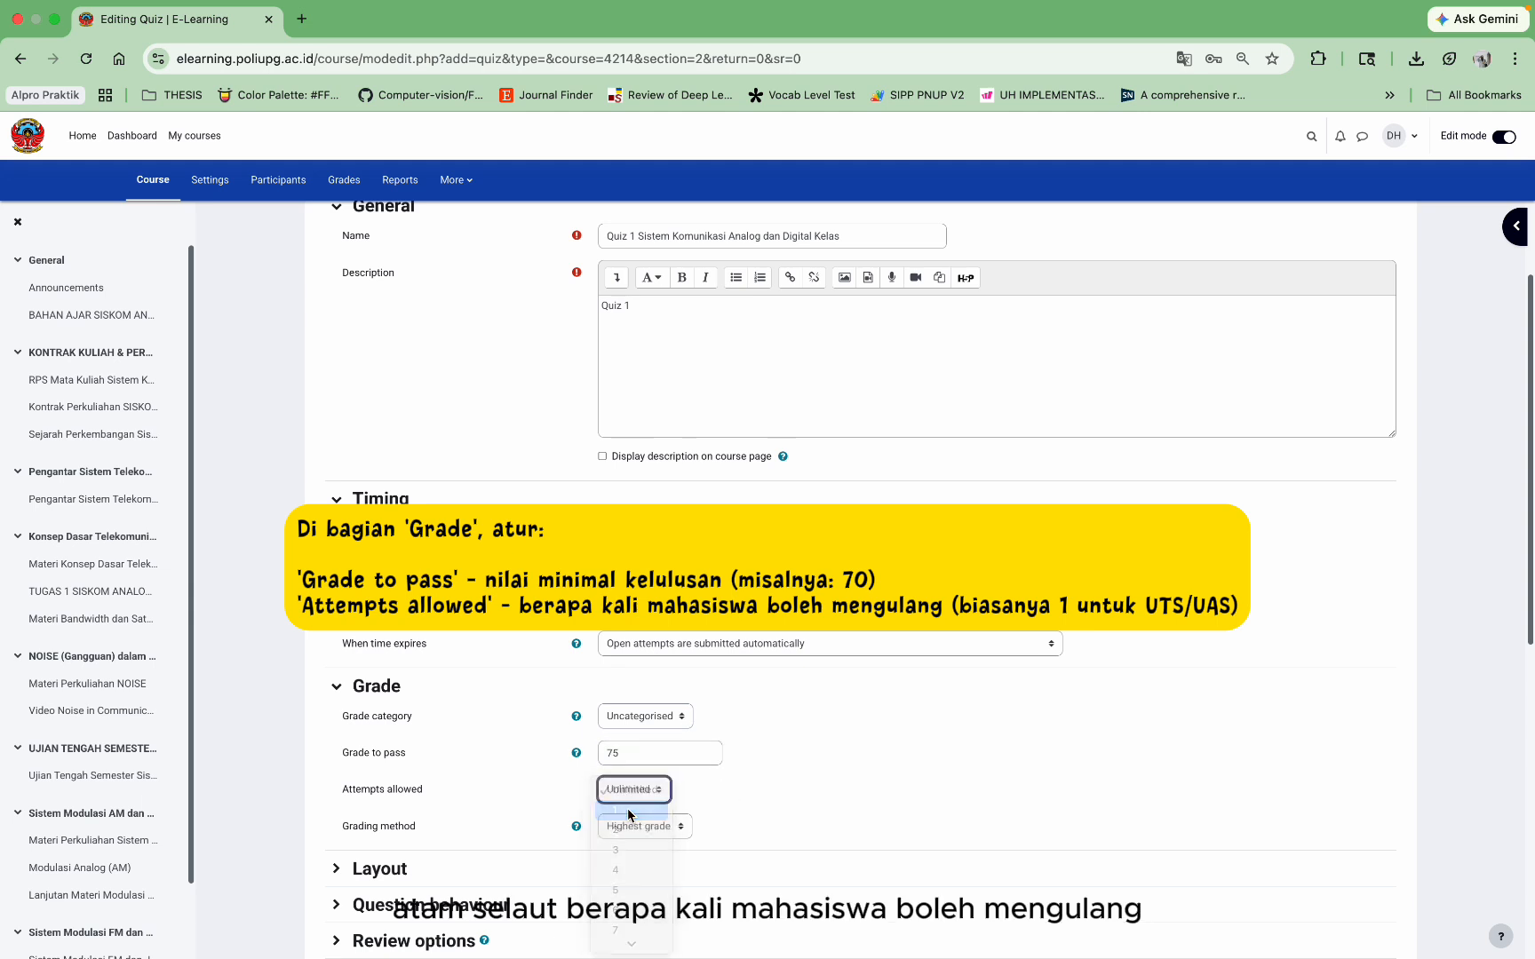
scroll(706, 815, "down", 2)
scroll(706, 815, "down", 3)
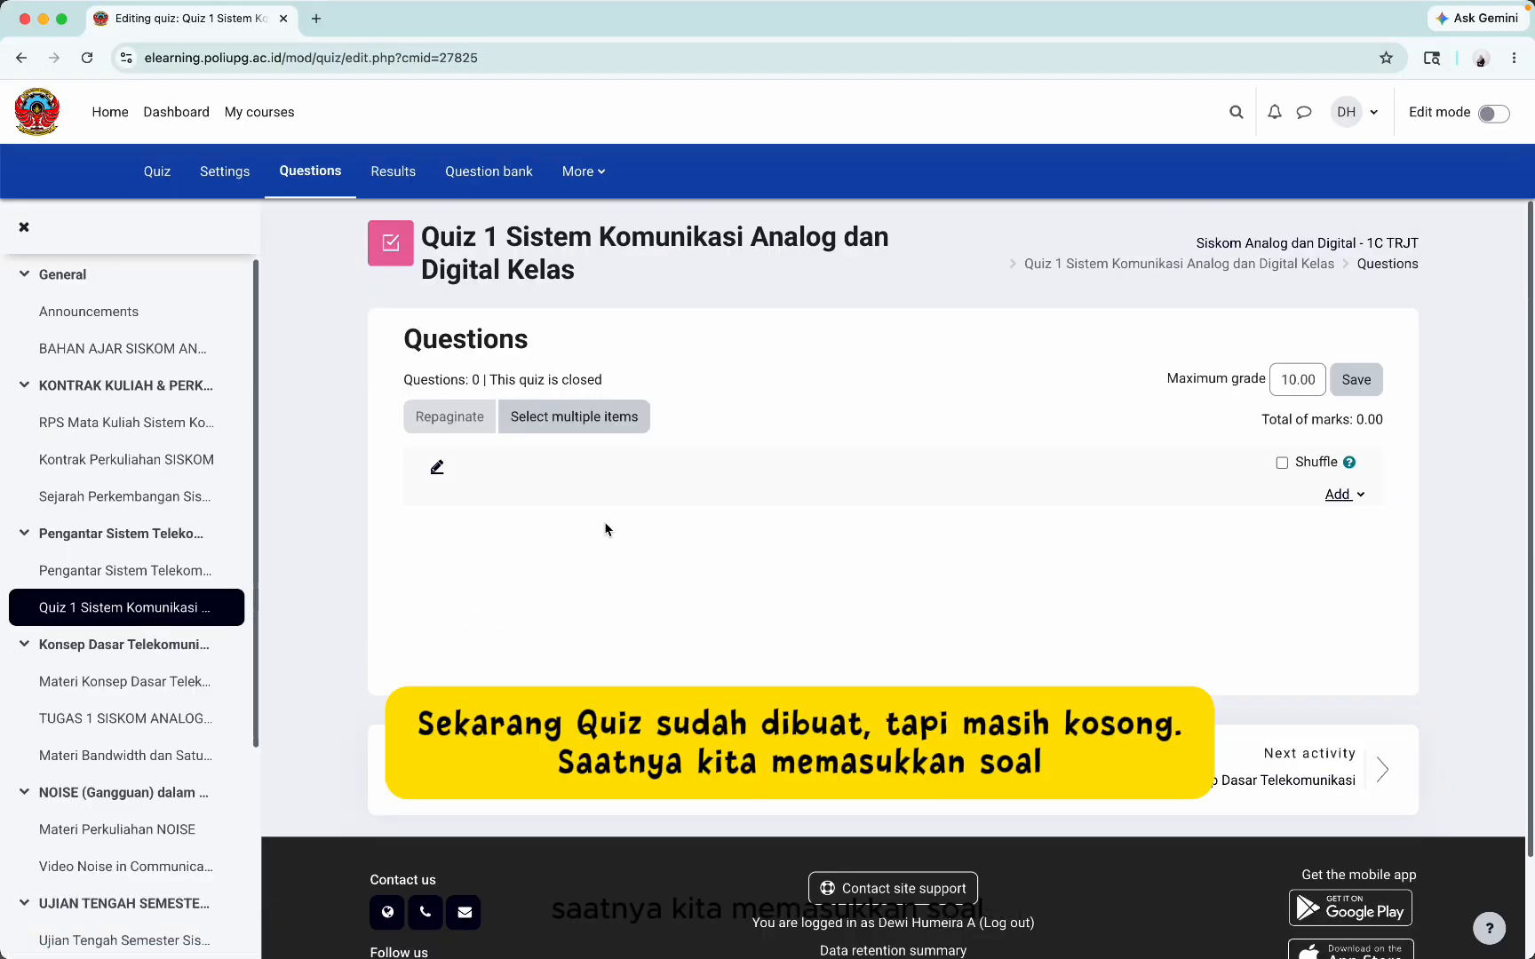
Step: Add a new Multiple choice question to Quiz 1
left_click(1342, 497)
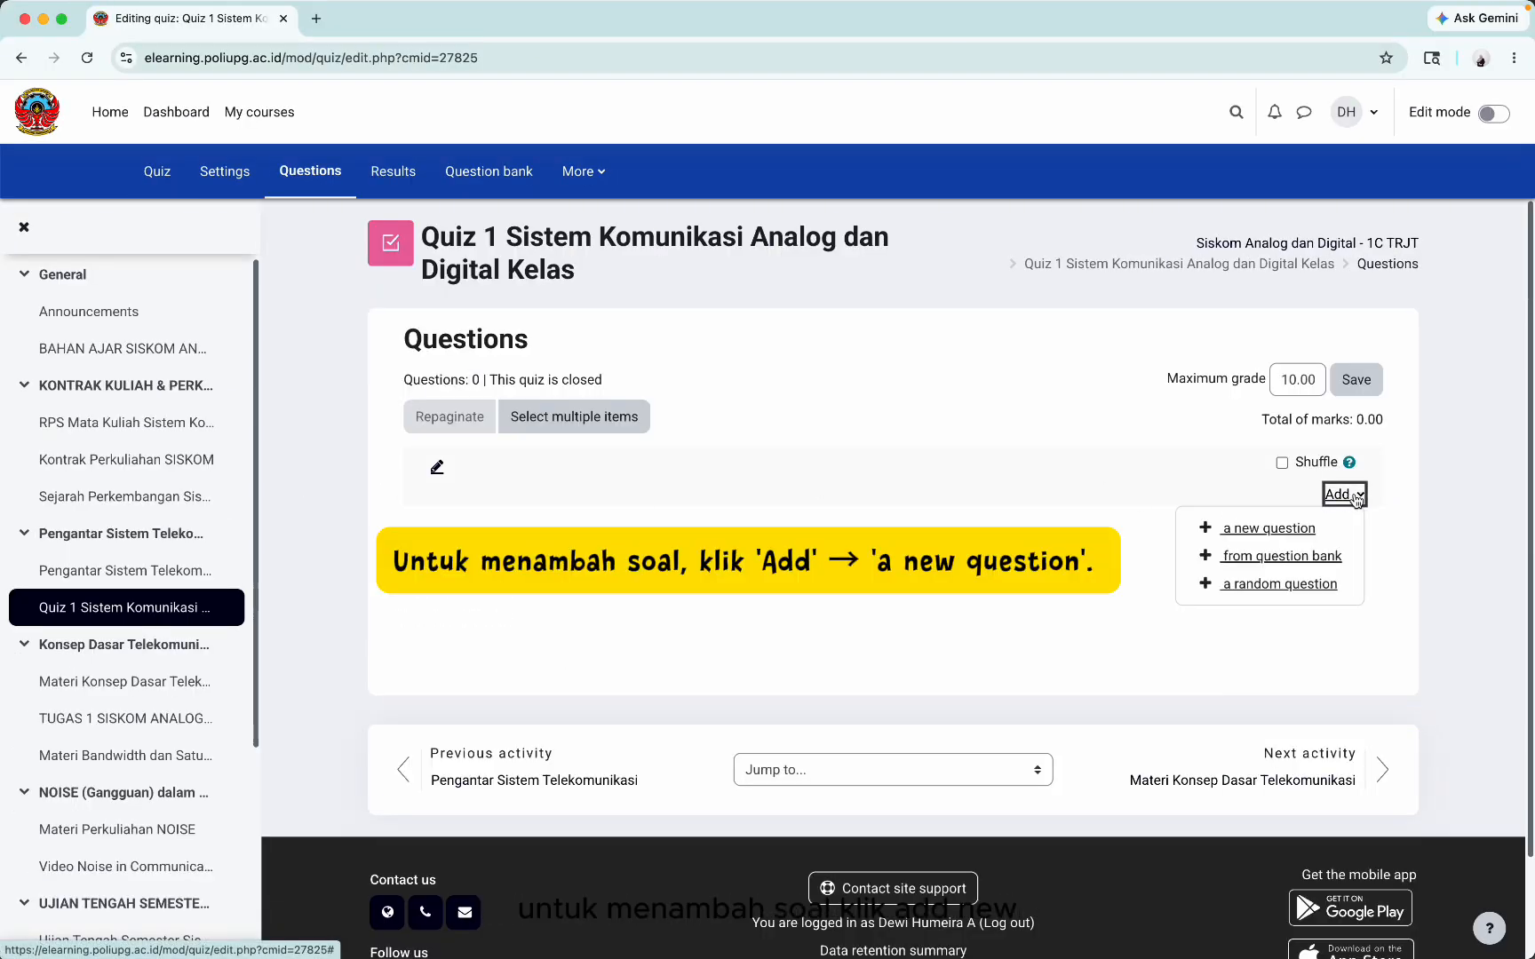
left_click(1285, 531)
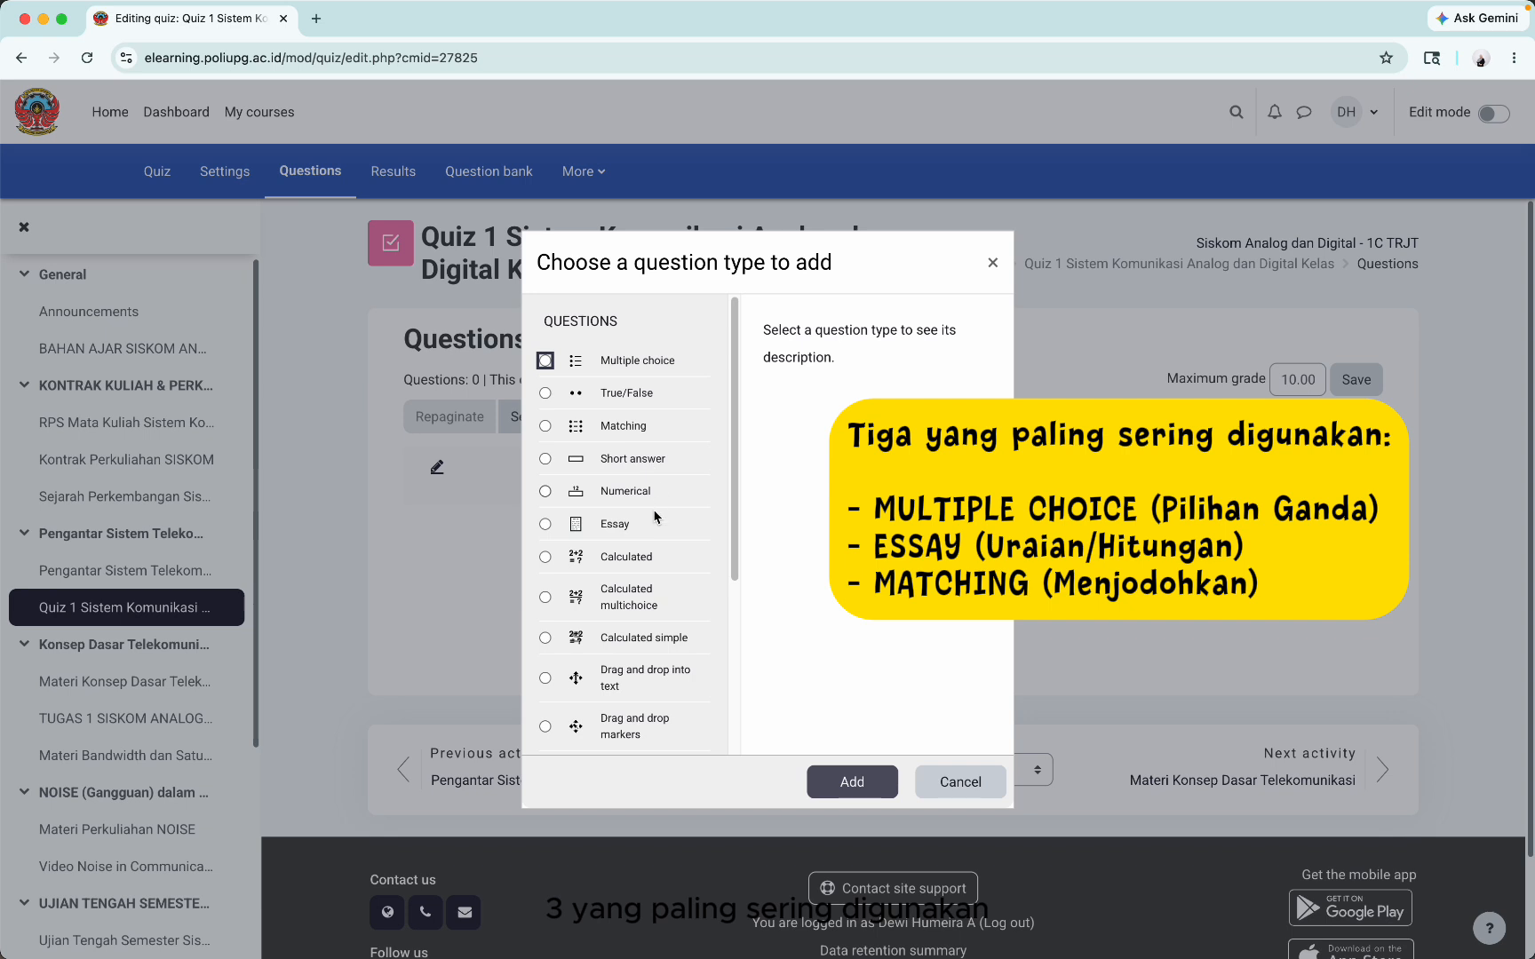
left_click(641, 360)
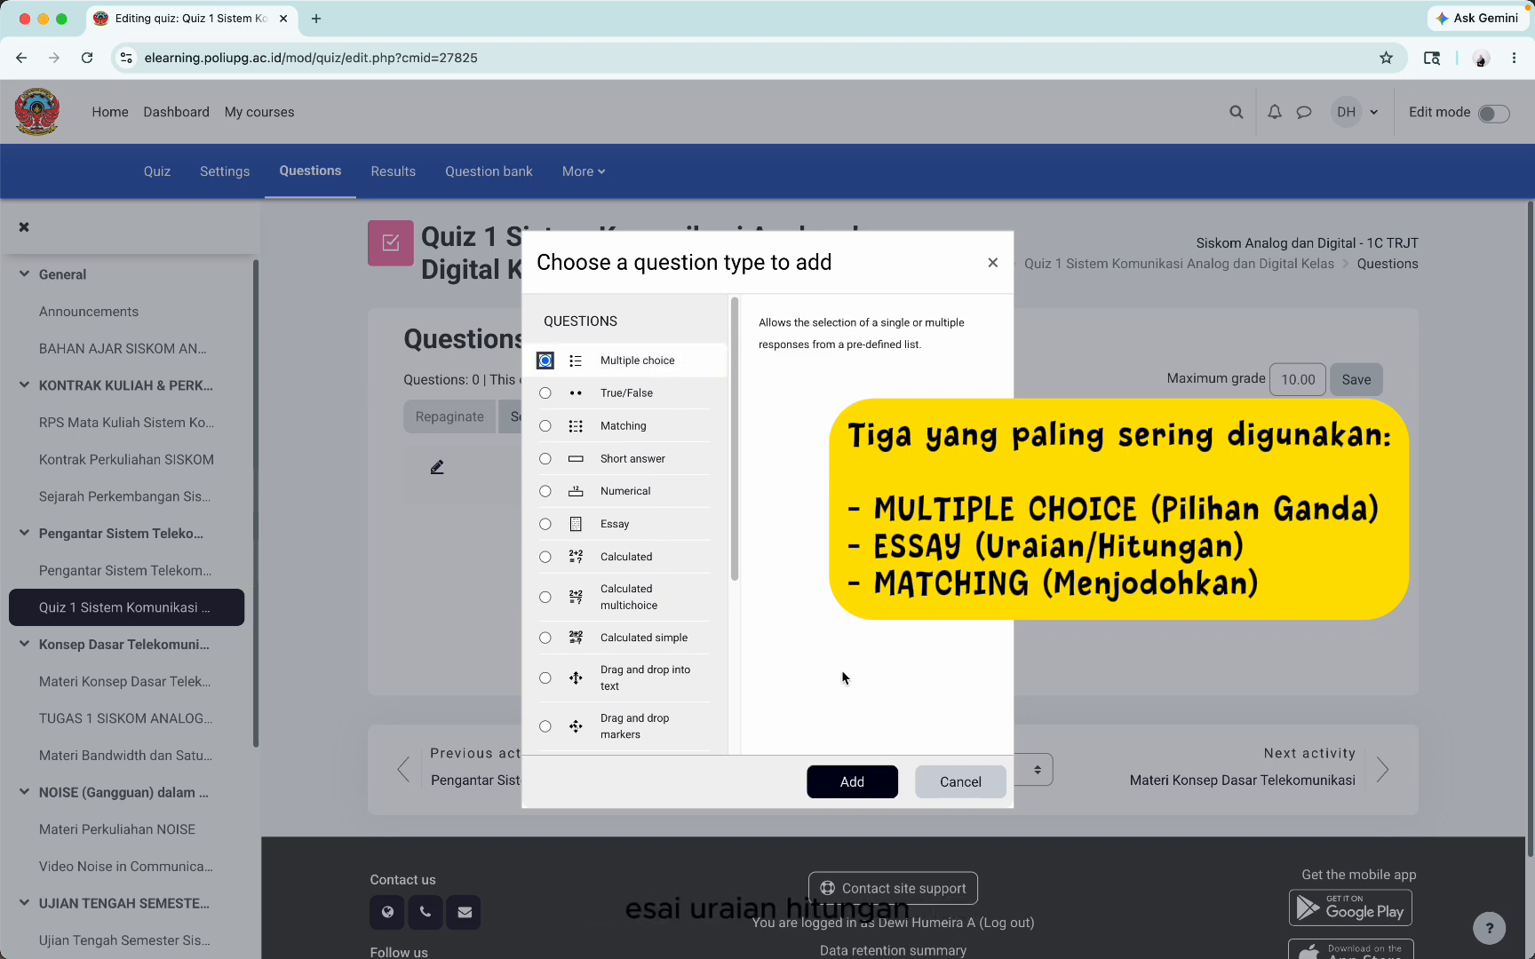
left_click(860, 792)
Step: Name the question 'Soal' and set its default mark to 1
type("Soal 1")
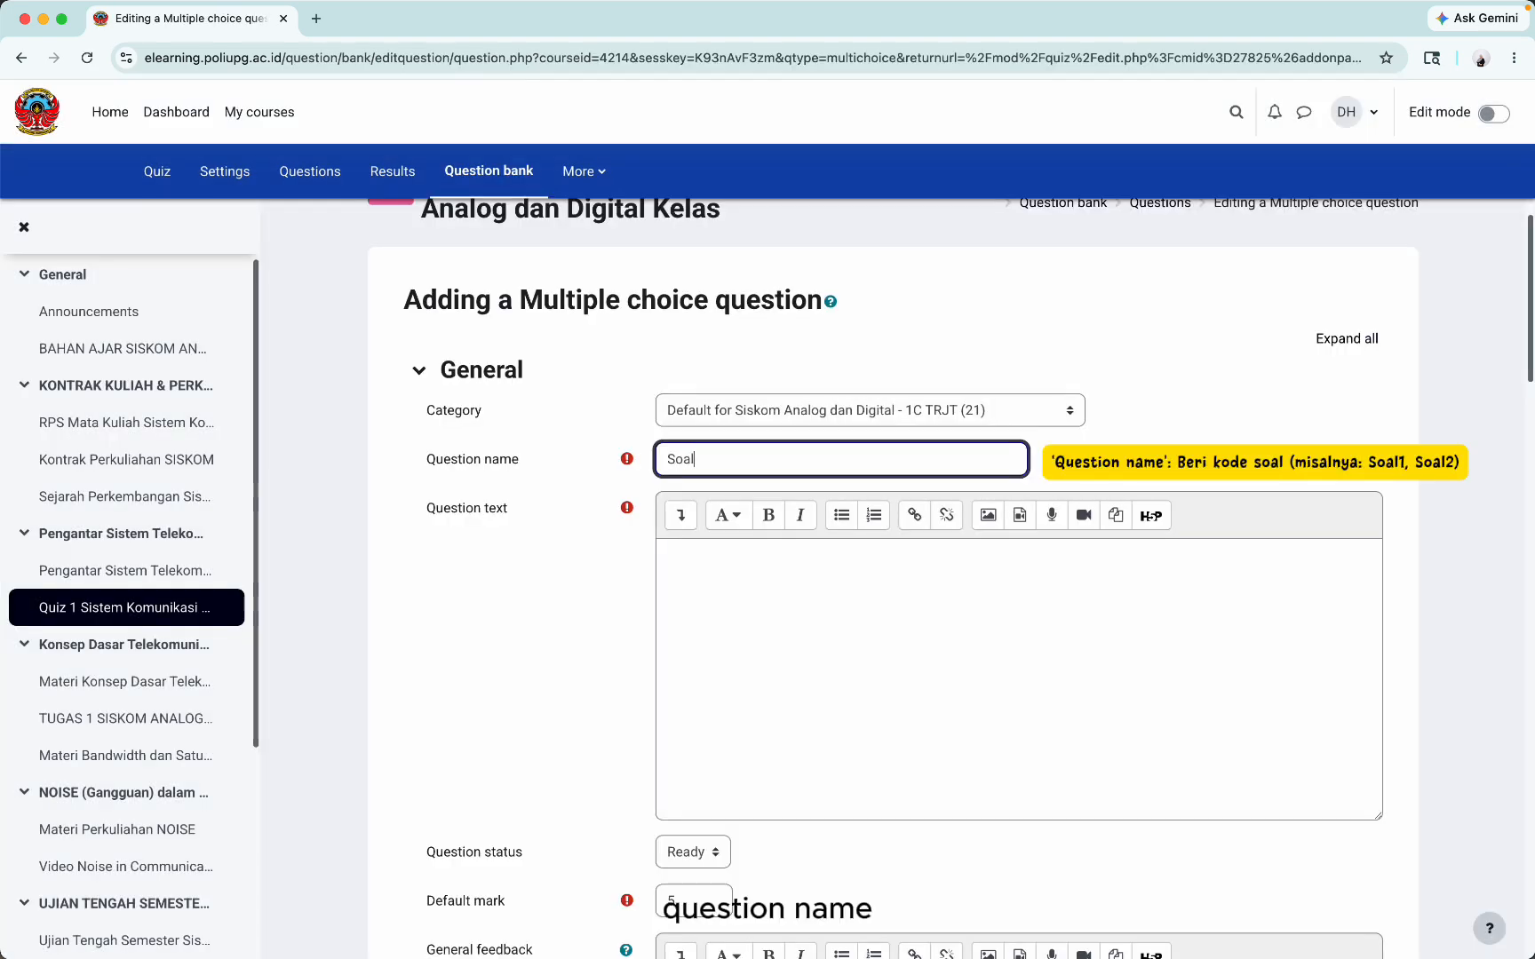
left_click(816, 556)
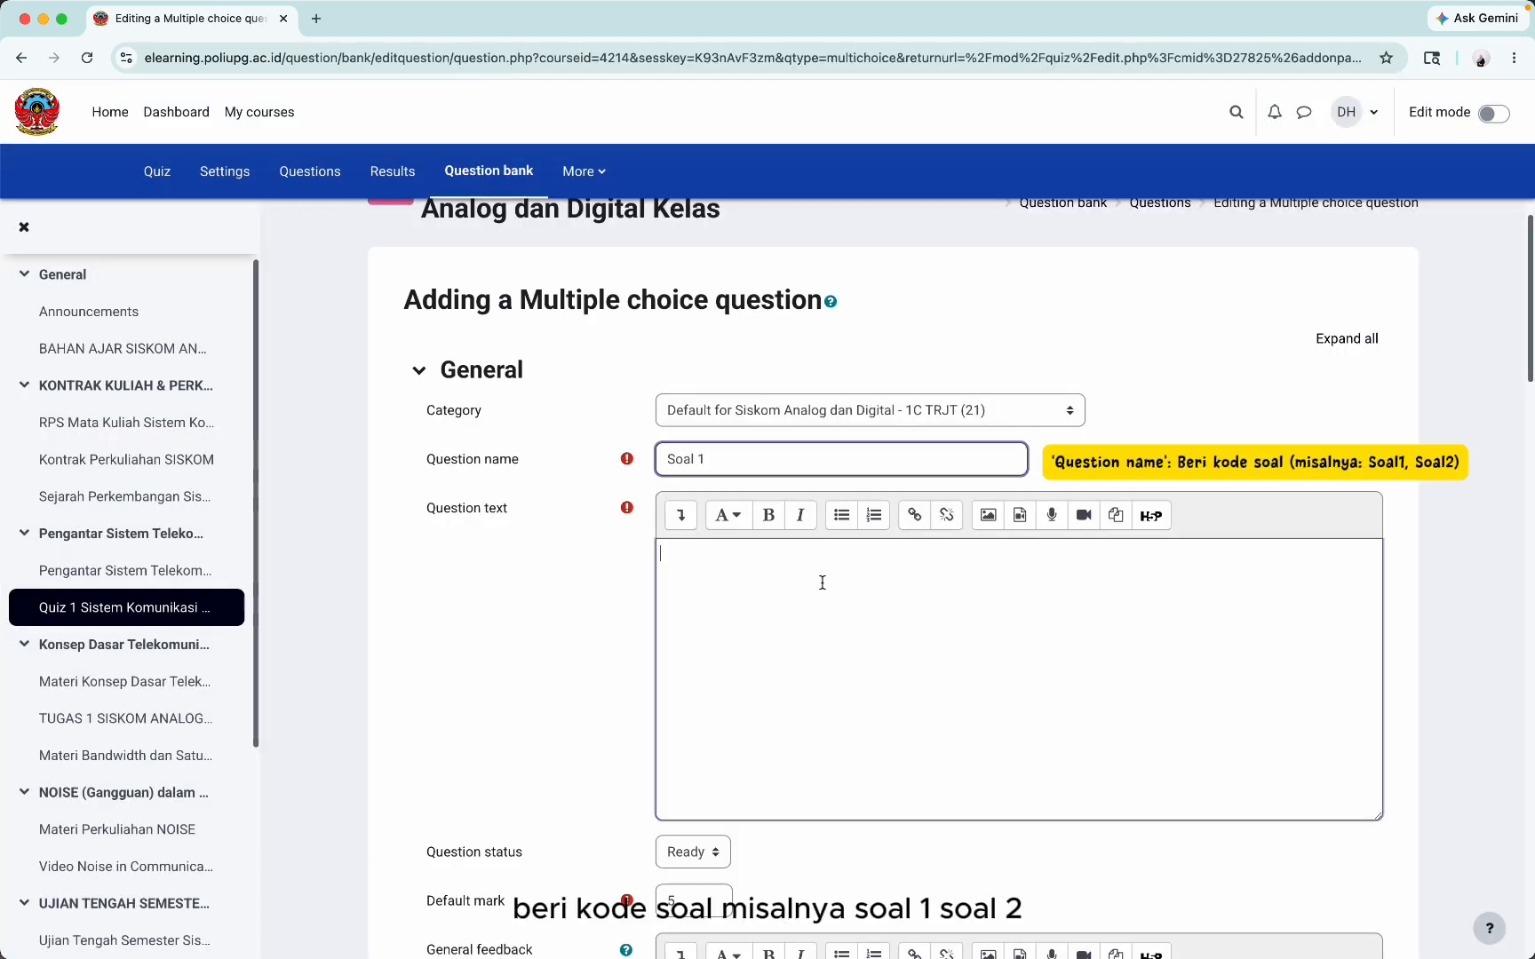
scroll(819, 568, "down", 1)
scroll(823, 582, "up", 1)
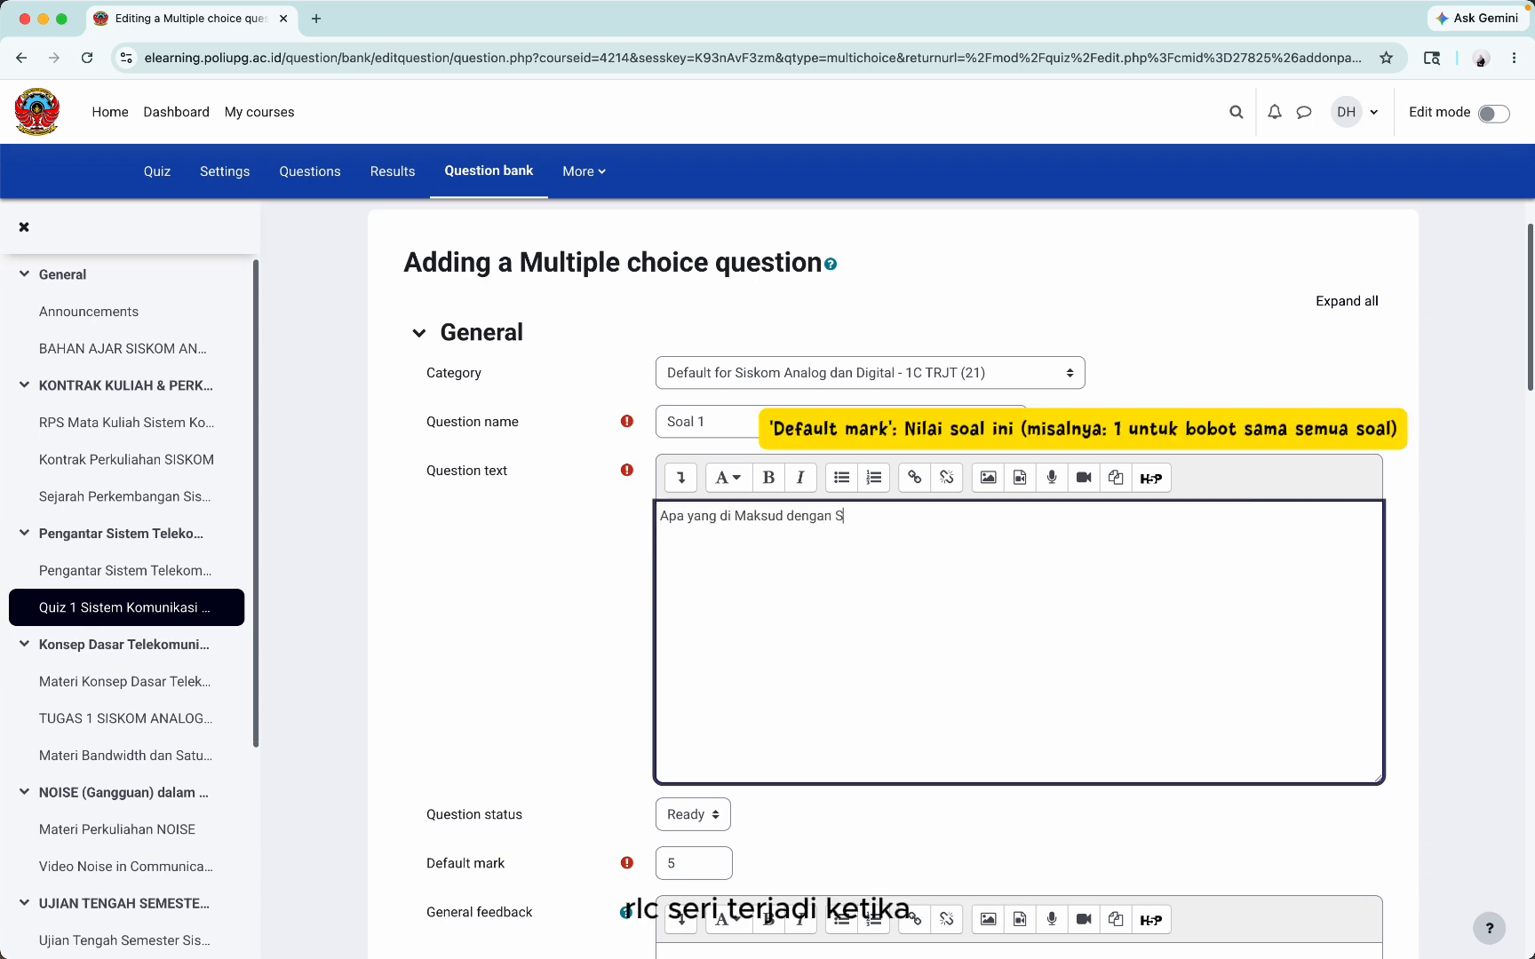
scroll(689, 444, "down", 5)
left_click(689, 443)
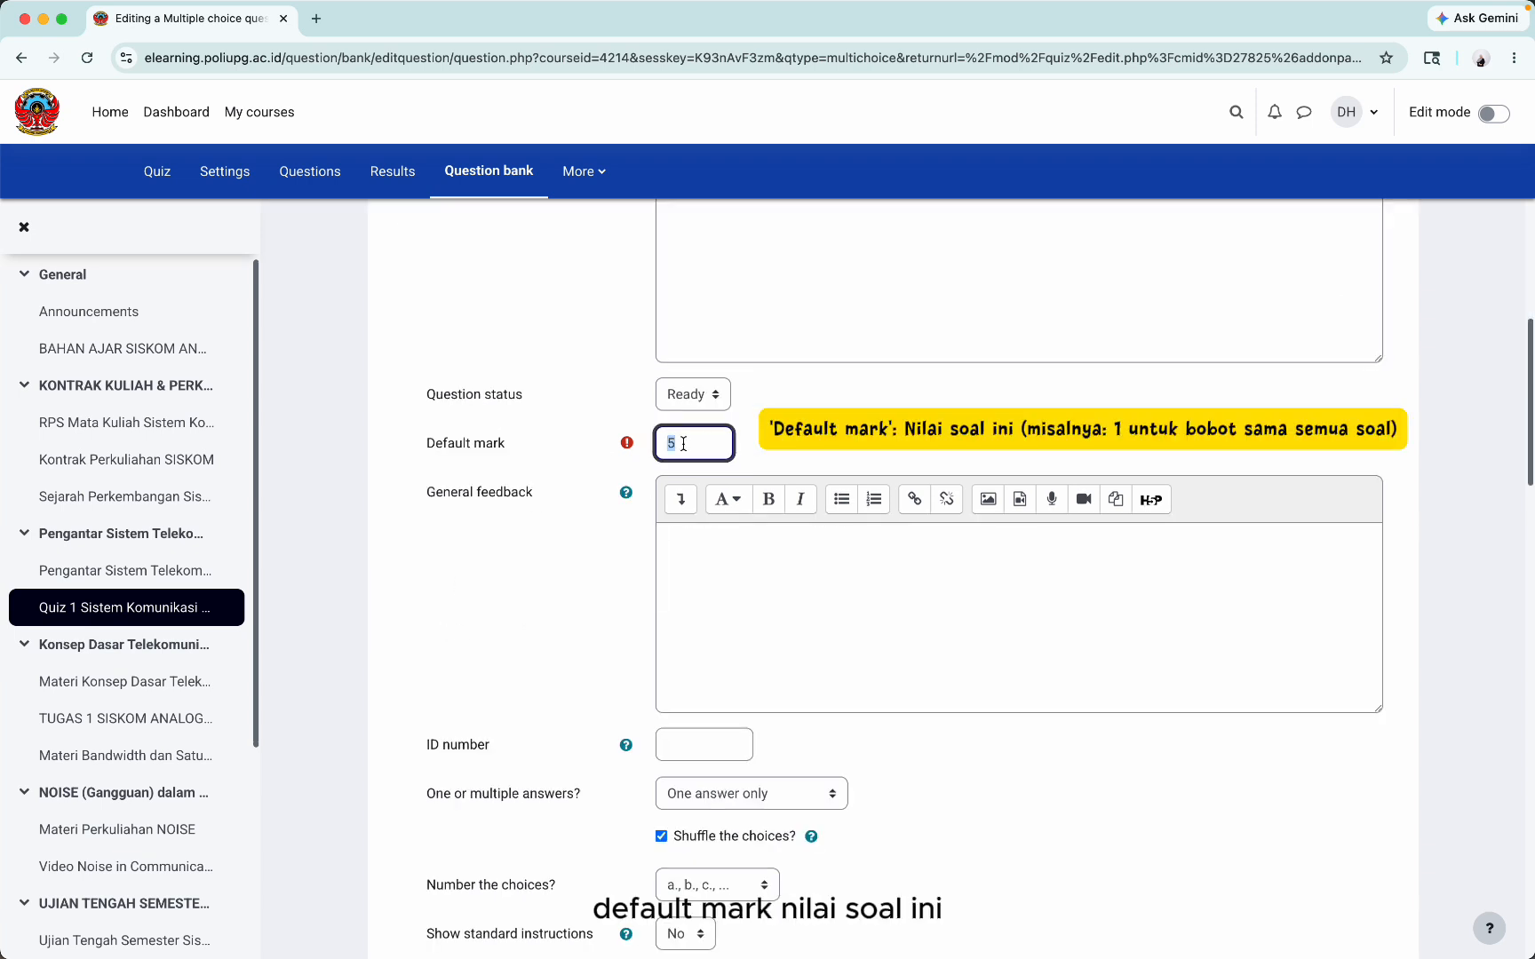
left_click(792, 457)
scroll(792, 457, "up", 3)
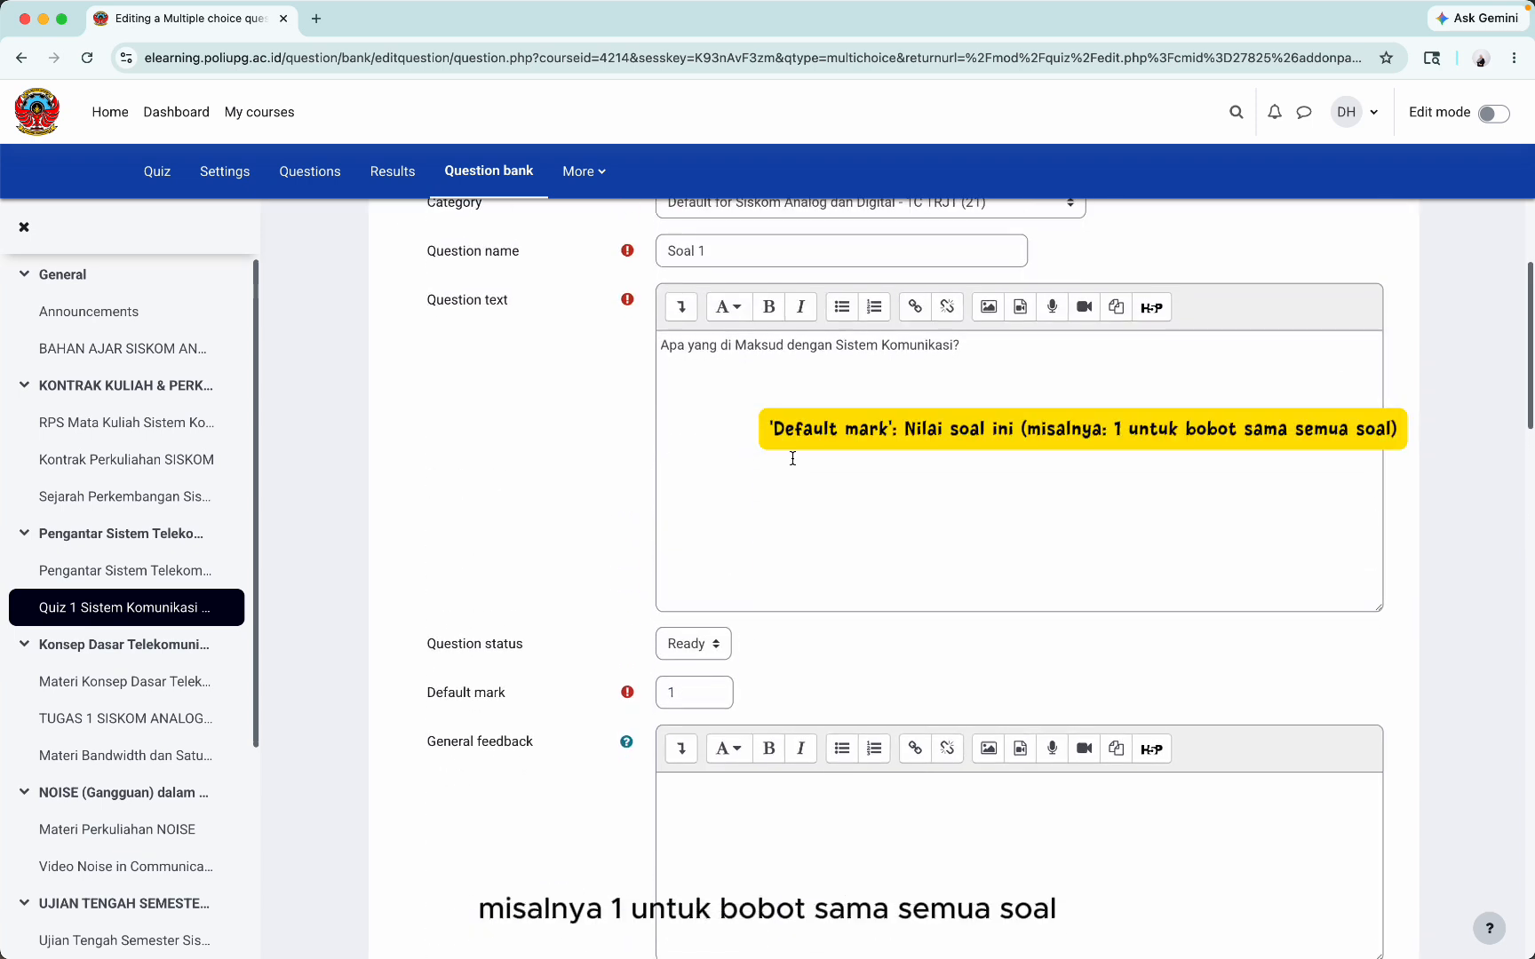
scroll(796, 465, "down", 4)
scroll(793, 464, "down", 4)
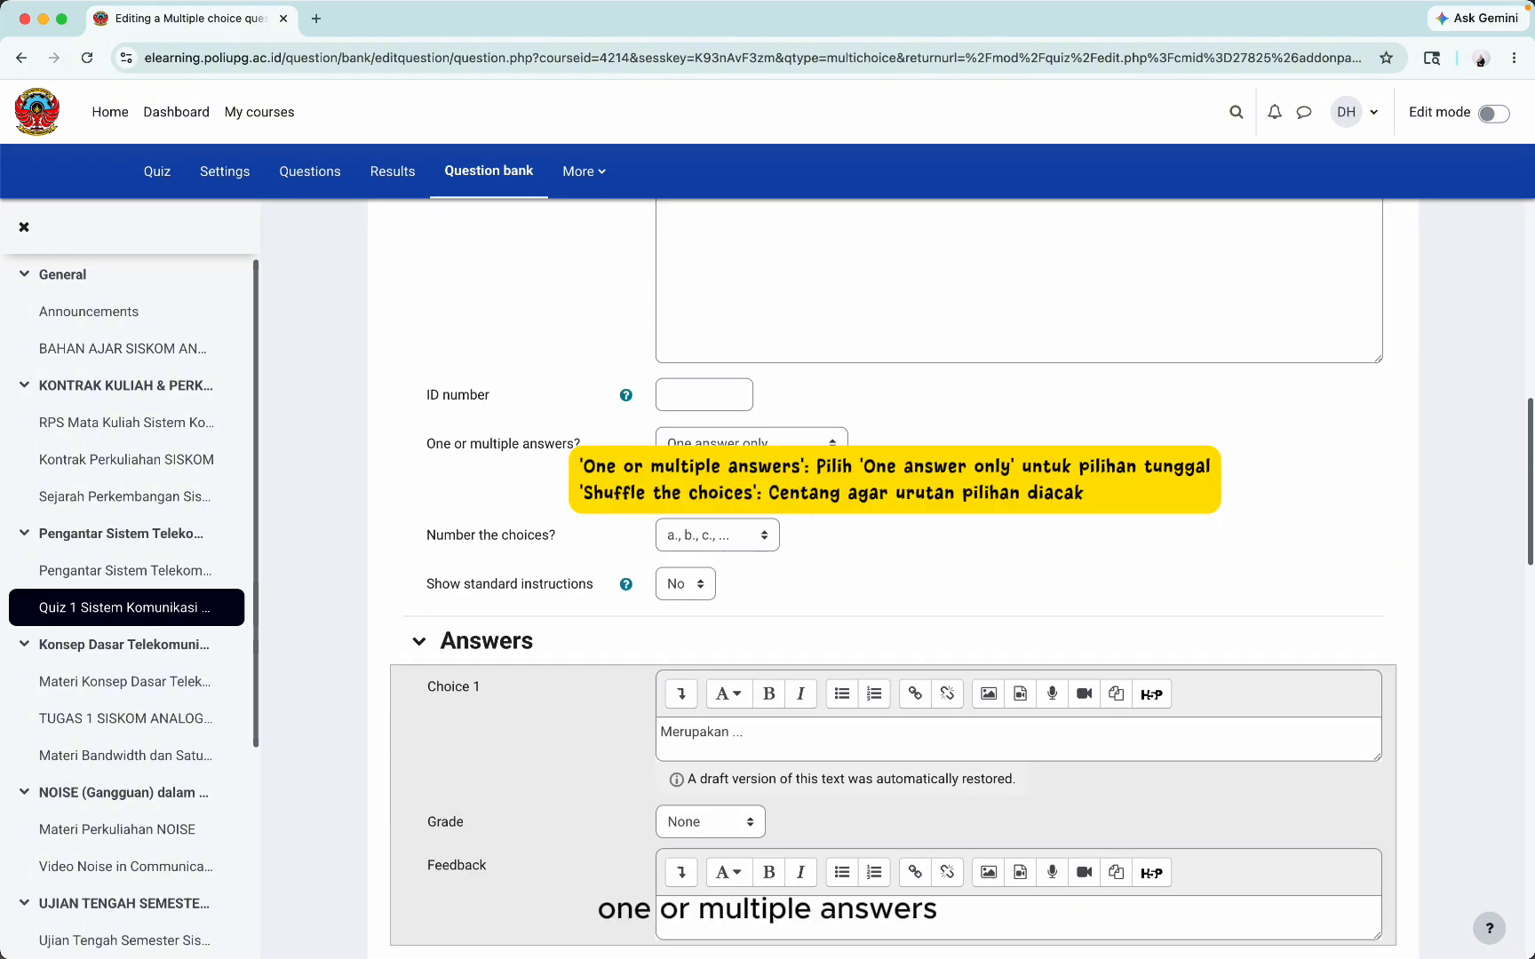
scroll(770, 593, "down", 1)
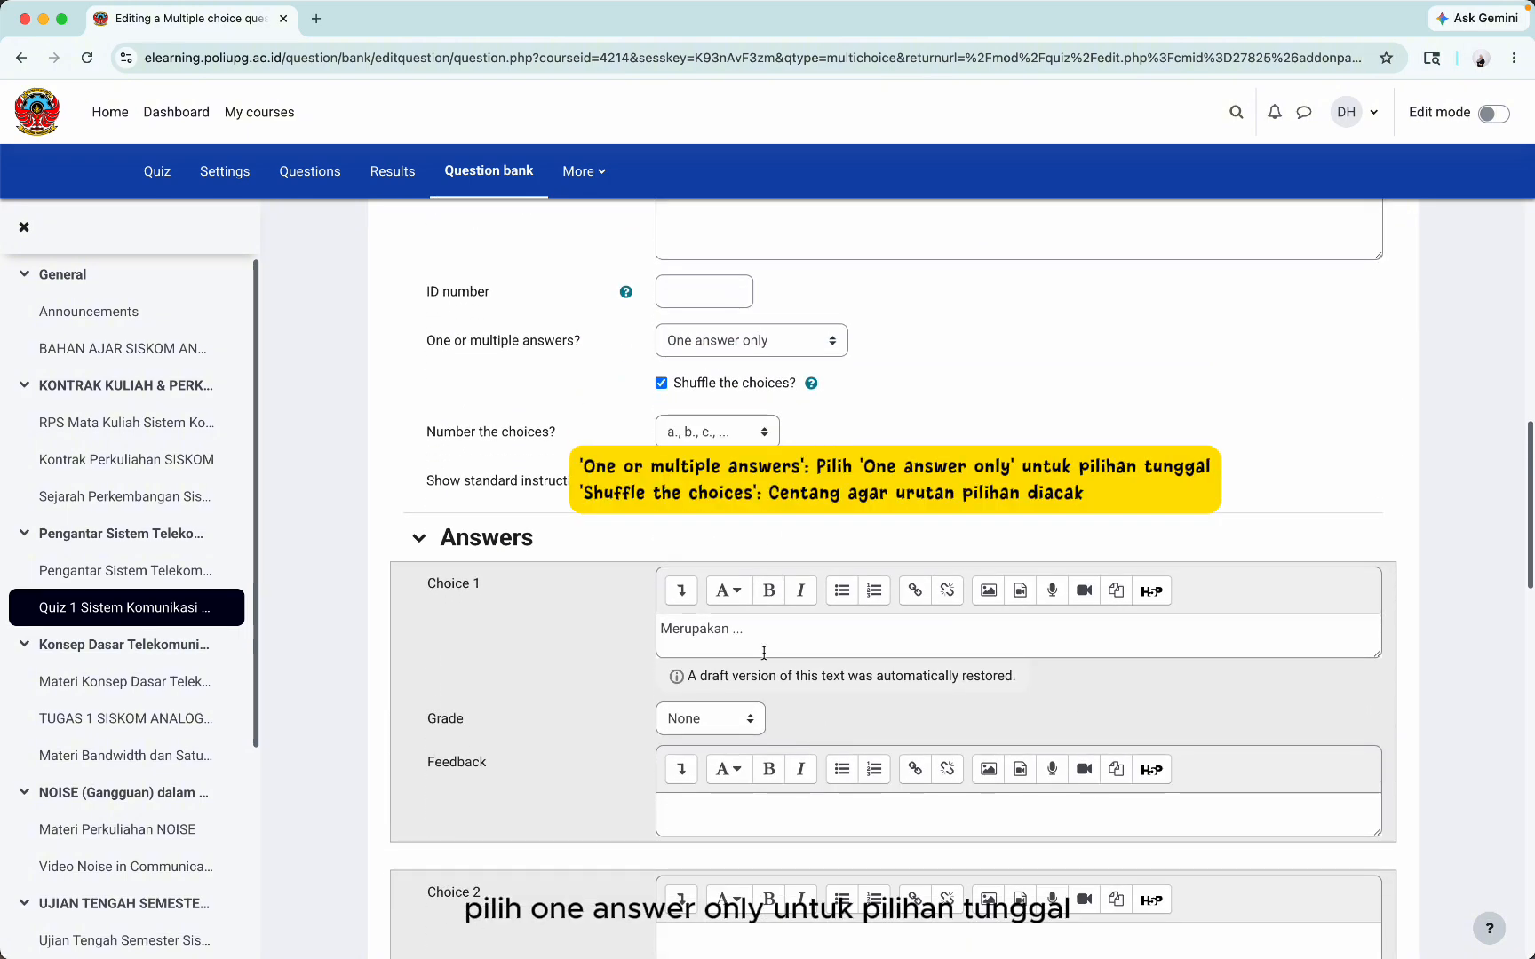
Step: Write 'Adalah ...' as the second answer choice and reuse that wording for the third
left_click(764, 646)
scroll(764, 645, "down", 2)
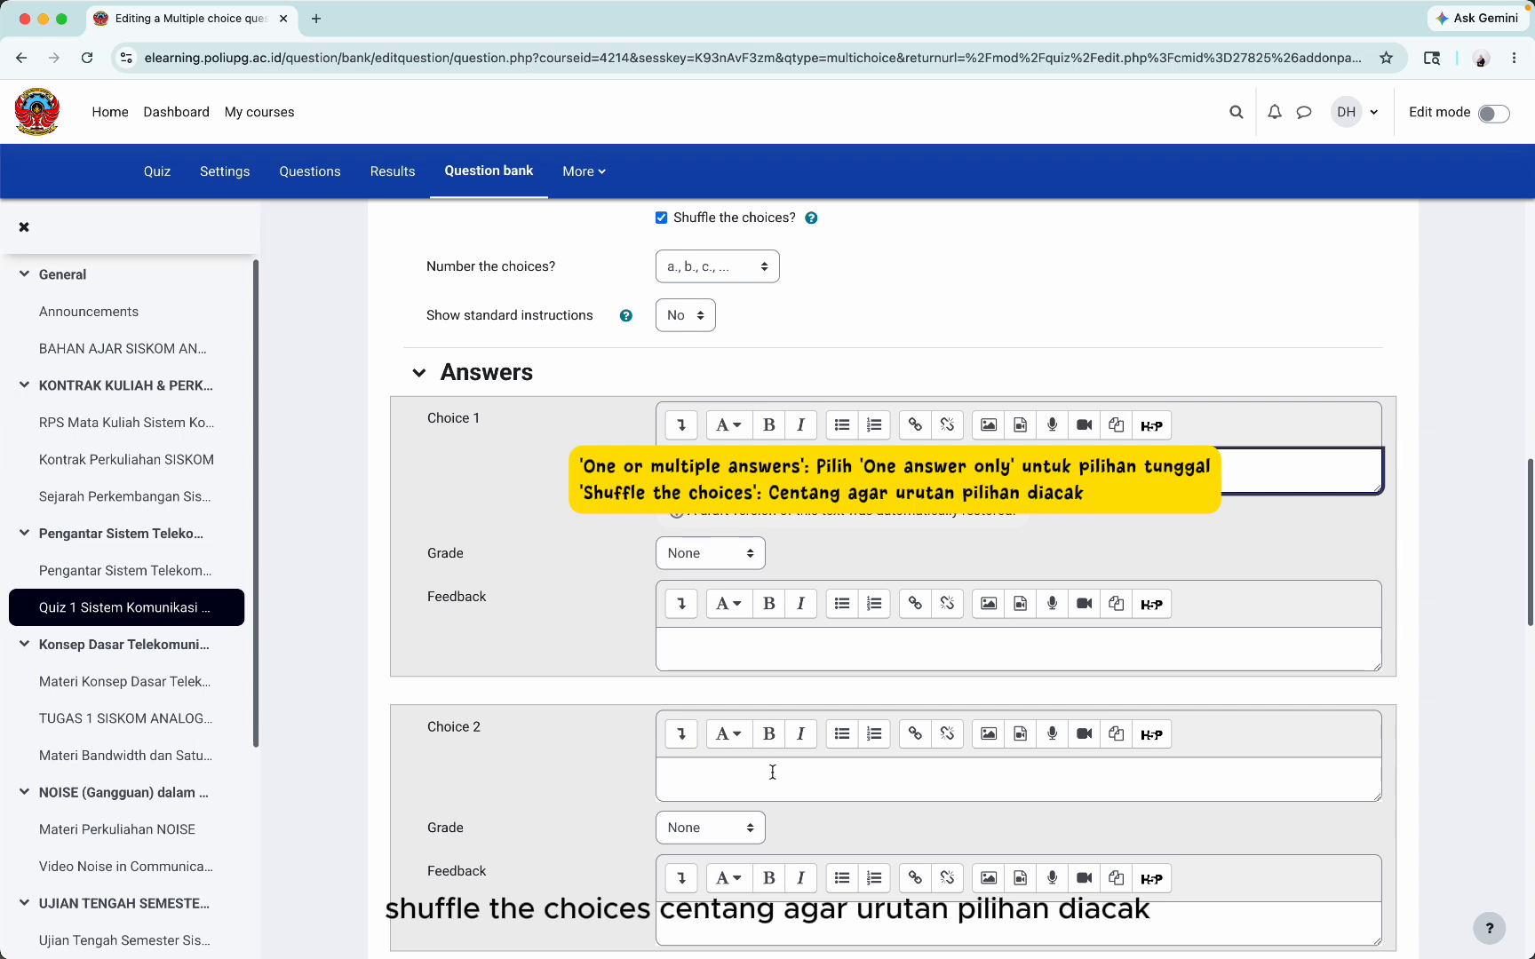
left_click(772, 771)
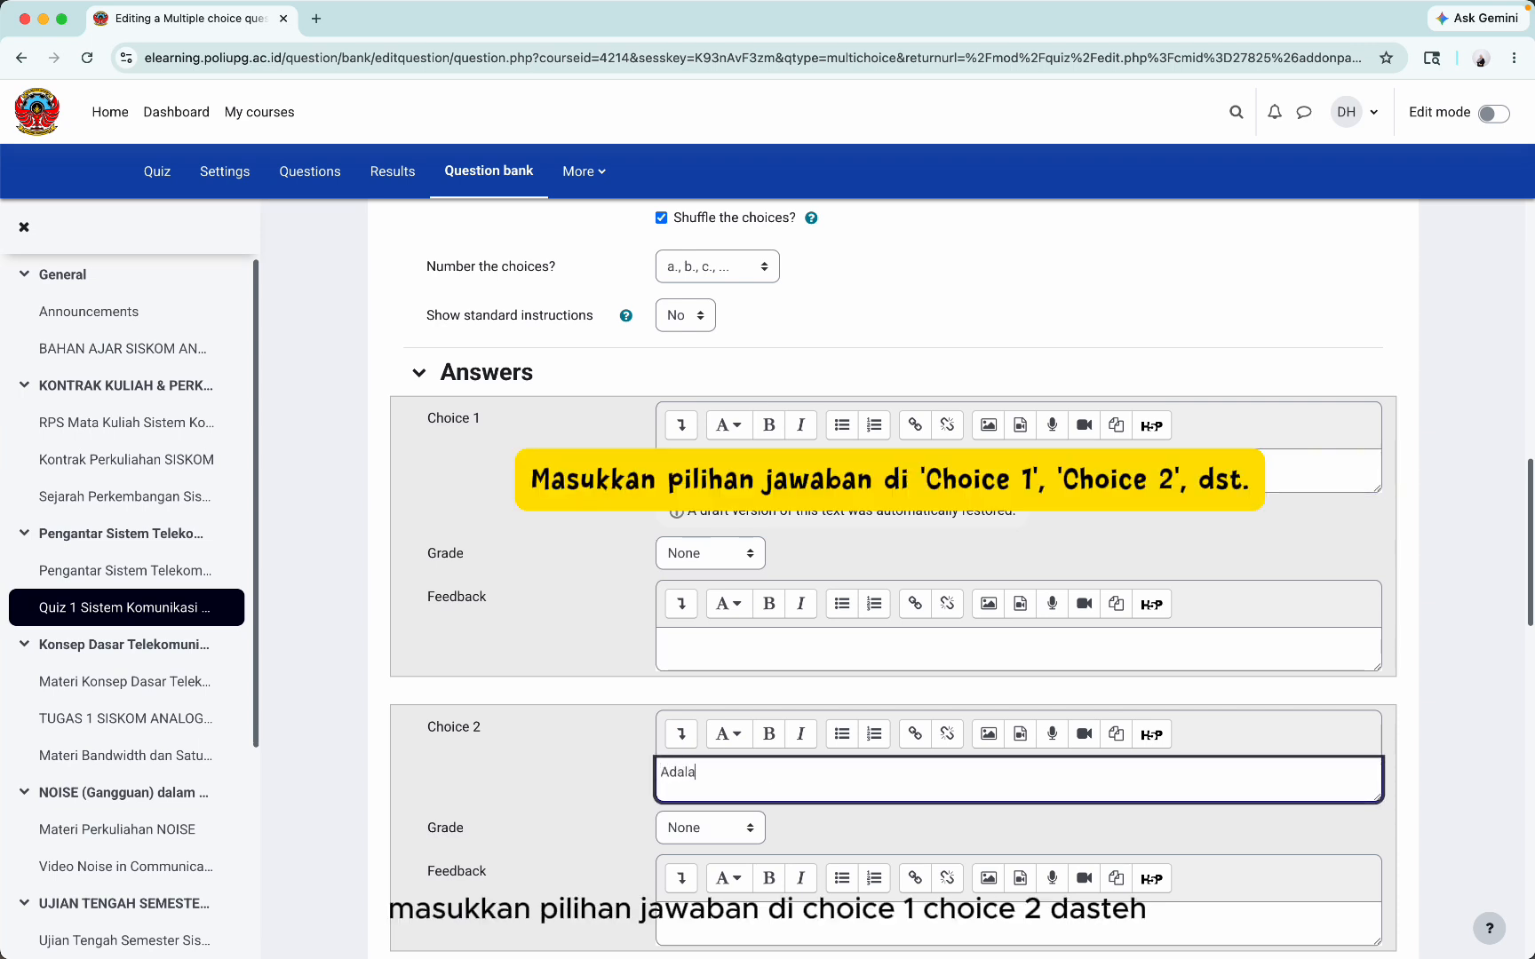
type("Adalah ...")
key("super+a")
key("super+c")
scroll(764, 673, "down", 5)
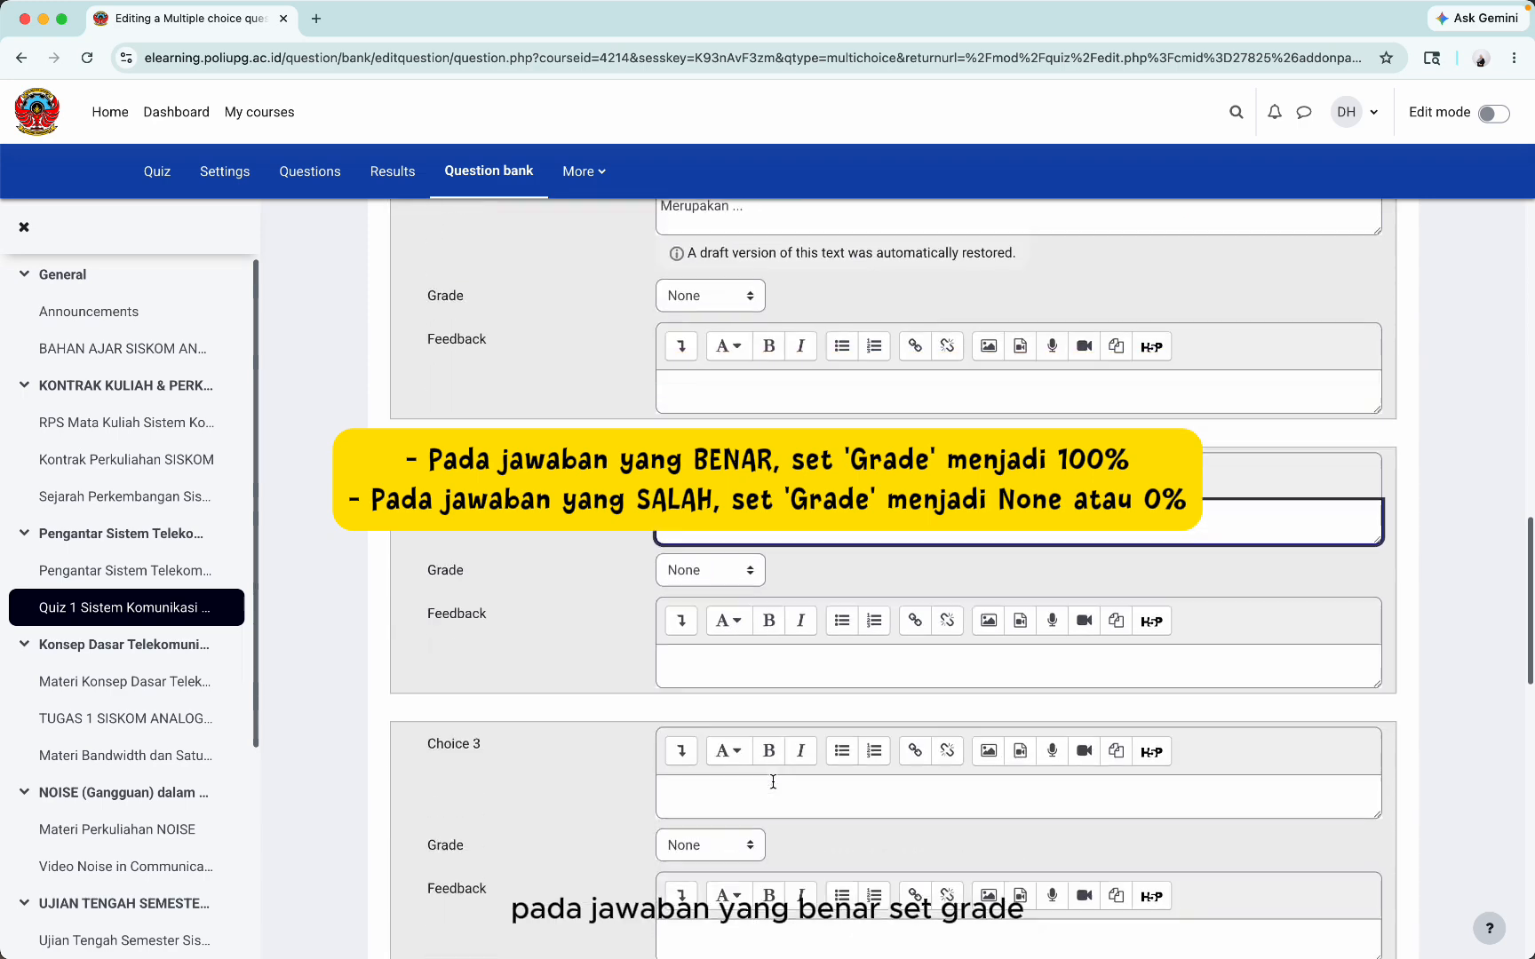
left_click(763, 672)
key("super+v")
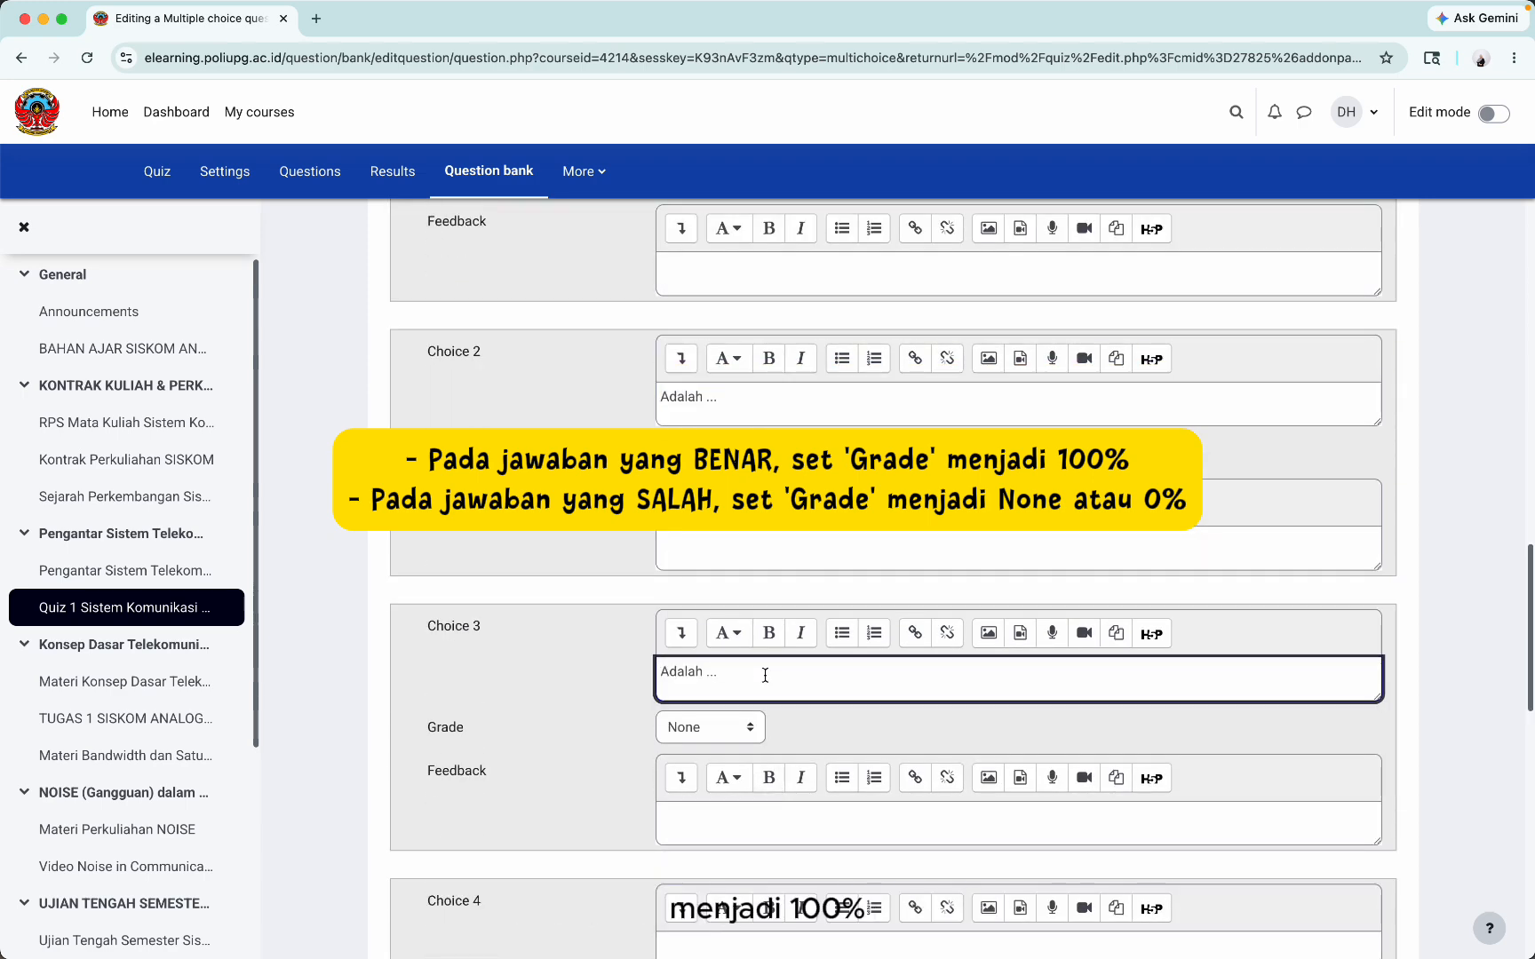
Step: Grade the third choice 100%, and give the fourth the same wording graded None
left_click(727, 726)
left_click(726, 727)
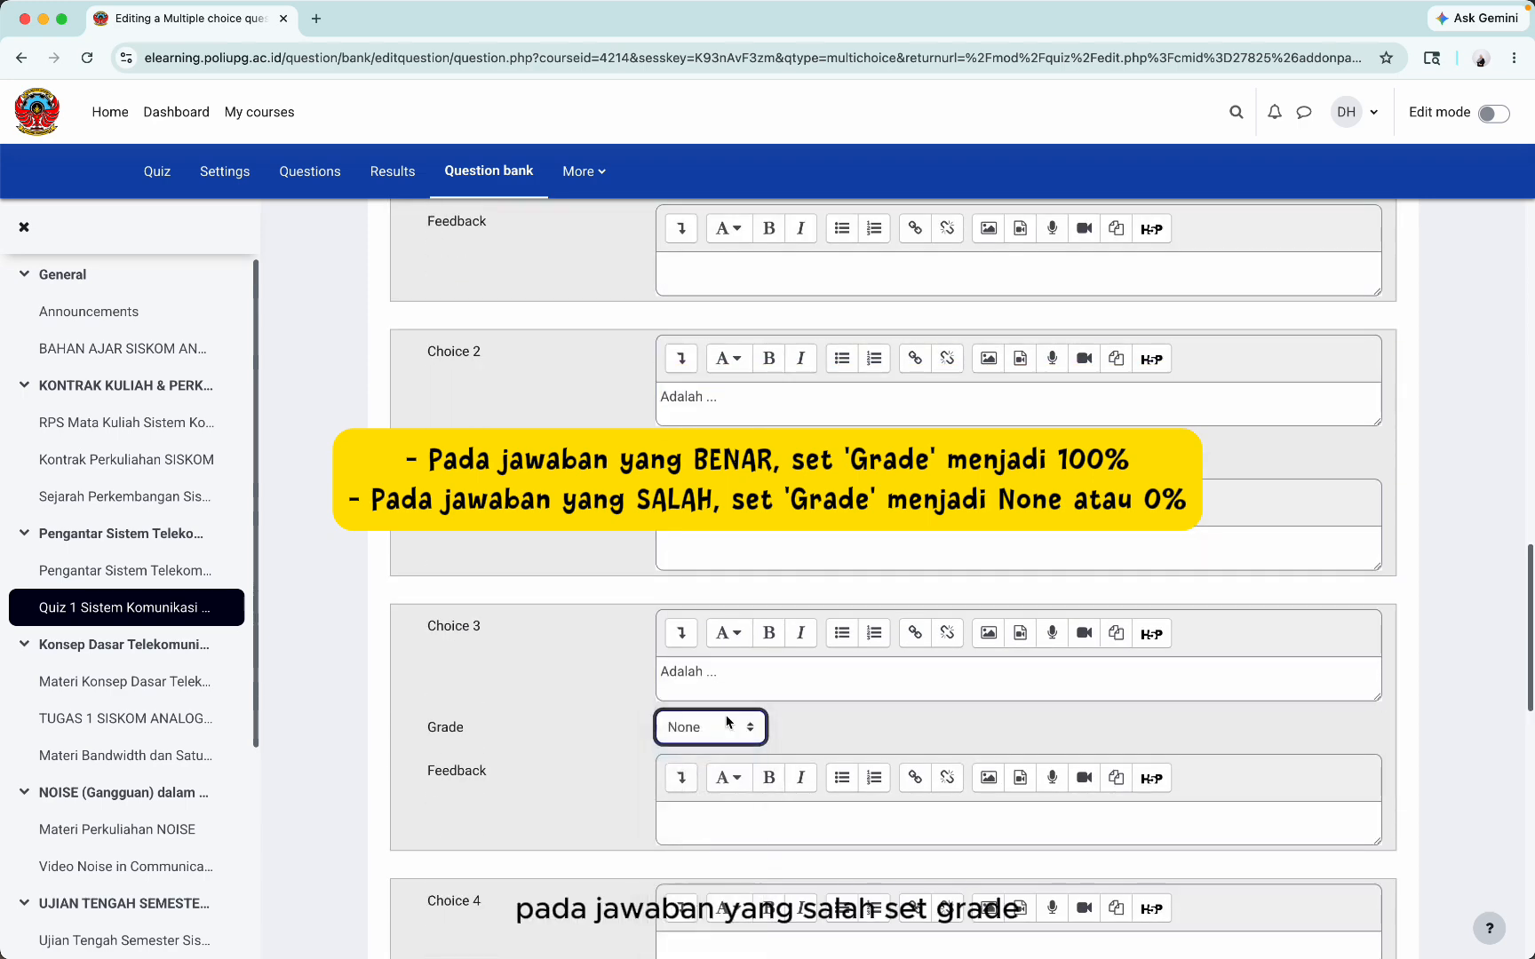
scroll(738, 730, "down", 3)
left_click(742, 794)
key("super+v")
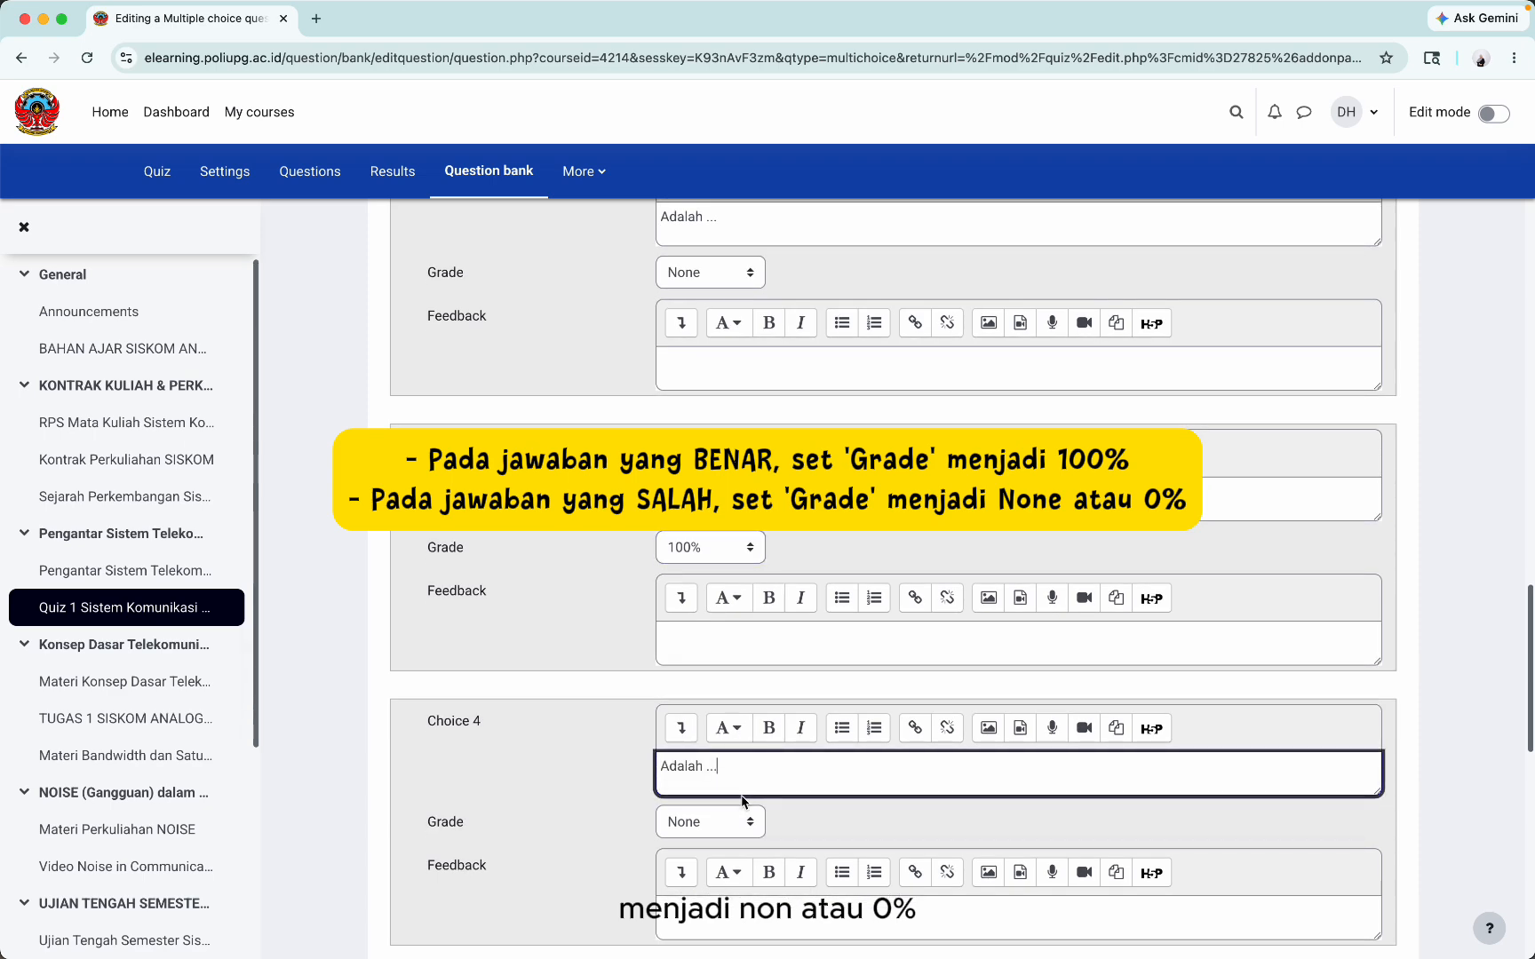
left_click(730, 823)
left_click(708, 883)
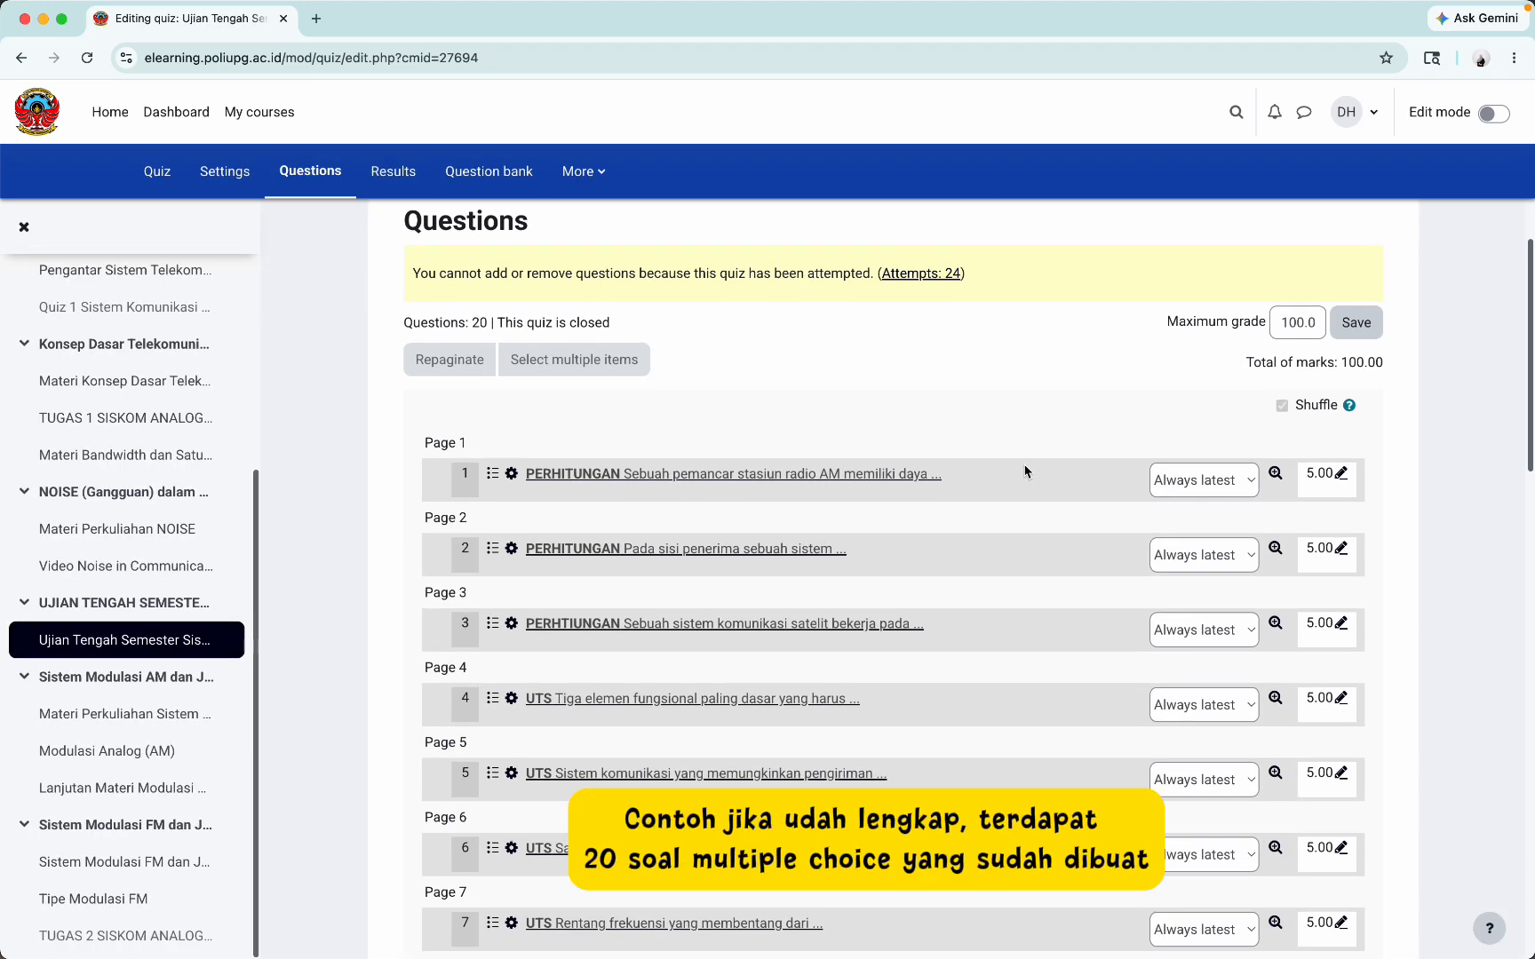
Step: Browse the course question bank's list of questions, then choose Create a new question
scroll(1351, 426, "down", 2)
scroll(1351, 426, "down", 7)
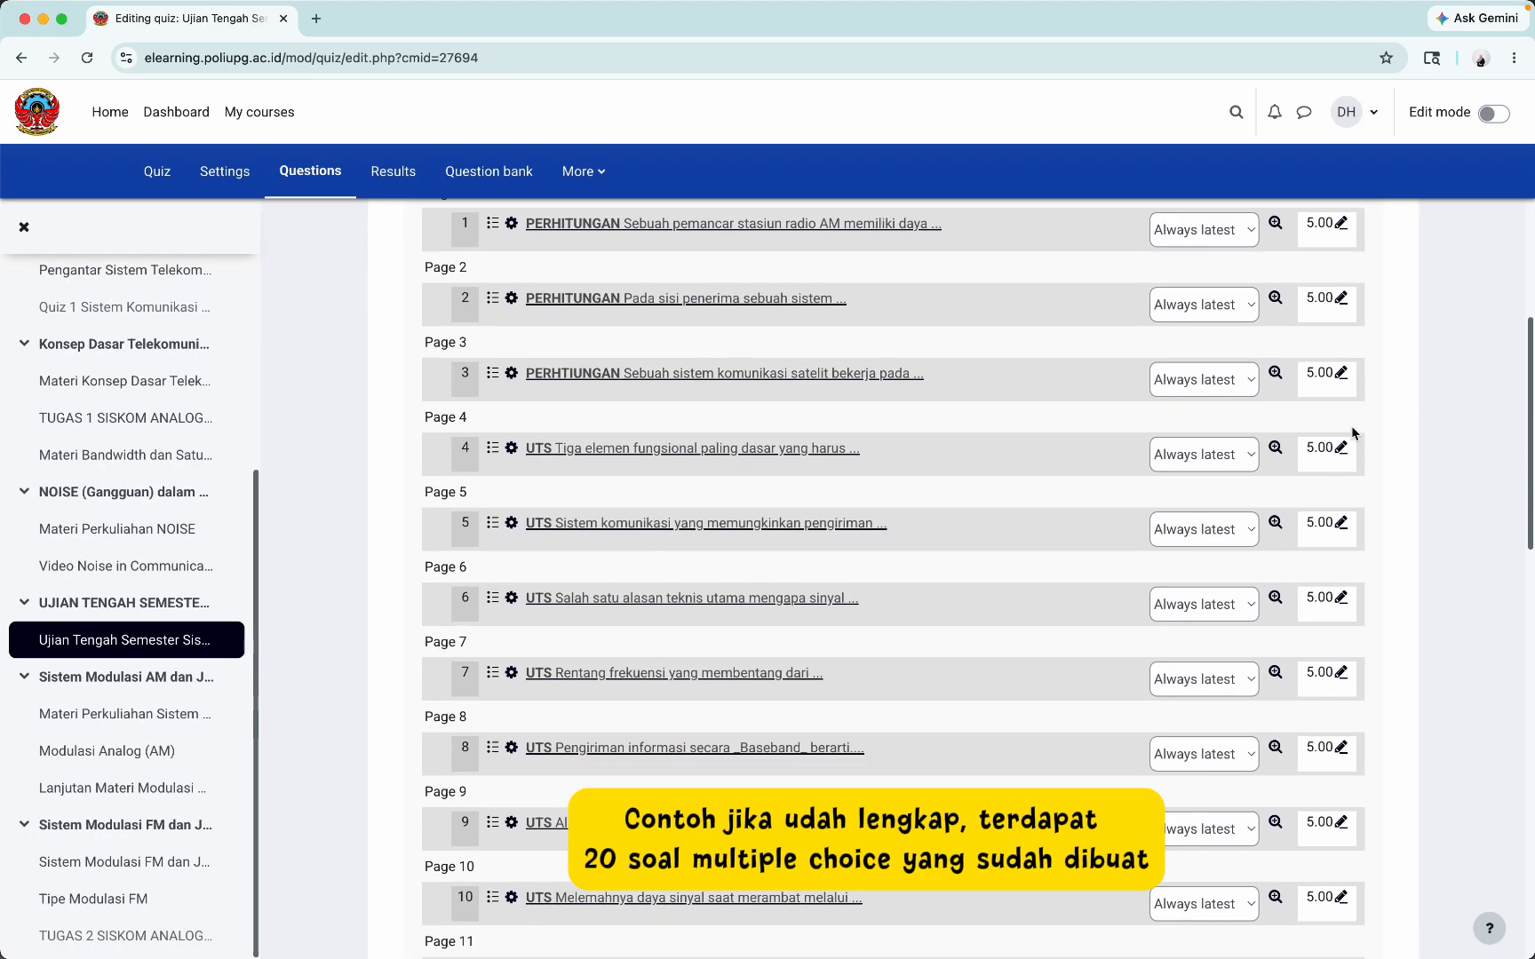
scroll(800, 355, "up", 10)
left_click(487, 182)
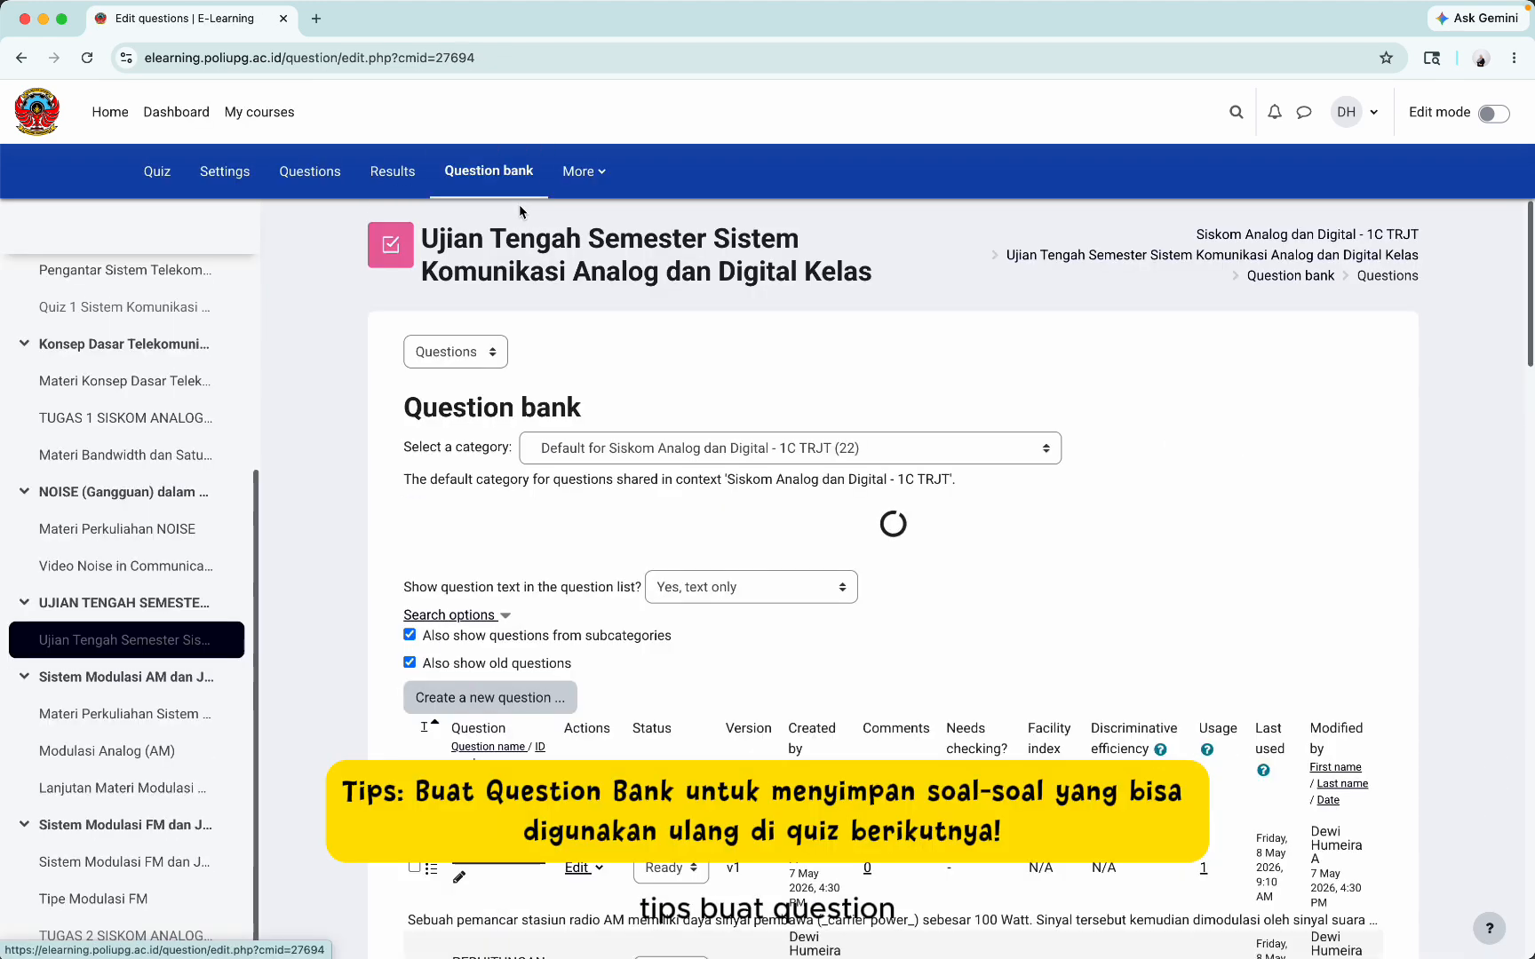
scroll(838, 600, "down", 3)
scroll(839, 599, "down", 2)
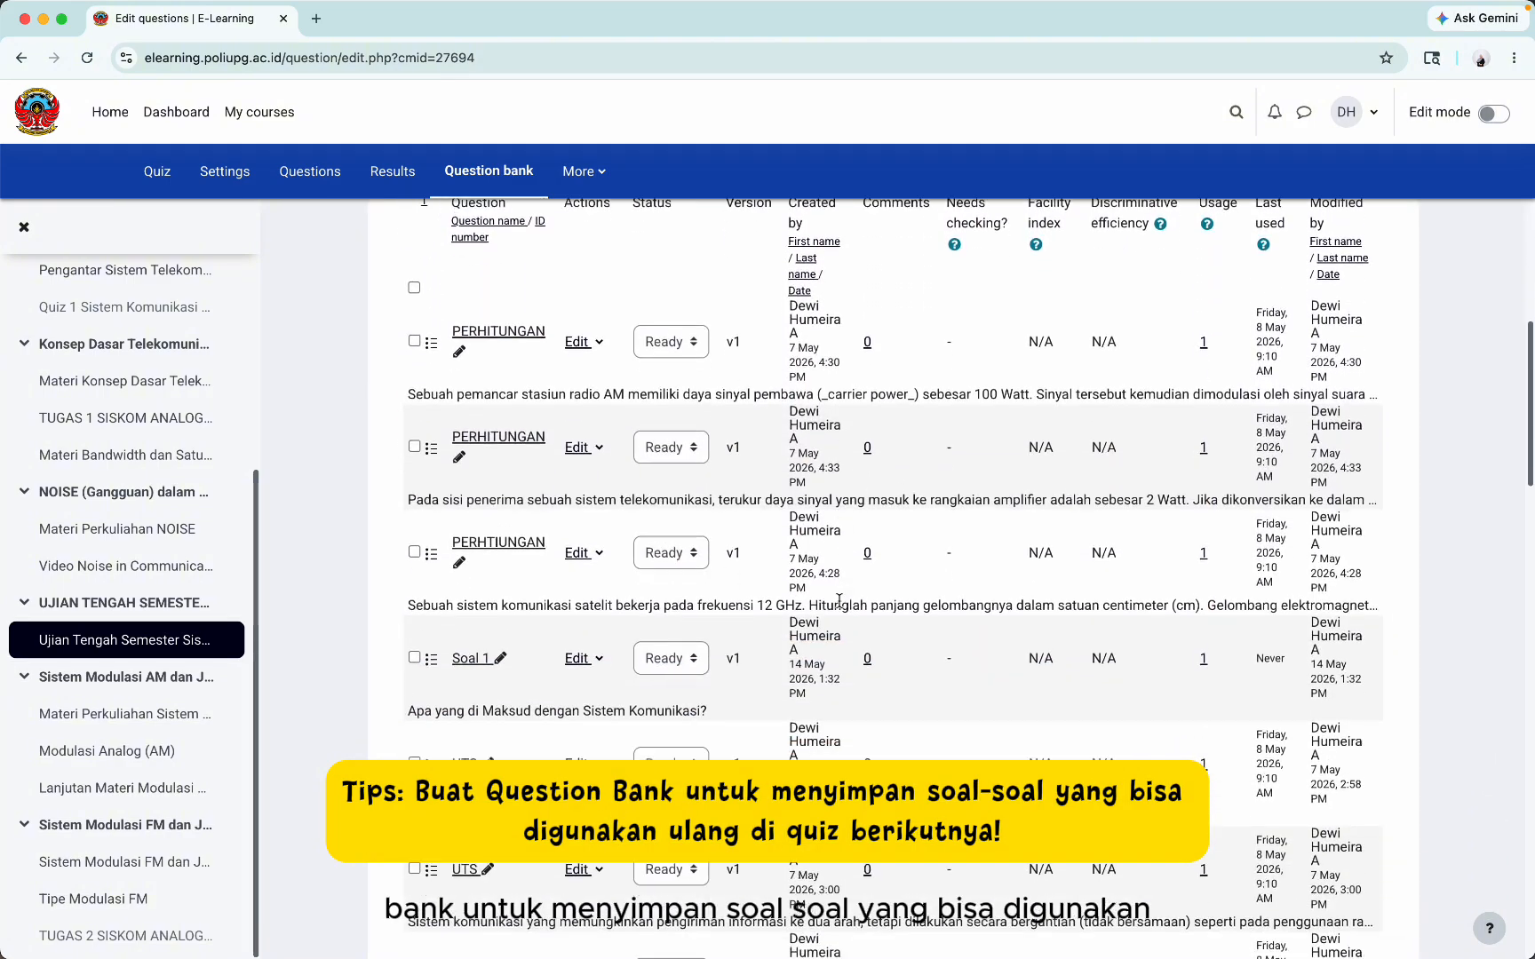
scroll(972, 732, "down", 2)
scroll(971, 733, "down", 10)
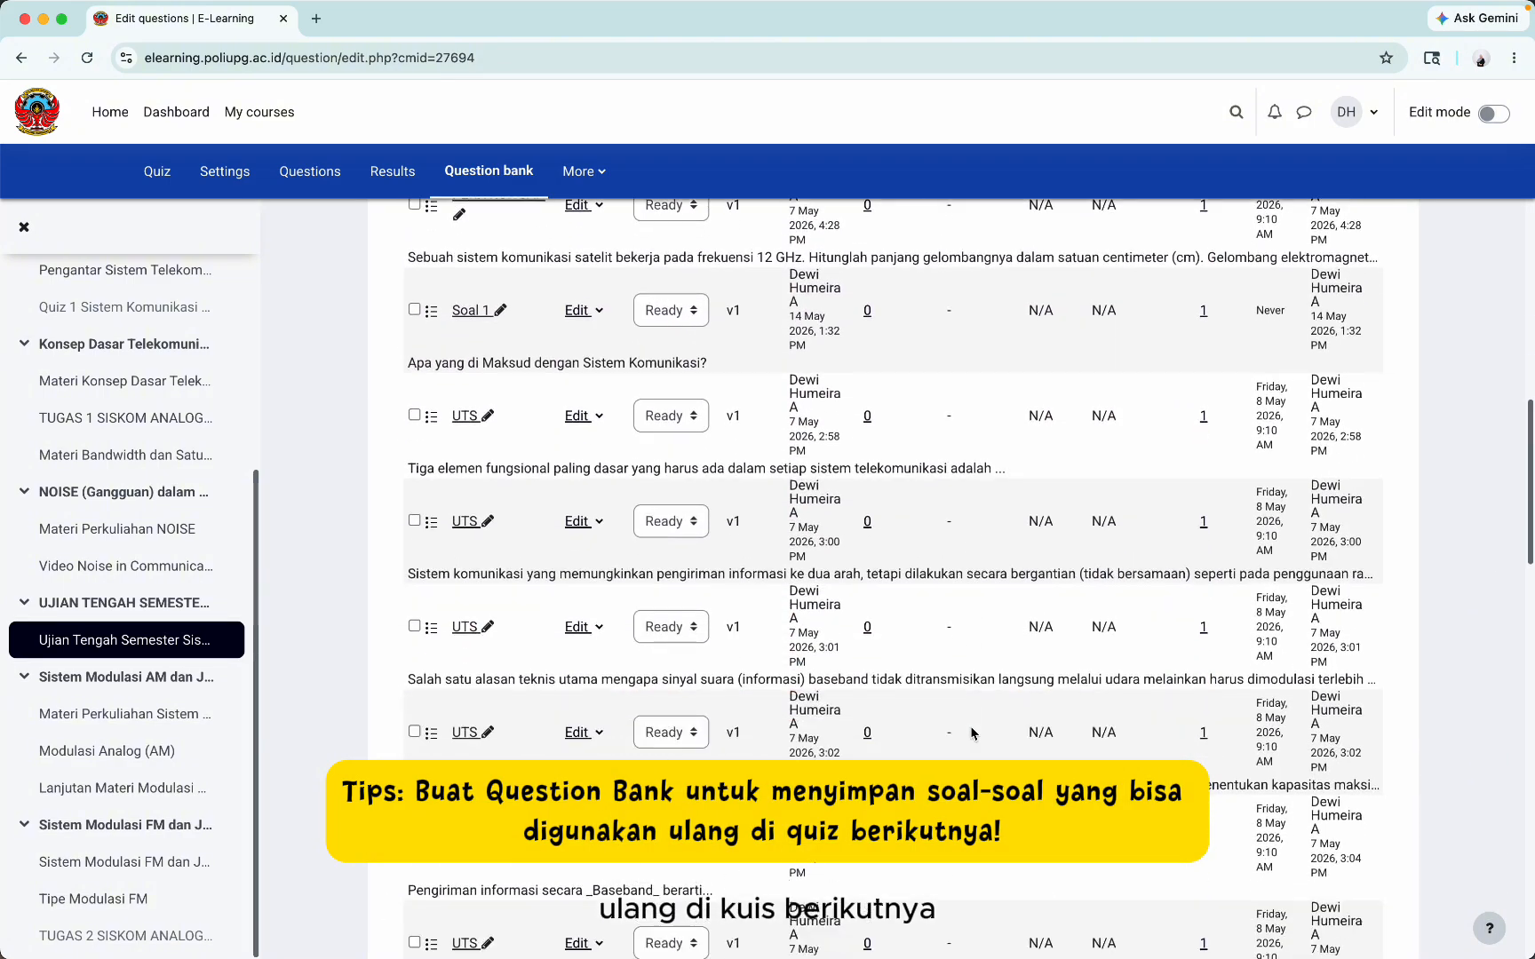
scroll(972, 733, "down", 5)
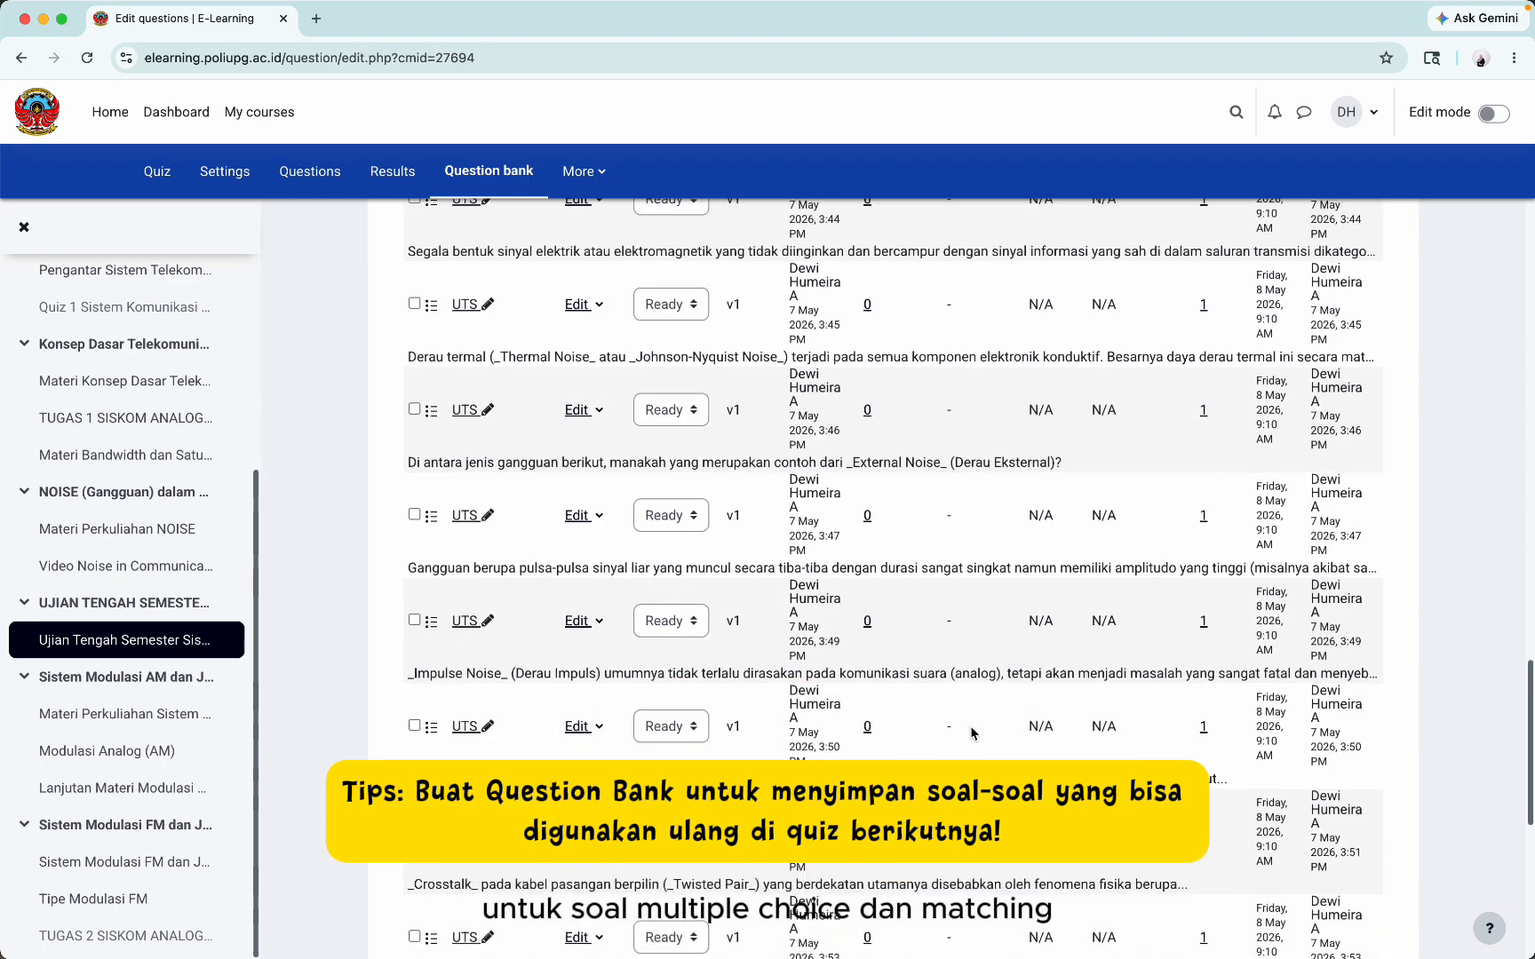
scroll(799, 710, "up", 20)
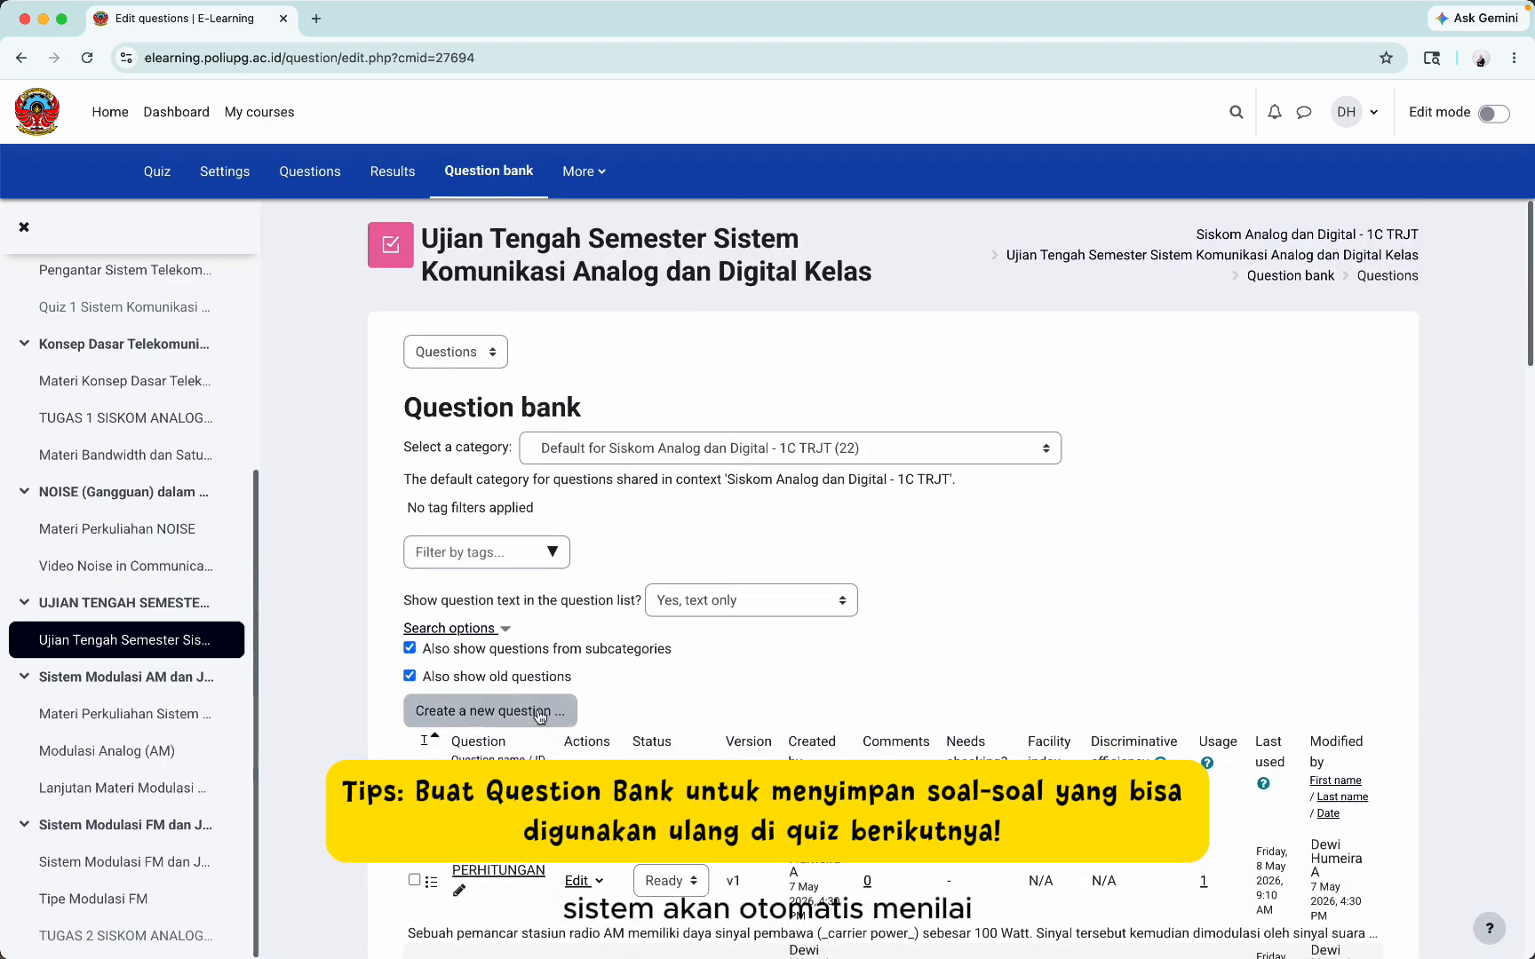
left_click(537, 710)
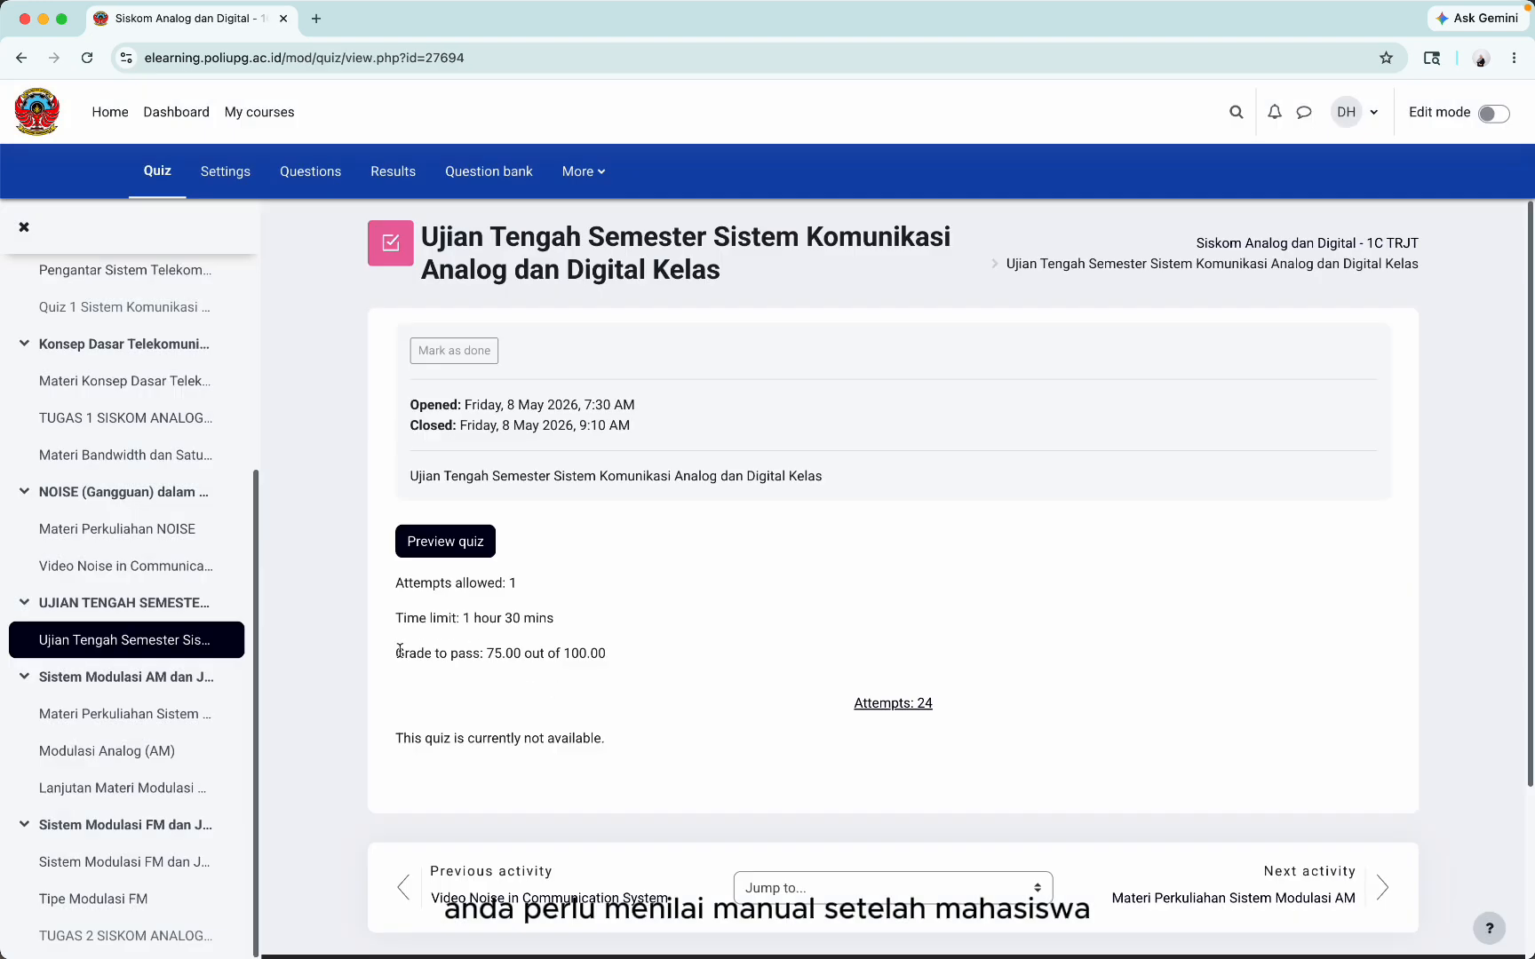
Step: Note the 75.00 pass grade and single attempt, then start a timed preview of Ujian Tengah Semester
left_click_drag(396, 653, 620, 681)
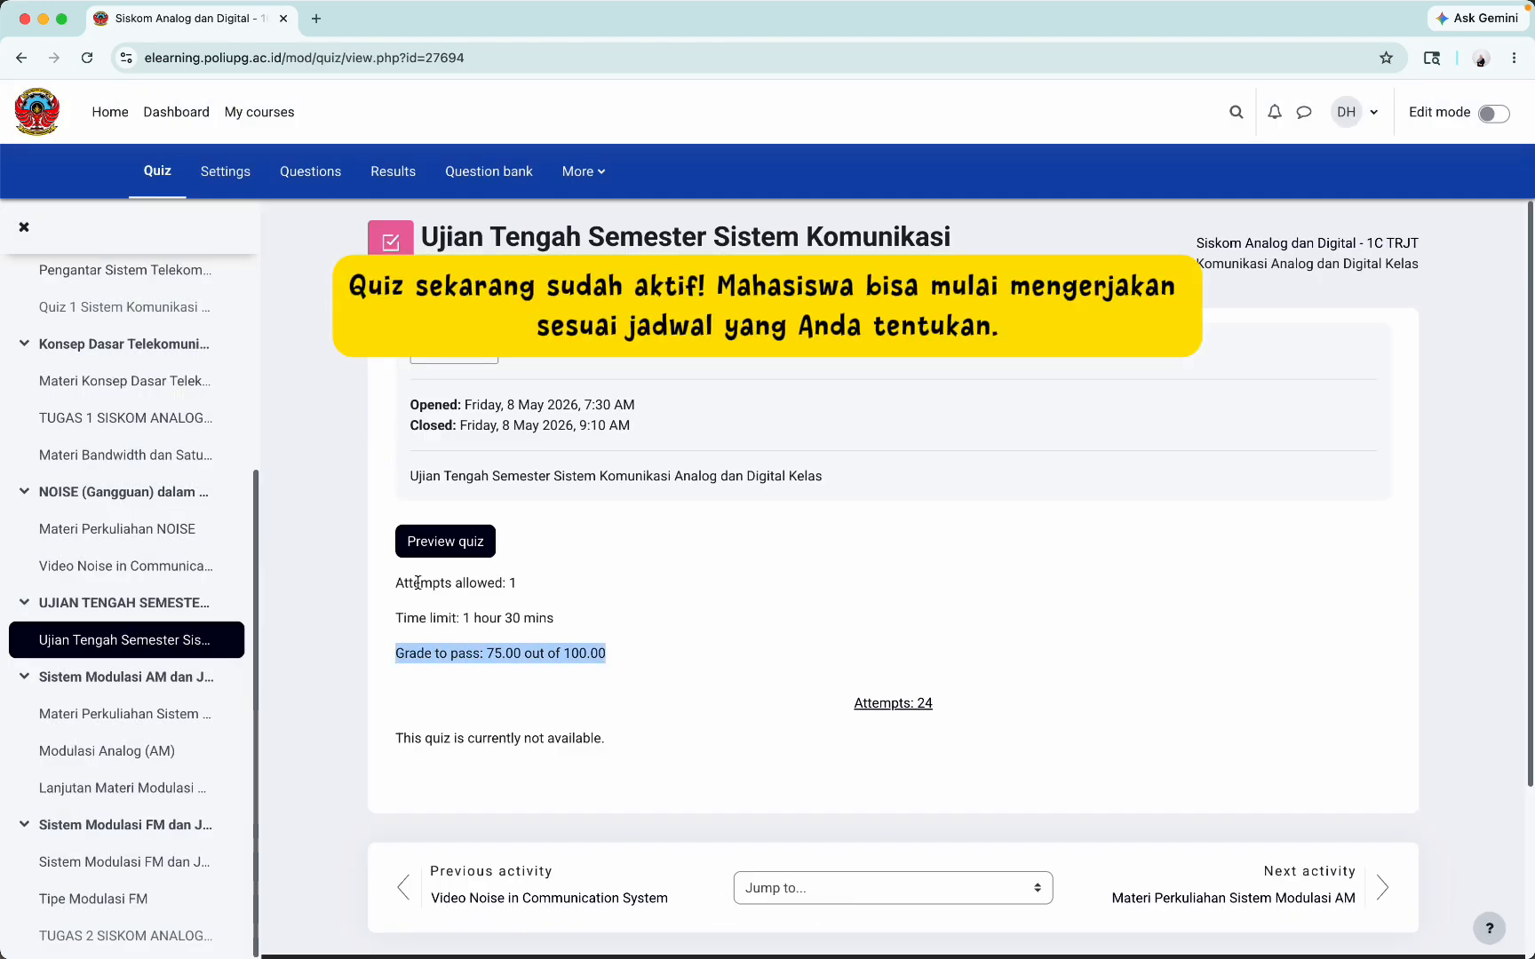
left_click_drag(401, 585, 416, 621)
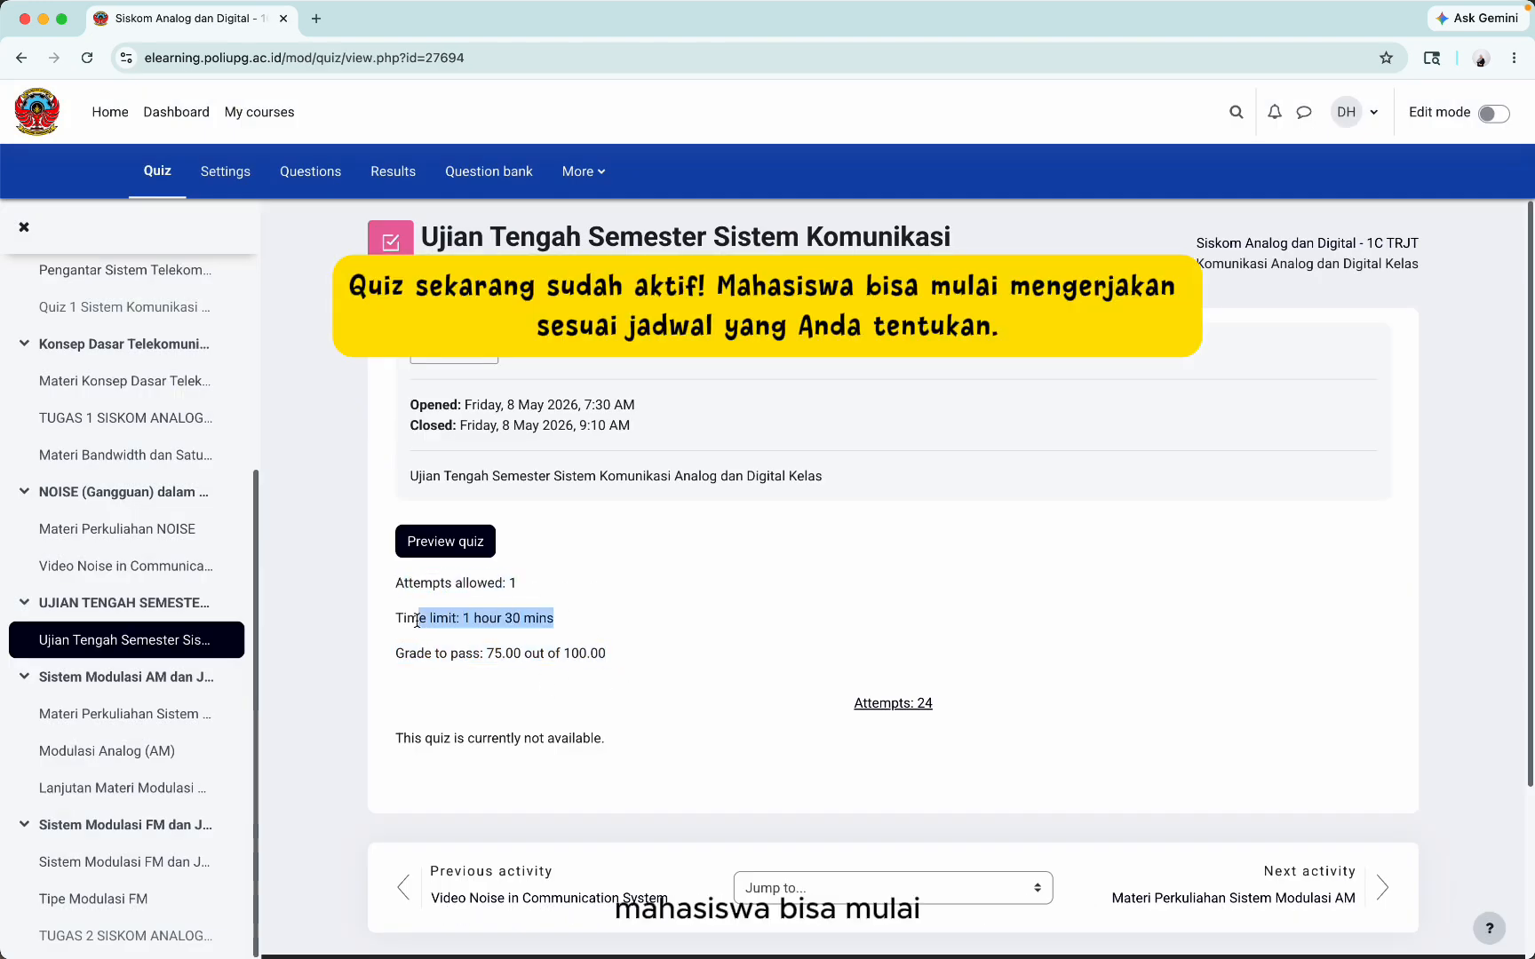
left_click(440, 543)
left_click(537, 604)
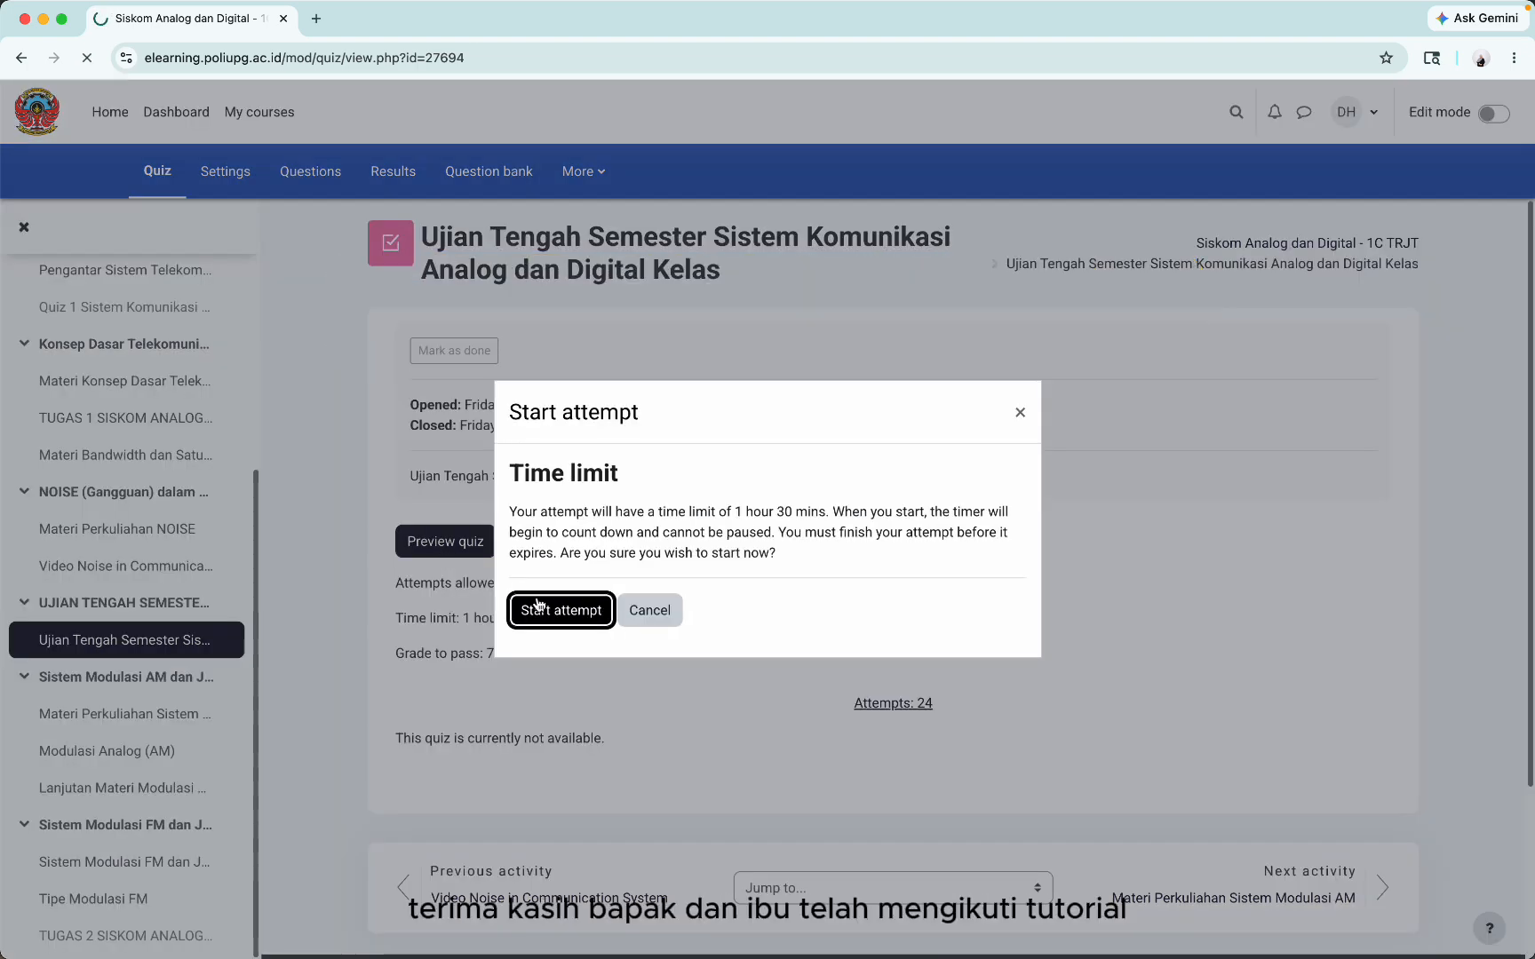